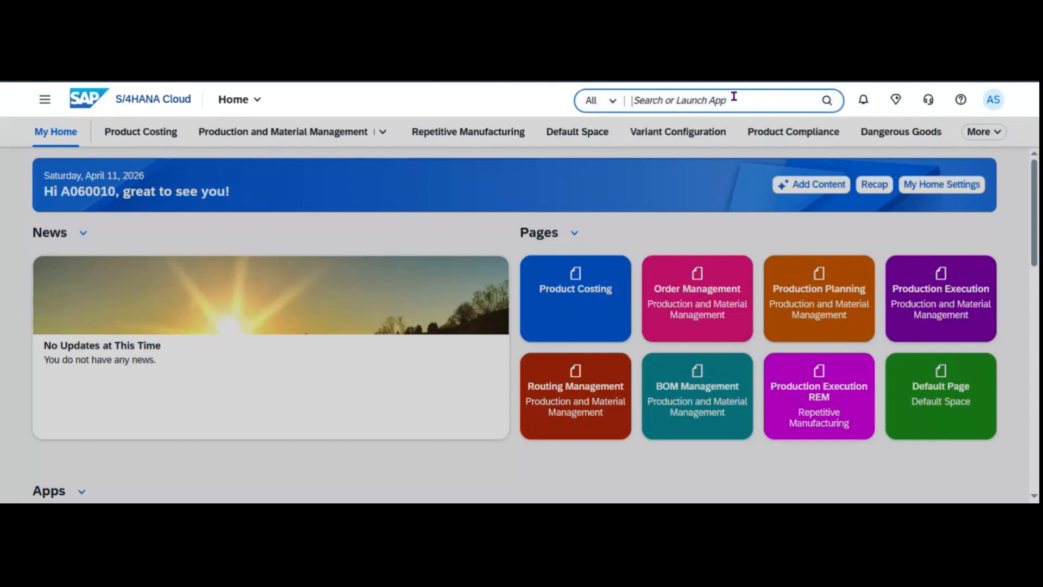
In Manage Routings, filter for routing group 41010000 and open the group counter 99 routing.
type("m")
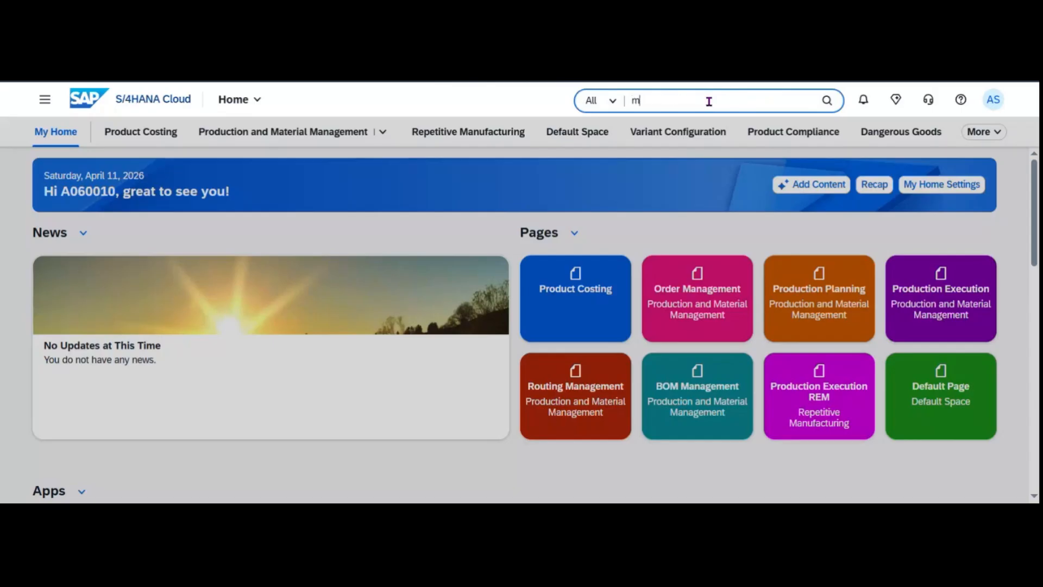
type("anage routing")
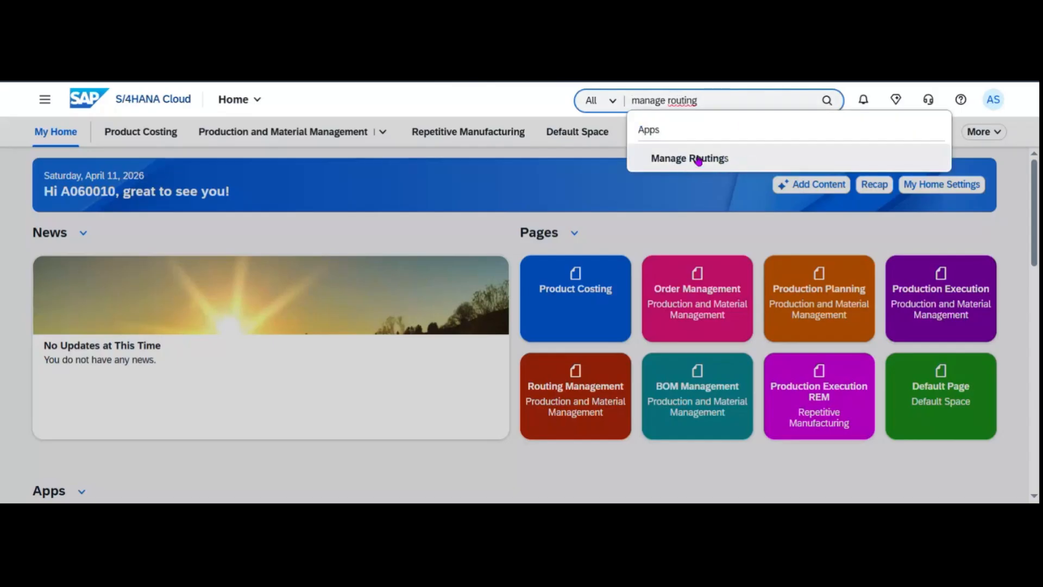
left_click(694, 158)
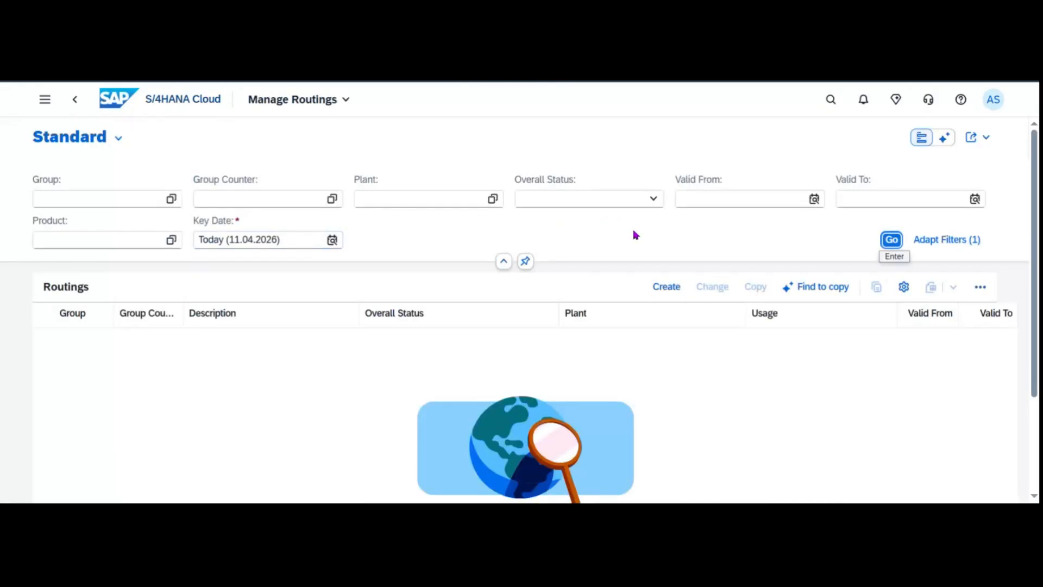
left_click(75, 204)
type("41010000")
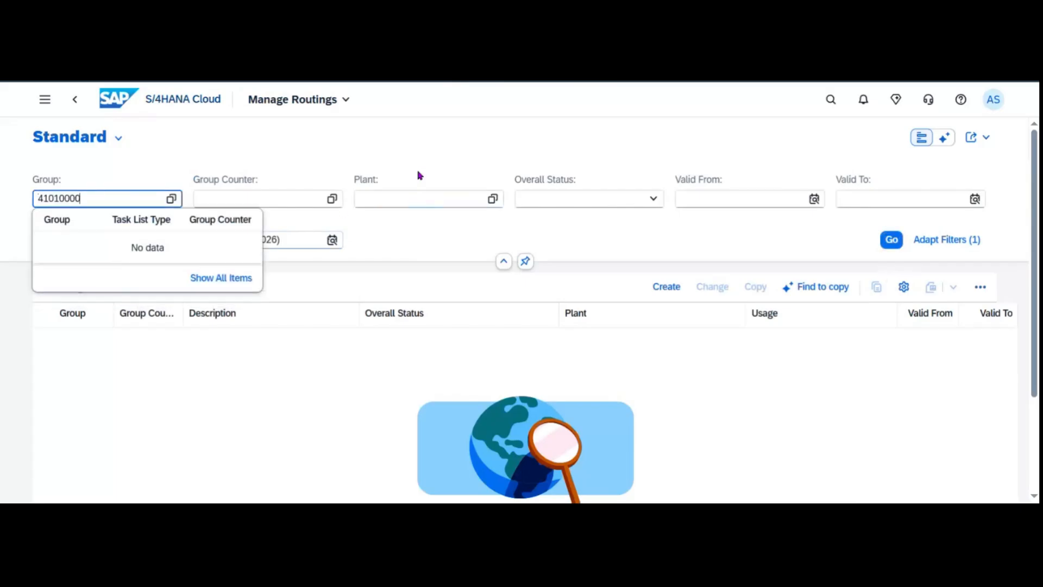
key("Return")
left_click(886, 240)
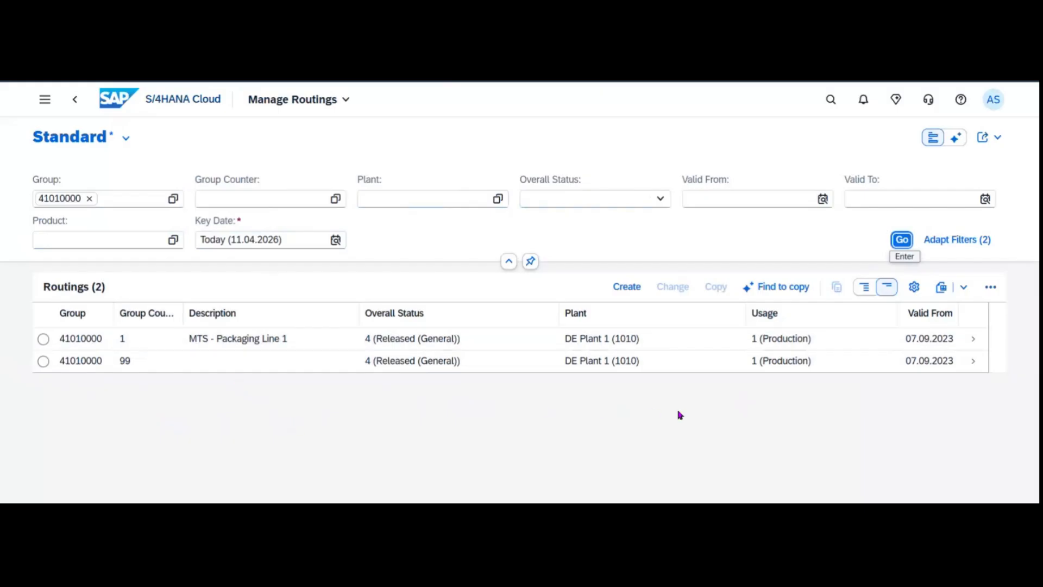
left_click(973, 363)
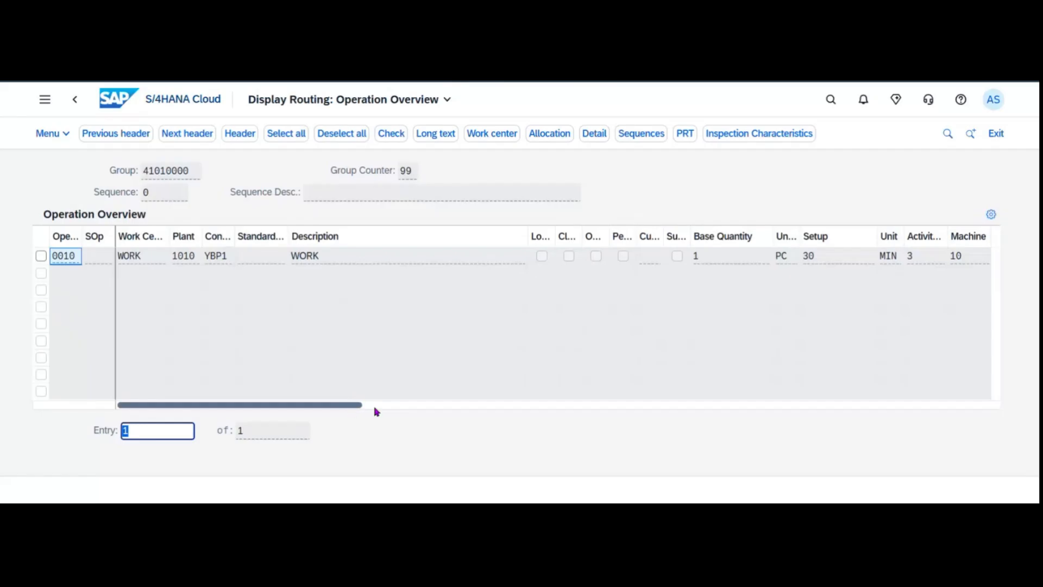
Scroll the operation table, then navigate back to the Manage Routings list for group 41010000.
left_click_drag(376, 411, 462, 416)
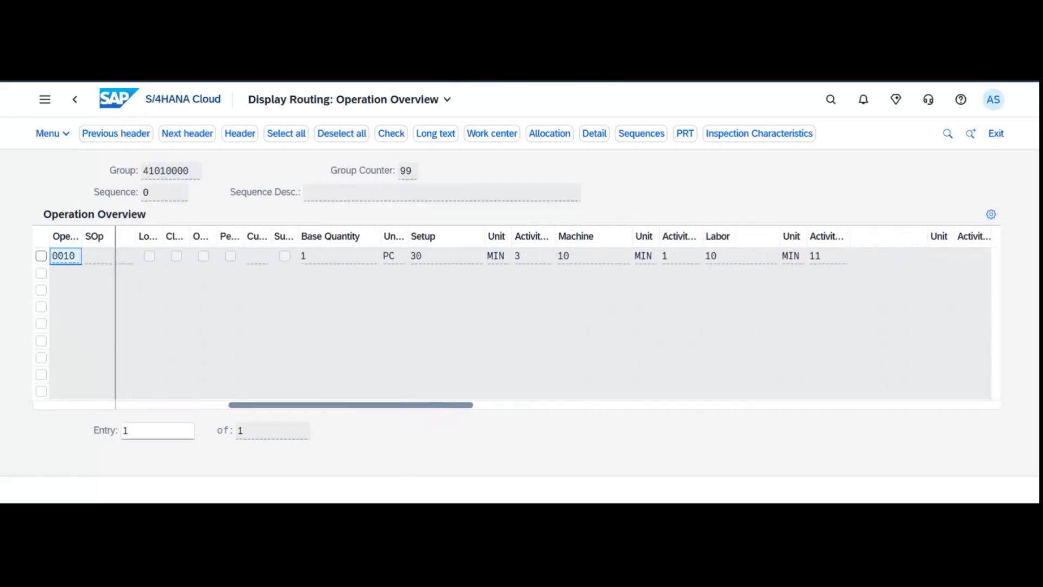
left_click_drag(467, 413, 239, 393)
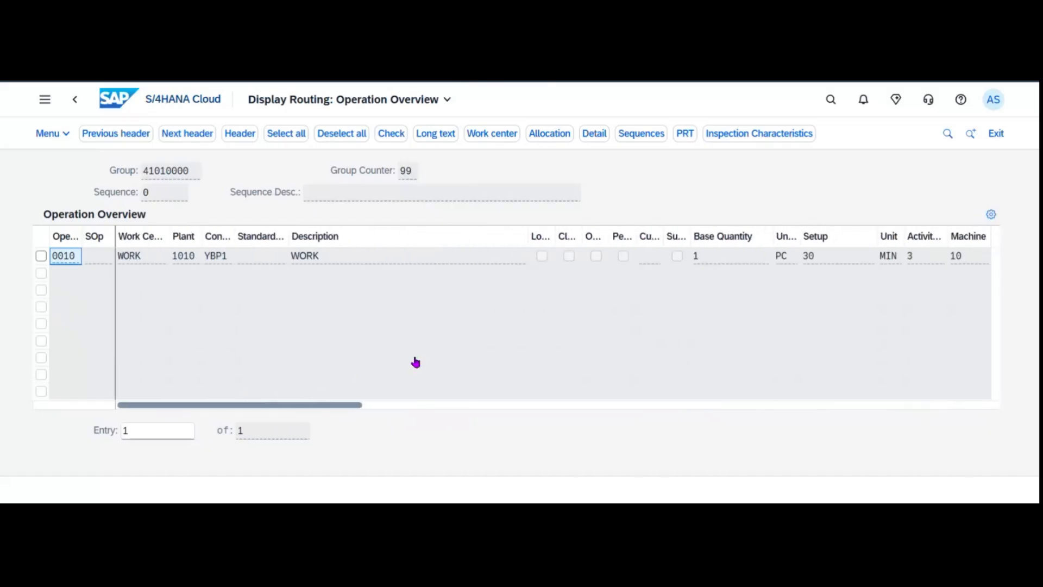
left_click(74, 103)
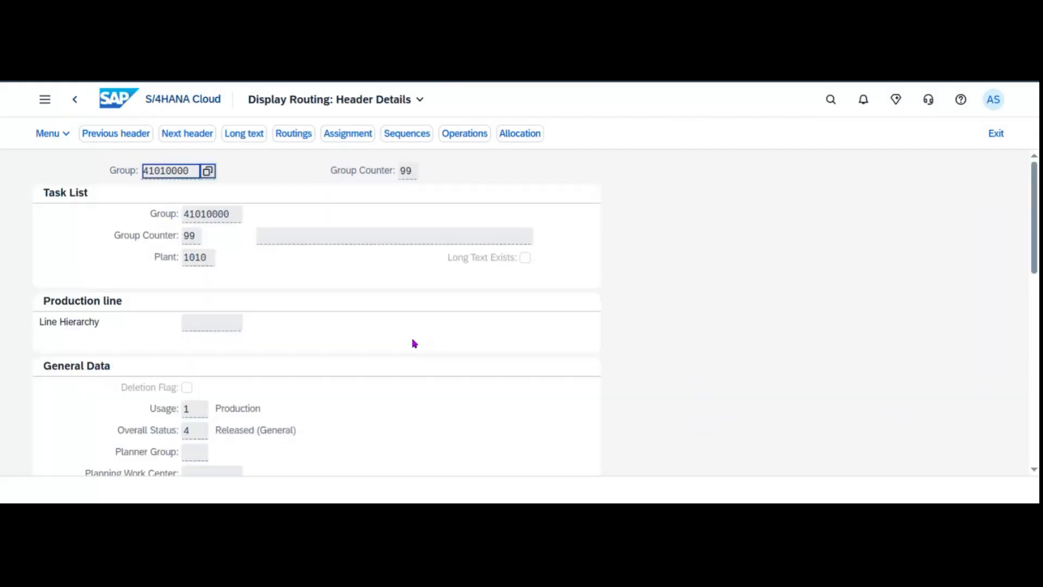
left_click(72, 103)
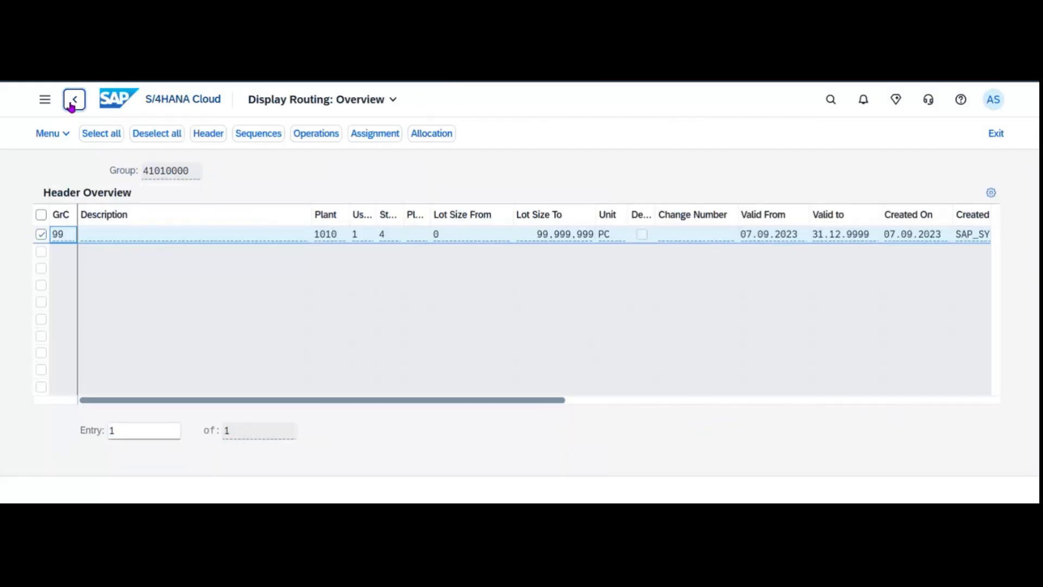
left_click(72, 103)
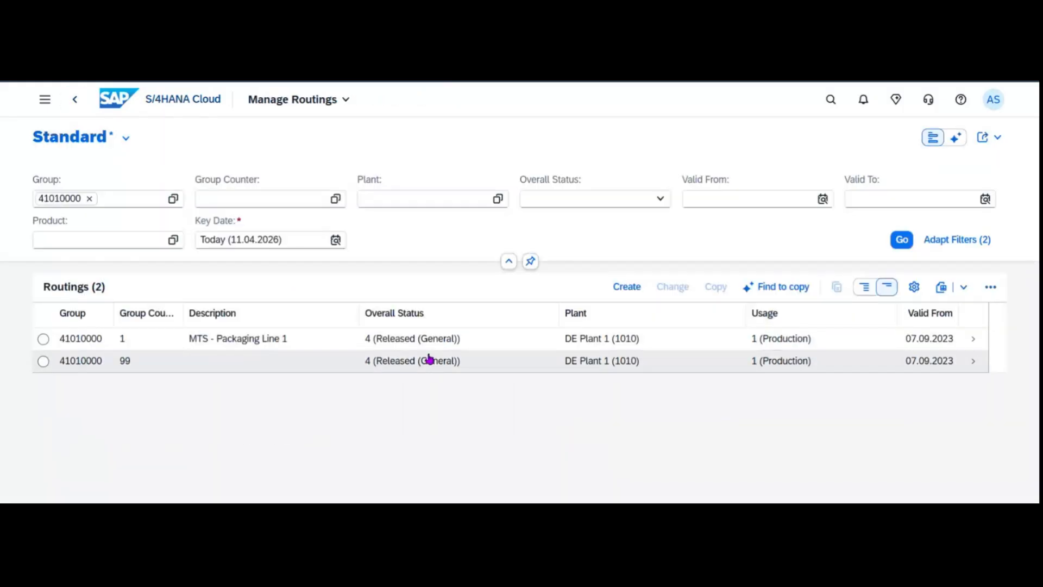
left_click(830, 101)
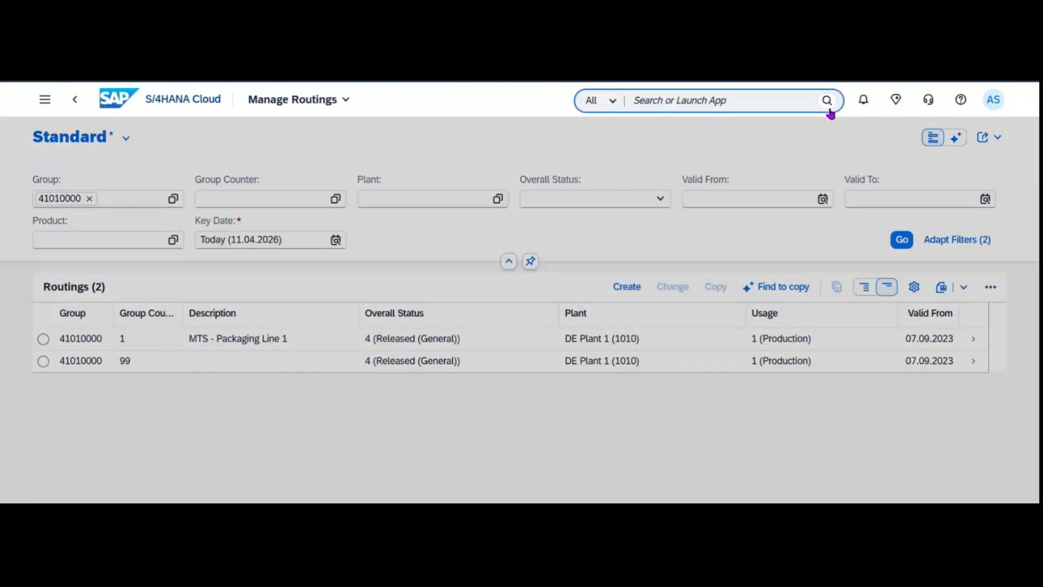
Open Maintain Bill of Material and list the bills of material for material FG126.
type("maintain bi")
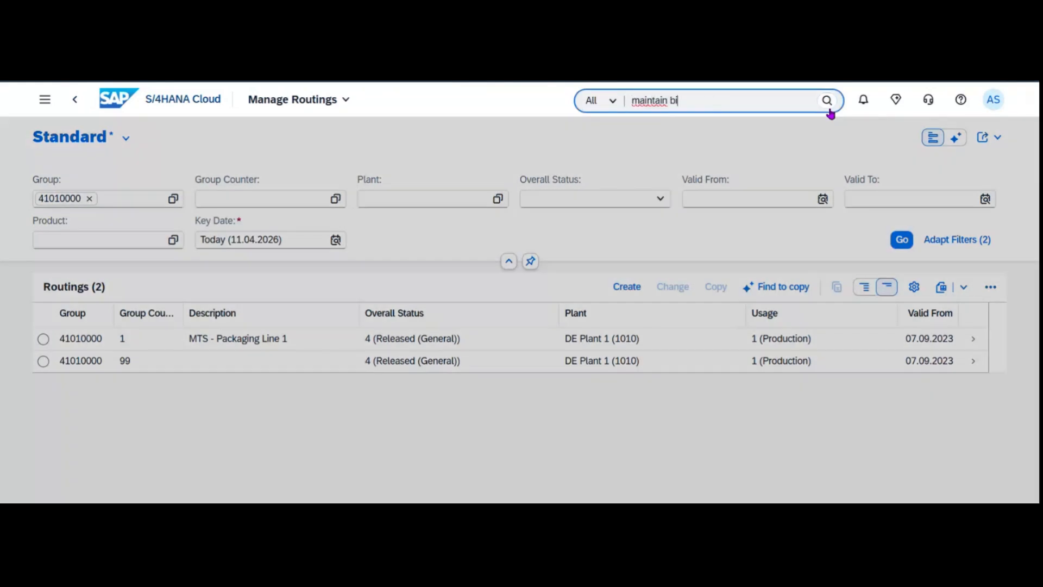
type("ll of mat")
left_click(822, 191)
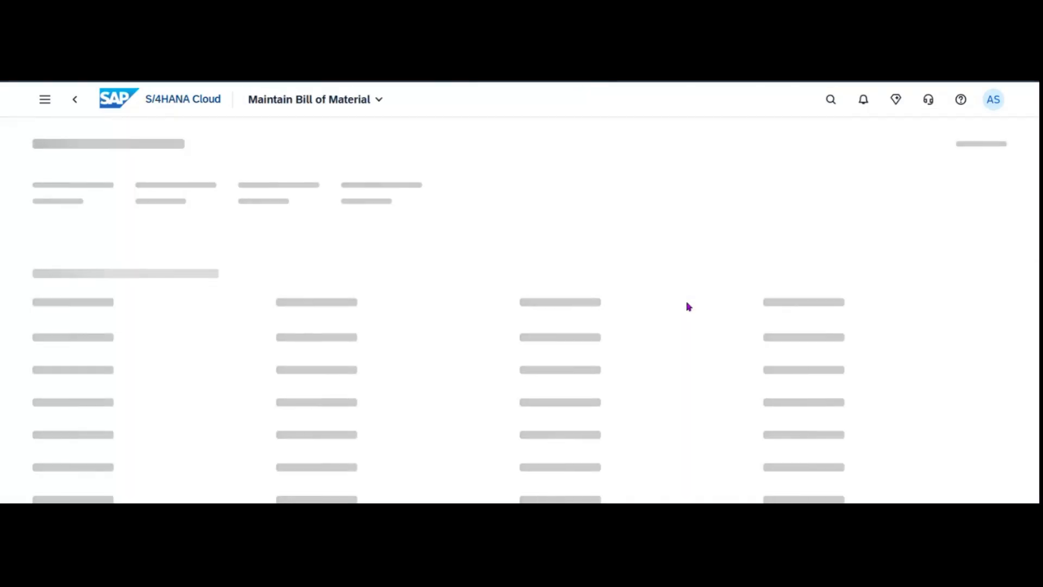
left_click(352, 200)
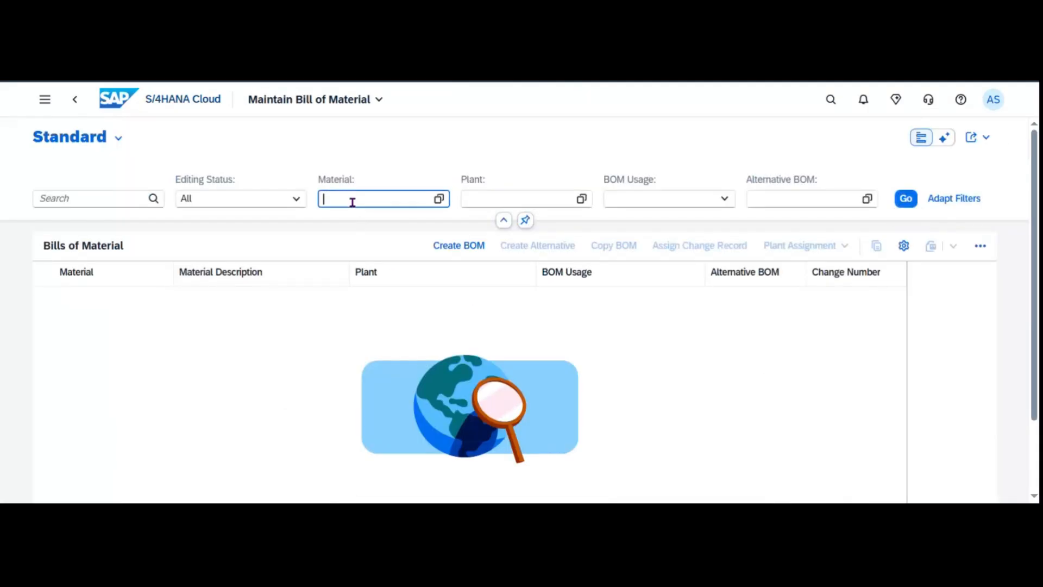
type("F")
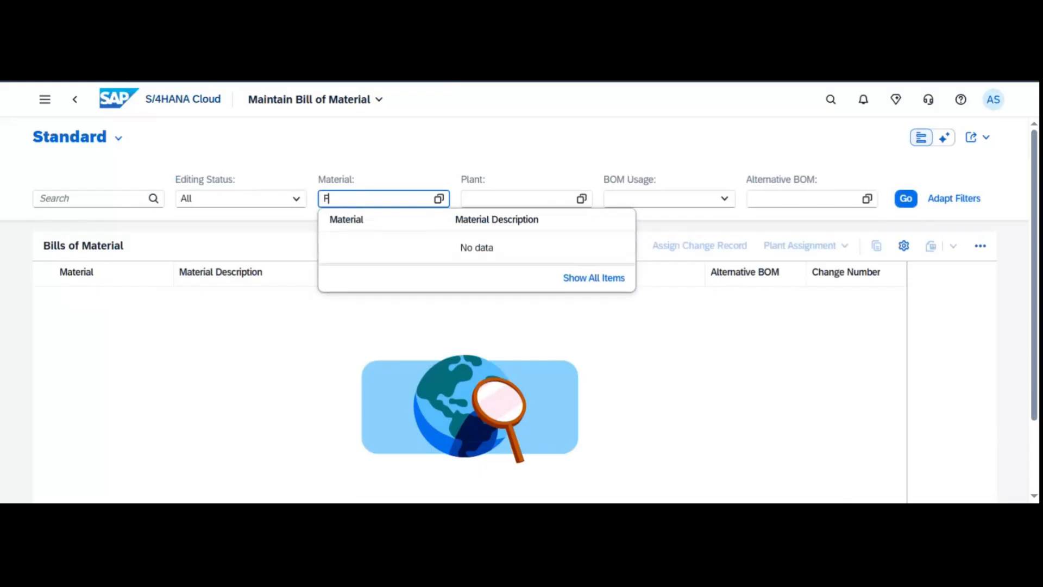
type("G126")
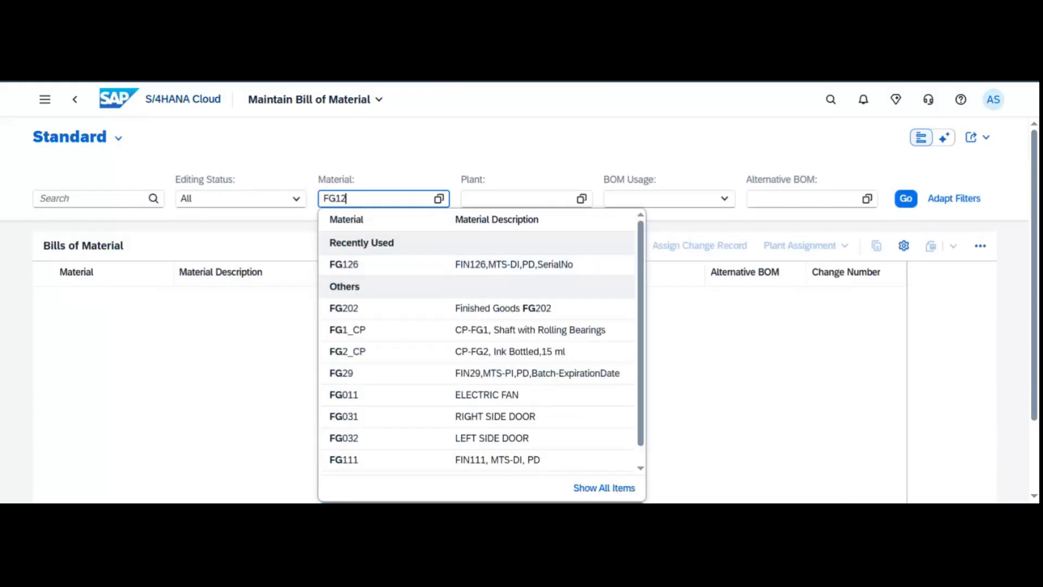
left_click(433, 275)
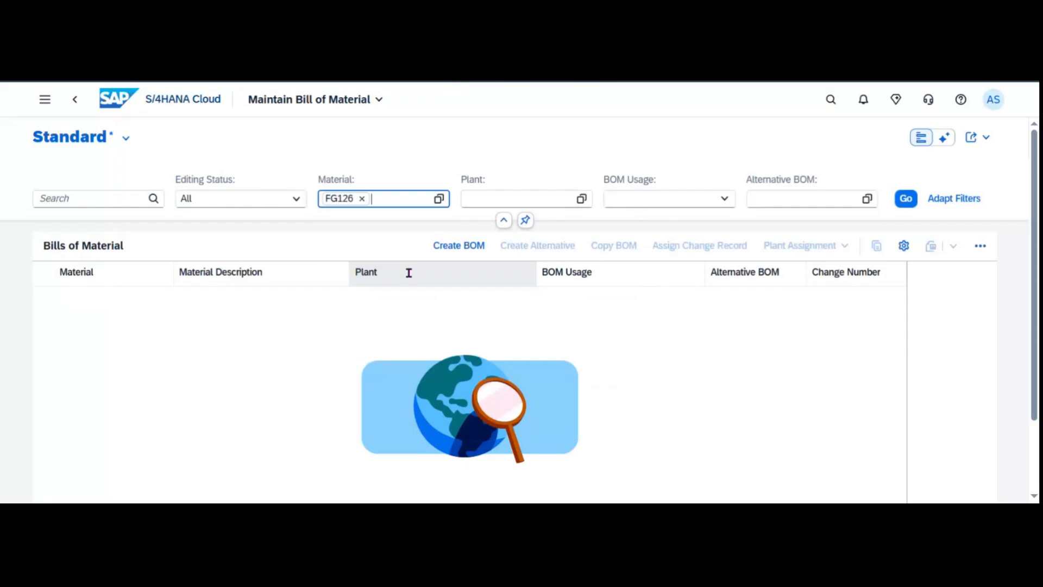
left_click(890, 233)
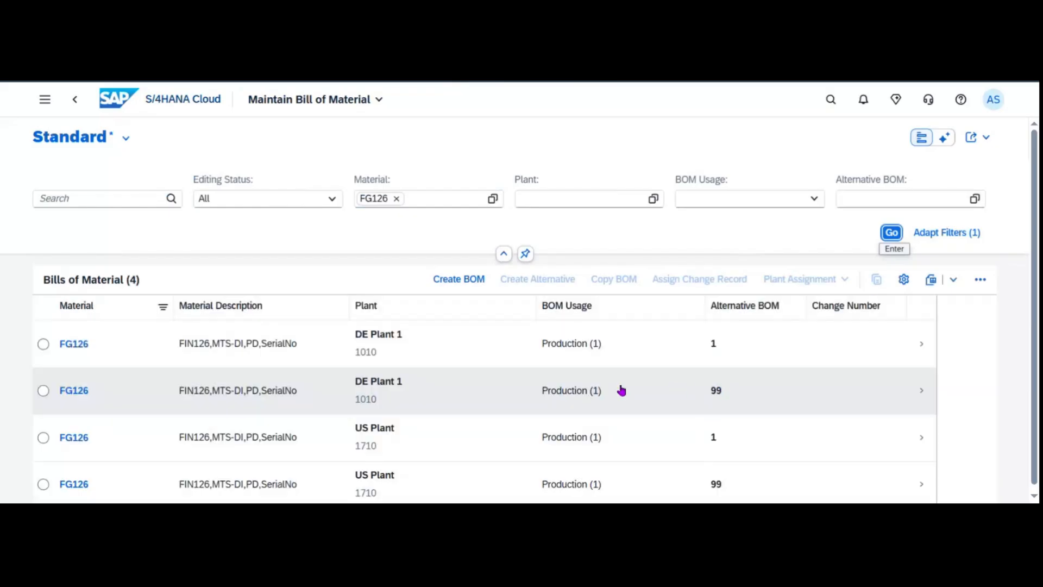
scroll(511, 363, "down", 1)
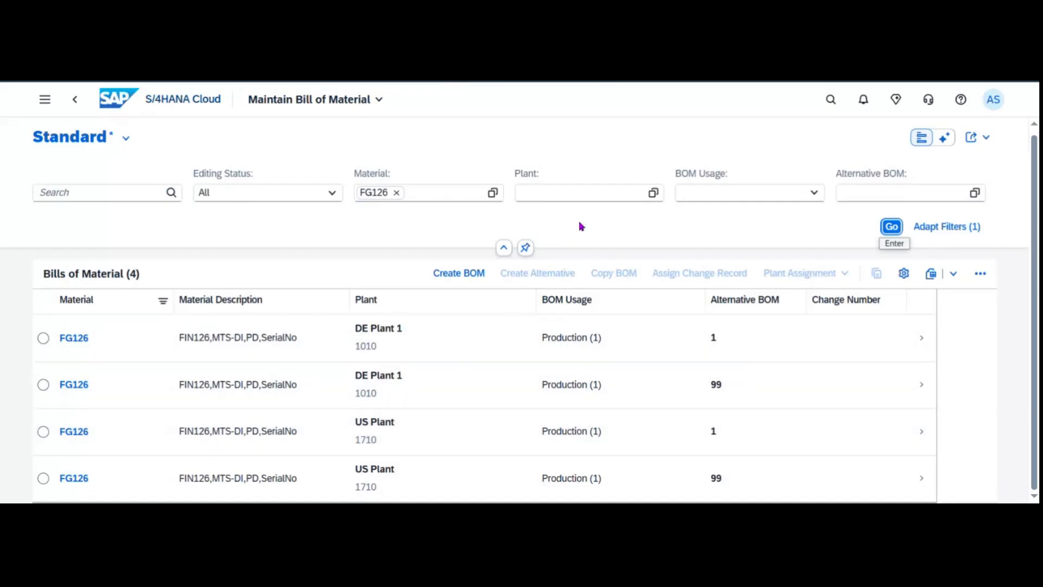
Narrow the list to plant 1010 and open the alternative 99 bill of material.
left_click(559, 187)
type("1010")
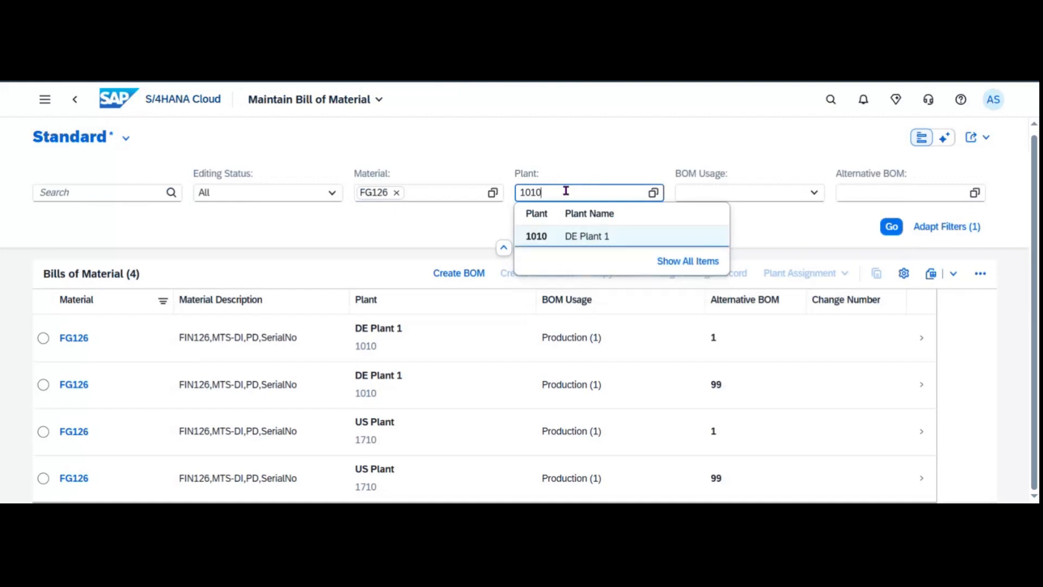
key("Return")
left_click(891, 234)
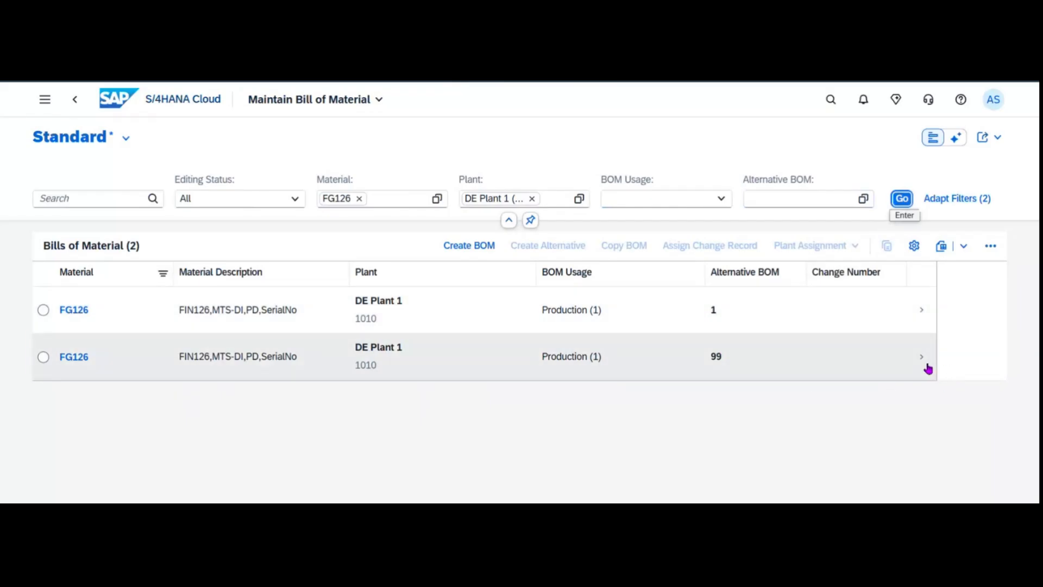
left_click(926, 366)
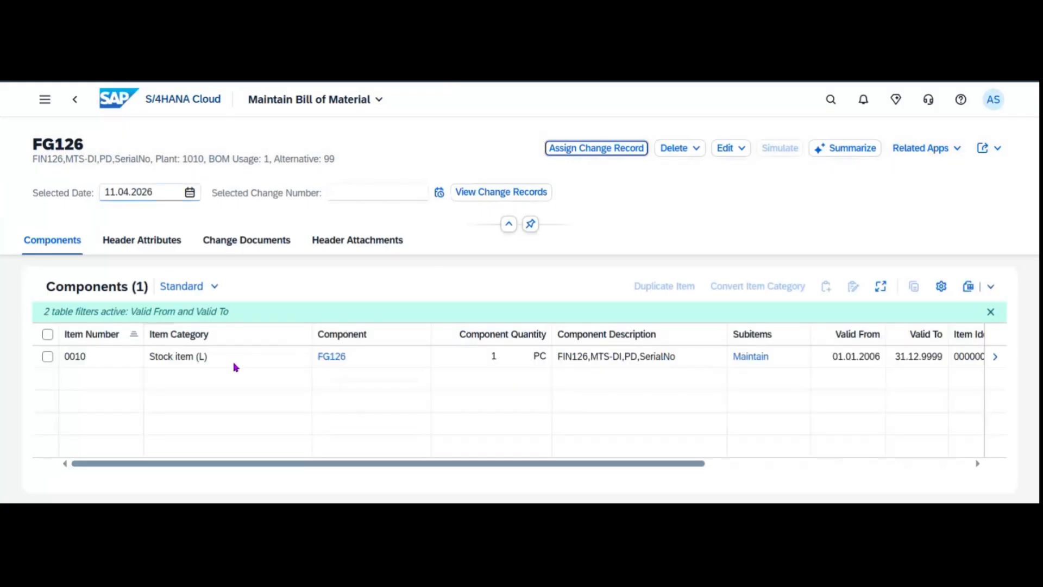
Clear the Valid From/To filters and open component item 0010, highlighting Recursion Allowed: Yes.
left_click(990, 311)
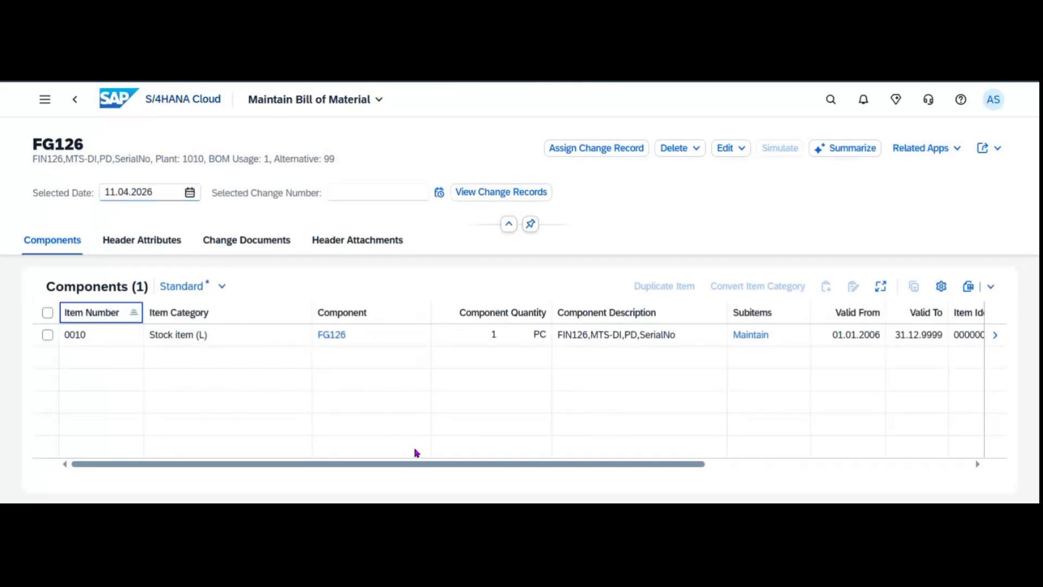
left_click_drag(435, 466, 701, 465)
left_click(995, 337)
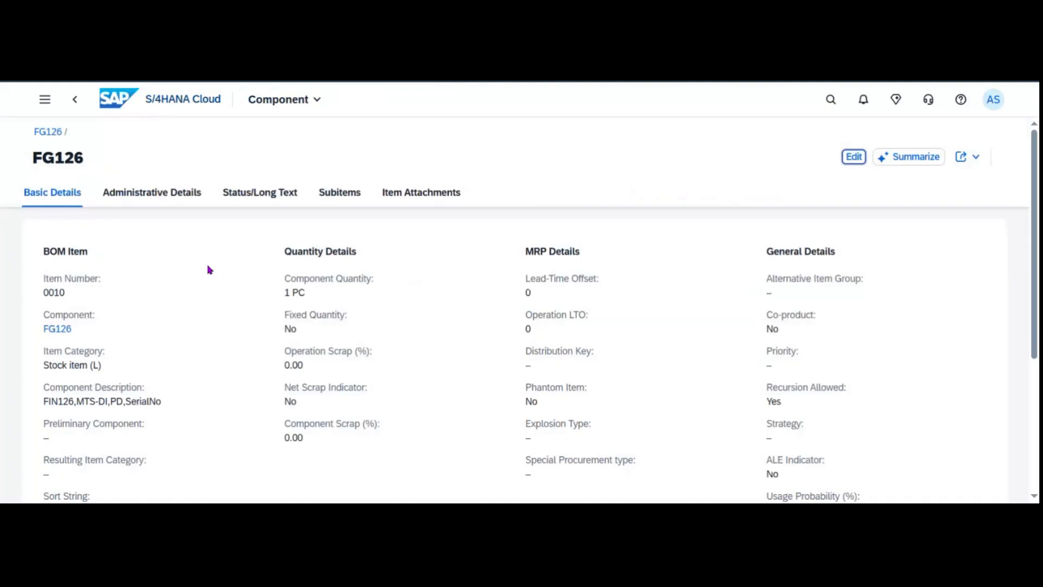
scroll(208, 266, "down", 1)
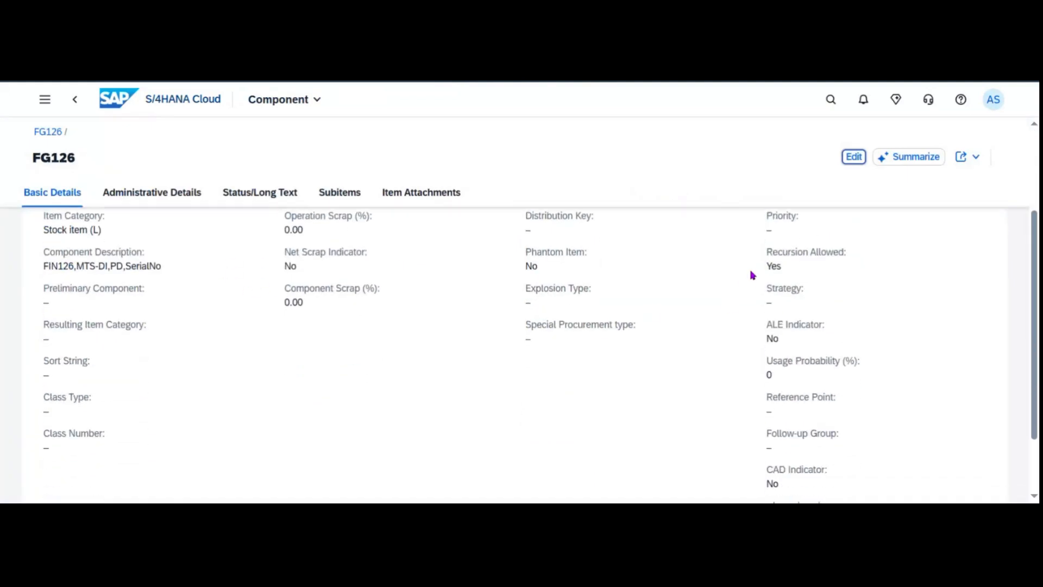
left_click(766, 261)
left_click_drag(765, 261, 855, 266)
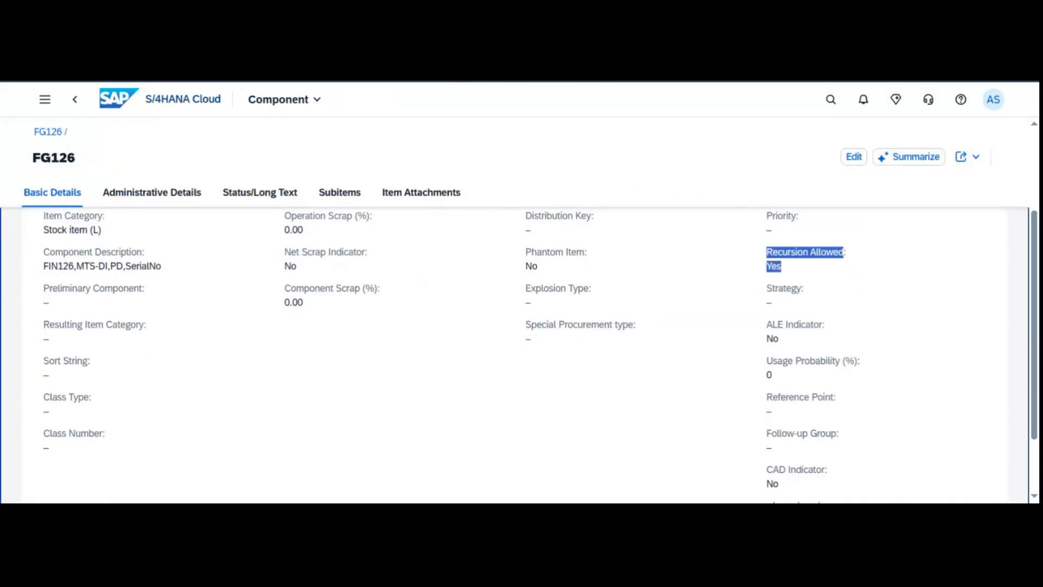
double_click(37, 159)
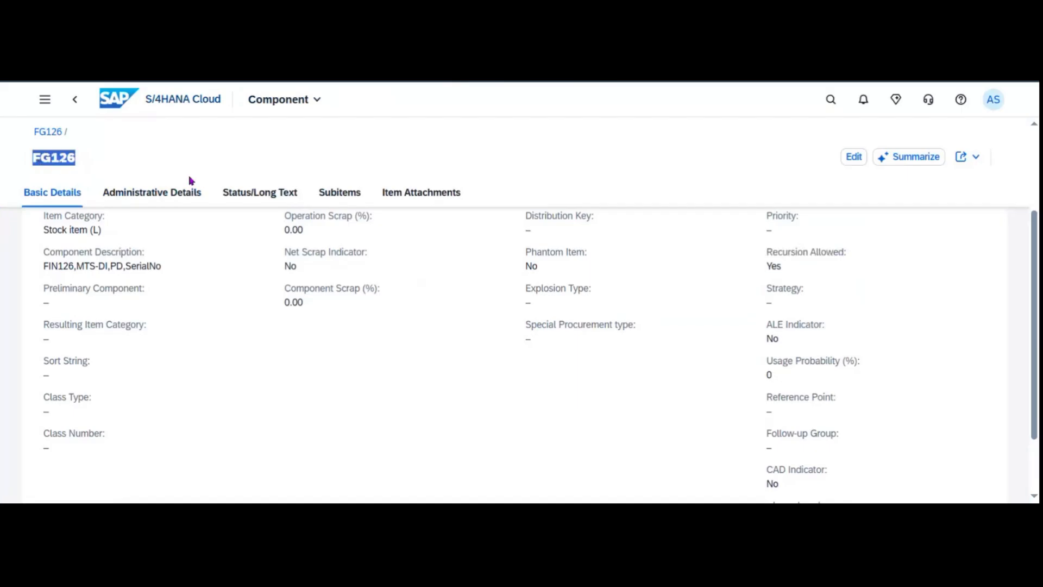
left_click(831, 99)
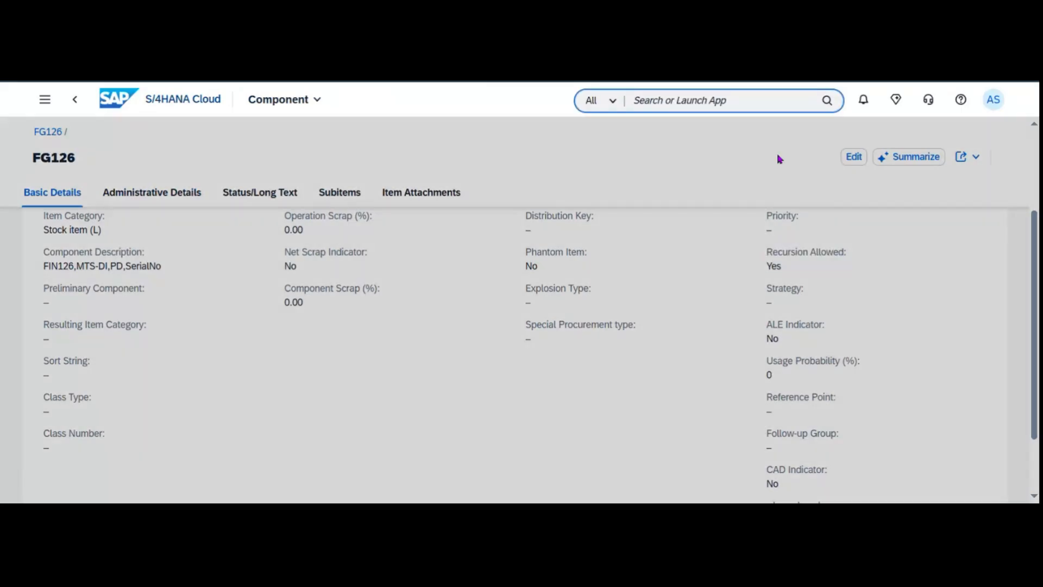
Launch app c223, list FG126's production versions at plant 1010 and mark version 0099 (rework).
type("c223")
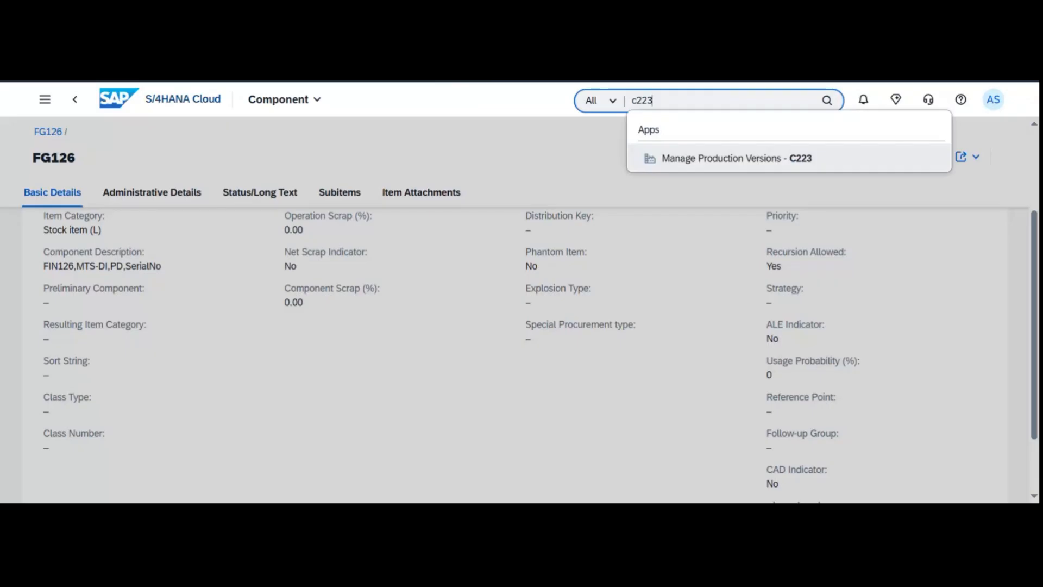
key("Return")
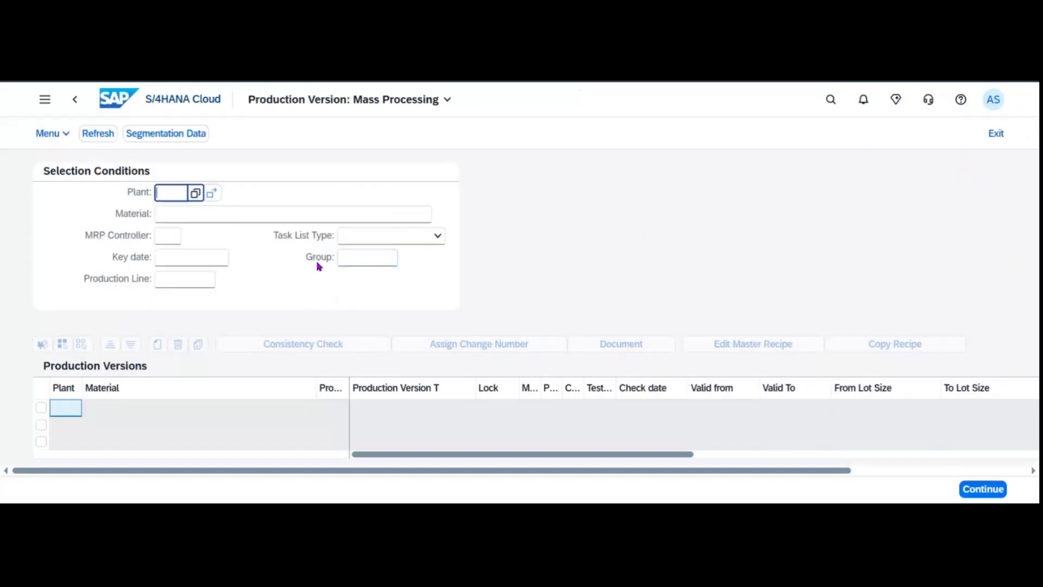
type("1010")
key("Tab")
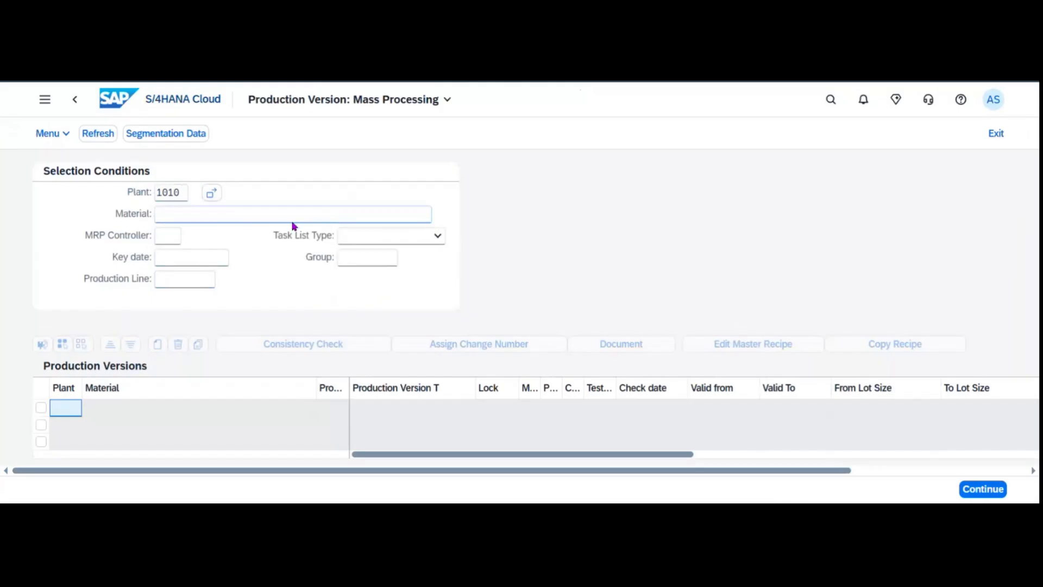
type("FG126")
key("Return")
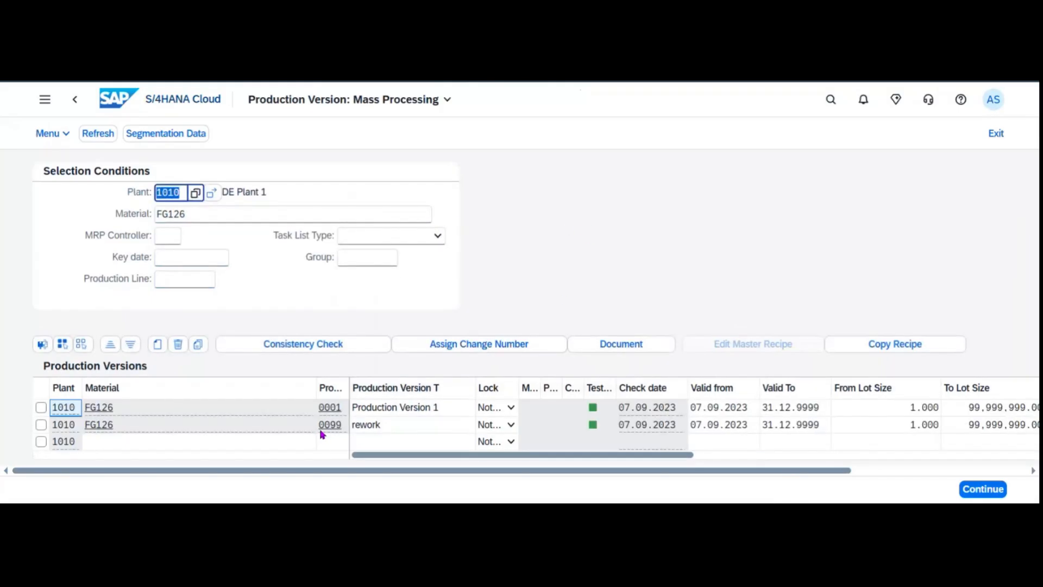
left_click(333, 439)
left_click(42, 424)
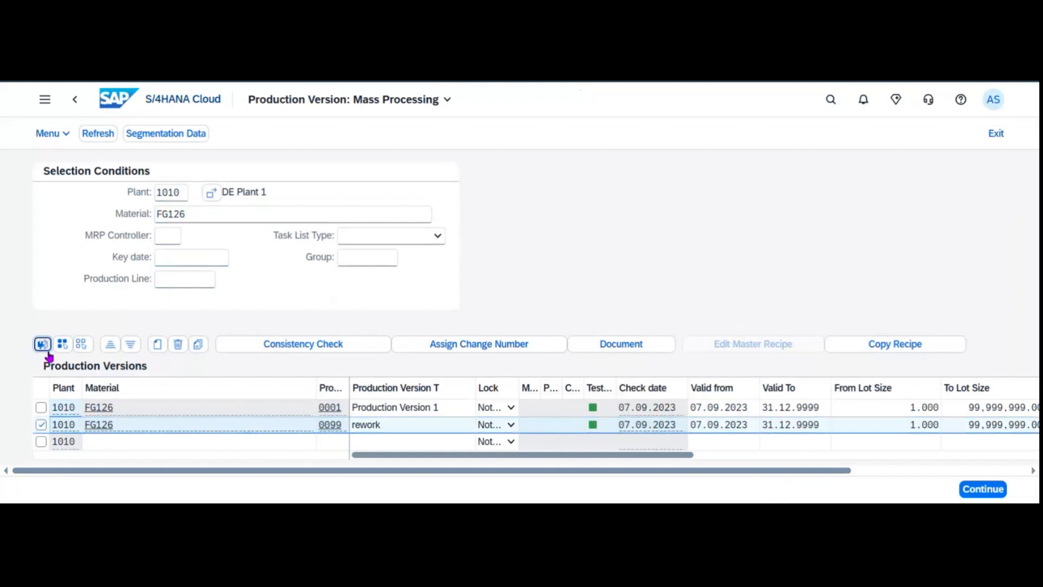
left_click(505, 346)
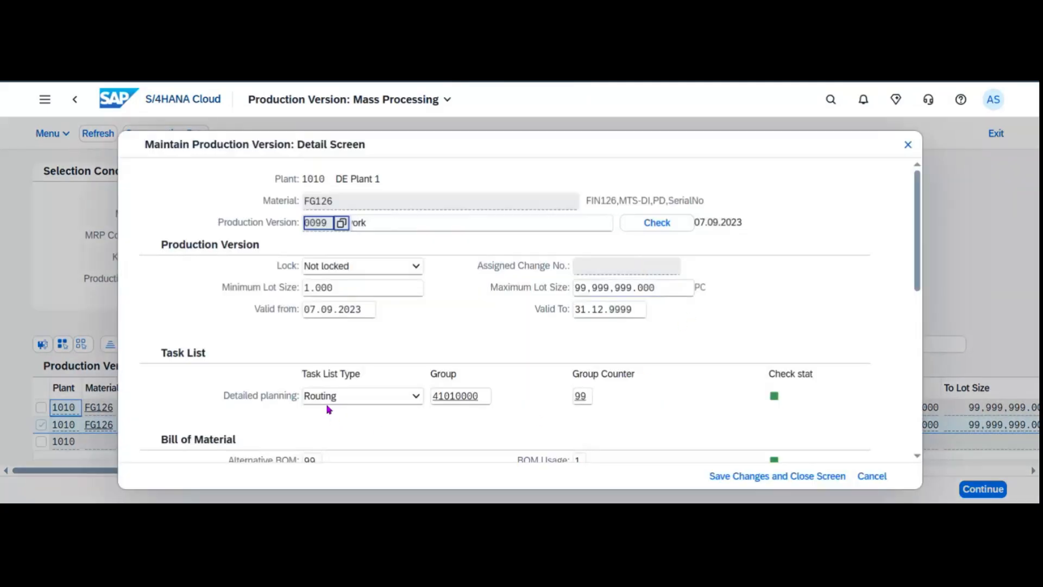
scroll(625, 404, "down", 5)
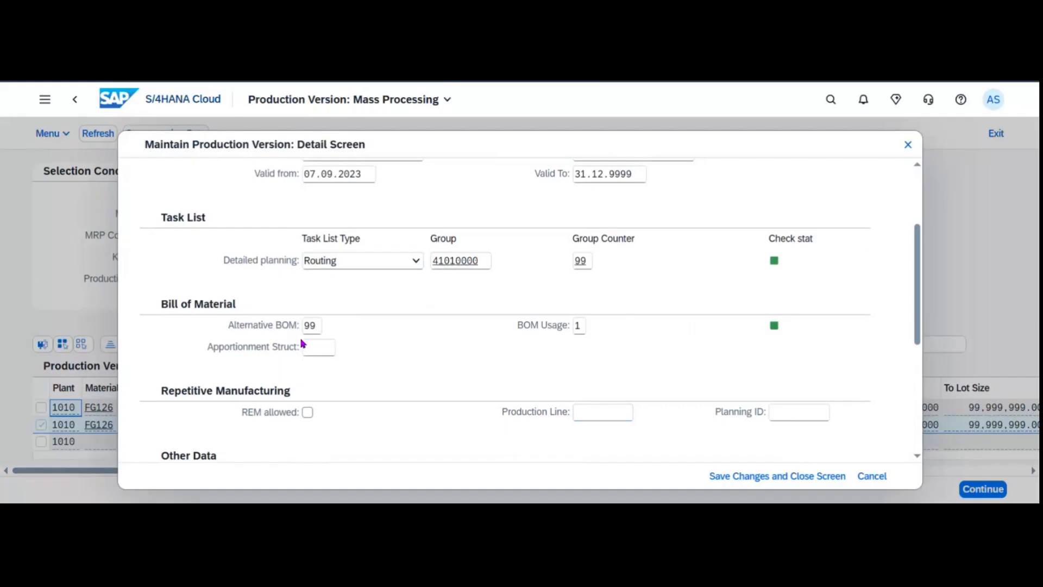
left_click(872, 477)
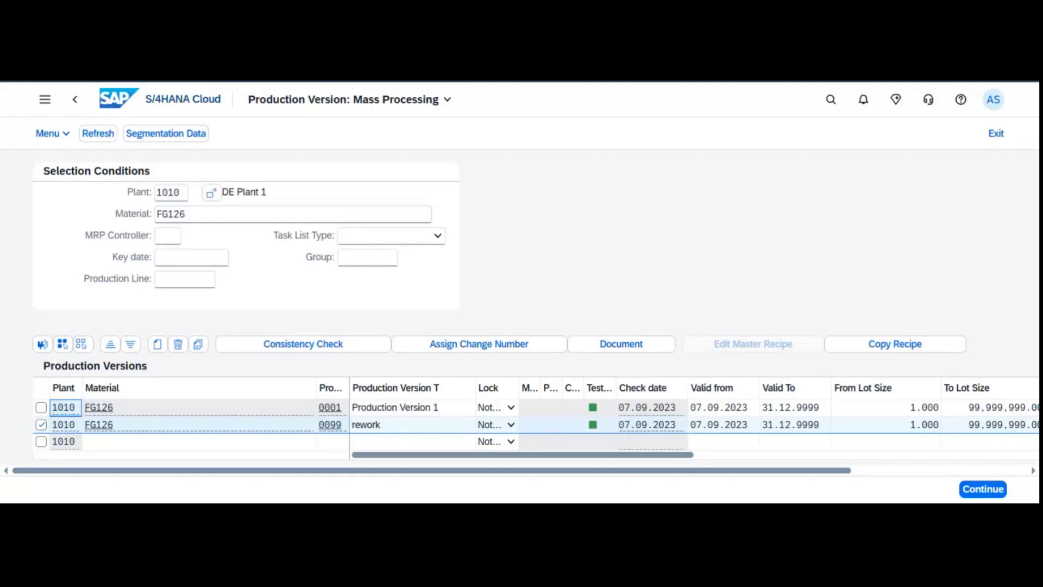
left_click(159, 99)
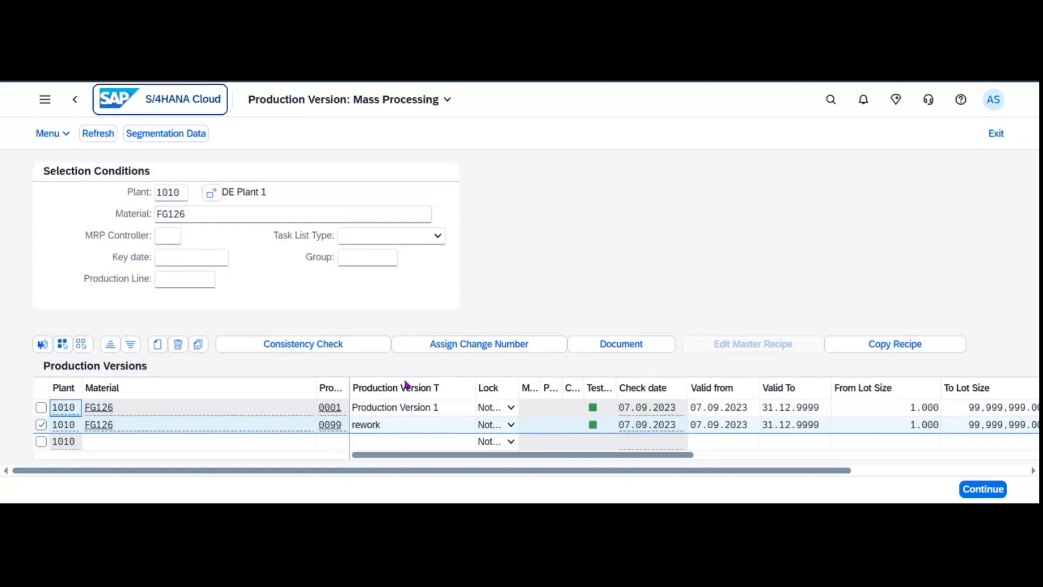
Return to the home page and enter an app search, correcting it to 'single s'.
left_click(107, 108)
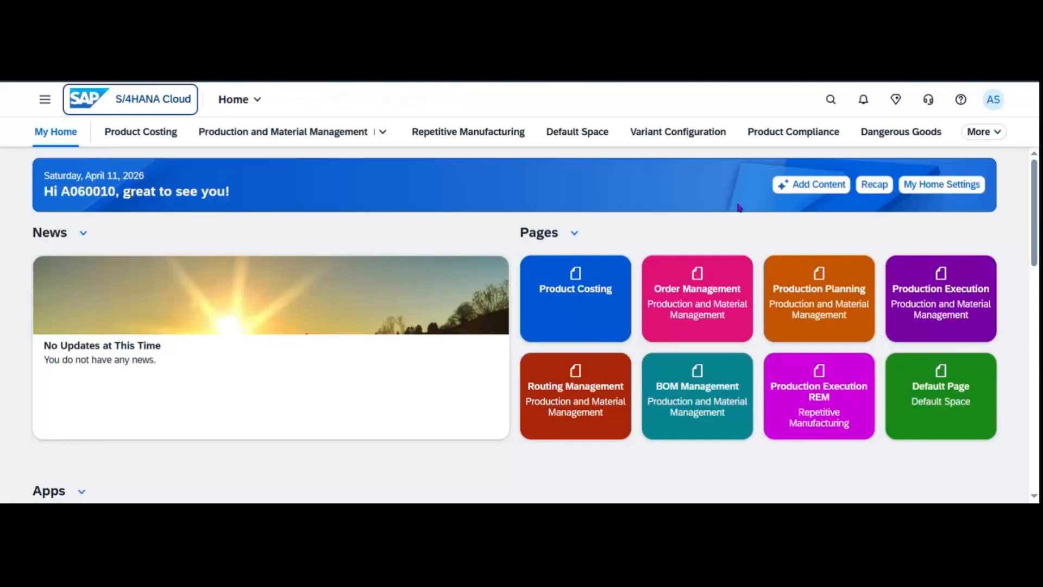
left_click(839, 103)
type("mana")
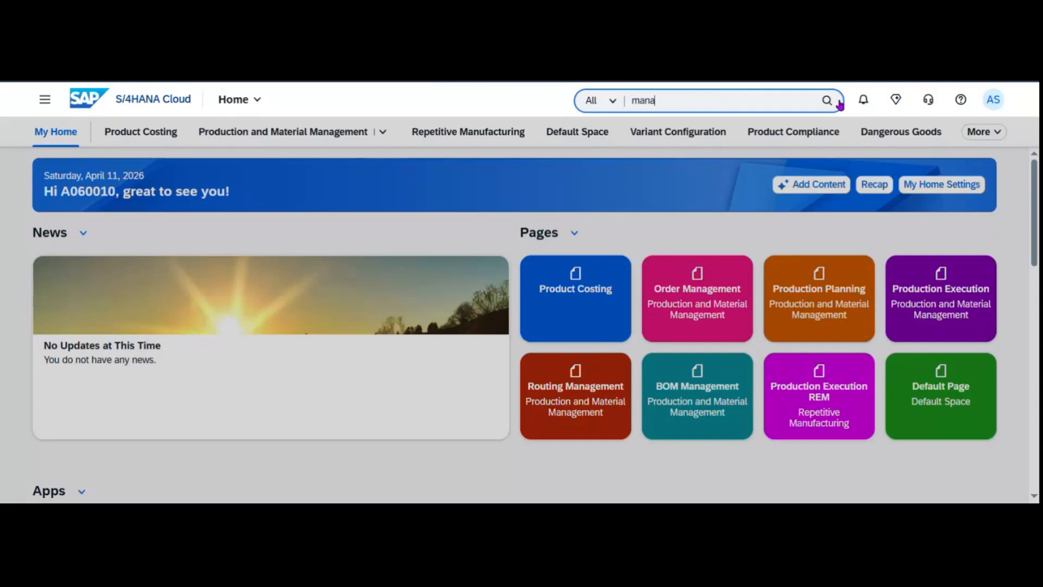
type("ge si")
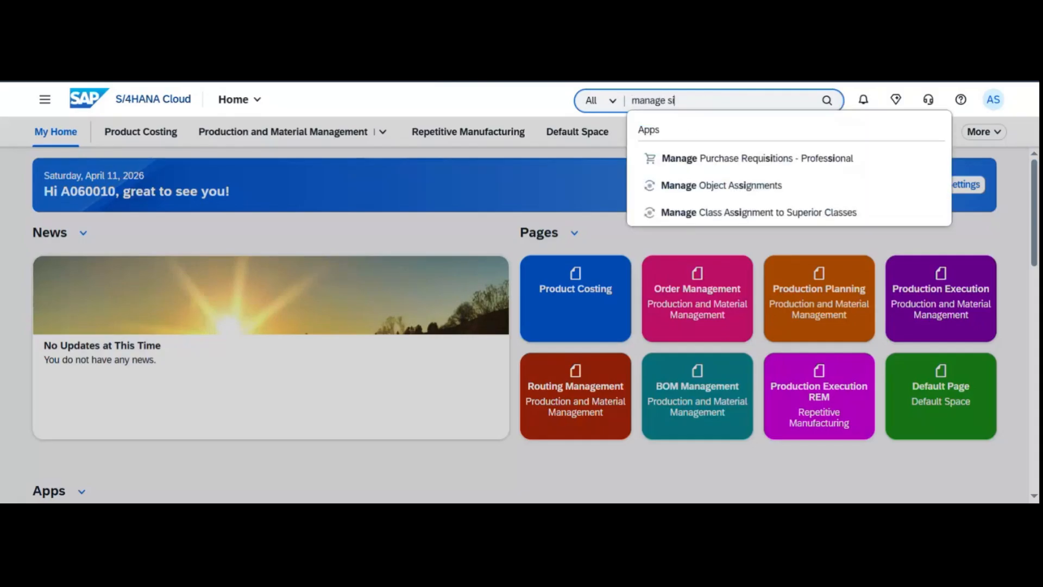
key("BackSpace")
key("BackSpace")
key("BackSpace")
key("BackSpace")
key("BackSpace")
key("BackSpace")
key("BackSpace")
key("BackSpace")
key("BackSpace")
type("singl")
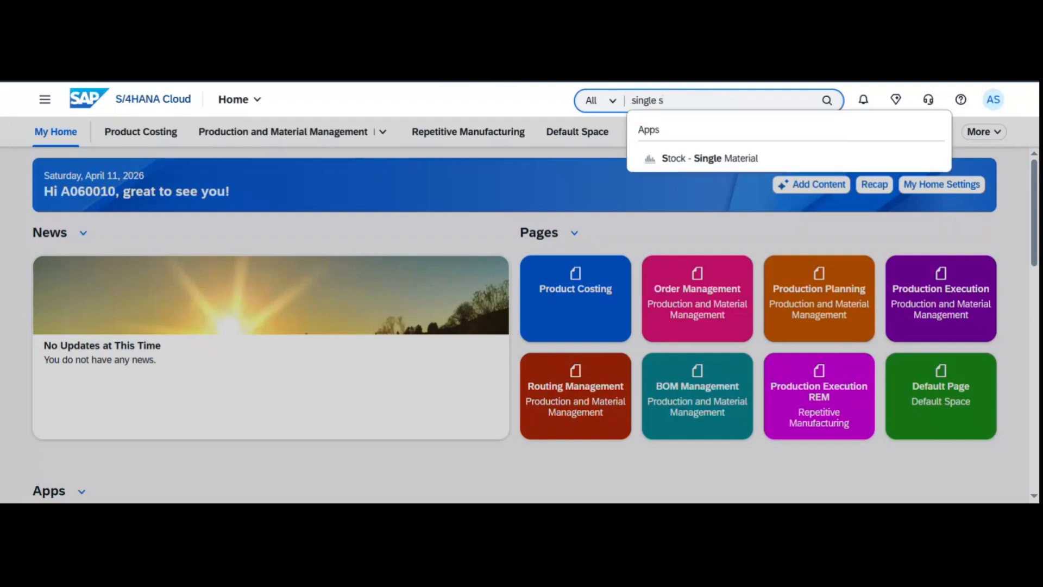
Open Stock - Single Material for FG126 and review its 0.000 PC stock at plants 1010 and 1710.
left_click(752, 152)
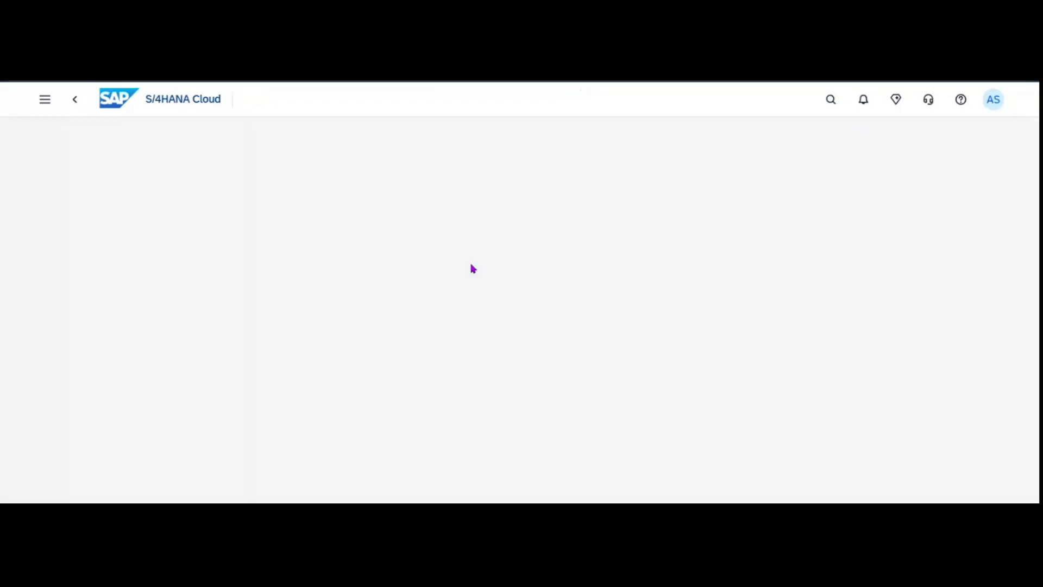
type("F")
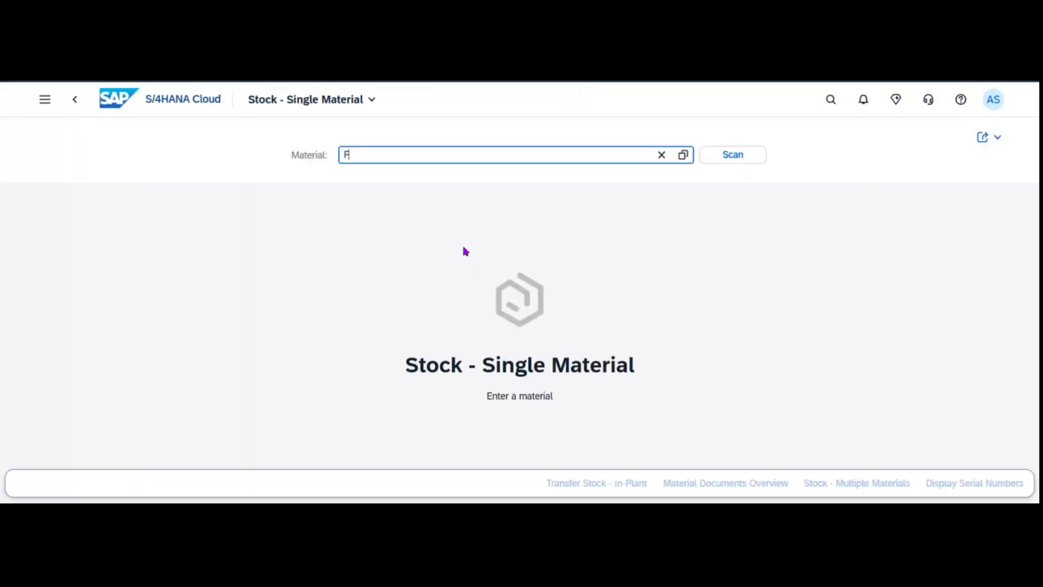
type("G126")
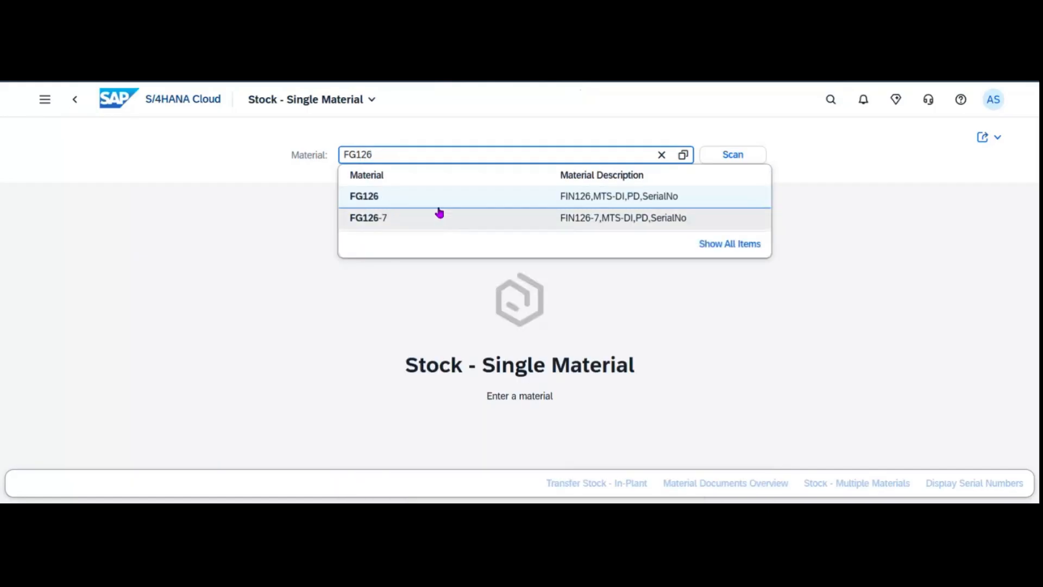
left_click(440, 206)
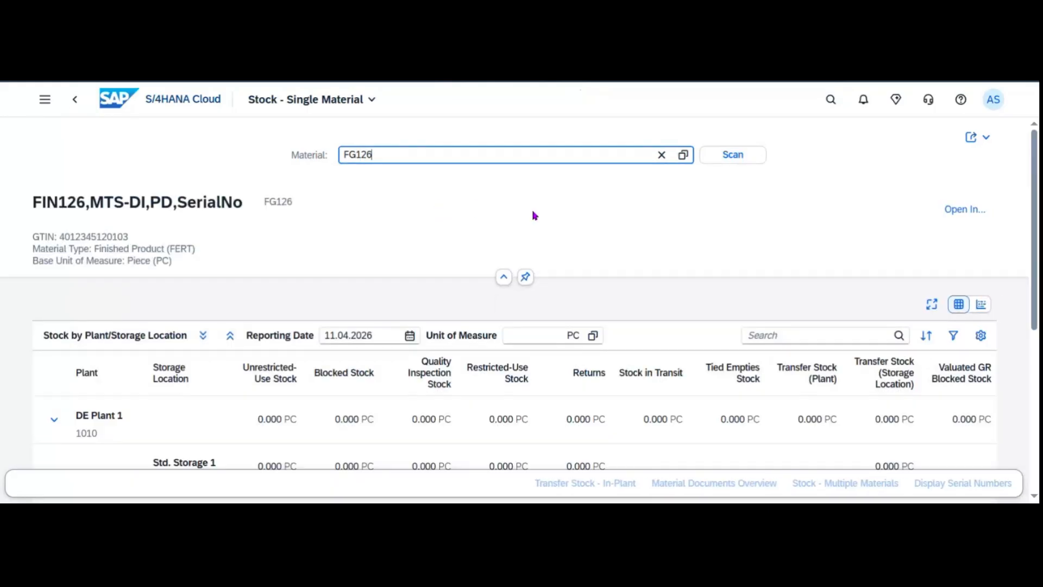
scroll(427, 322, "down", 2)
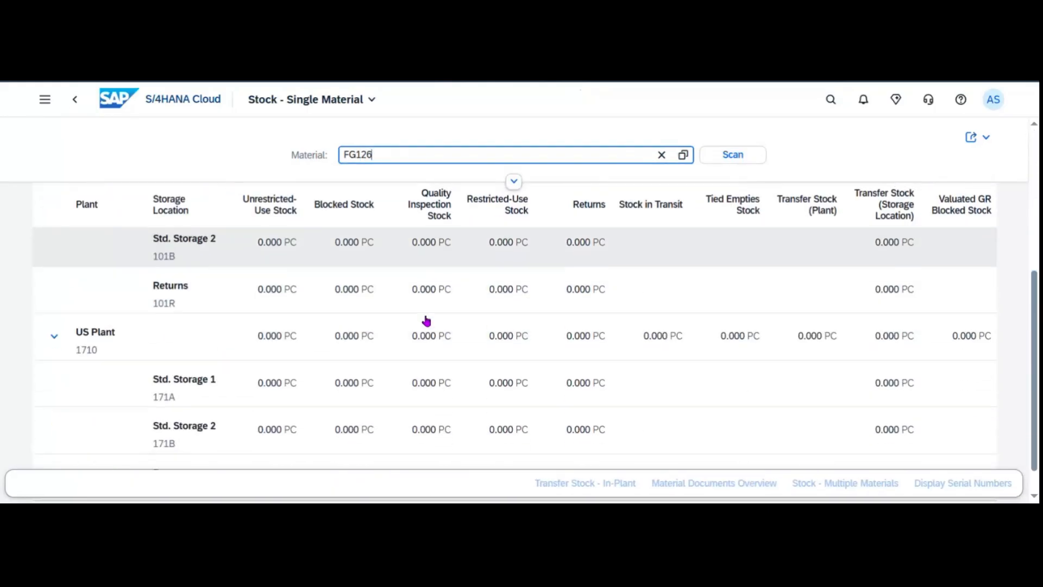
scroll(447, 327, "up", 1)
scroll(446, 327, "up", 1)
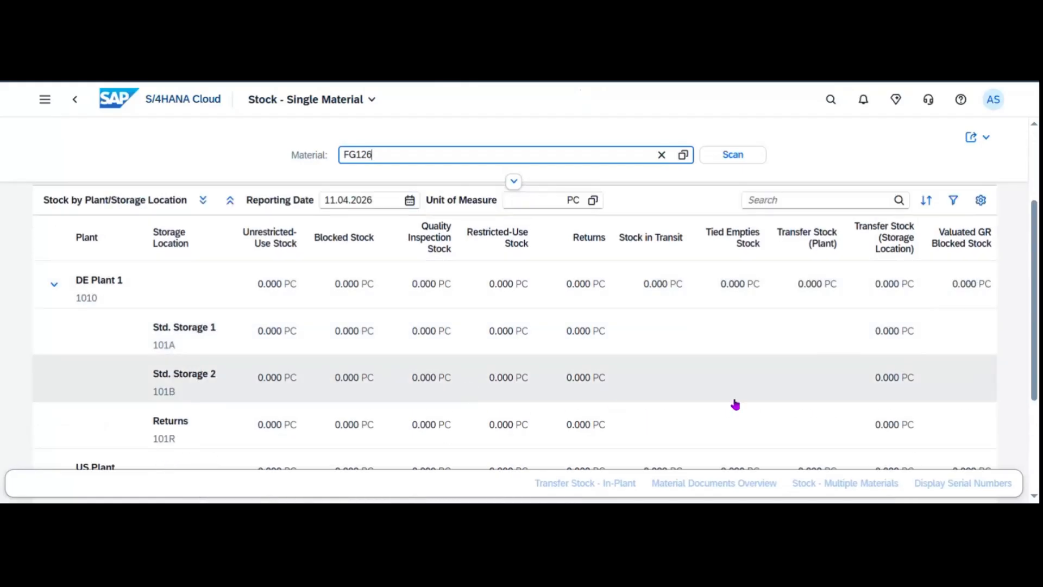
scroll(505, 351, "down", 3)
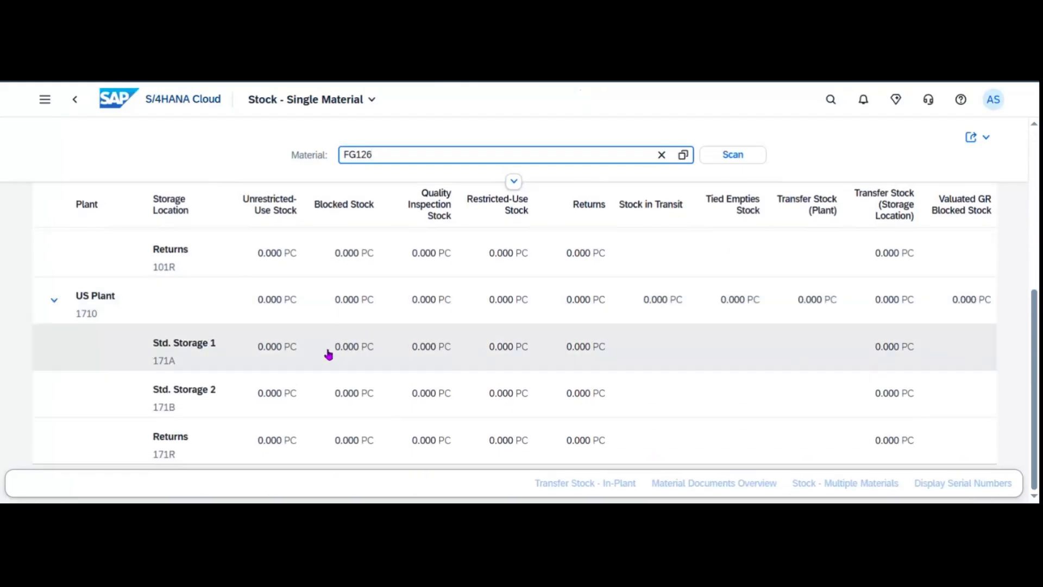
scroll(435, 371, "up", 5)
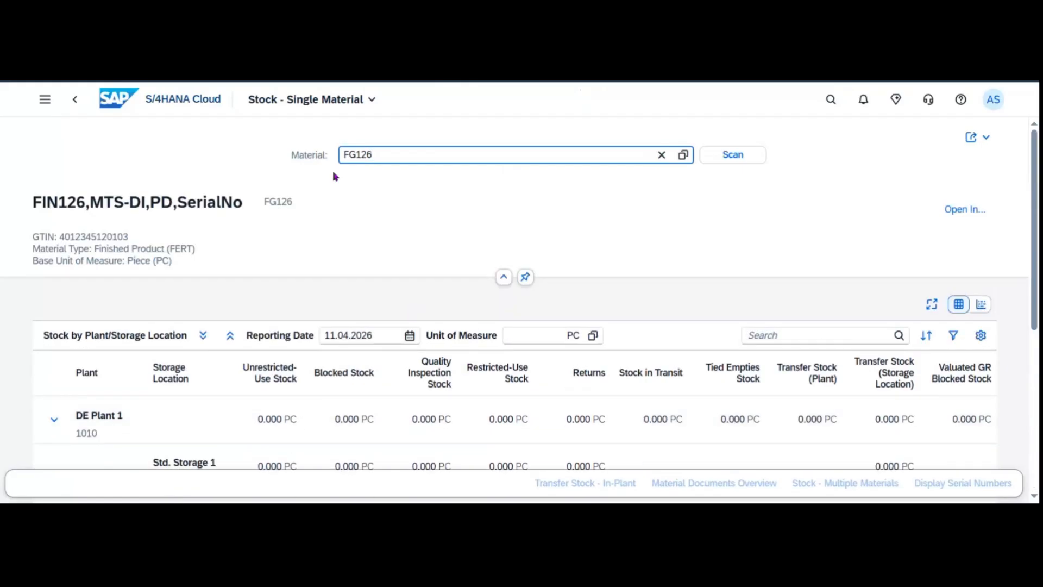
left_click_drag(386, 154, 291, 155)
left_click(163, 98)
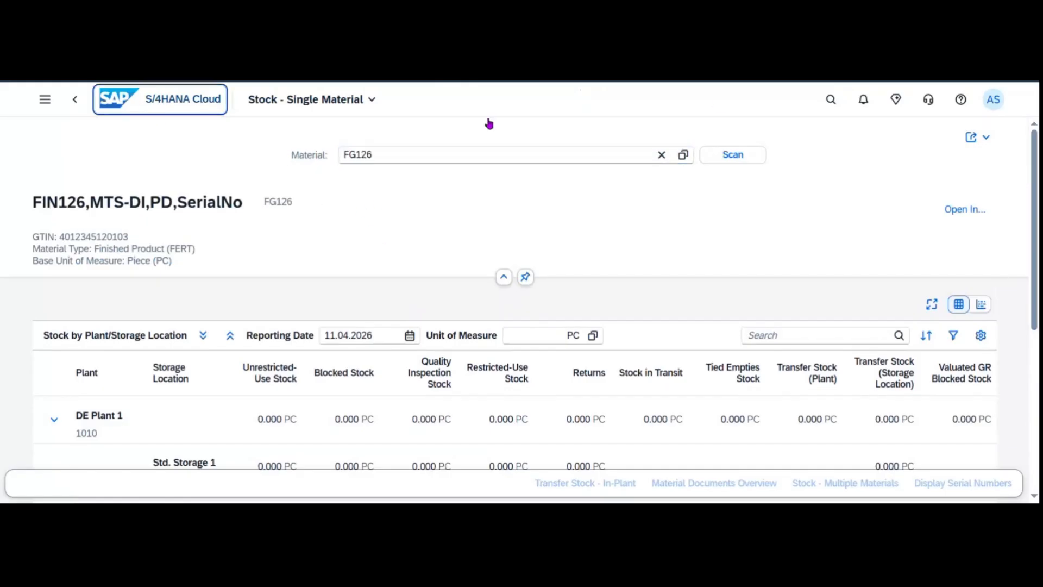
Run an app search for 'manage stock', which opens the Fiori Apps Reference Library.
left_click(834, 103)
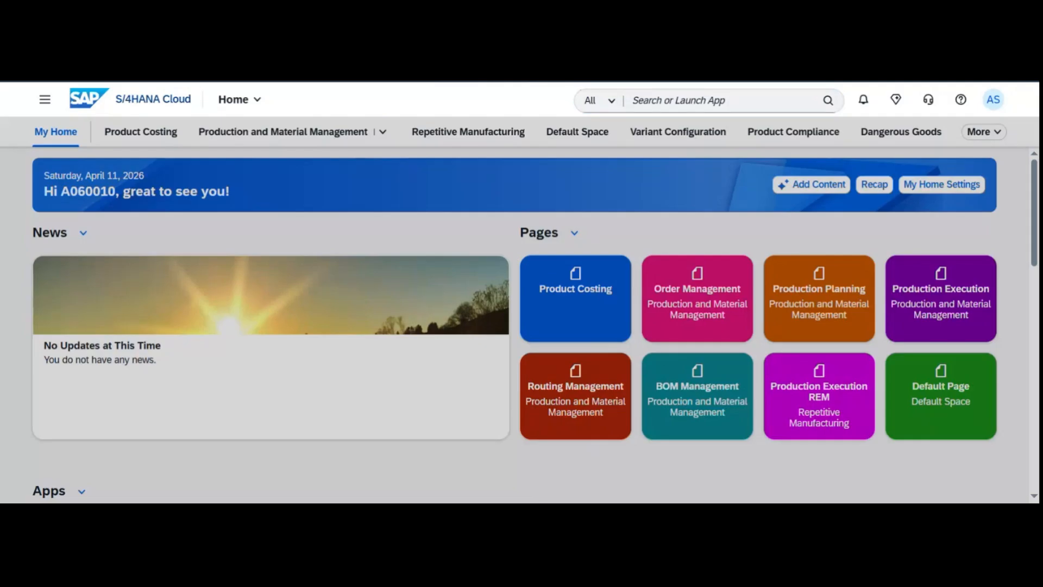
left_click(646, 102)
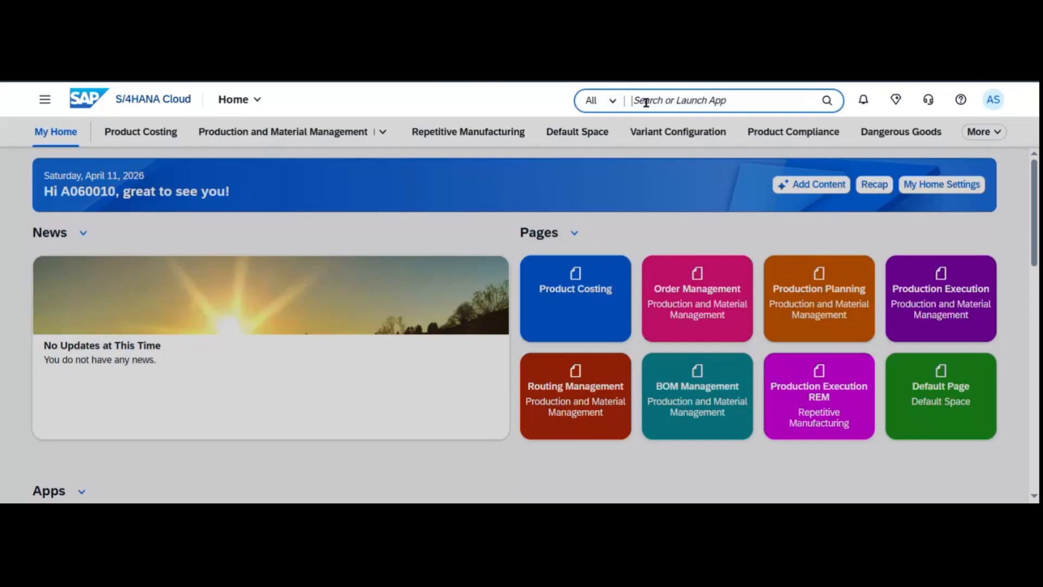
type("manage stock")
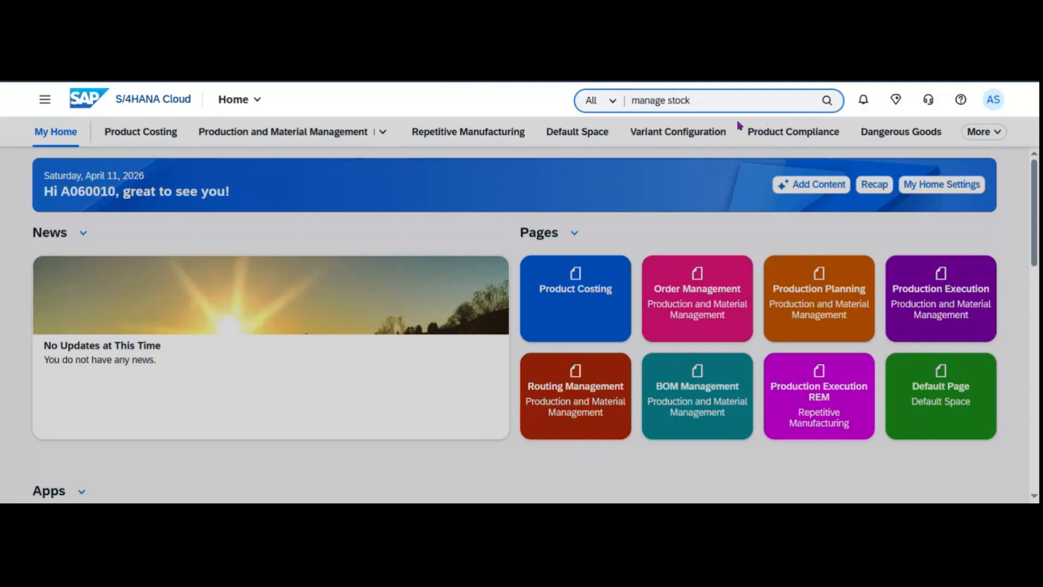
type("s")
key("Return")
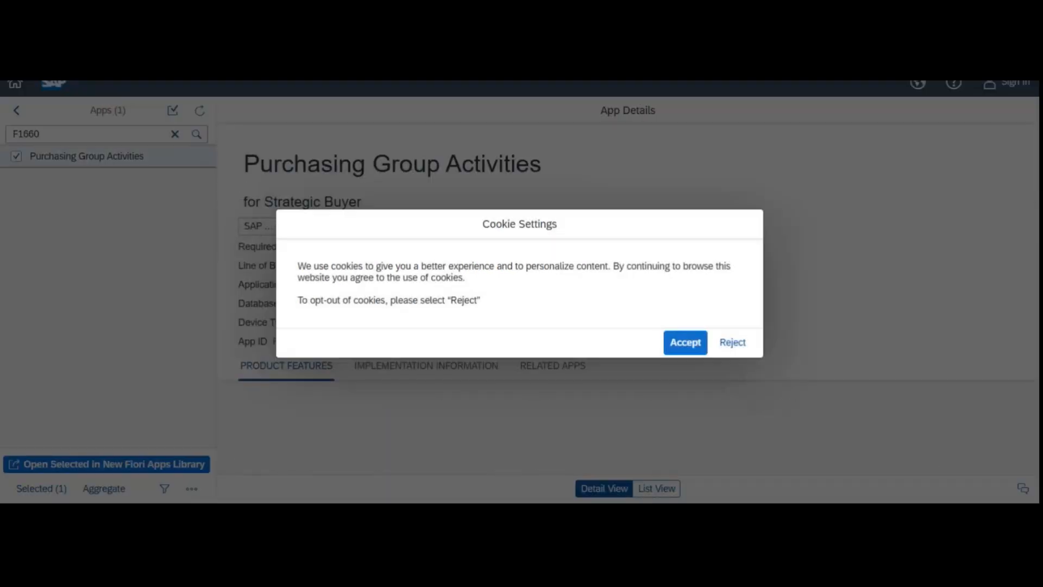
Accept cookies, replace the F1660 search with 'manage stock' and open the Manage Stock app details.
left_click(681, 341)
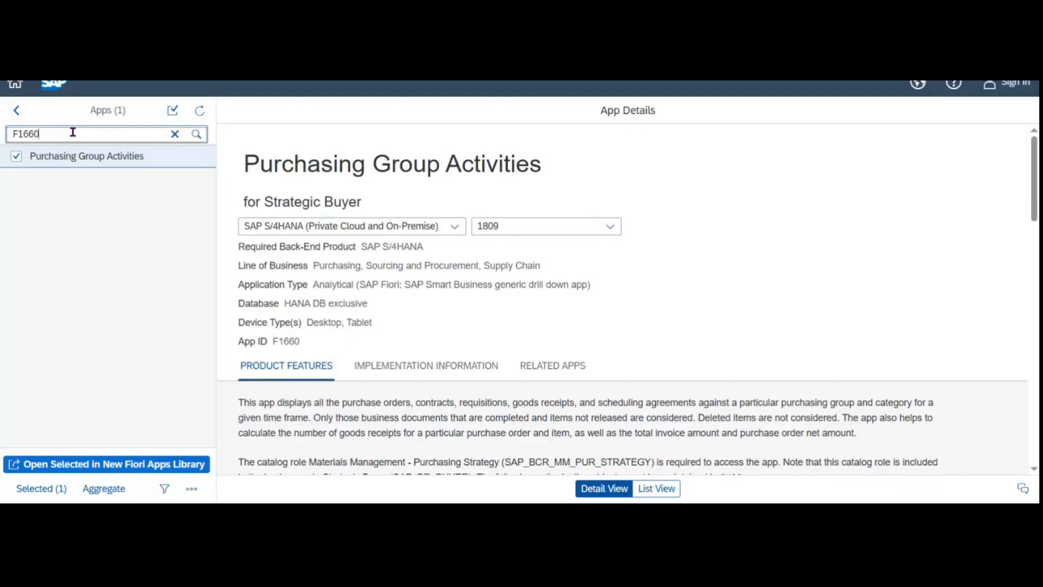
left_click_drag(72, 132, 3, 143)
type("manage stock")
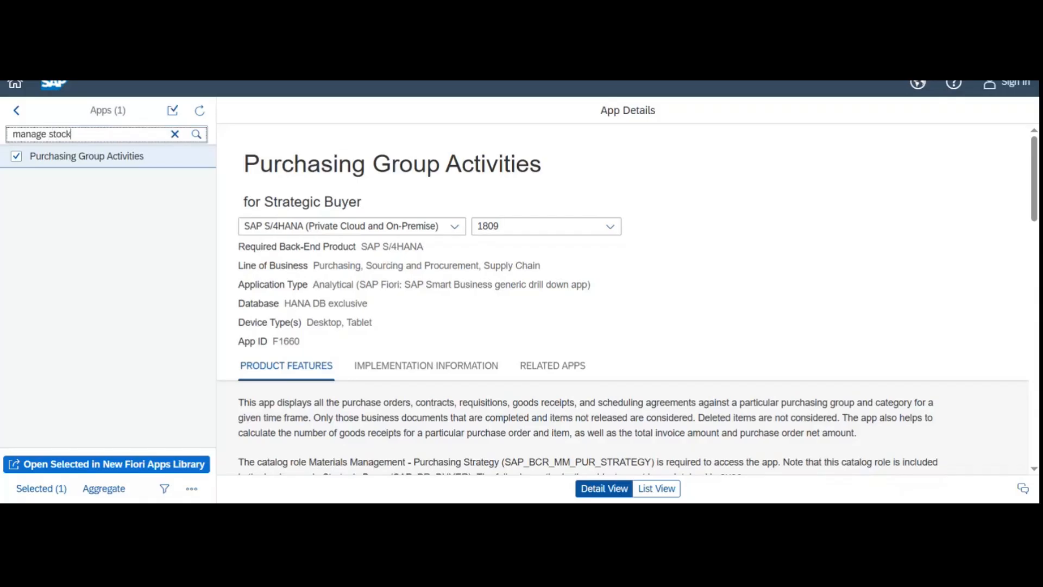
key("Return")
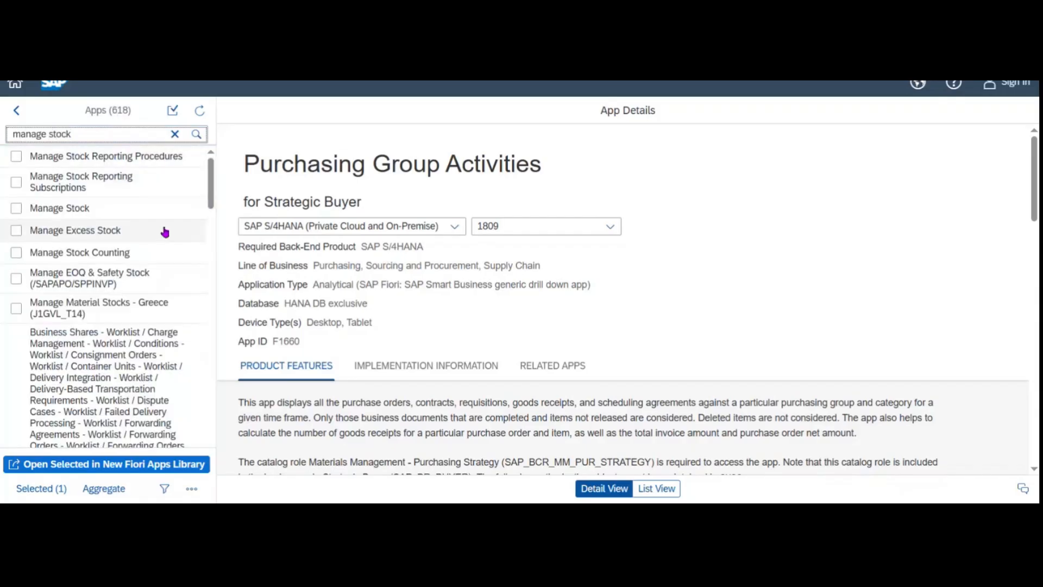
left_click(116, 214)
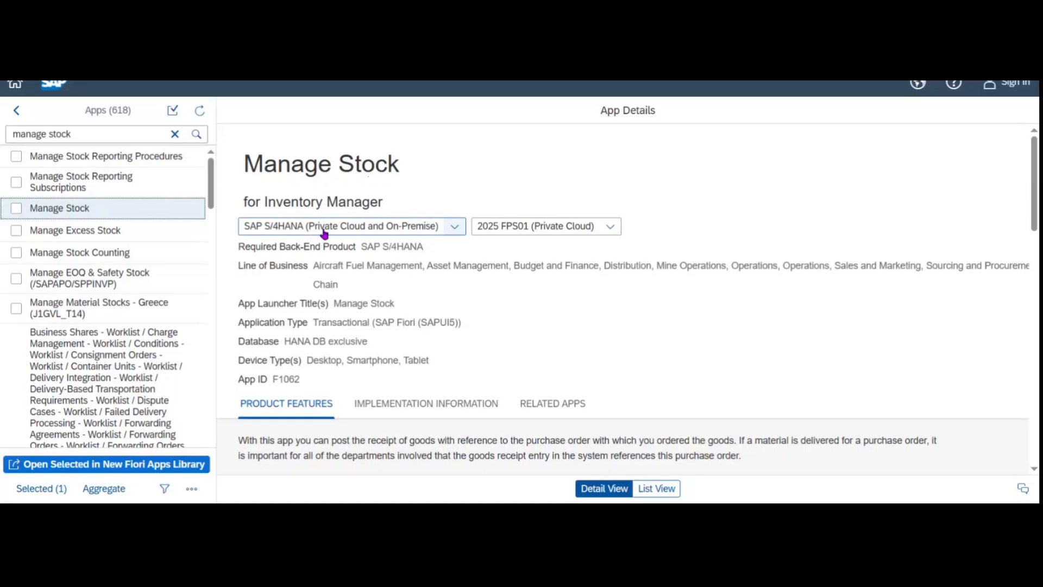
Switch Manage Stock (F1062) to SAP S/4HANA Public Cloud and show its implementation information.
left_click(305, 232)
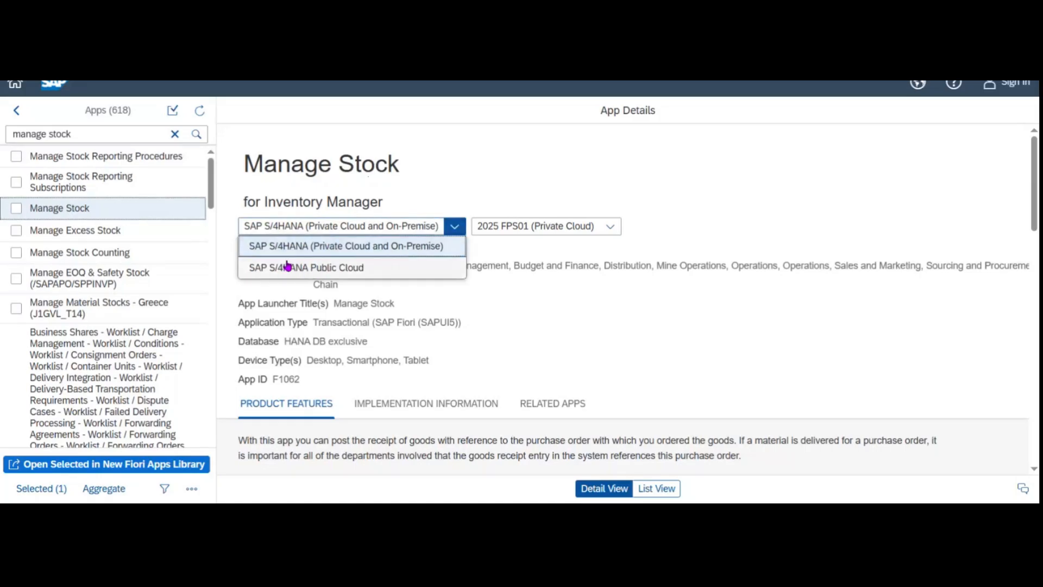
left_click(333, 268)
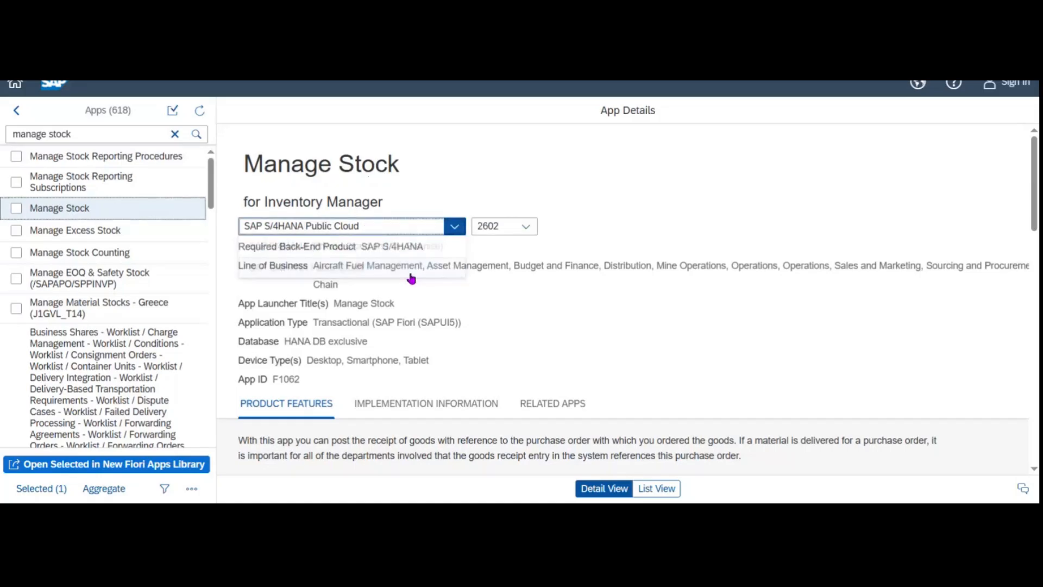
left_click(521, 234)
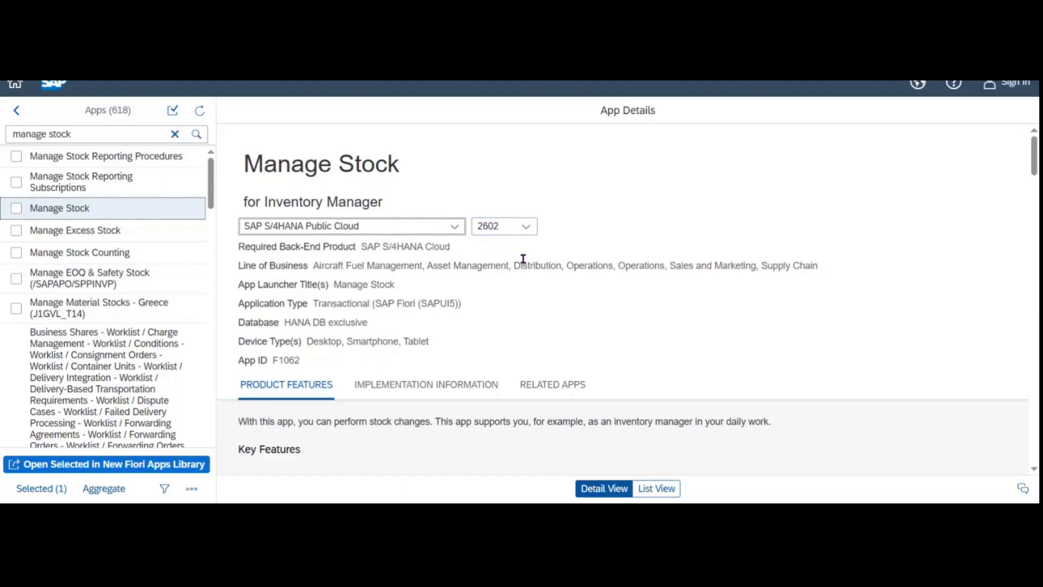
left_click(425, 392)
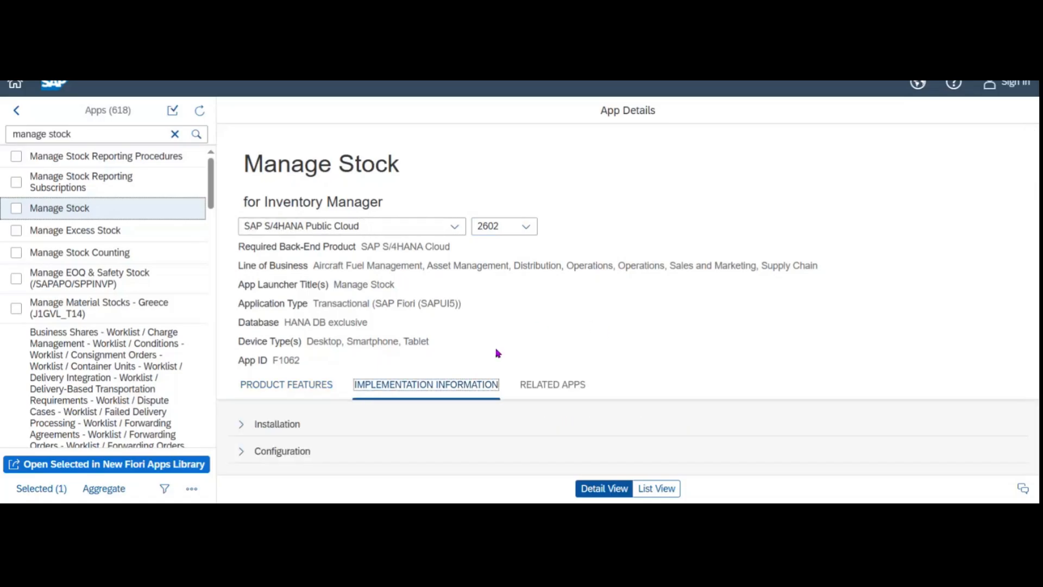
Copy the SAP_BR_INVENTORY_MANAGER business role from Manage Stock's implementation details and return to S/4HANA Cloud.
scroll(380, 380, "down", 1)
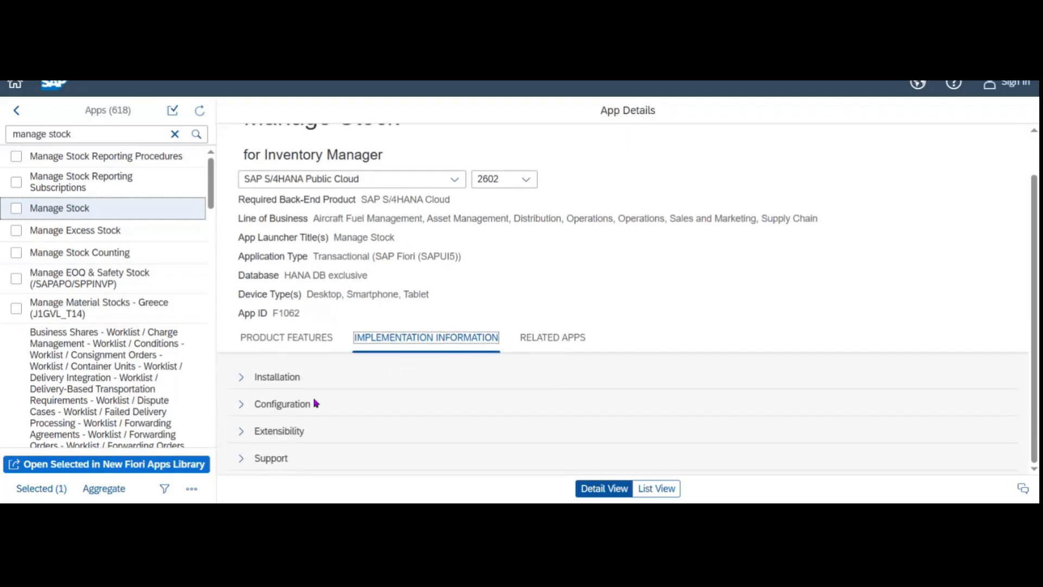
left_click(242, 403)
scroll(531, 345, "down", 15)
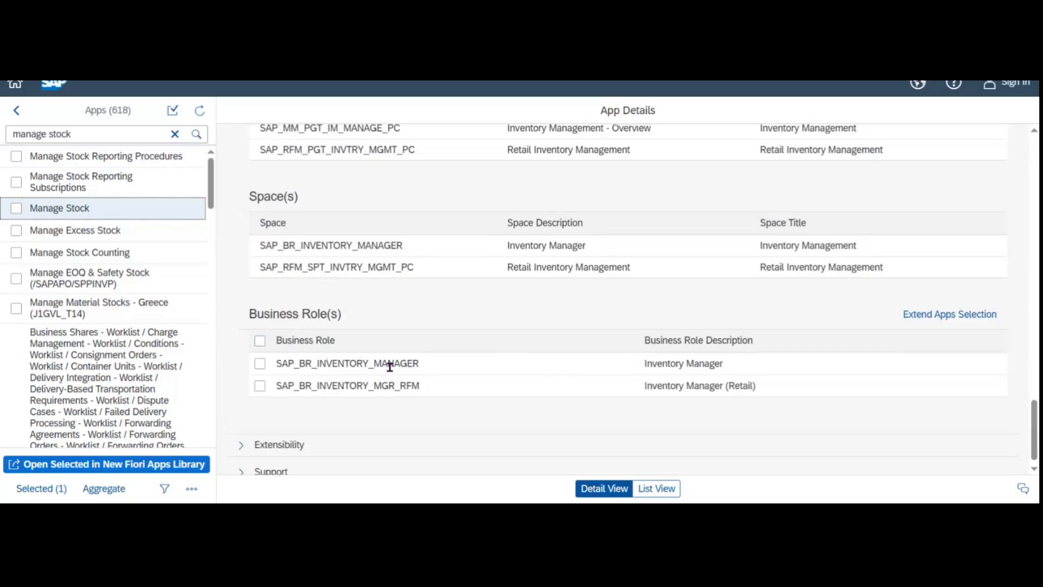
left_click_drag(277, 366, 436, 374)
key("ctrl+c")
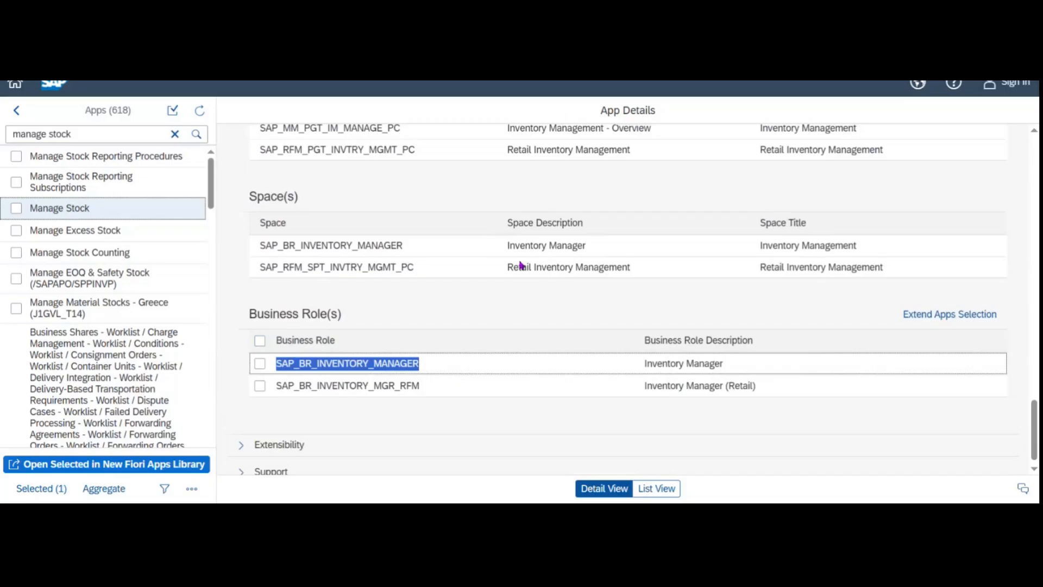
key("alt+Tab")
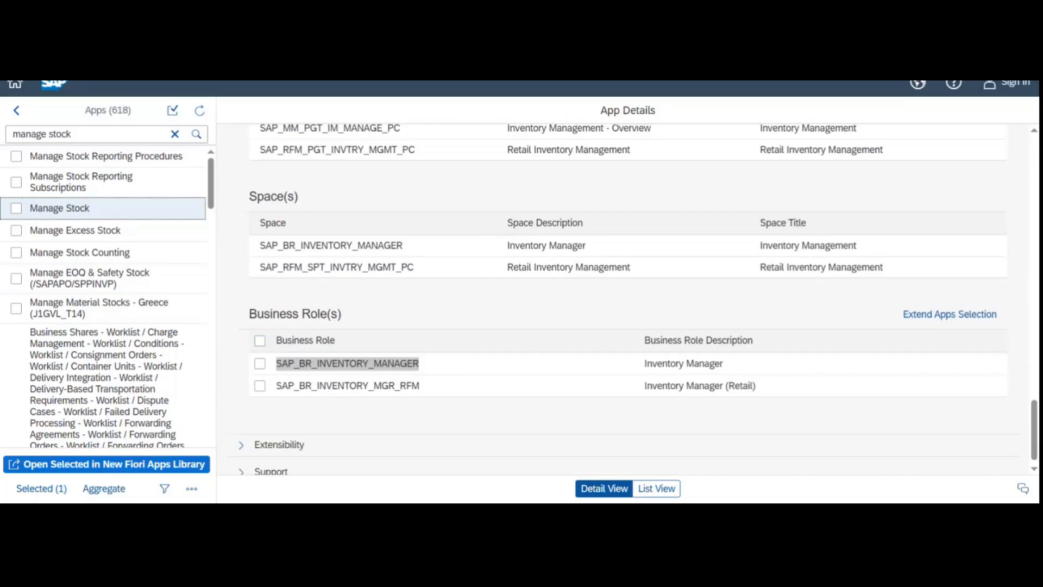
key("alt+Tab")
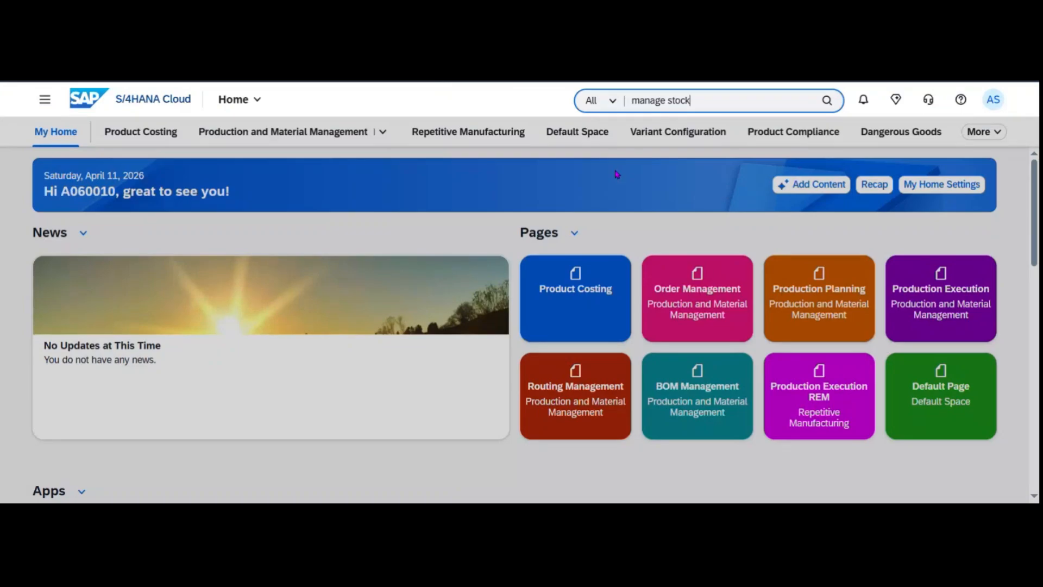
Replace the old app search with 'maintain busin' and open Maintain Business Roles.
key("Return")
left_click(691, 100)
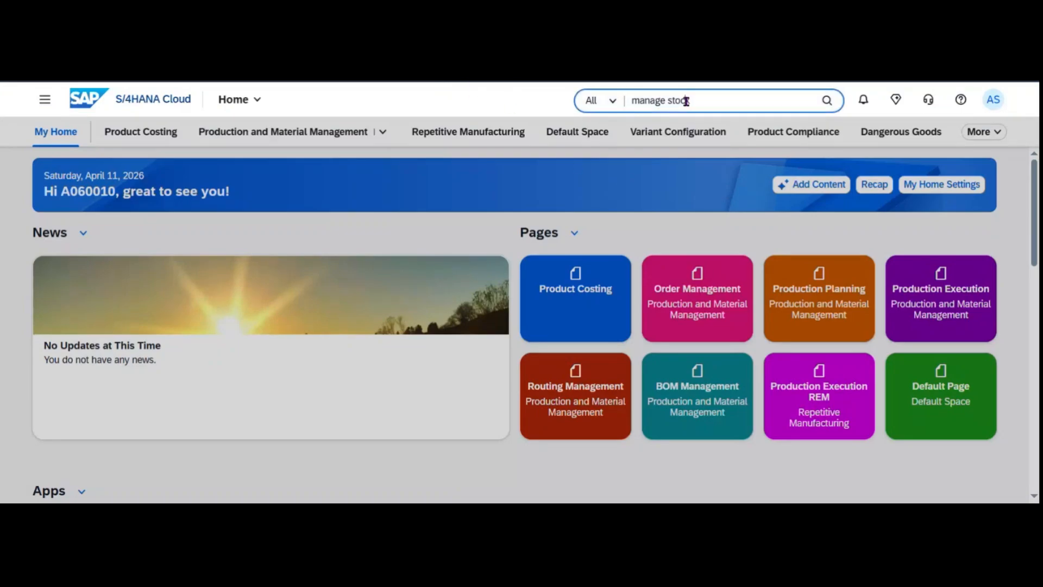
key("ctrl+shift+Left")
key("ctrl+shift+Left")
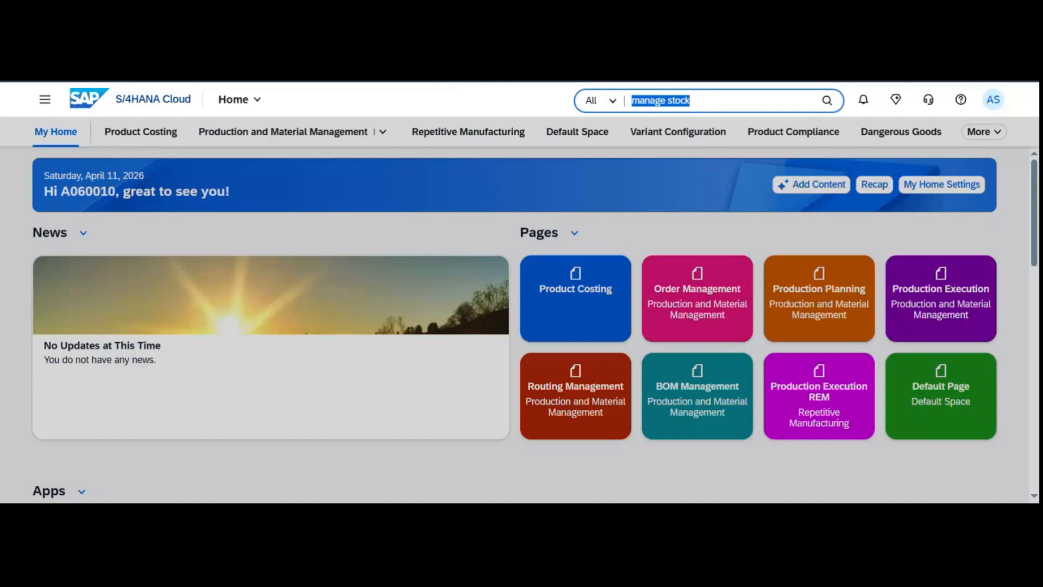
type("m")
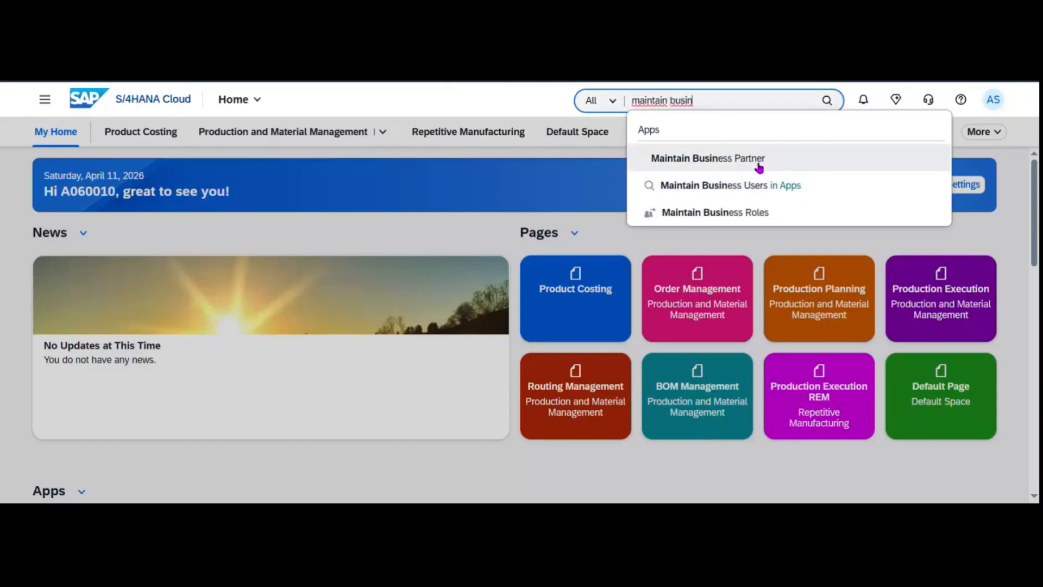
left_click(766, 217)
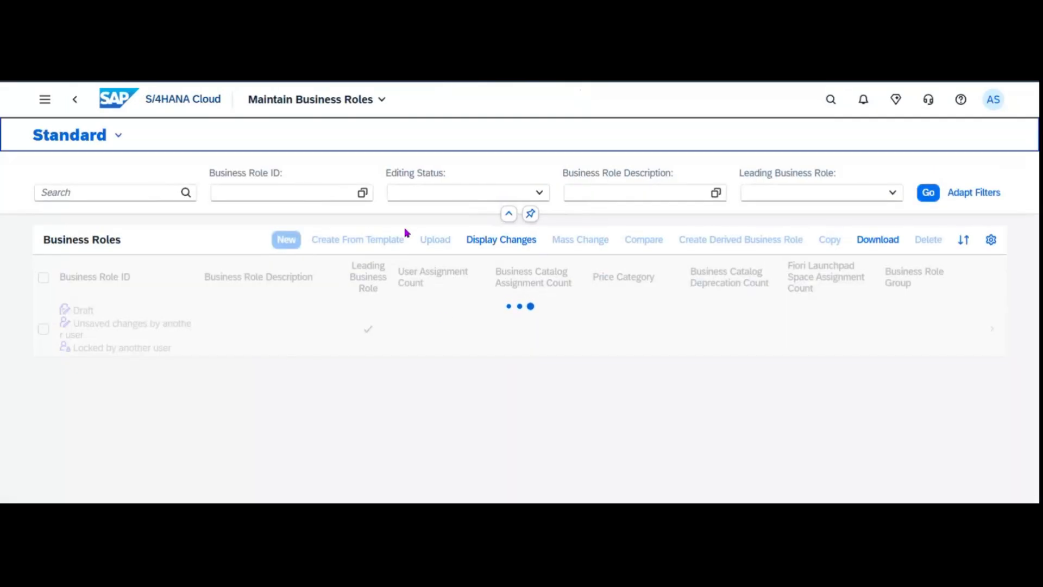
Paste the copied SAP_ role name into the Business Role ID filter, then clear that mistaken value.
key("ctrl+v")
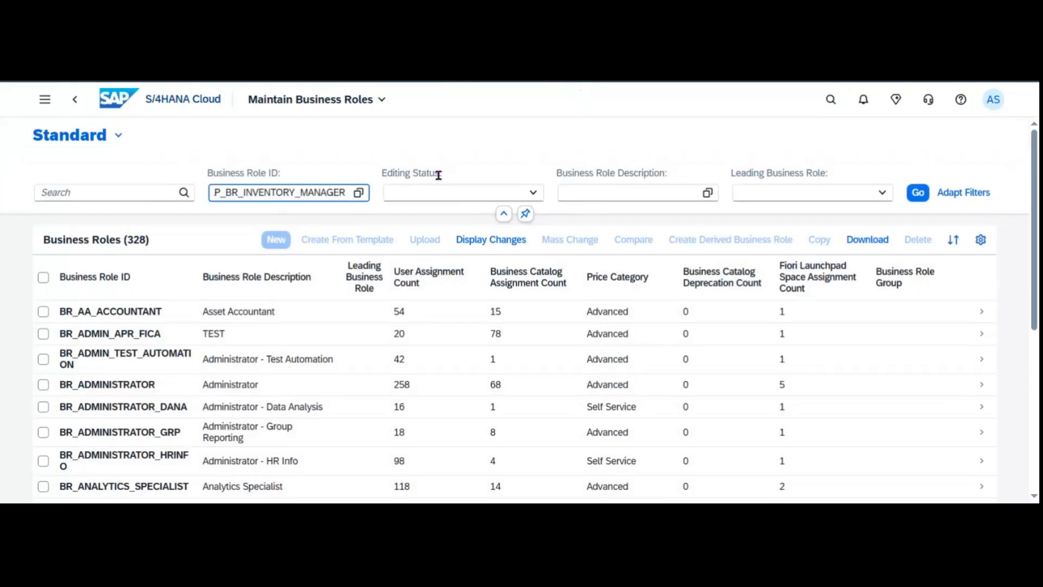
key("Return")
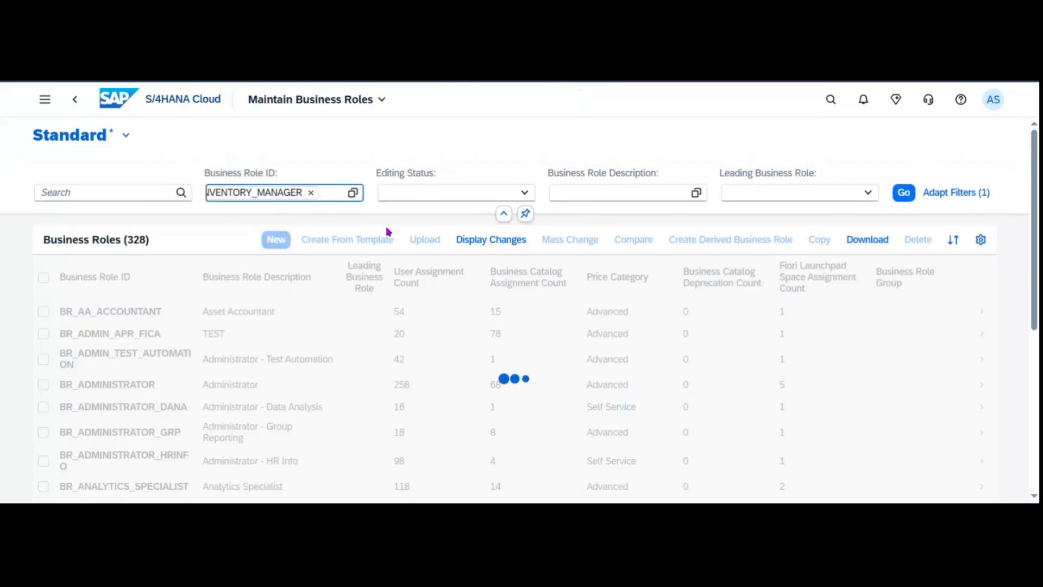
left_click(315, 193)
left_click(357, 193)
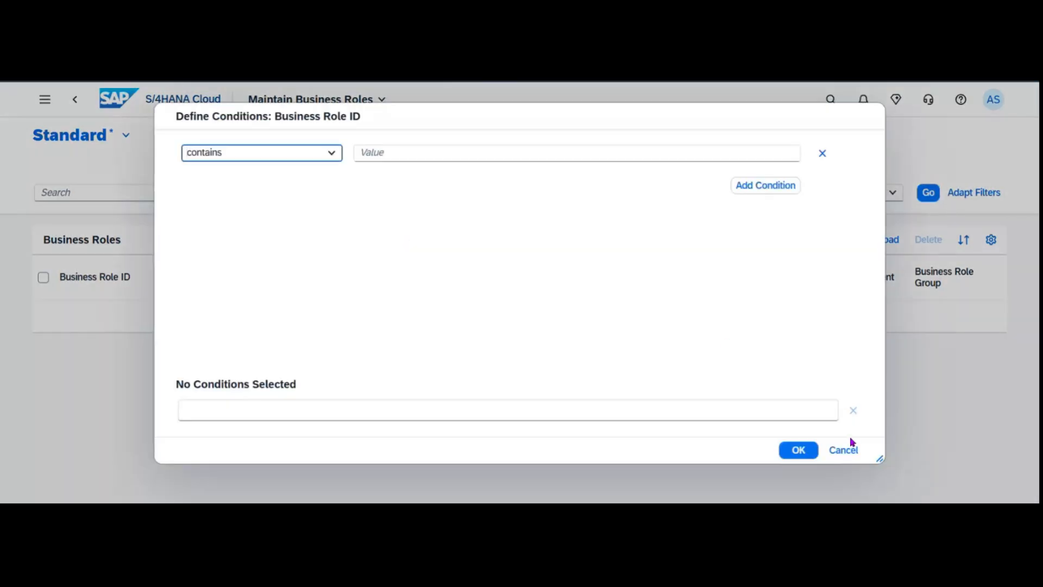
left_click(851, 444)
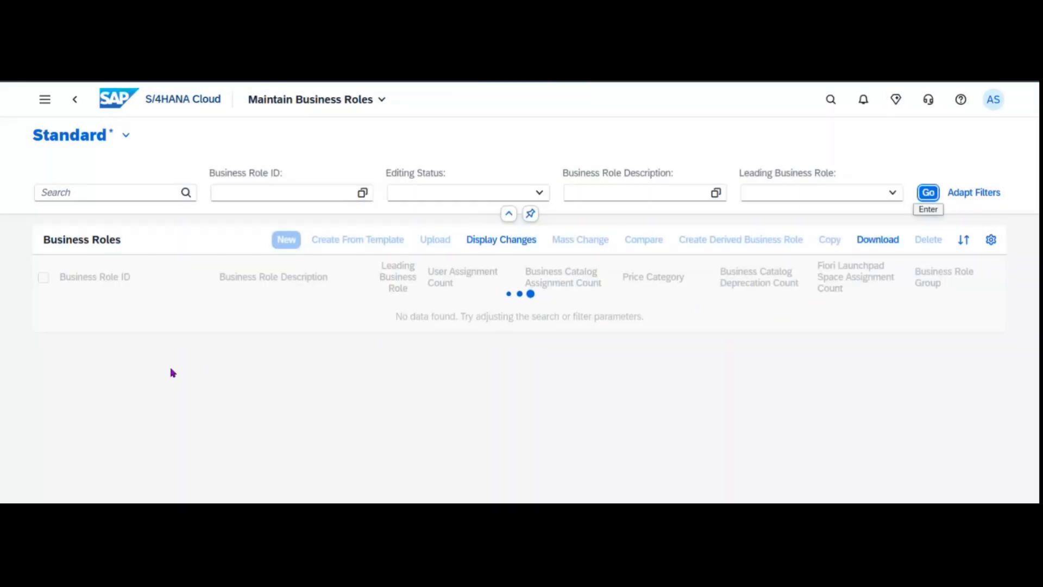
Filter the roles to BR_INVENTORY_MANAGER and open the Inventory Manager role details.
left_click(252, 193)
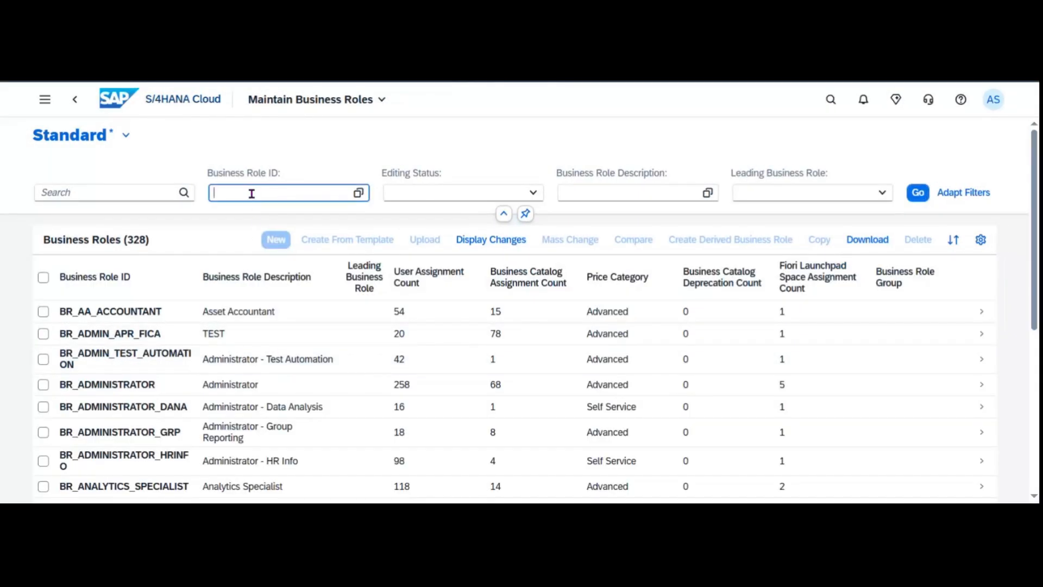
key("ctrl+v")
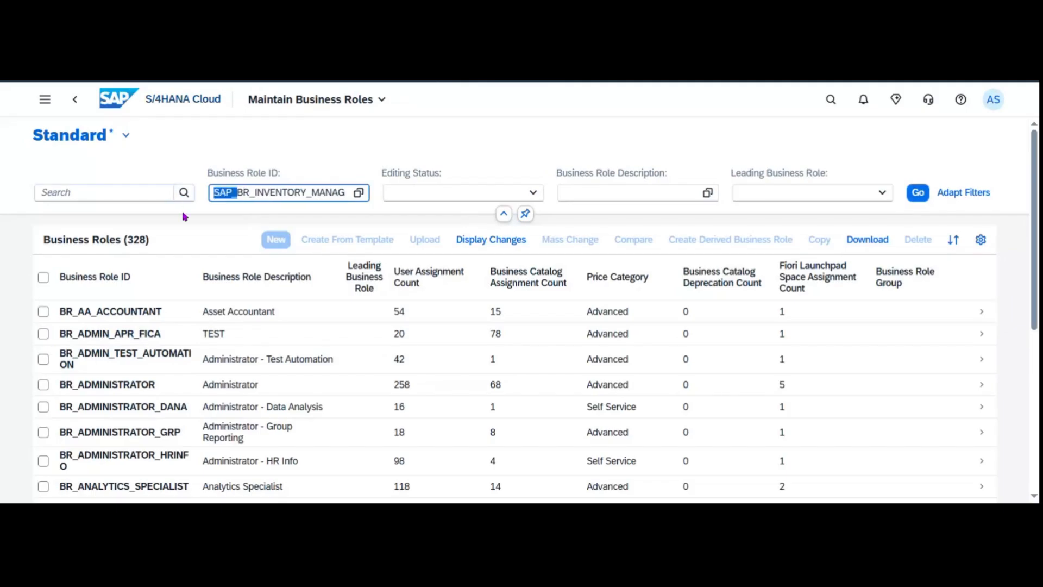
key("BackSpace")
key("Return")
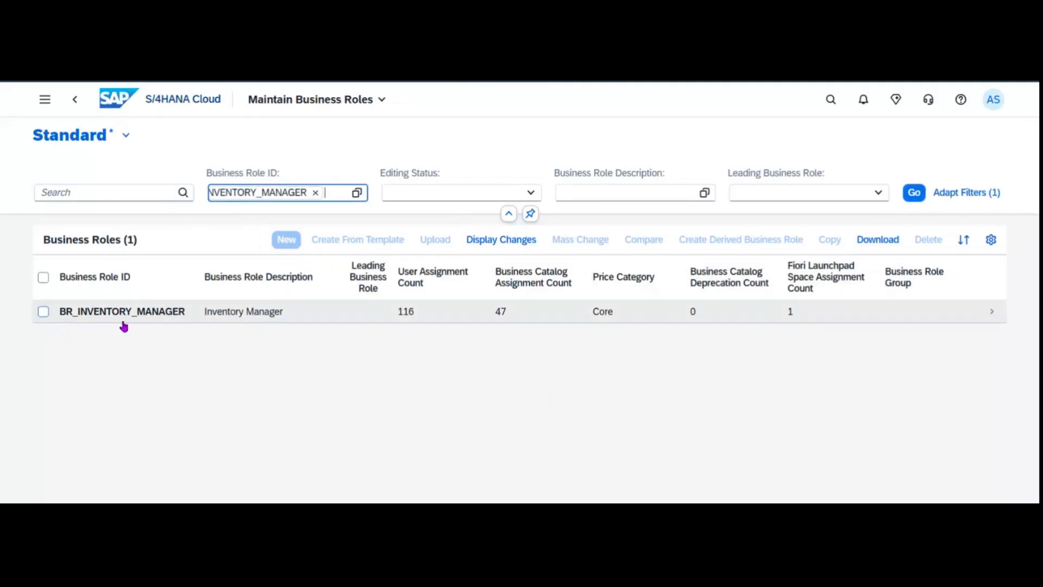
left_click(43, 311)
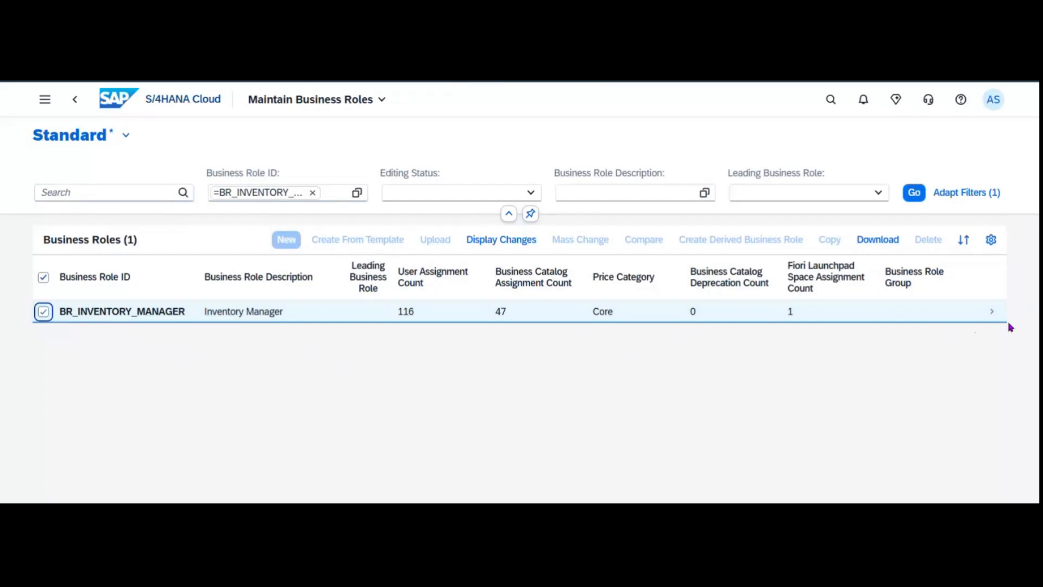
left_click(989, 318)
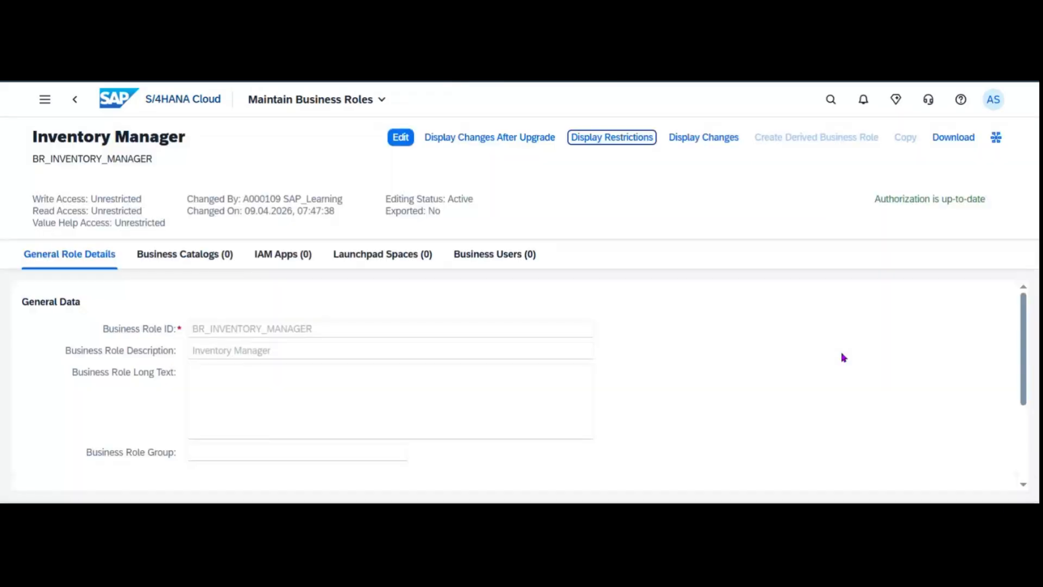
Put the Inventory Manager role into edit mode and start adding users from its Business Users tab.
left_click(400, 139)
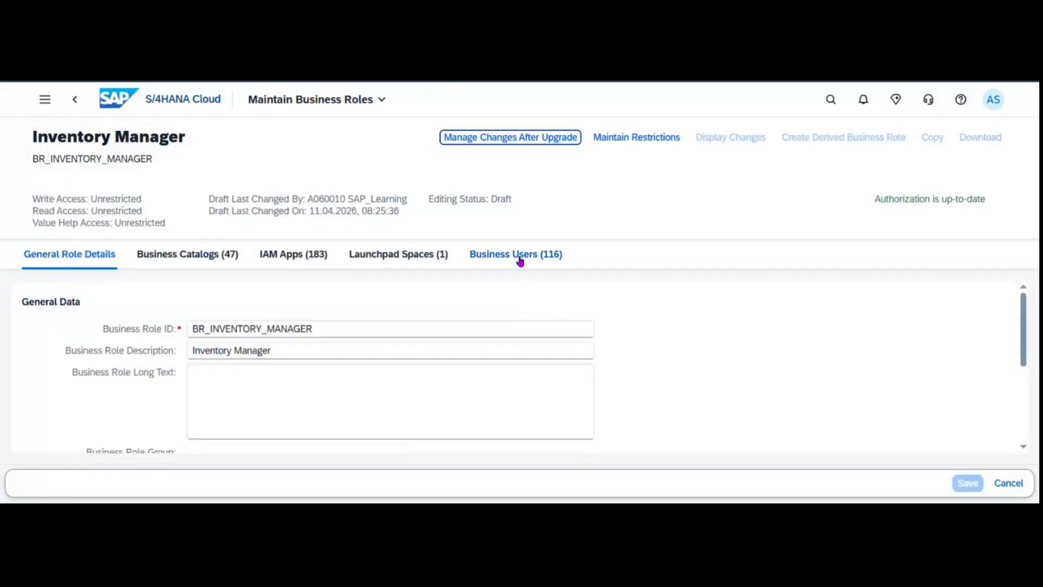
left_click(520, 262)
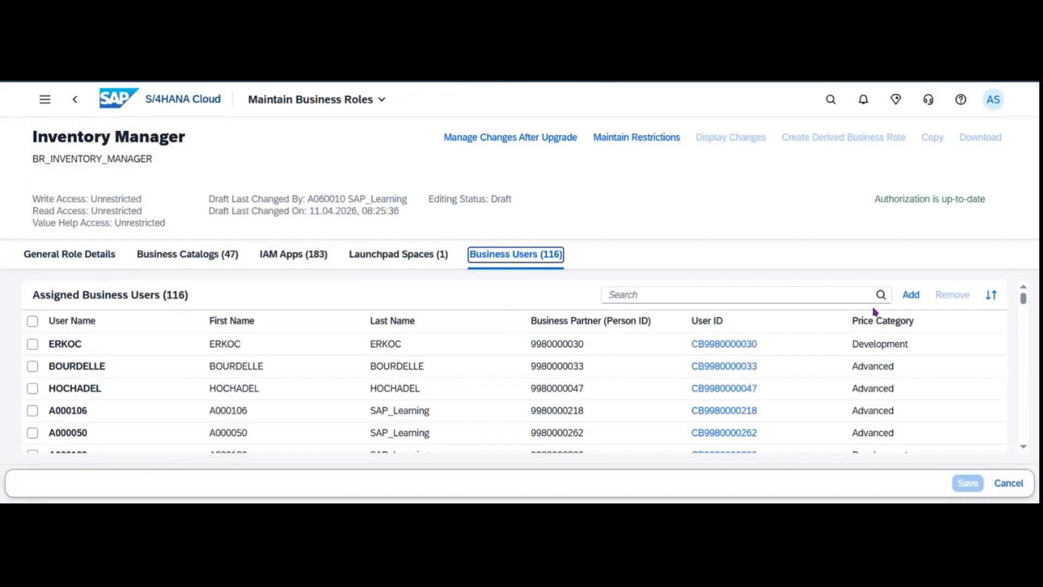
left_click(912, 296)
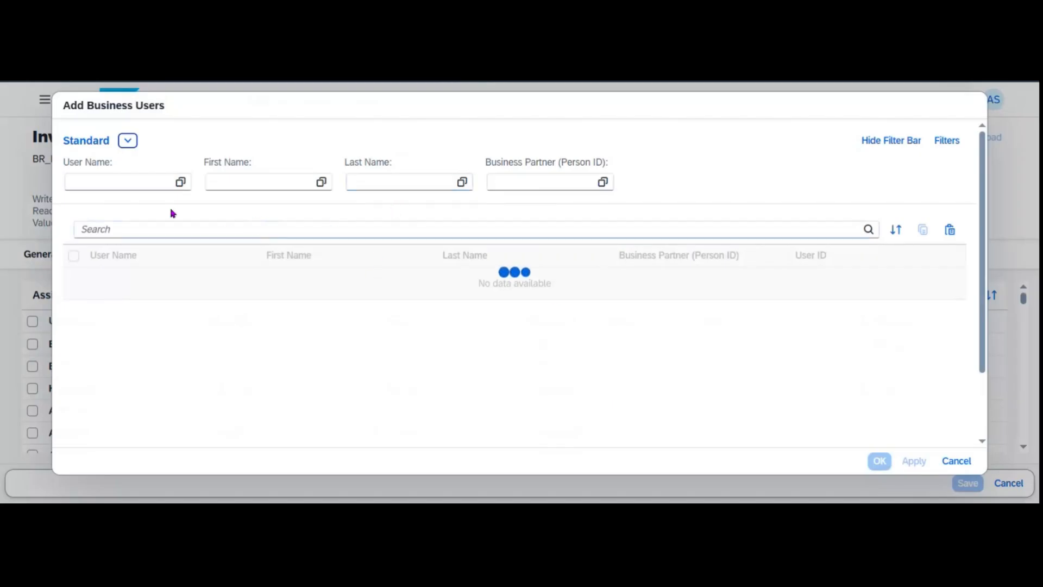
After a mistyped user-name filter, cancel and copy the signed-in user's ID from the profile.
left_click(130, 185)
type("A00")
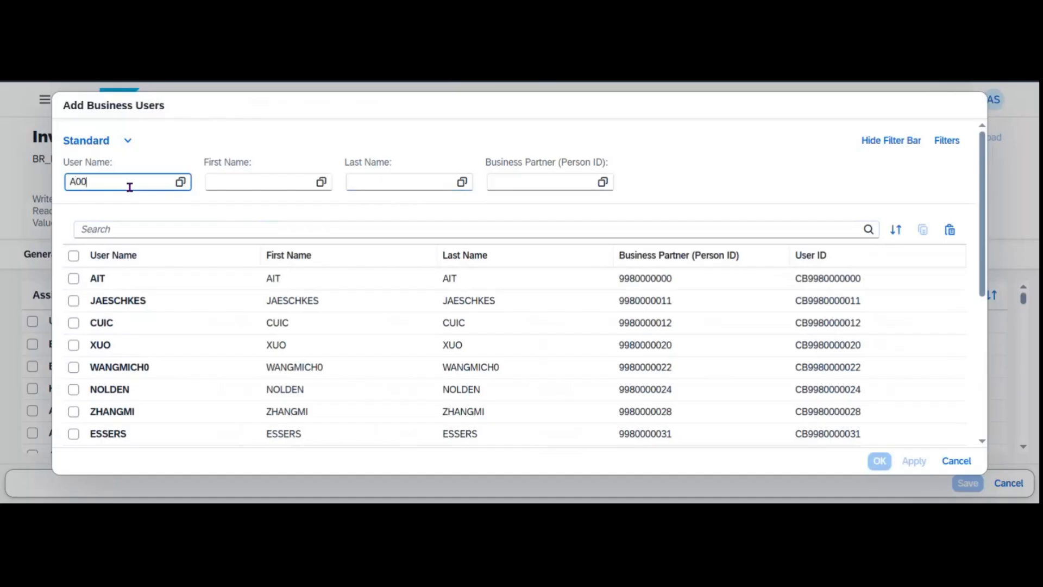
type("010")
key("Return")
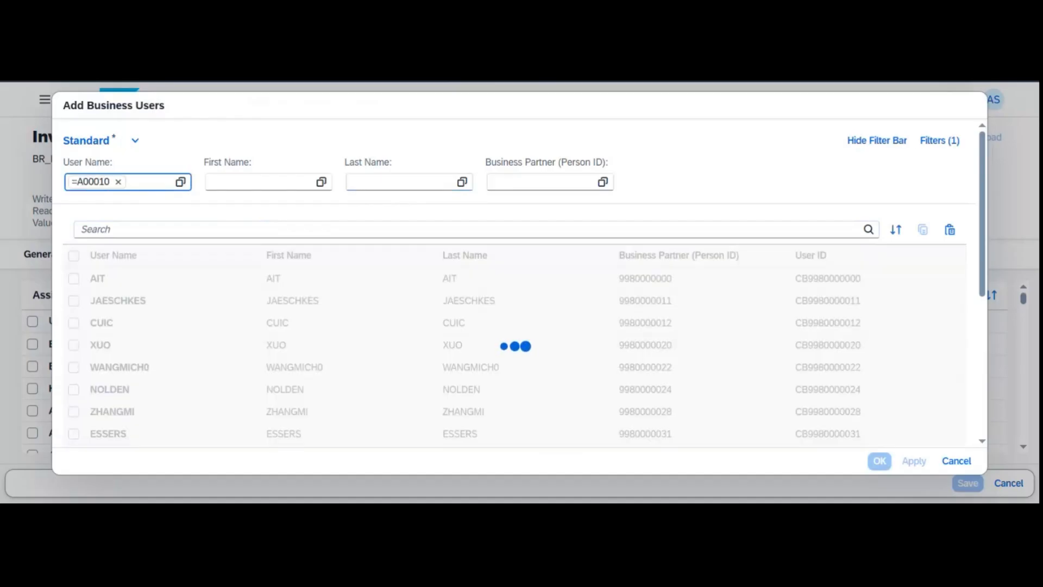
left_click(956, 461)
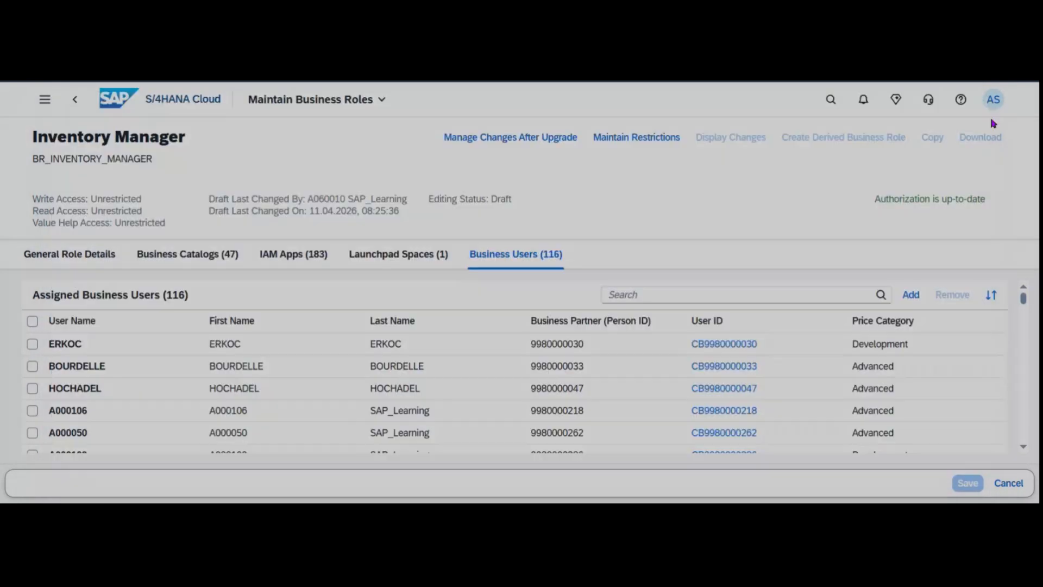
left_click(994, 104)
double_click(860, 214)
key("ctrl+c")
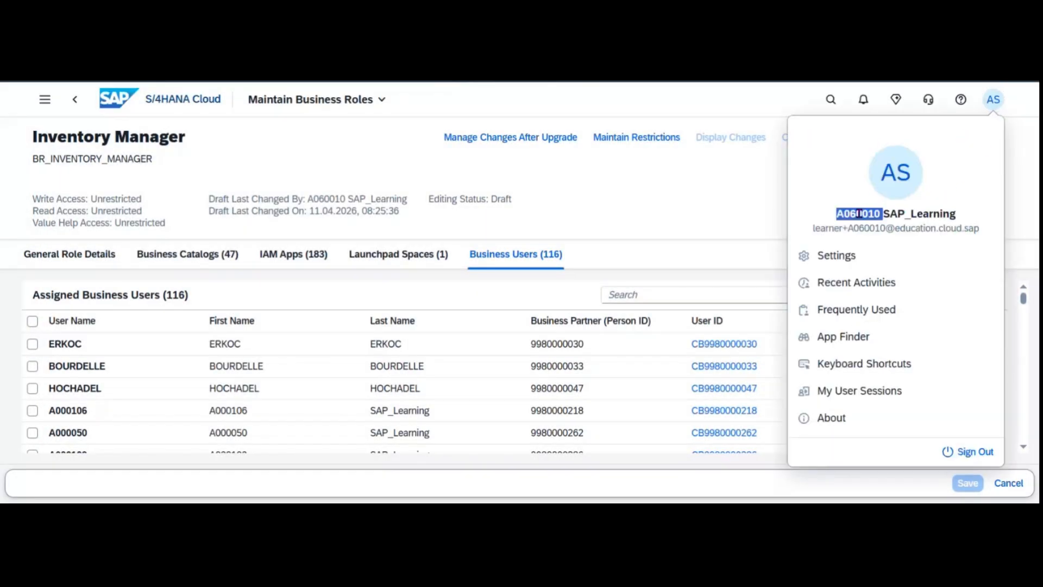
left_click(683, 218)
Add the signed-in user to the Inventory Manager role by filtering on the pasted user ID.
left_click(911, 294)
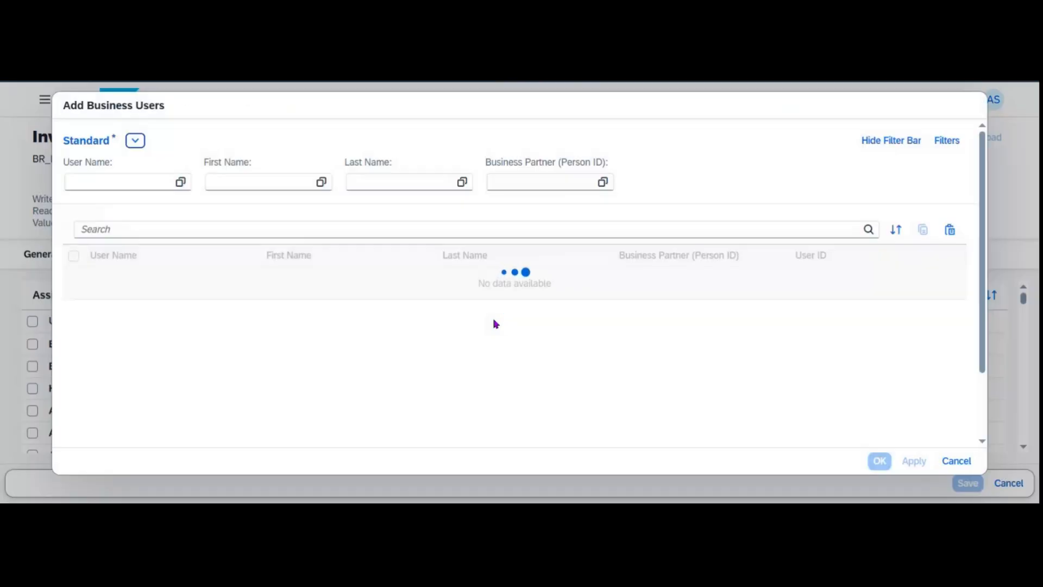
left_click(84, 178)
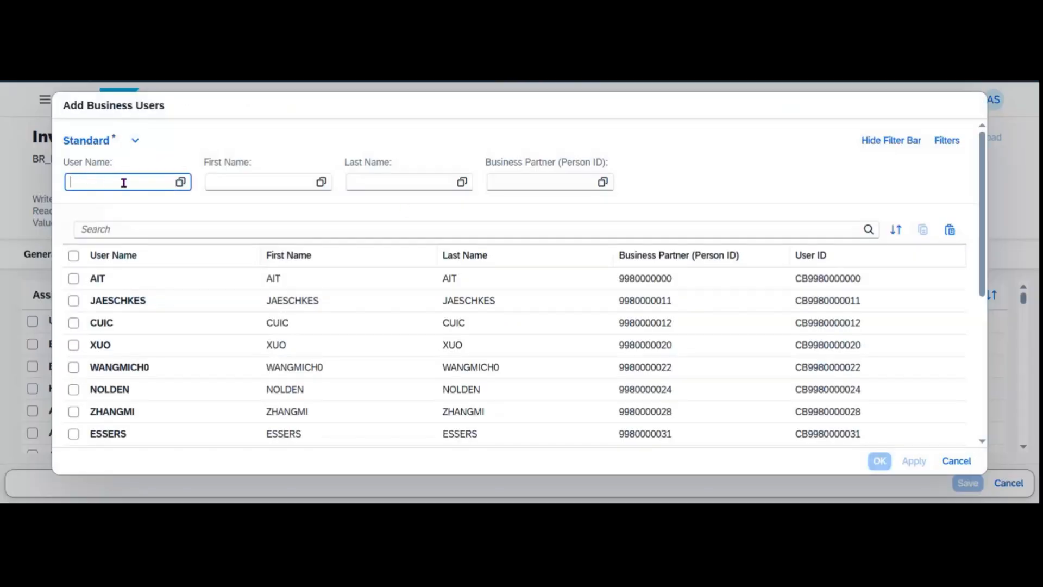
key("ctrl+v")
key("Return")
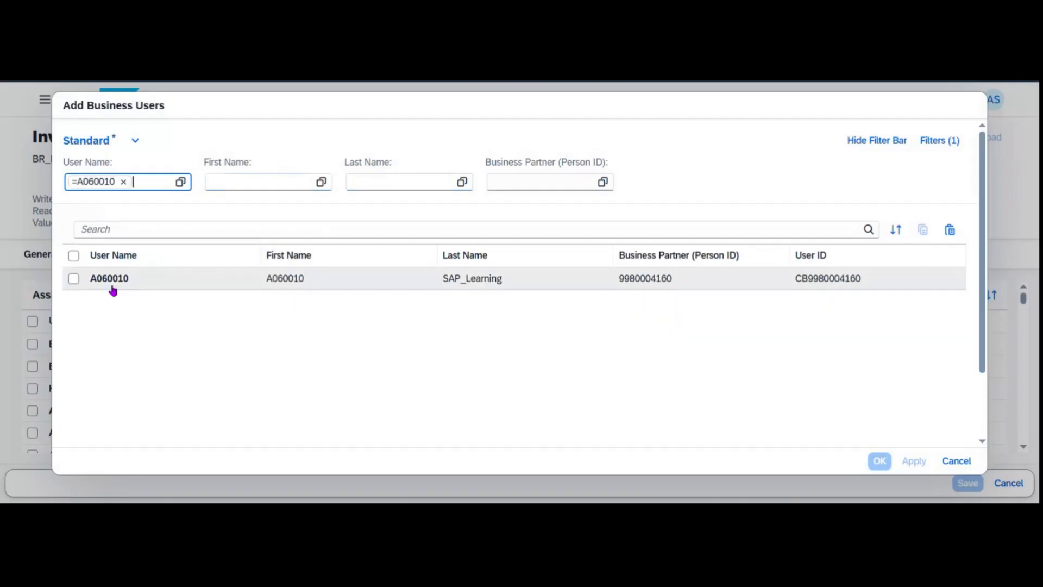
left_click(76, 279)
left_click(914, 461)
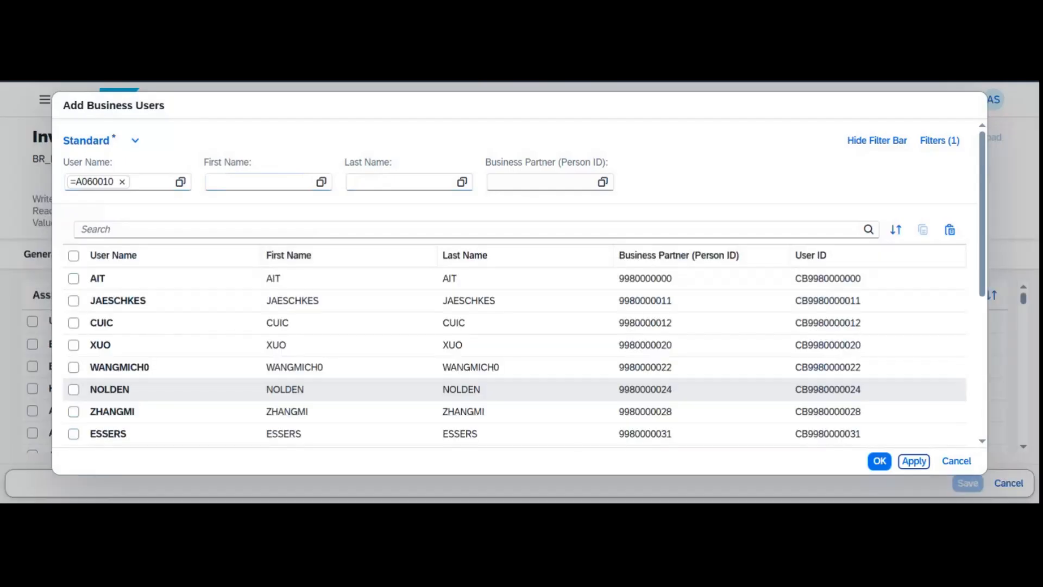
left_click(880, 461)
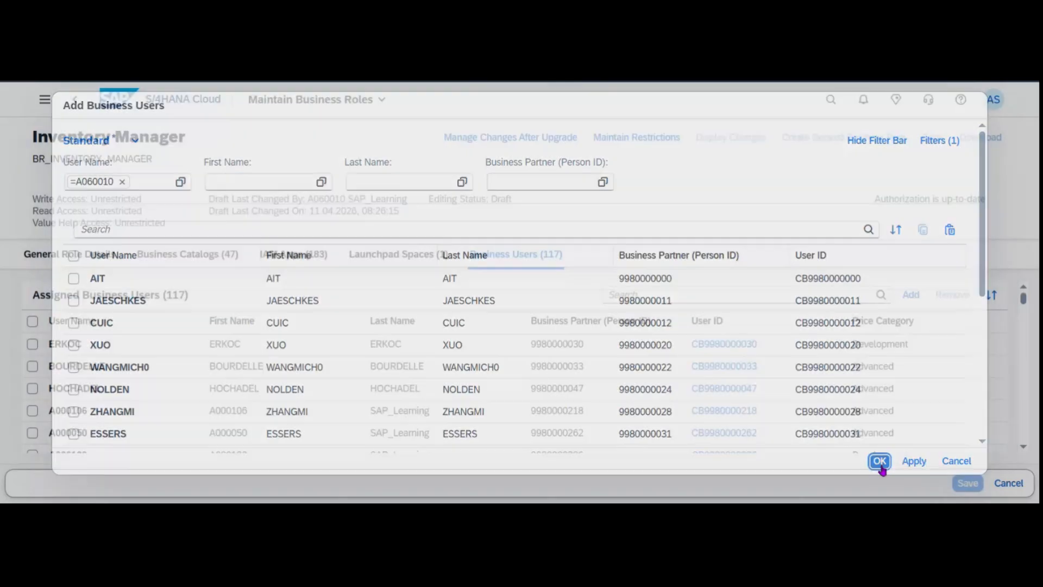
scroll(496, 364, "down", 15)
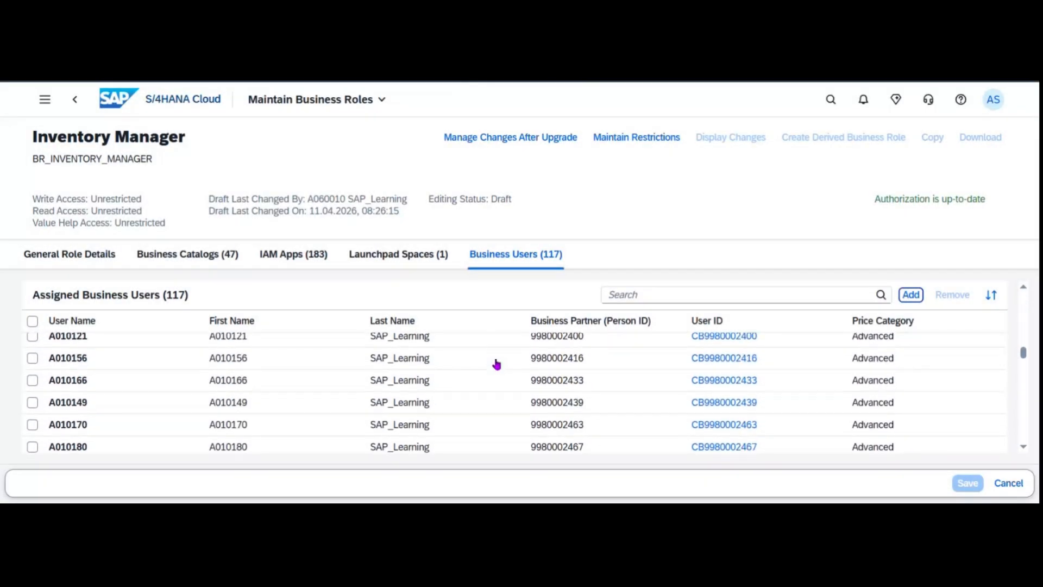
Search the role's assigned business users for the signed-in user's ID.
scroll(496, 364, "up", 3)
scroll(517, 328, "up", 2)
left_click(668, 294)
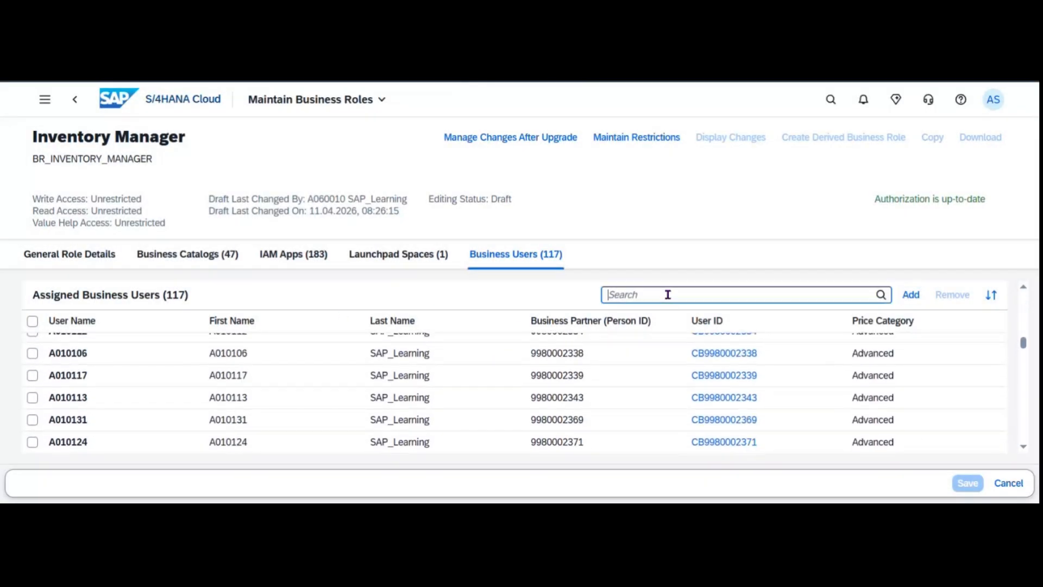
type("A060010")
key("Return")
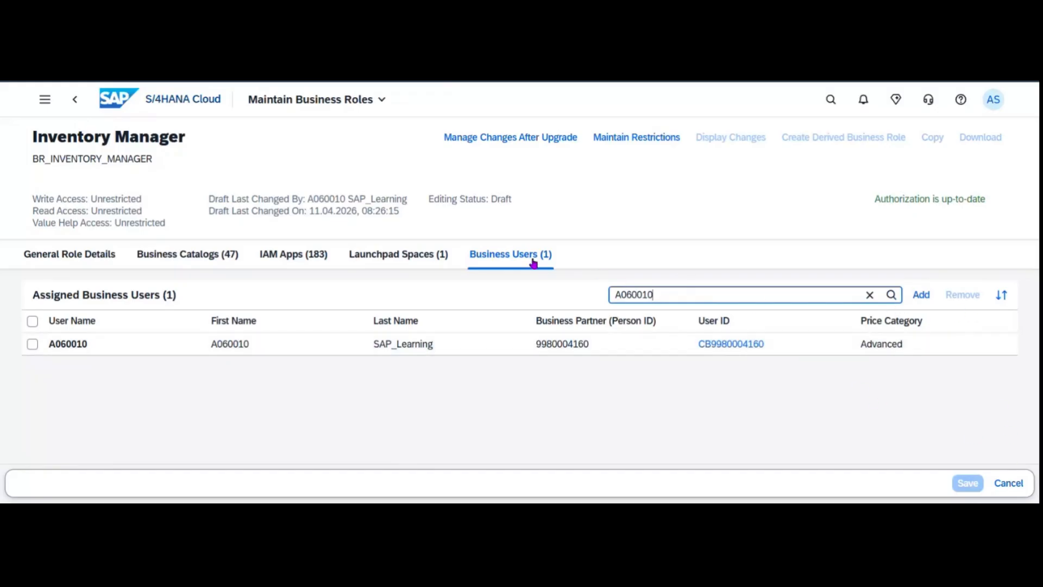
View General Role Details, then Business Users, and return to the Business Roles list.
left_click(120, 263)
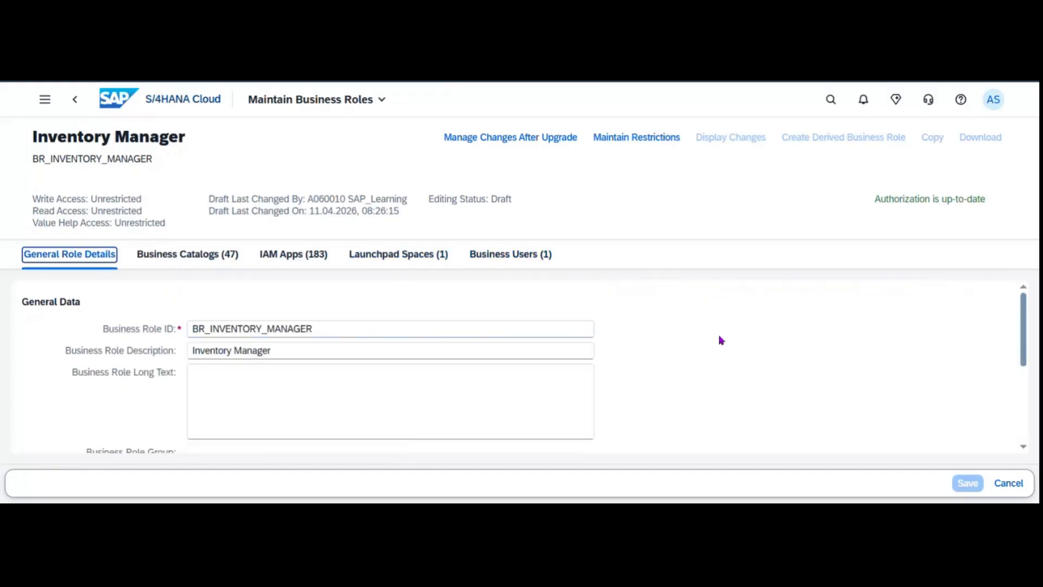
left_click(513, 256)
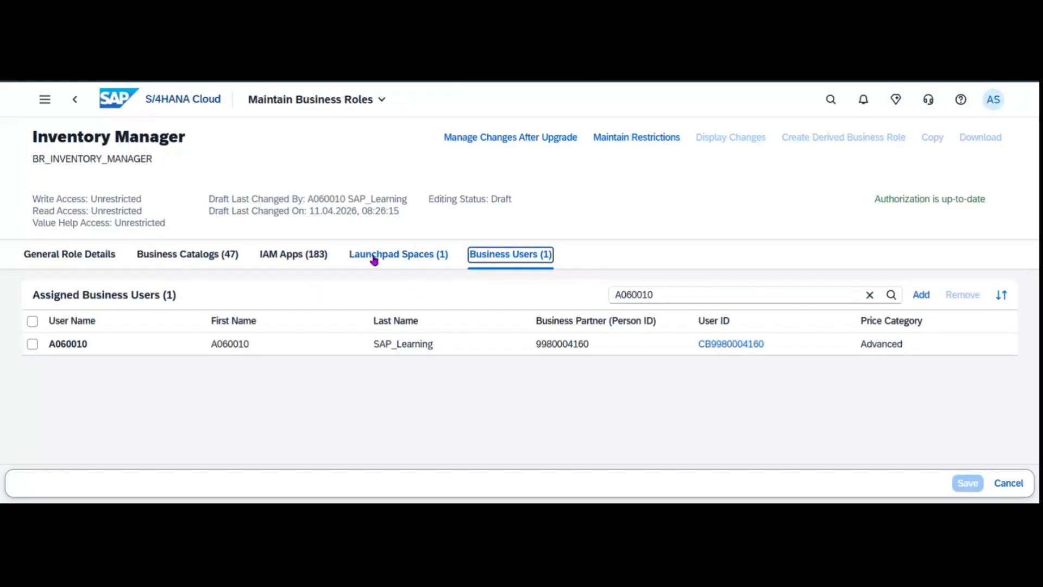
left_click(76, 99)
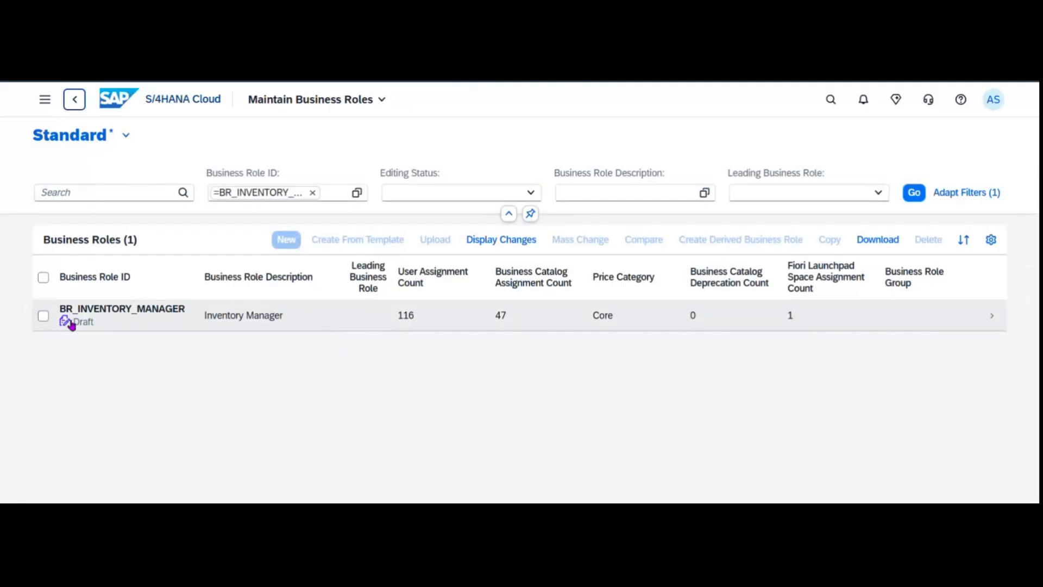
Select the BR_INVENTORY_MANAGER row and reopen the Inventory Manager role details.
left_click(44, 316)
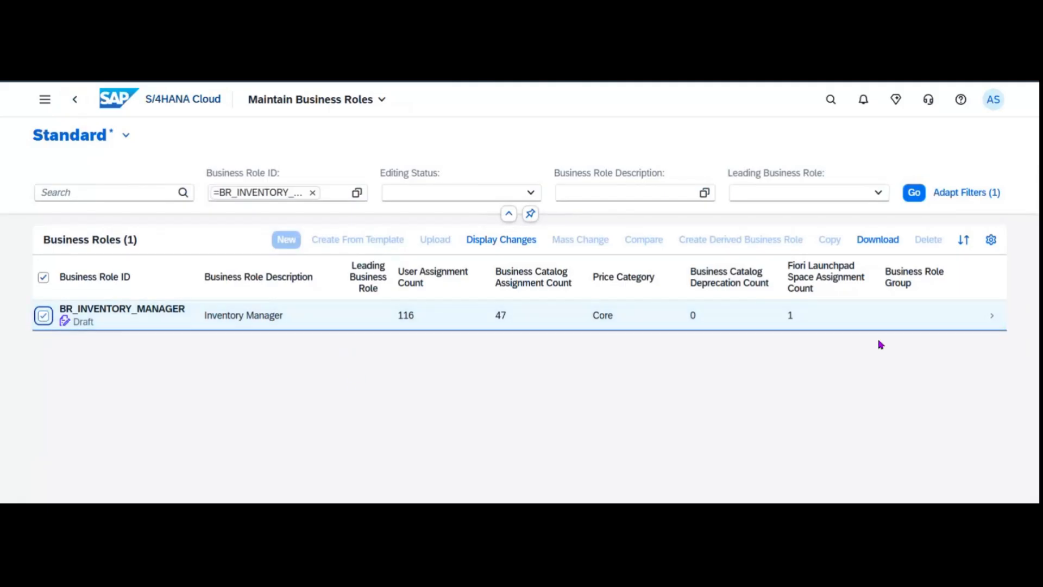
left_click(984, 322)
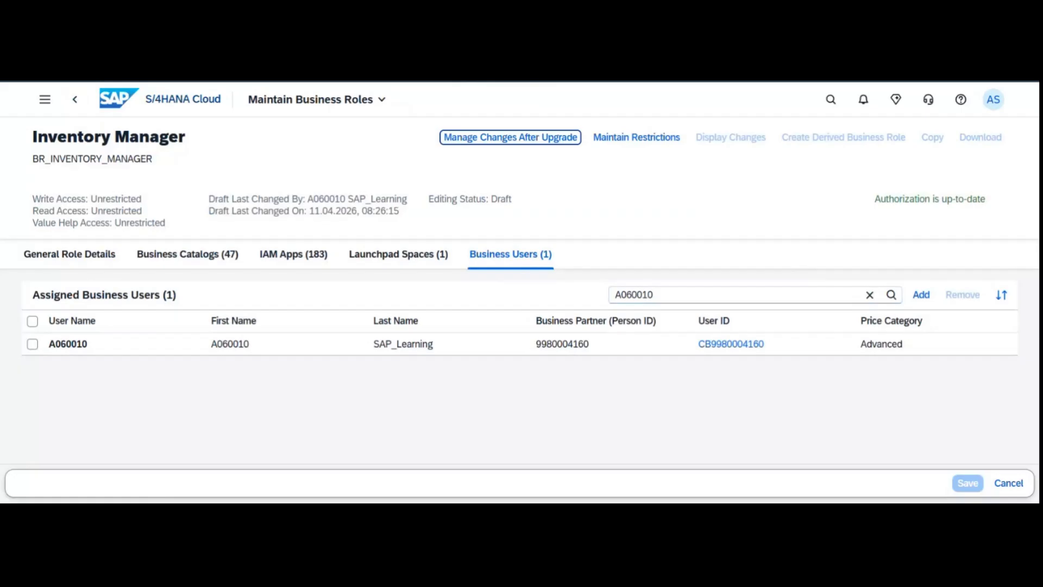
Unassign the signed-in user from the Inventory Manager role and return to the roles list.
left_click(33, 344)
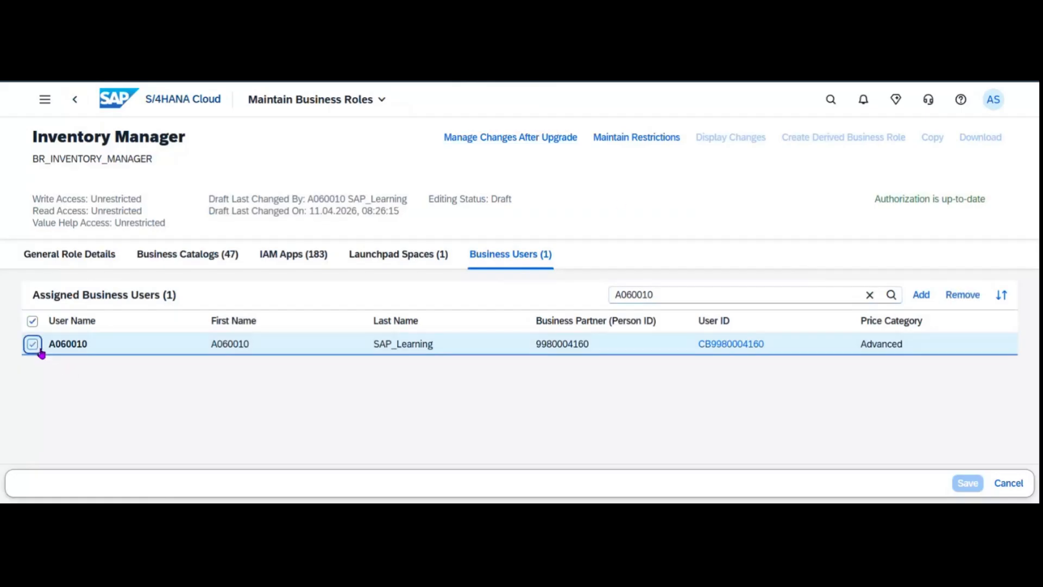
left_click(963, 295)
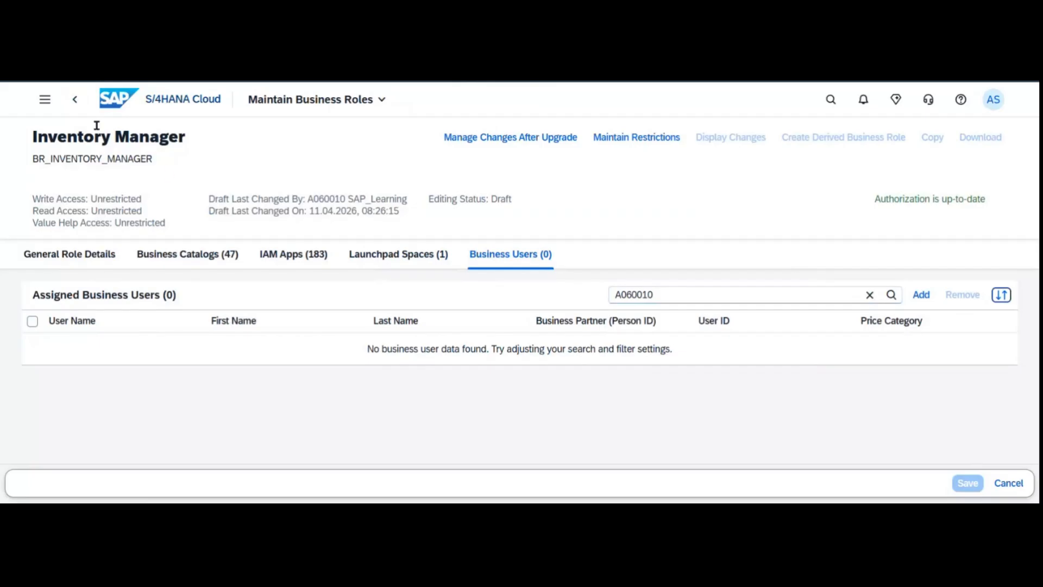
left_click(75, 101)
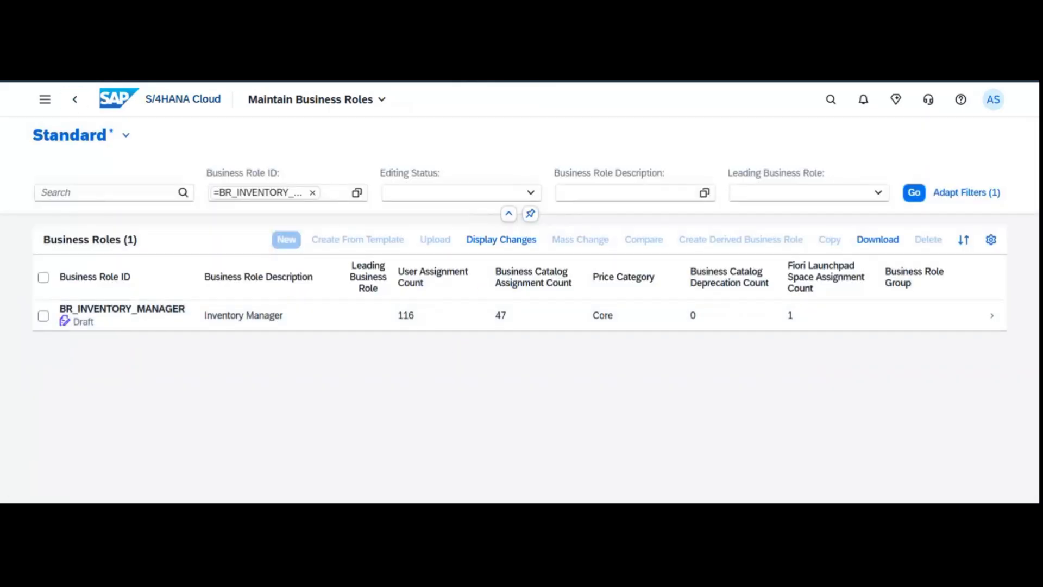
key("ctrl+Tab")
From the home page, search 'maintain business user' and open the Maintain Business Users app.
left_click(129, 105)
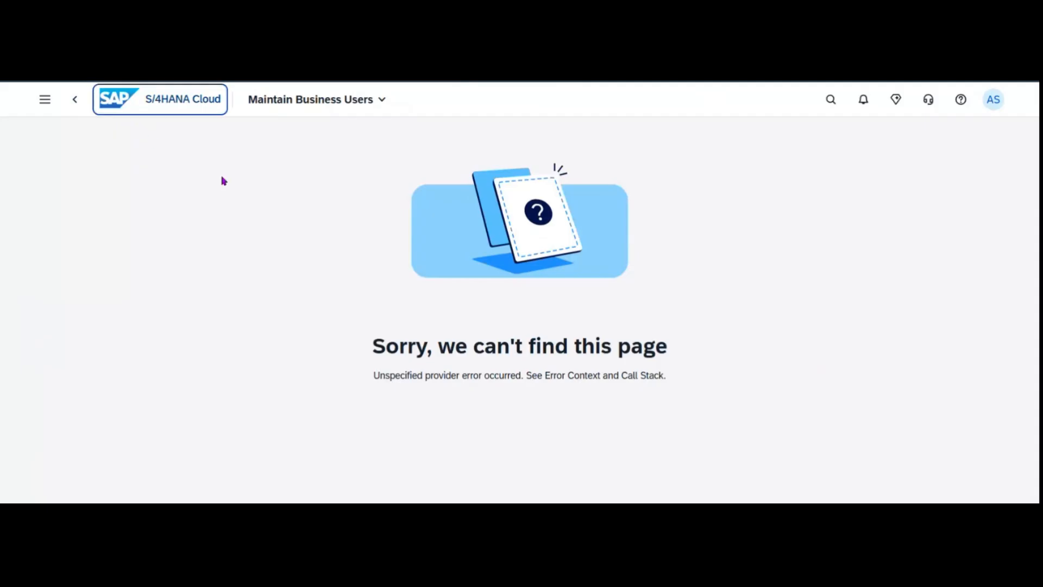
left_click(830, 100)
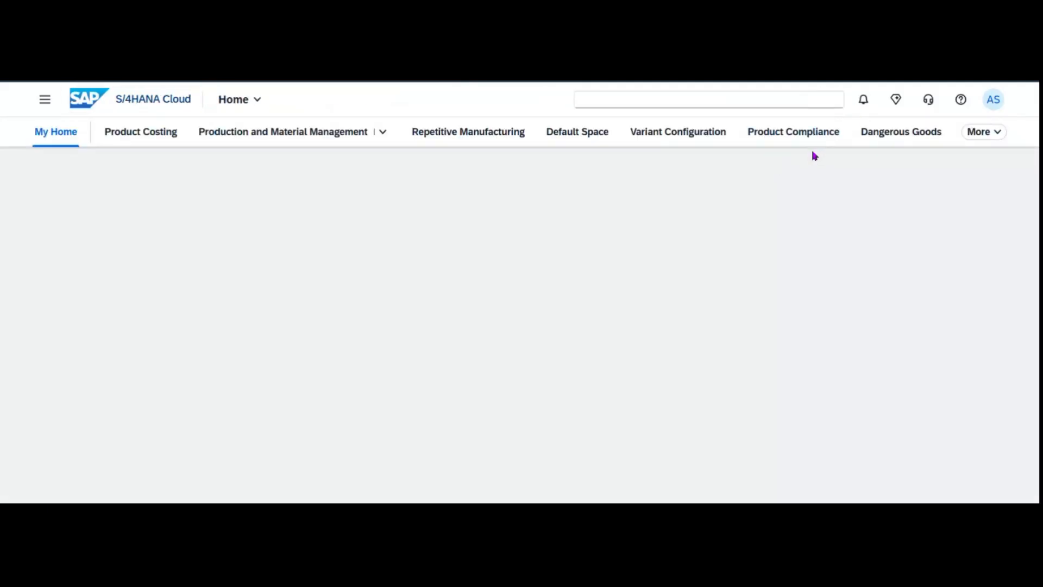
left_click(678, 98)
type("ma")
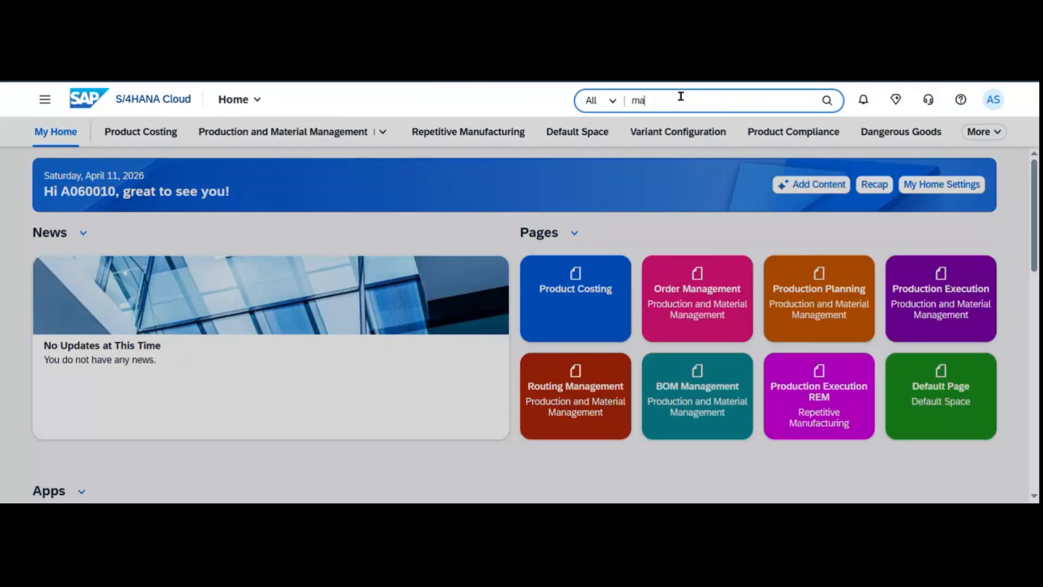
type("intai")
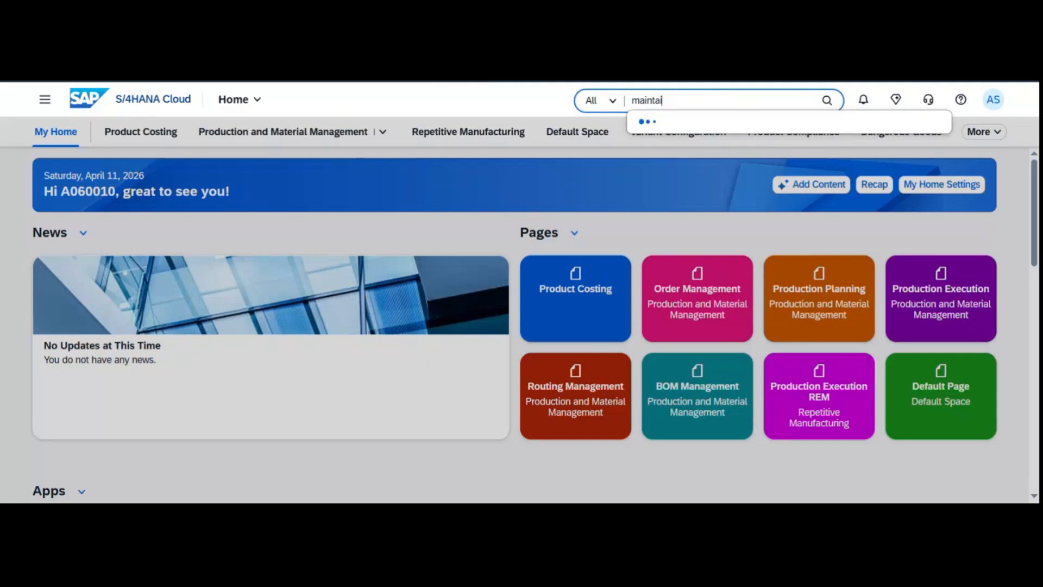
type("n business user")
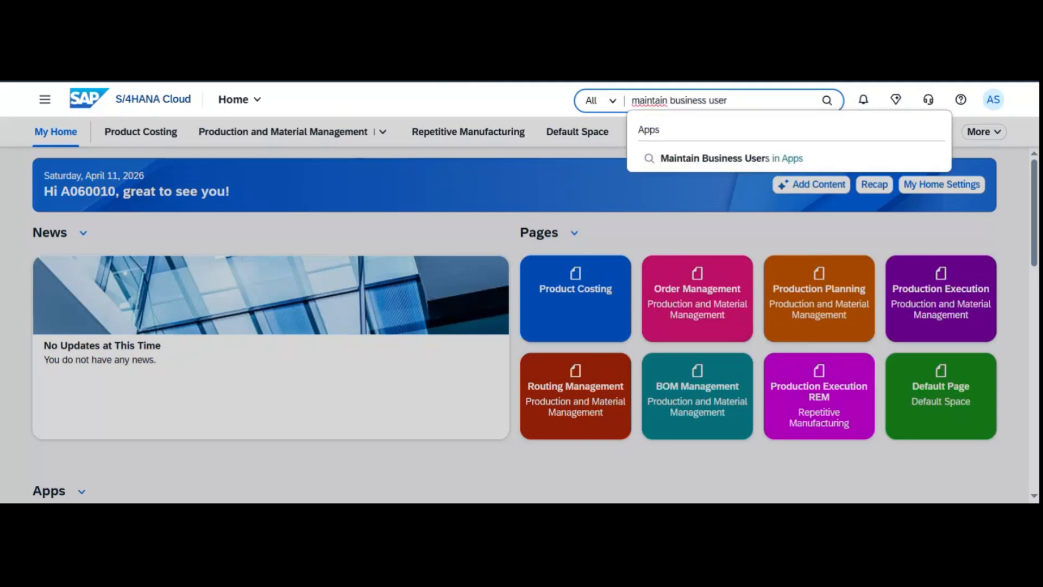
left_click(739, 158)
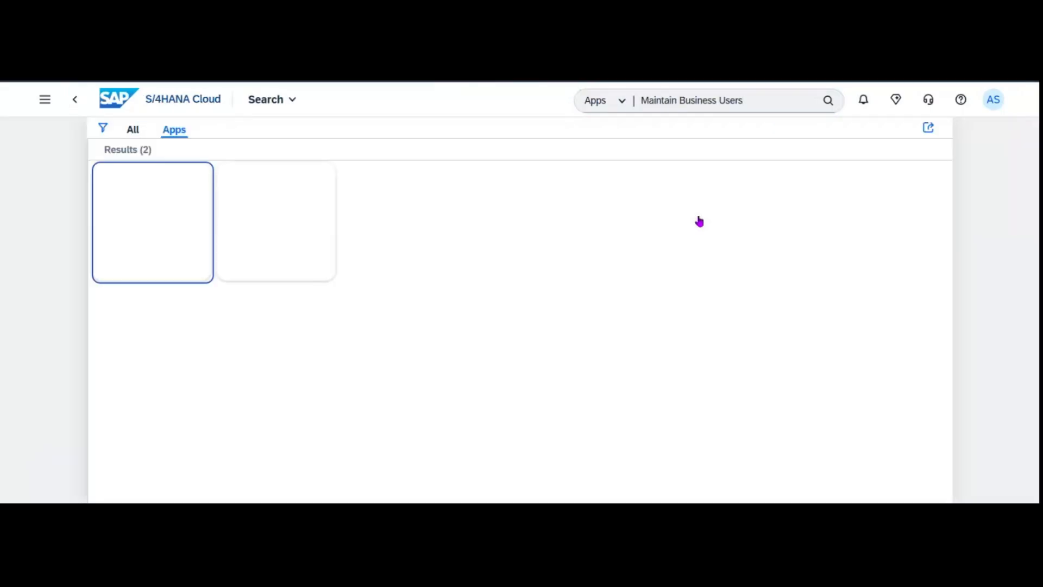
left_click(273, 235)
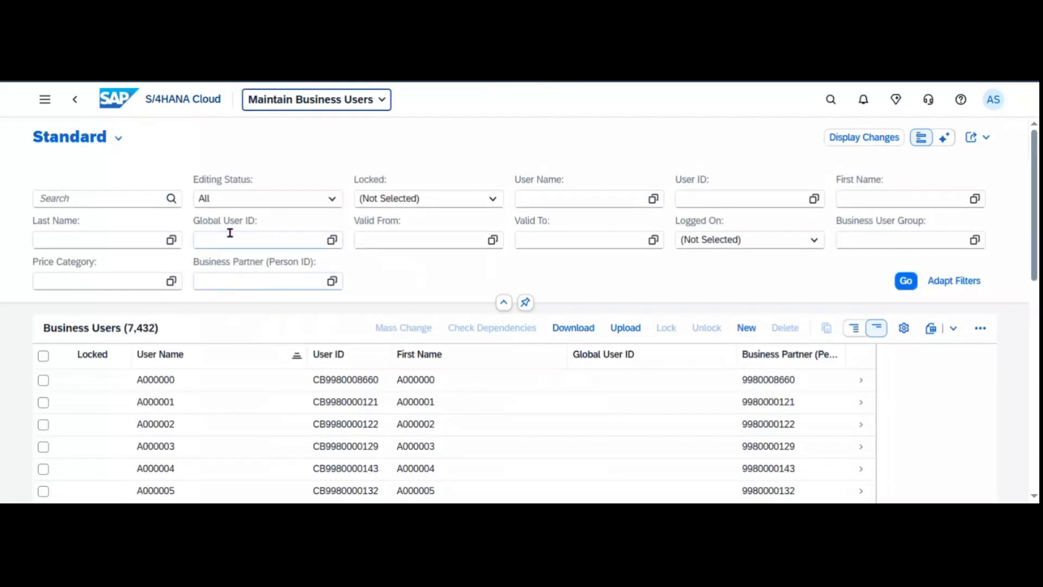
Filter business users by the signed-in user's ID, correcting a typo, and open that user's details.
left_click(558, 194)
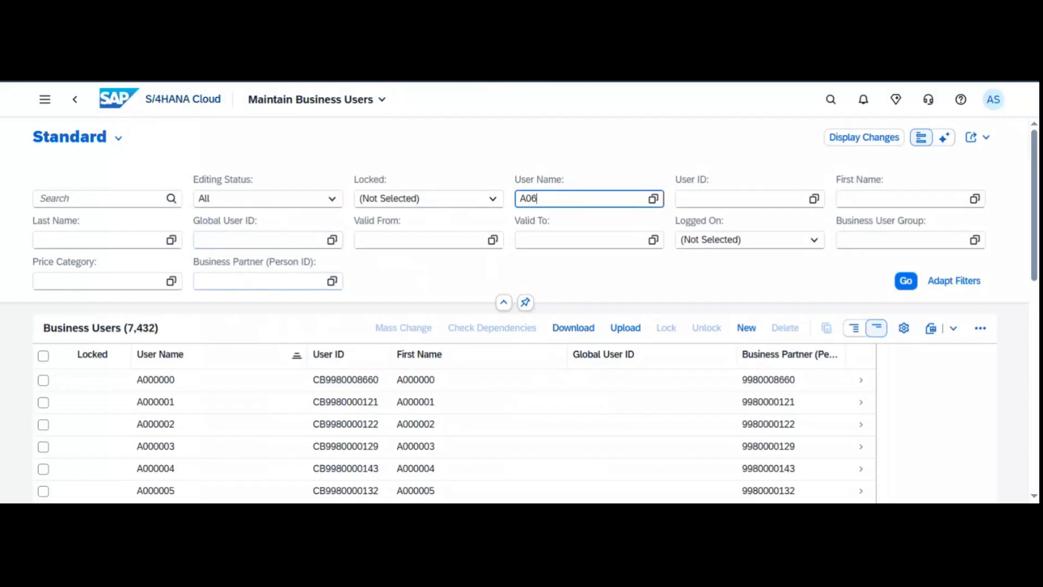
key("Return")
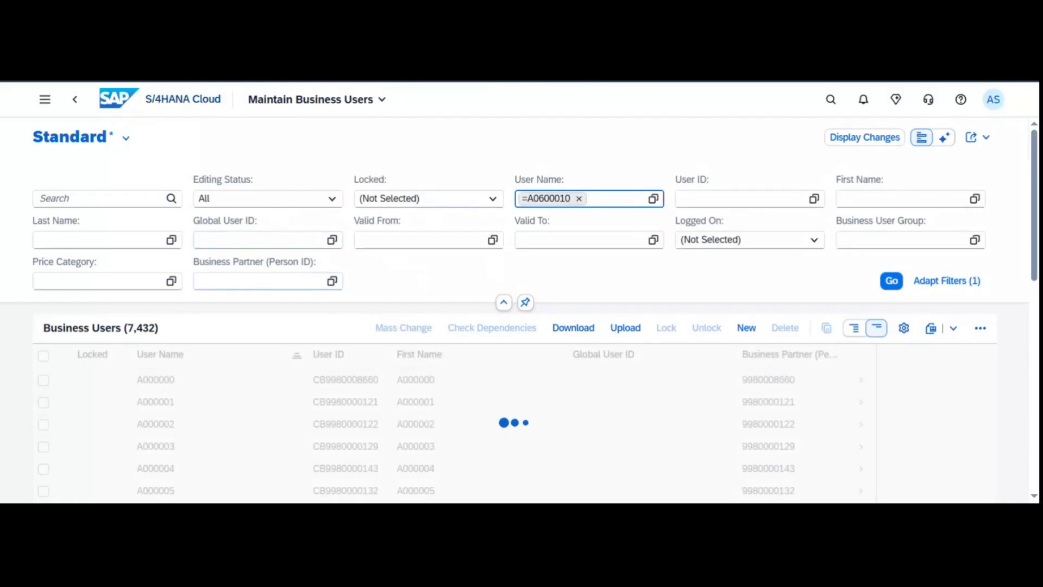
left_click(1001, 98)
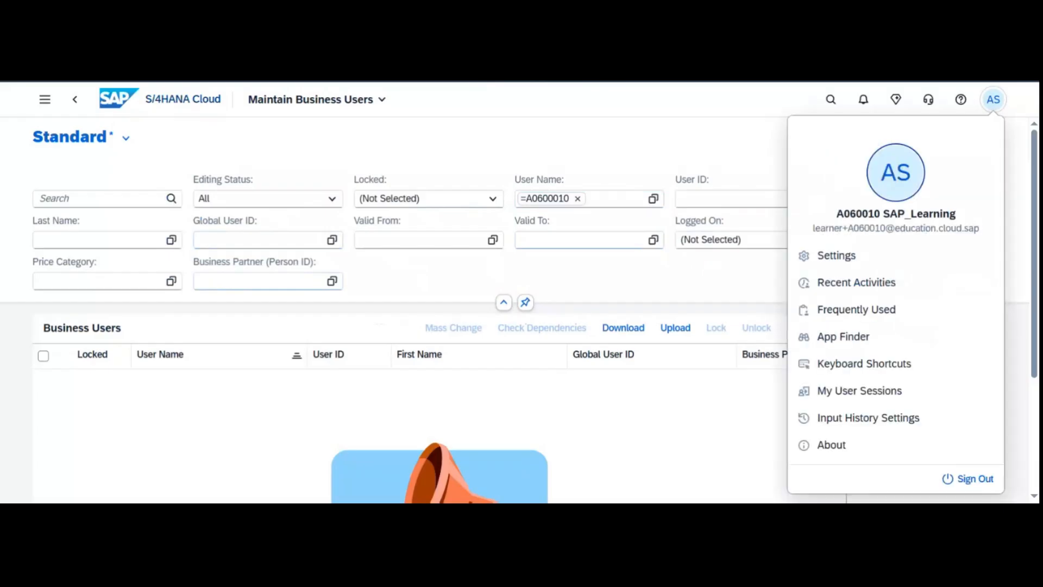
left_click(582, 174)
left_click(577, 198)
type("A")
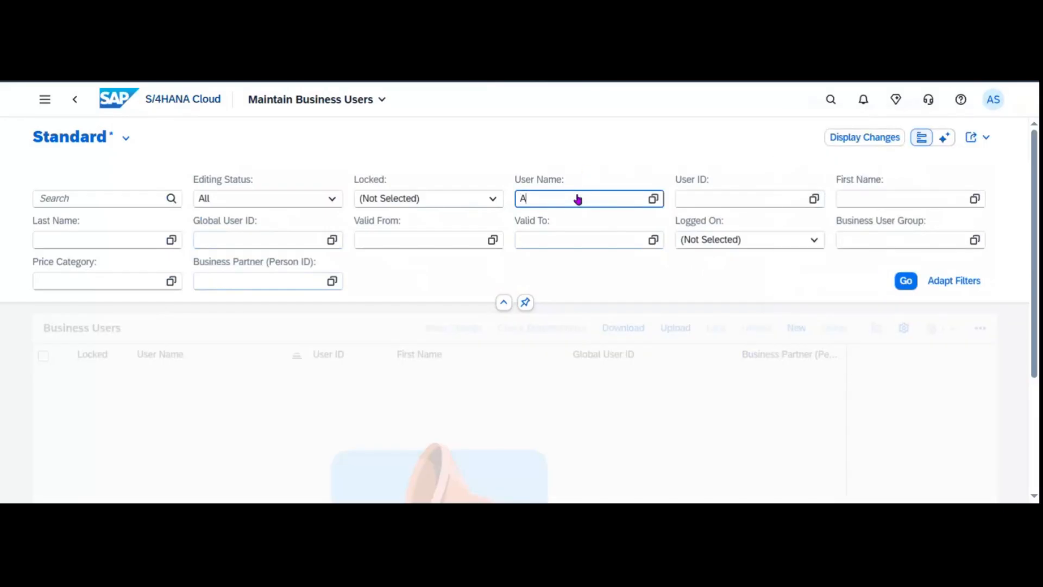
type("060010")
key("Return")
left_click(43, 380)
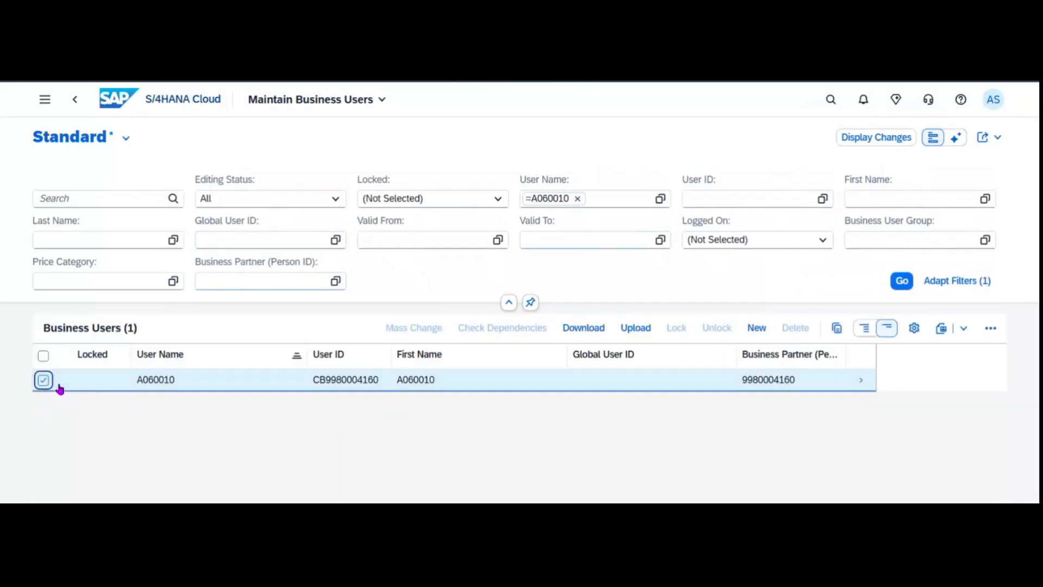
left_click(866, 384)
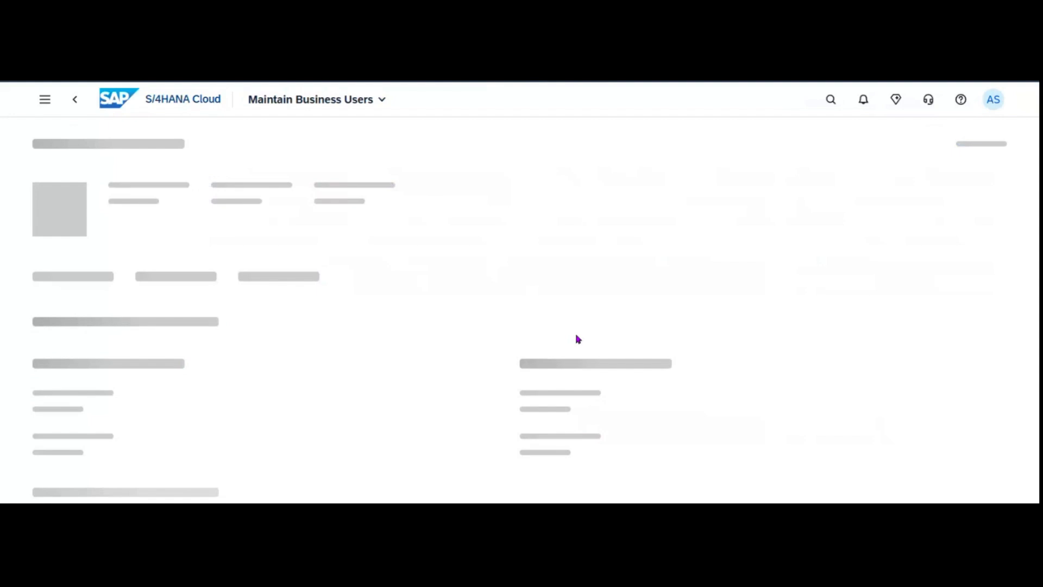
Assign the Administrator role (BR_ADMINISTRATOR) to the user and save, bringing the total to 22 roles.
left_click(820, 148)
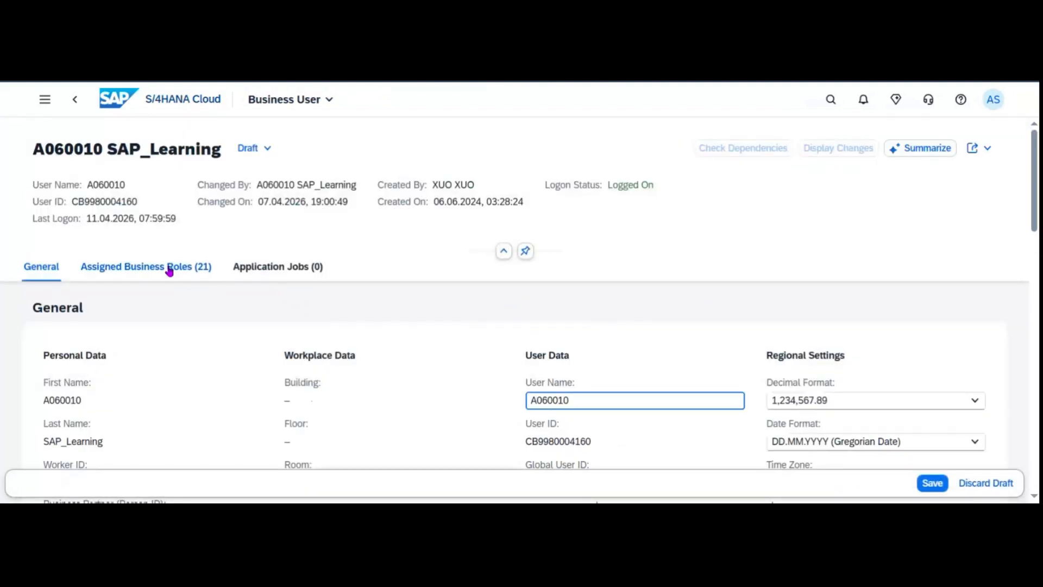
left_click(170, 268)
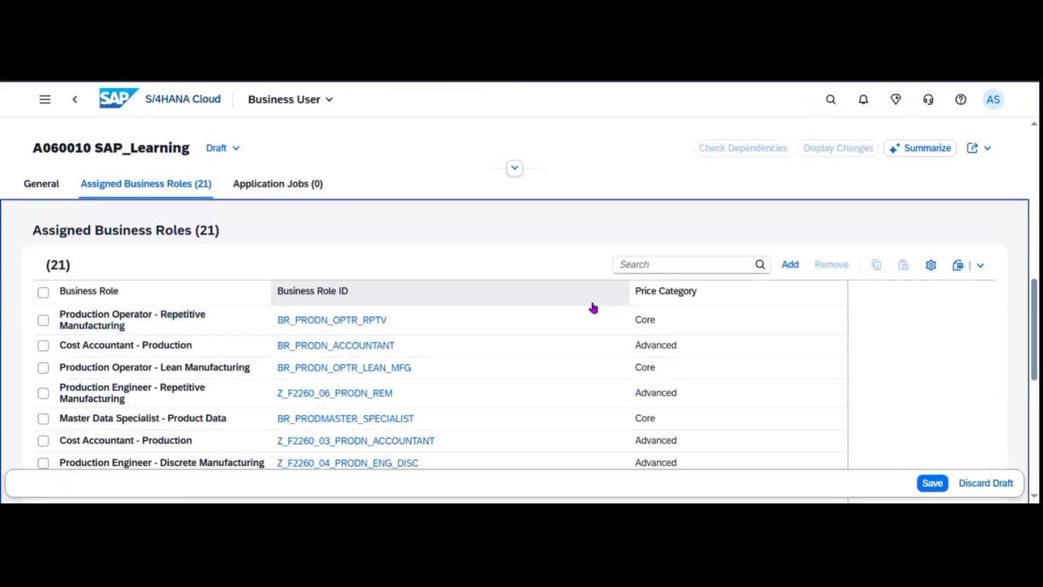
left_click(792, 269)
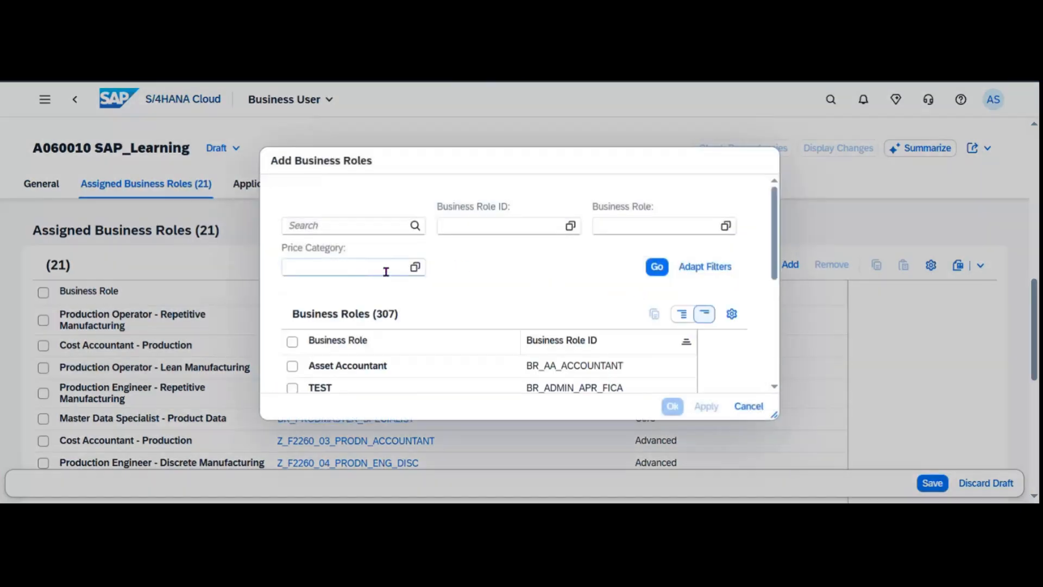
left_click(505, 226)
key("ctrl+v")
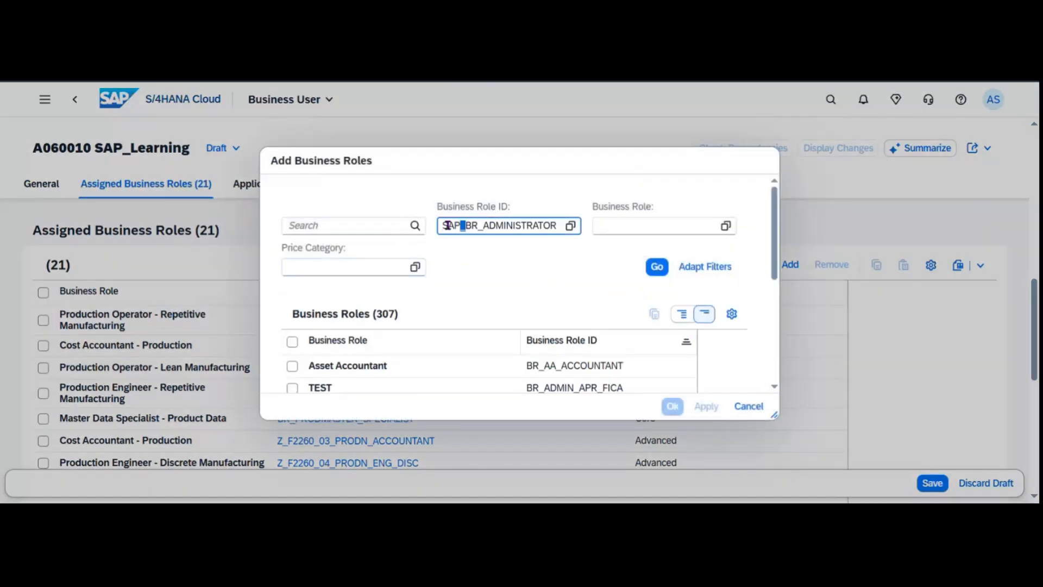
key("Return")
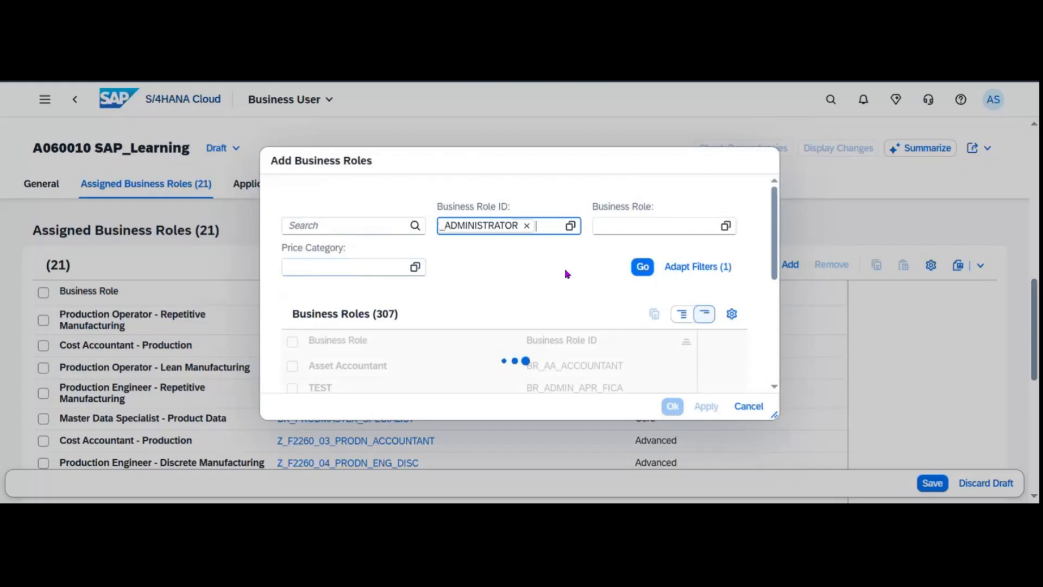
left_click(293, 366)
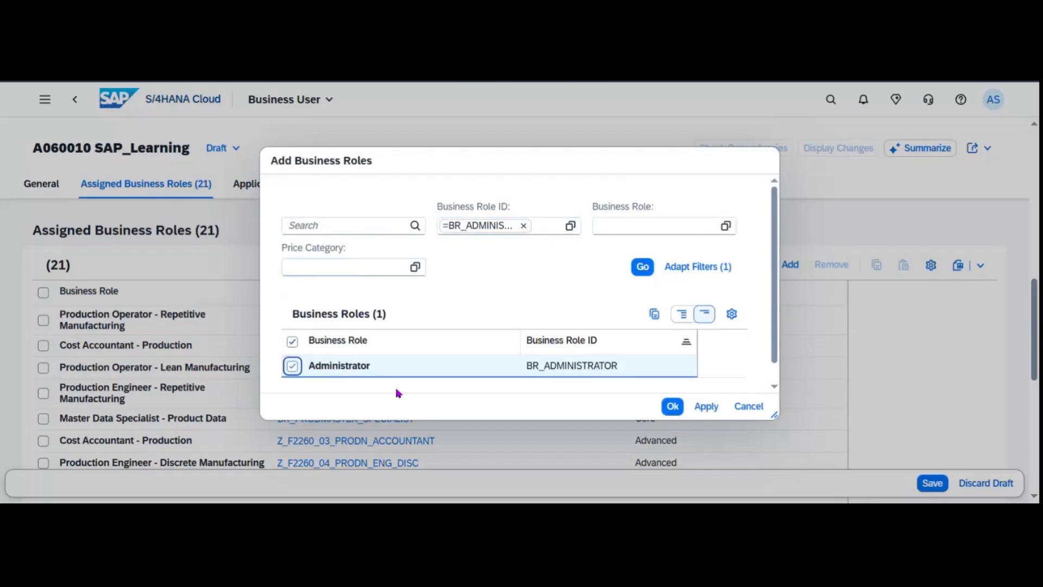
left_click(672, 406)
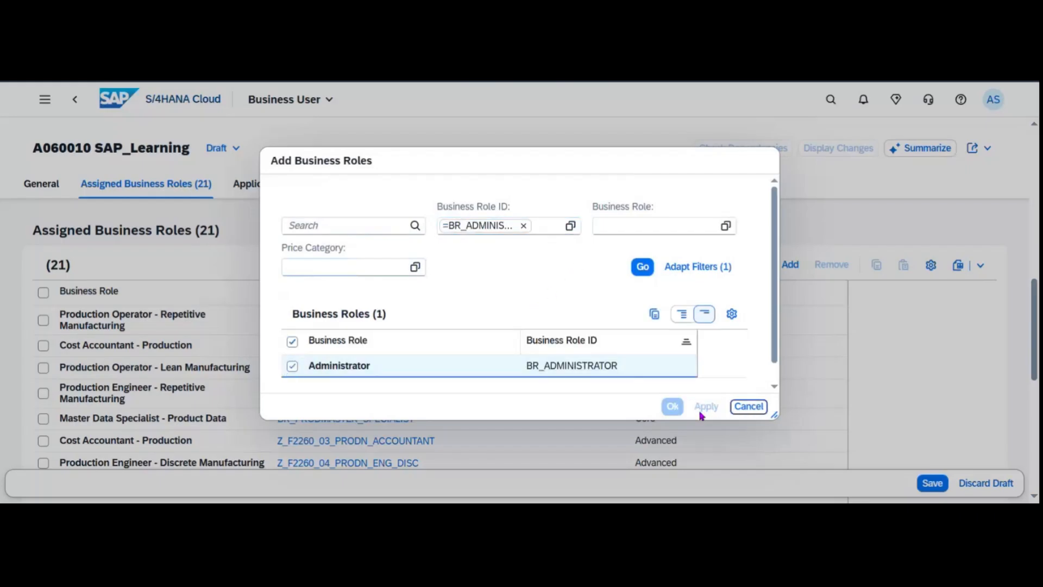
left_click(747, 407)
left_click(944, 489)
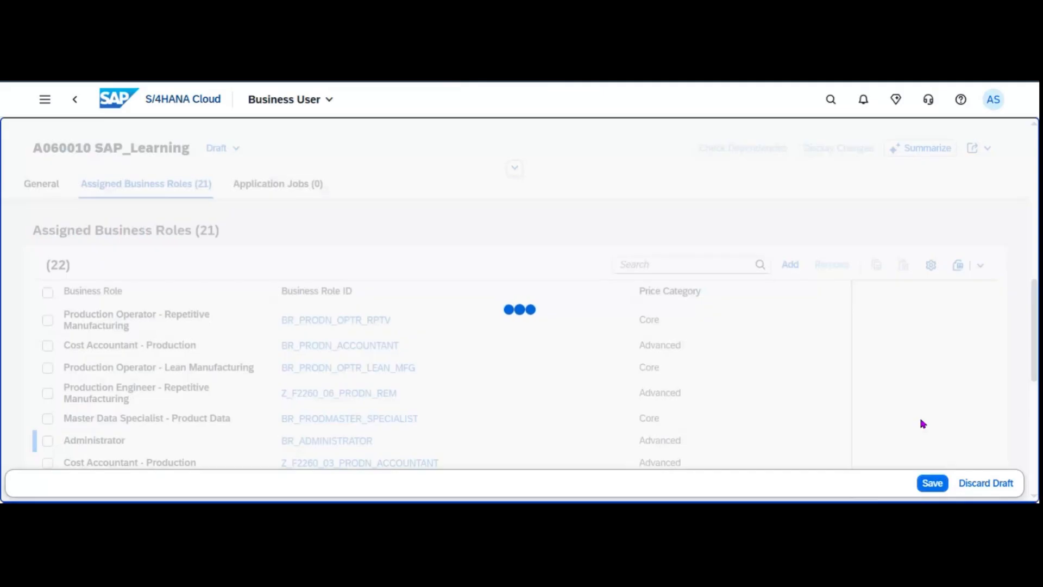
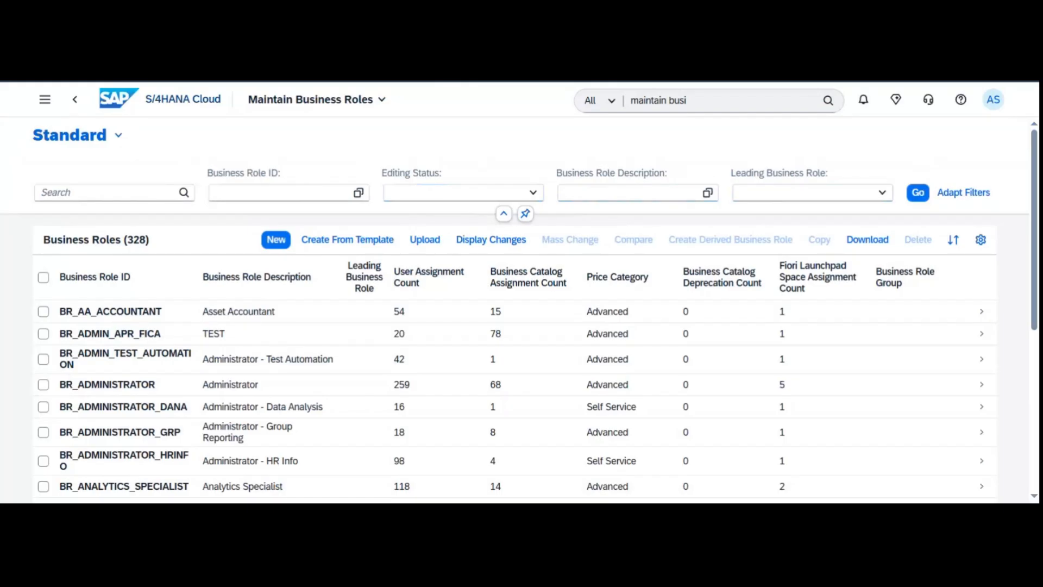
Filter business roles to BR_INVENTORY_MANAGER, open the Inventory Manager role, and save its draft.
left_click(247, 194)
type("P_BR_INVENTORY_MANAGER")
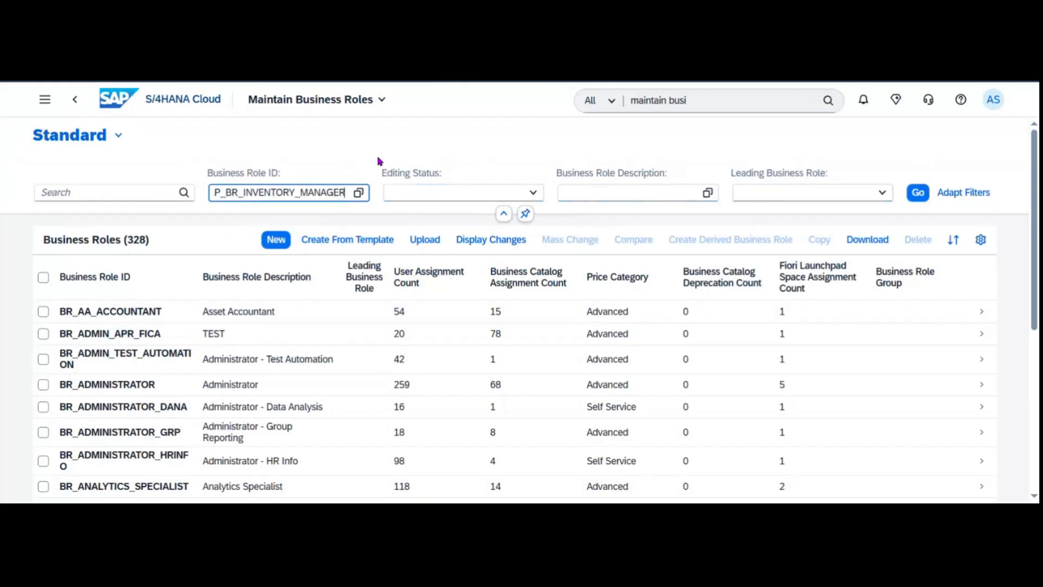
left_click_drag(225, 194, 140, 200)
key("BackSpace")
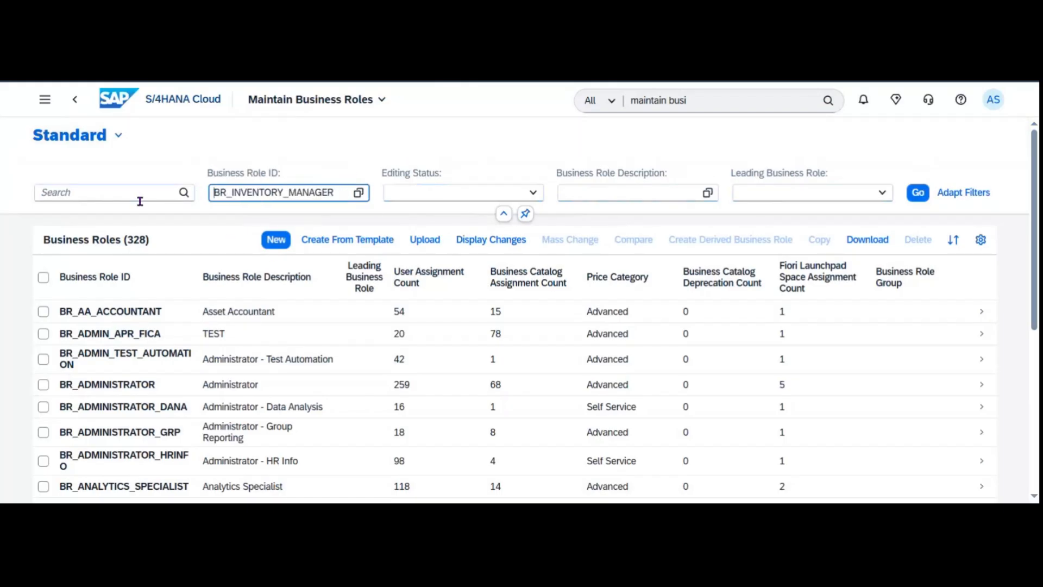
key("Return")
left_click(43, 317)
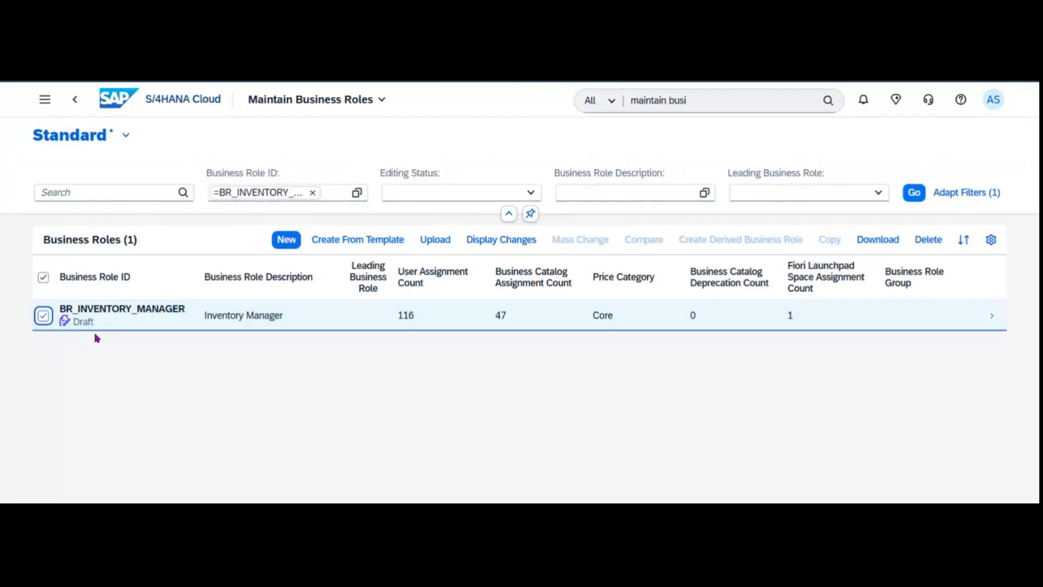
left_click(993, 326)
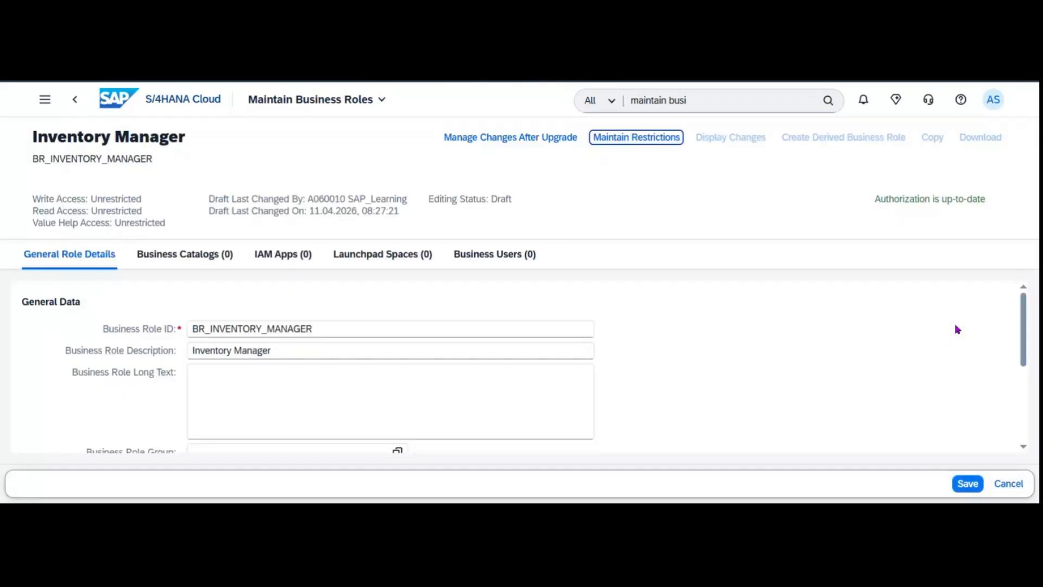
left_click(968, 483)
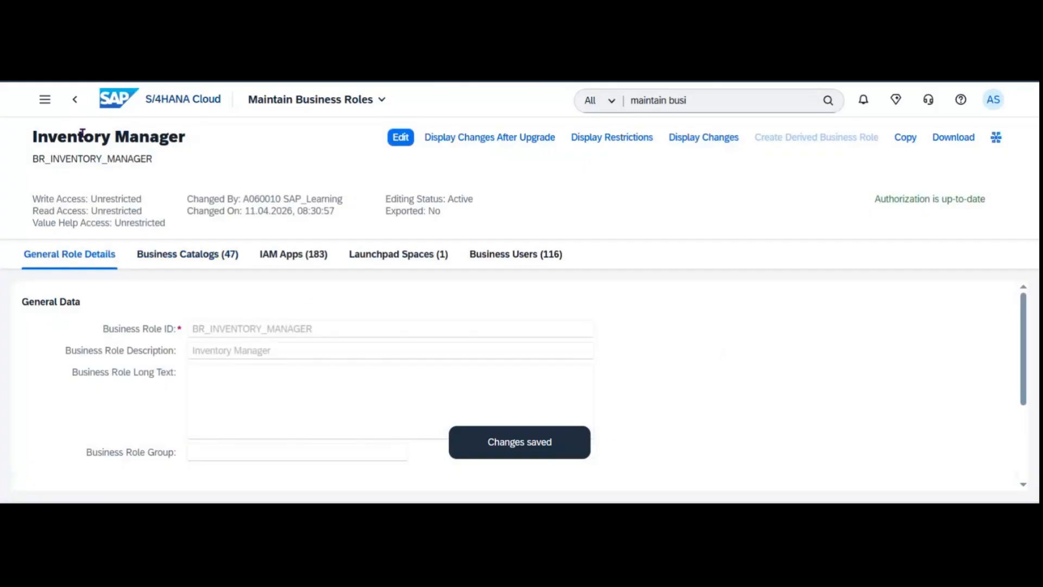
Return to the business roles list and try an app search for MIGO without opening anything.
left_click(74, 99)
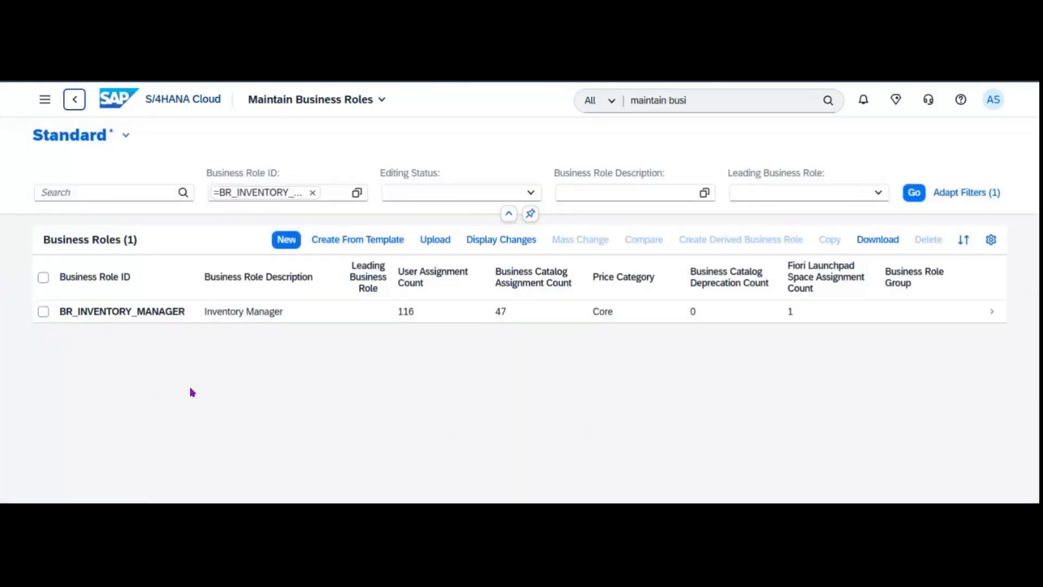
left_click(694, 100)
type("m")
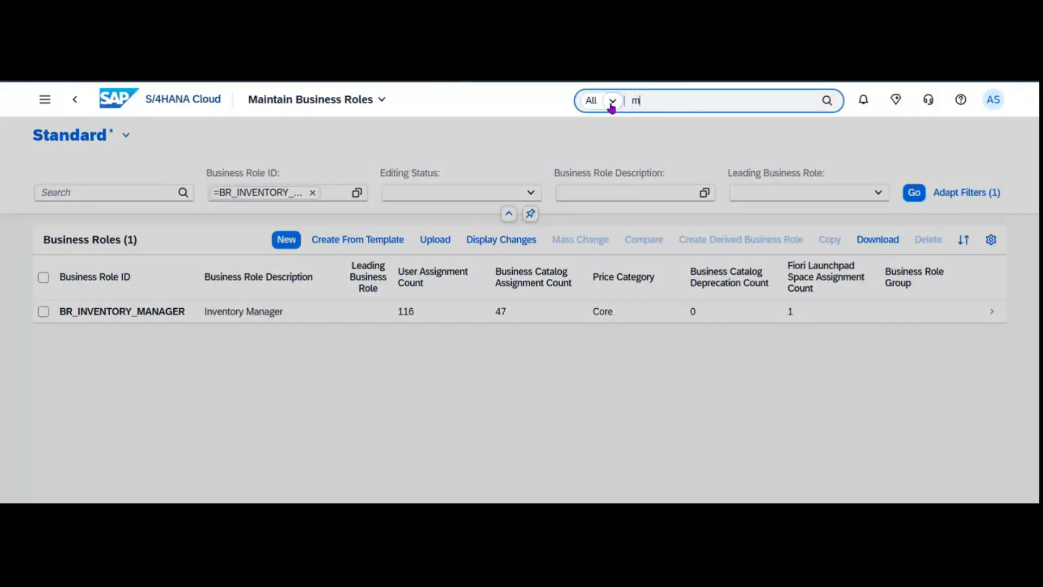
type("anage stoc")
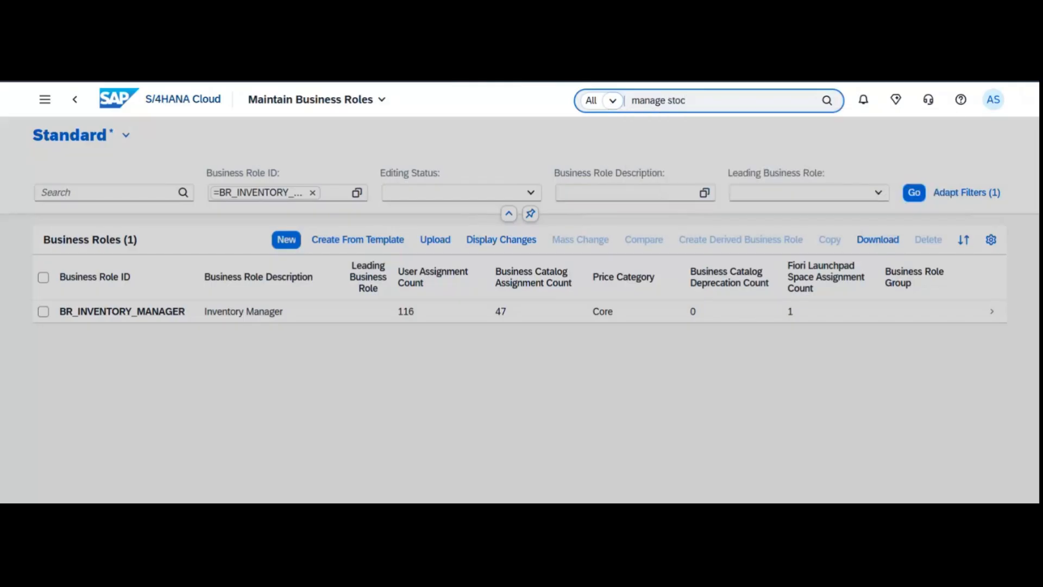
double_click(676, 101)
key("BackSpace")
key("BackSpace")
key("BackSpace")
key("BackSpace")
key("BackSpace")
key("BackSpace")
key("BackSpace")
key("BackSpace")
key("BackSpace")
key("BackSpace")
key("BackSpace")
type("MIGO")
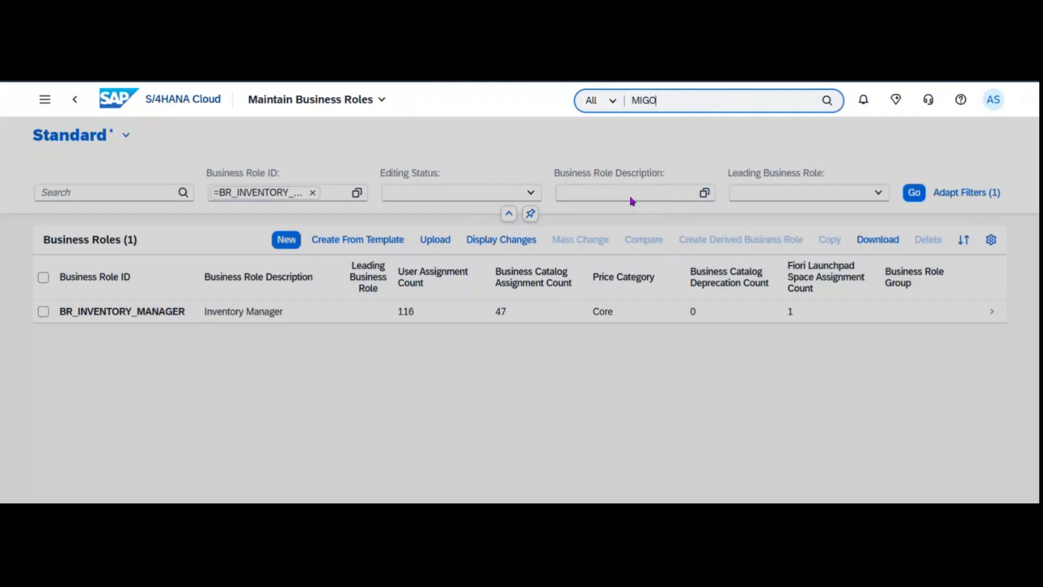
left_click(536, 363)
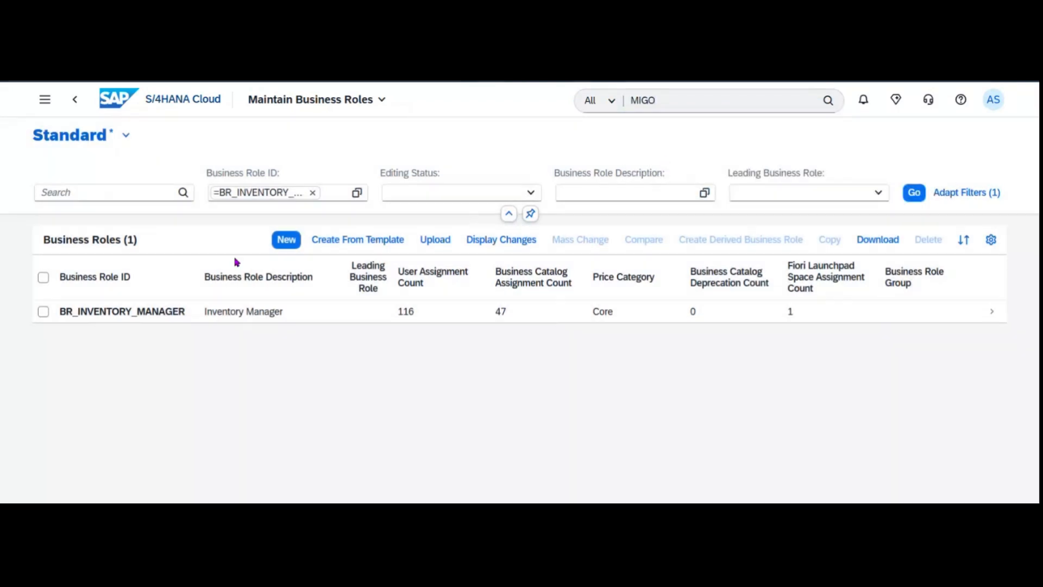
Filter business roles by Editing Status 'Locked by Another User', find none, and return home.
left_click(312, 193)
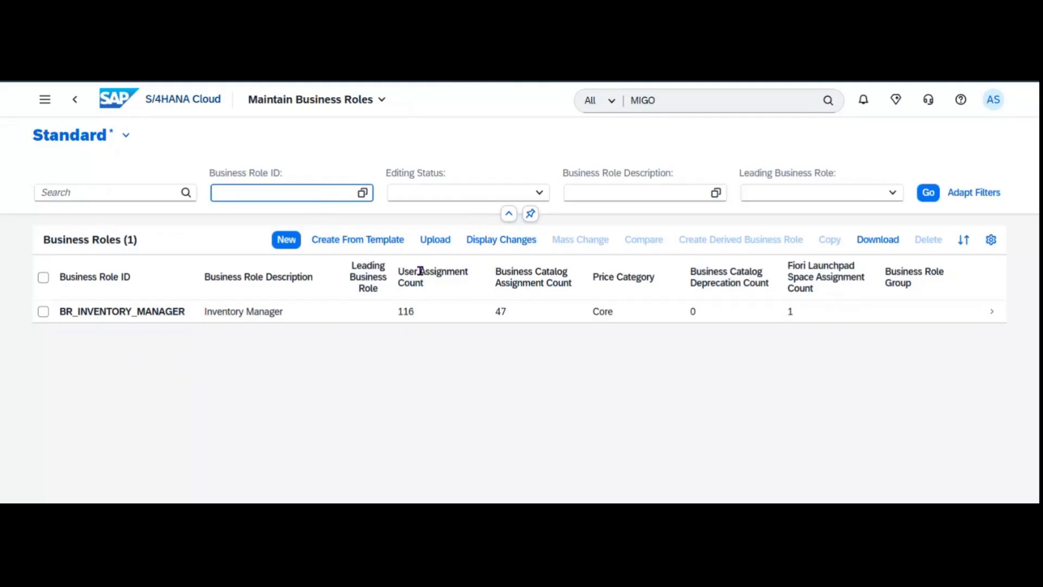
left_click(538, 196)
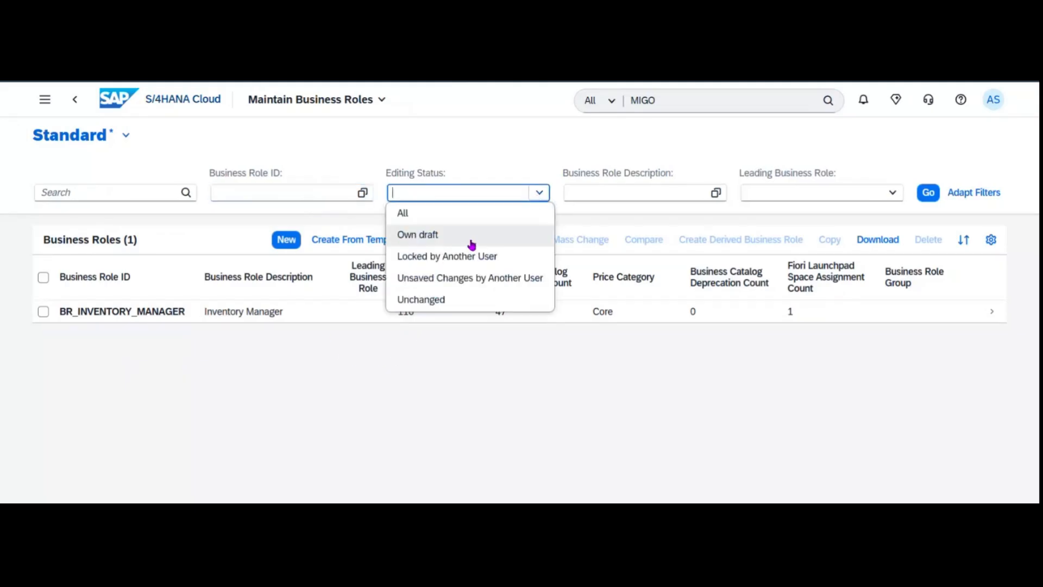
left_click(507, 259)
left_click(923, 199)
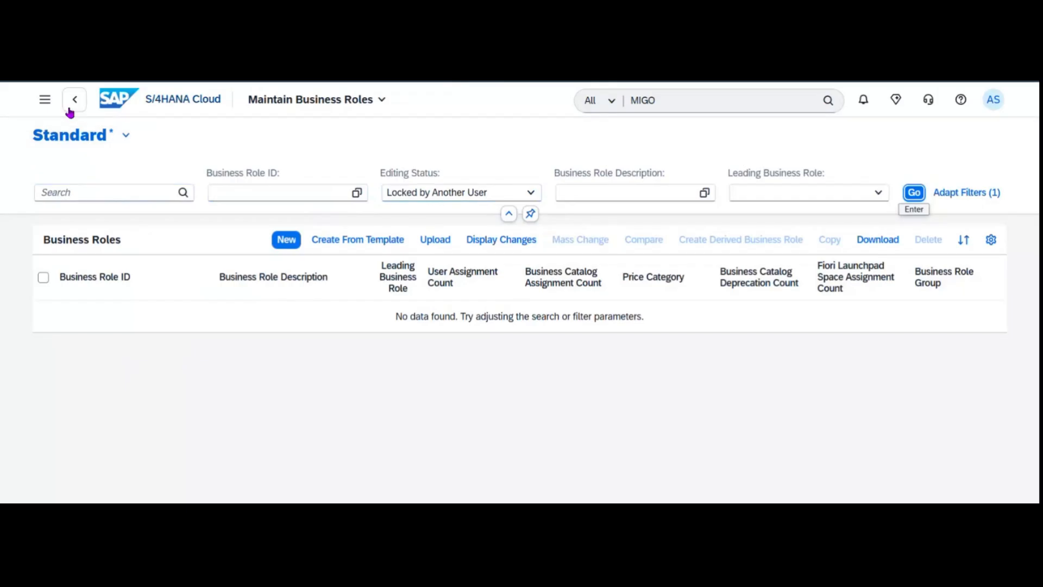
left_click(116, 100)
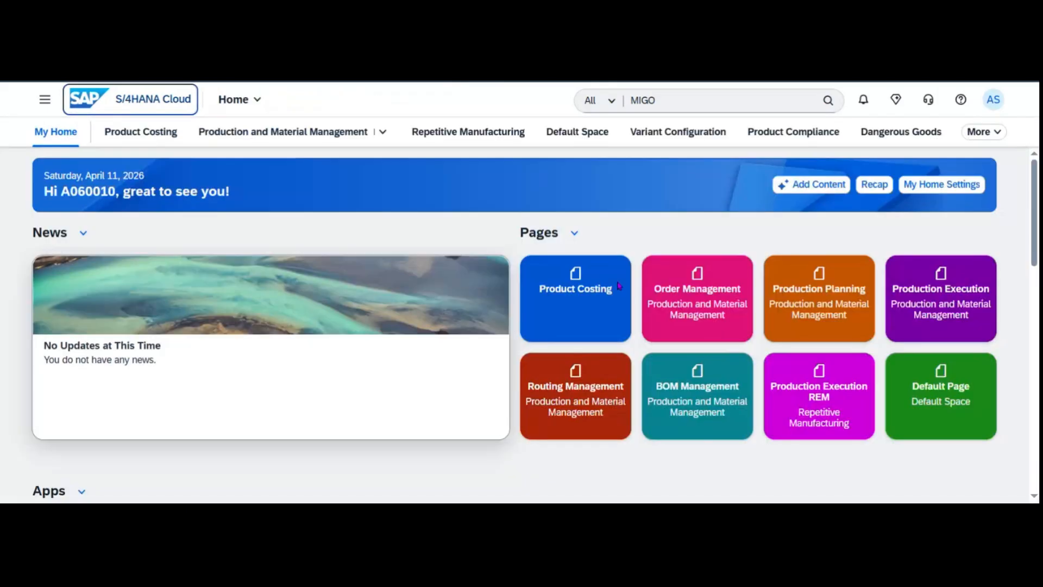
Search the app finder for MIGO and launch Post Goods Movement.
left_click(656, 101)
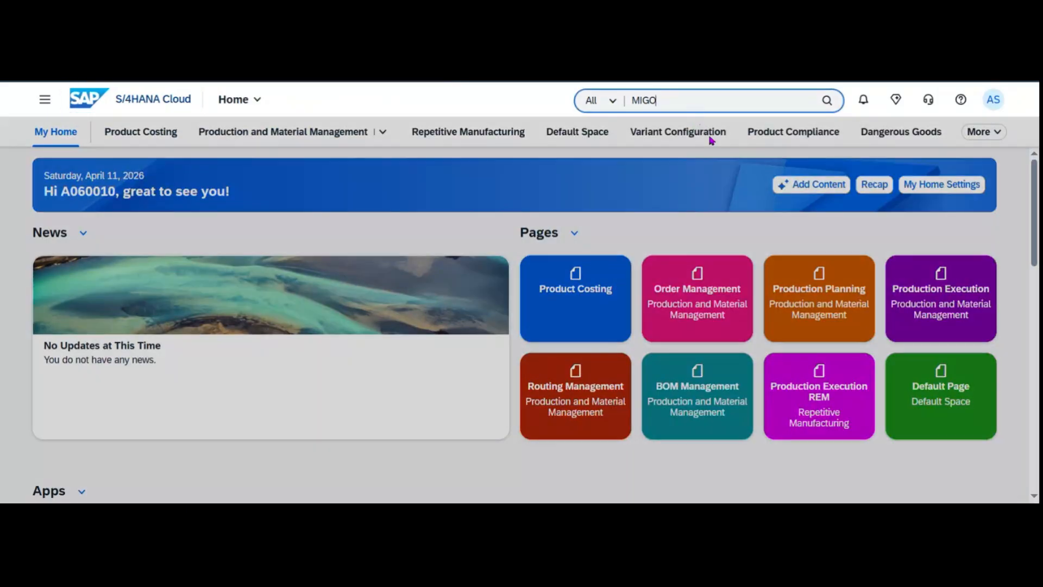
key("BackSpace")
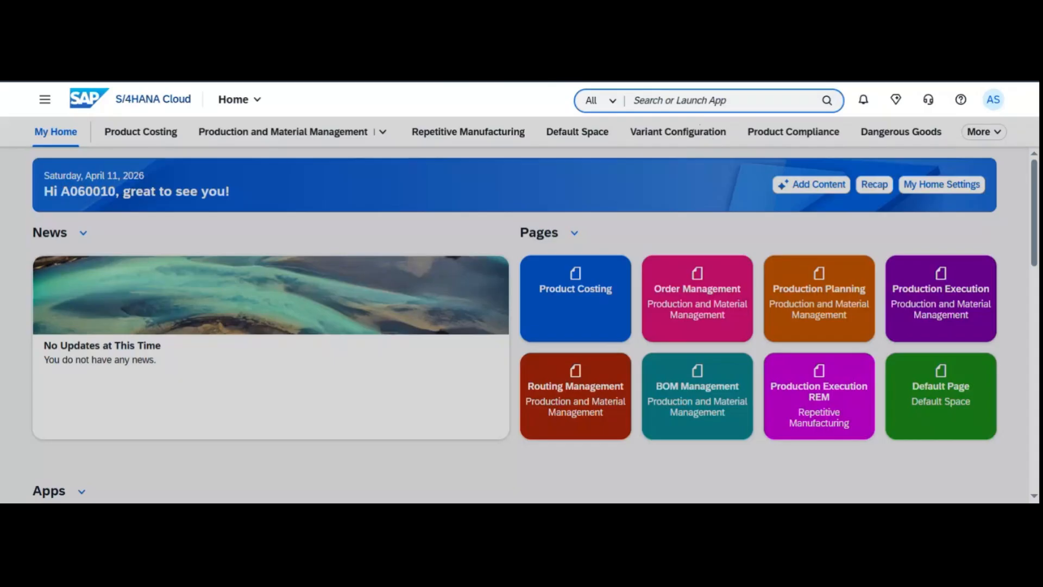
type("M")
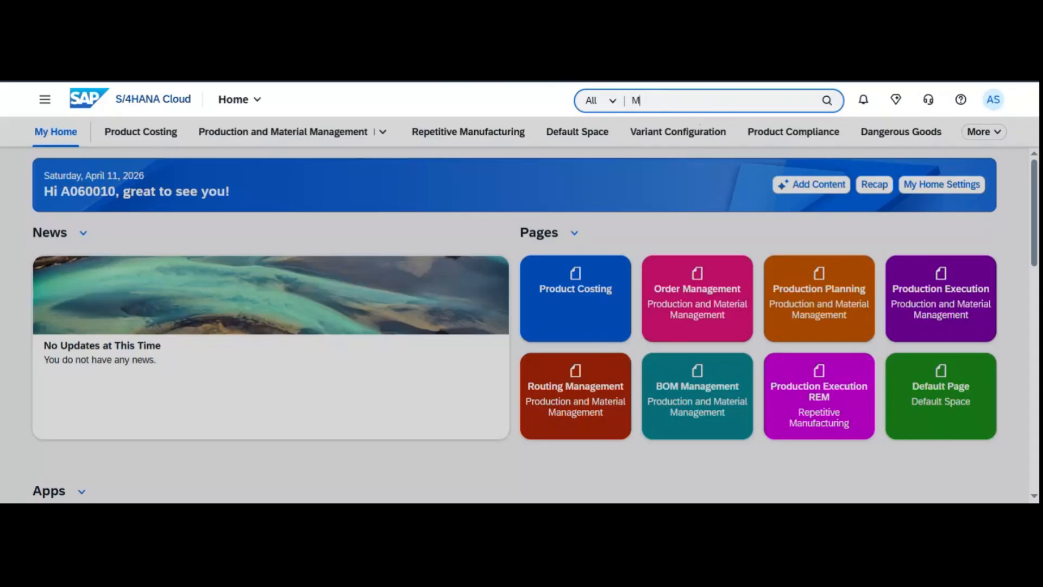
type("IGO")
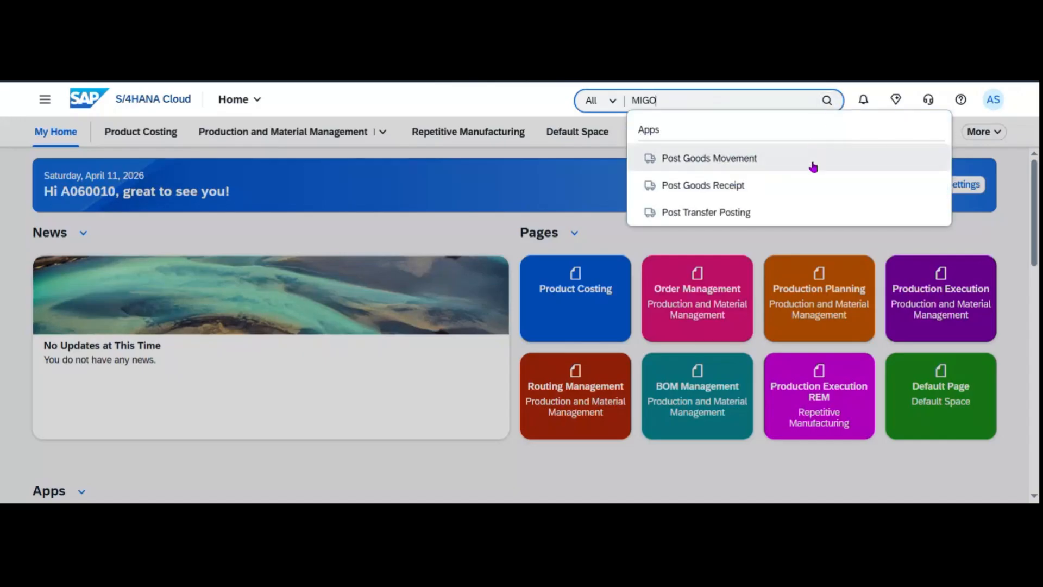
left_click(779, 169)
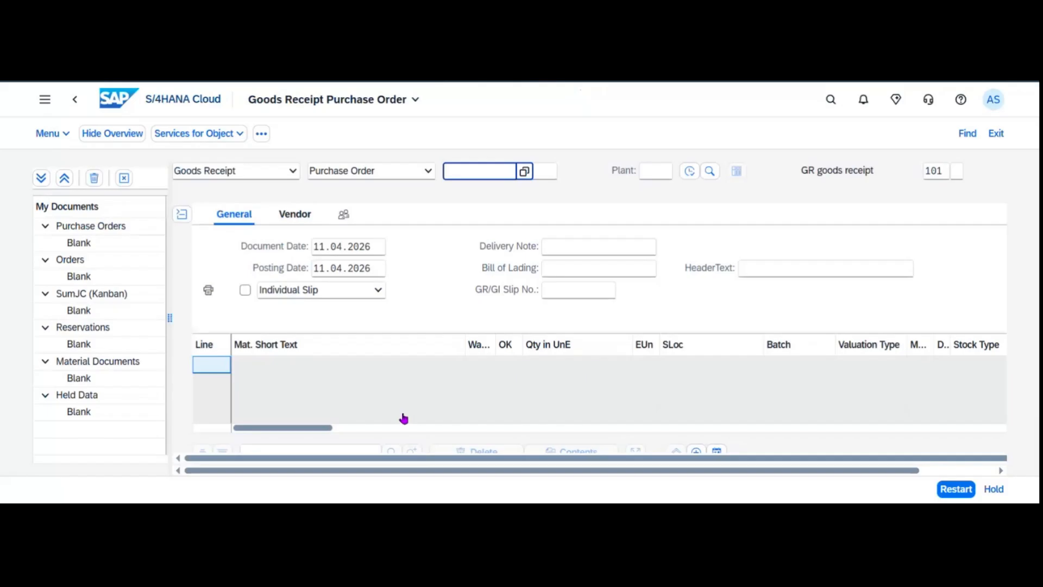
Switch the goods receipt reference document type to Other.
left_click(391, 172)
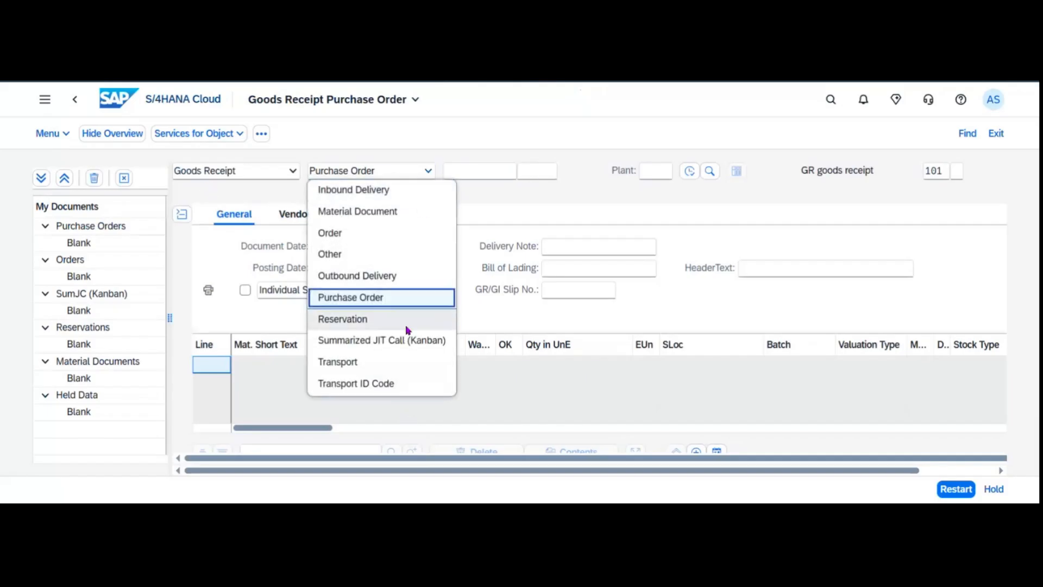
left_click(383, 253)
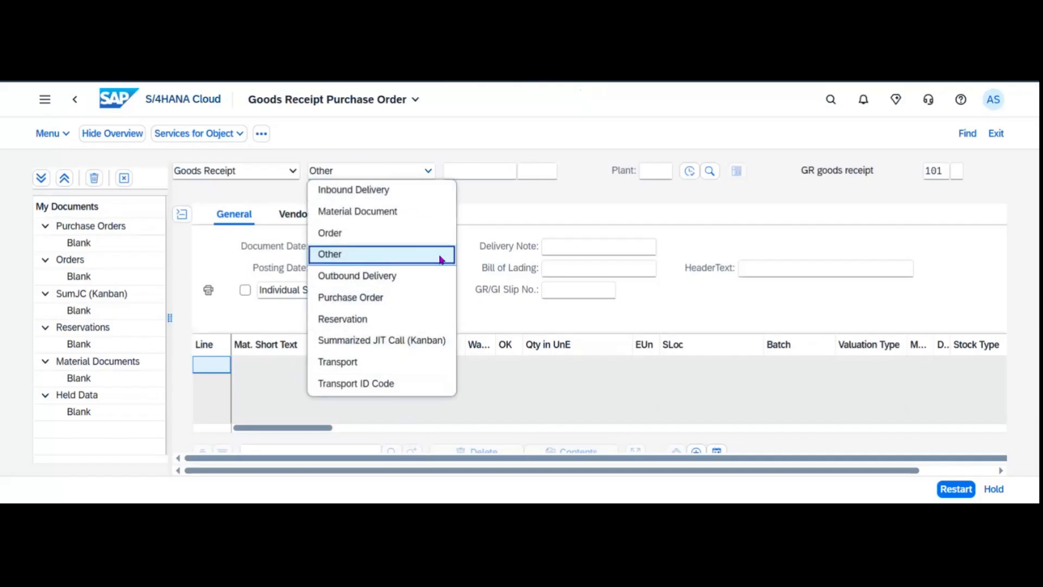
left_click(262, 133)
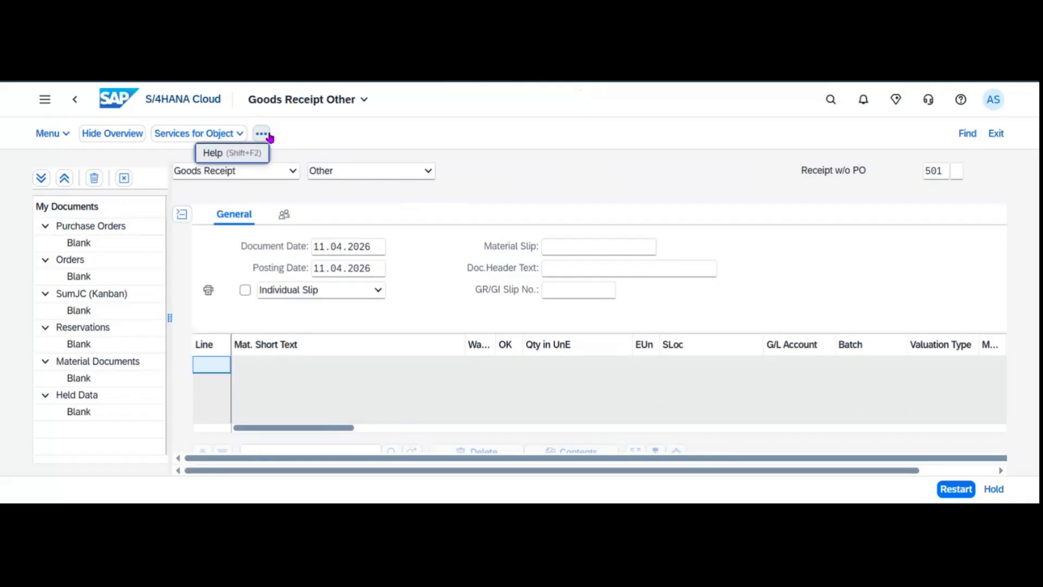
Enable icon buttons, AI screen summarization, dropdown keys and key-sorted dropdowns in GUI settings, and save.
left_click(67, 135)
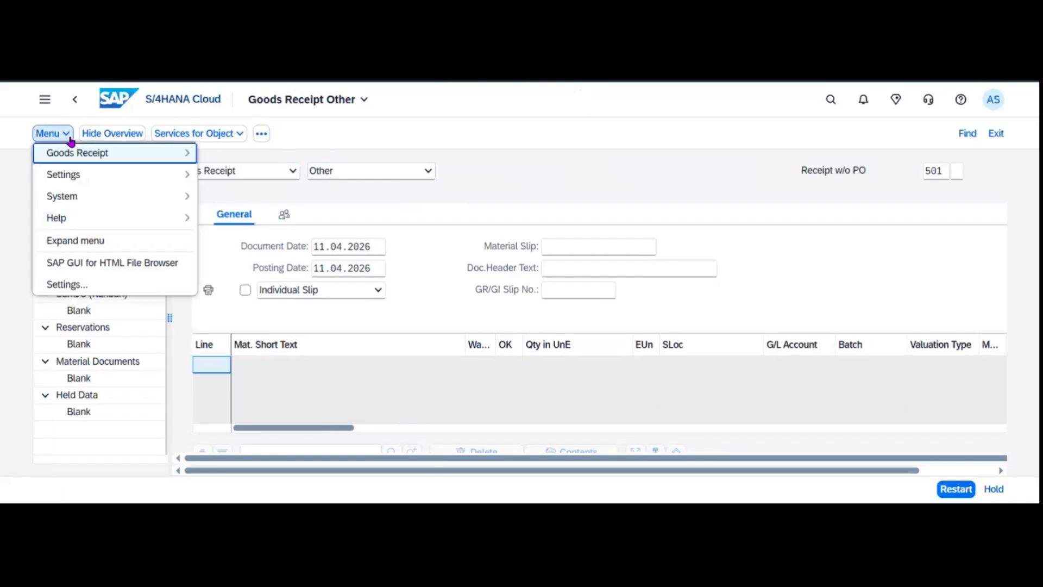
left_click(120, 285)
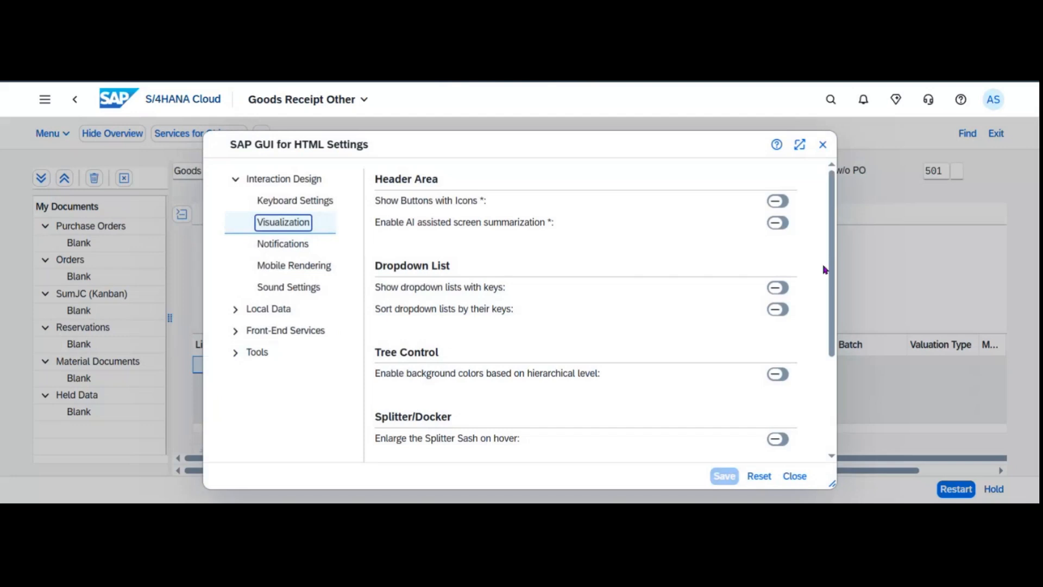
left_click(778, 201)
left_click(777, 223)
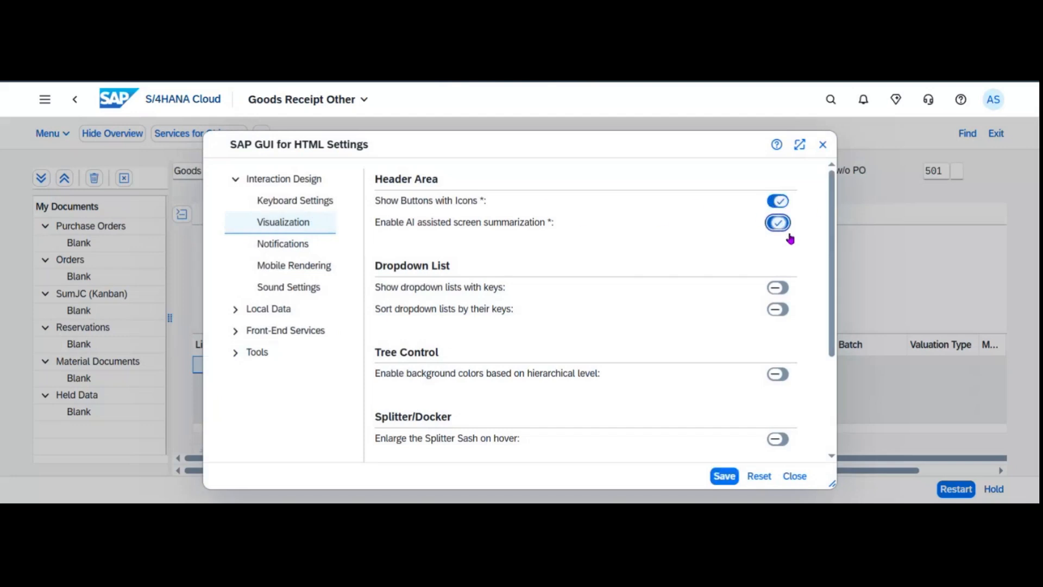
left_click(778, 287)
left_click(778, 309)
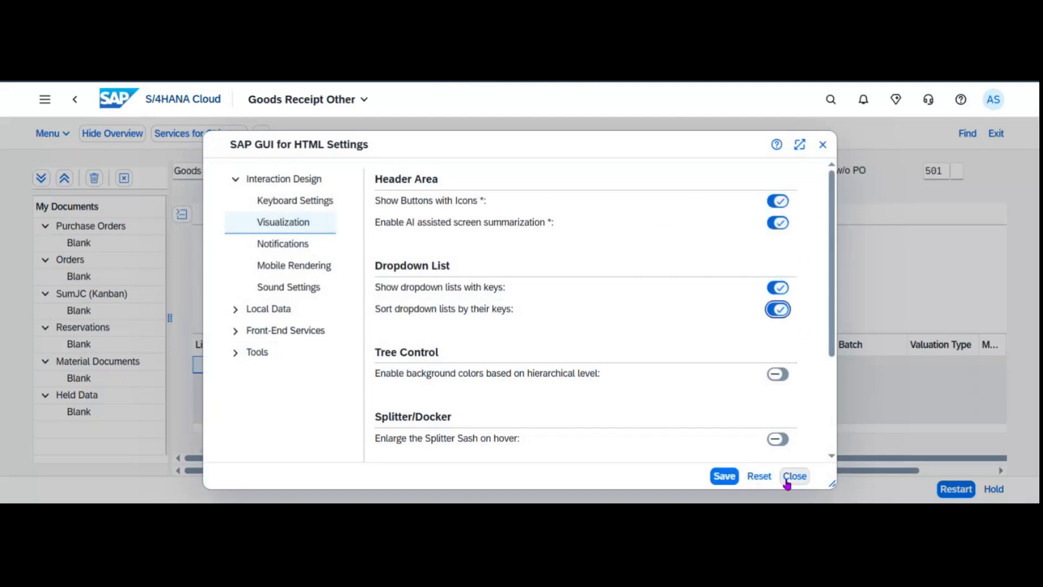
left_click(724, 476)
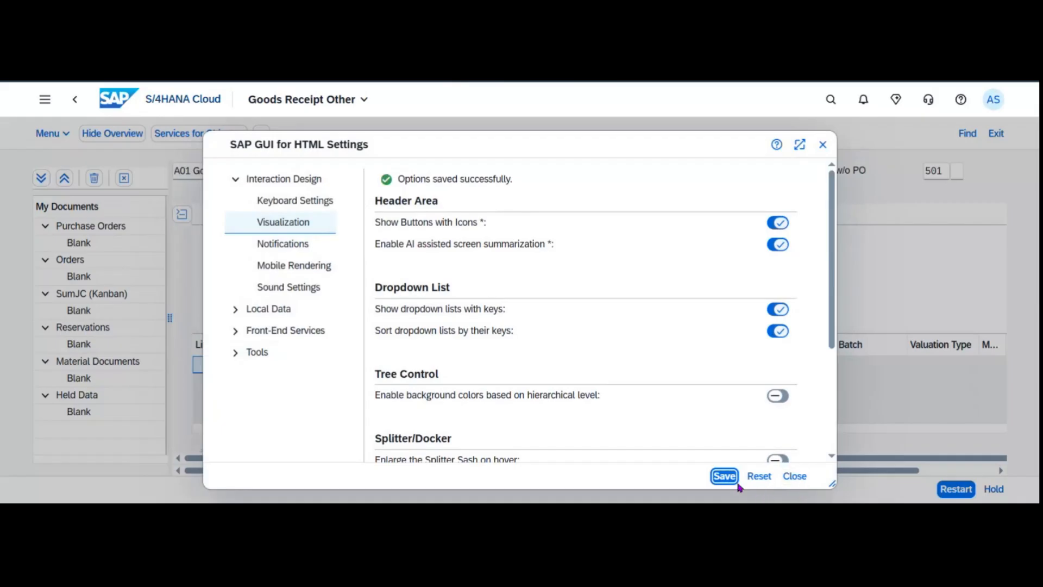
left_click(793, 477)
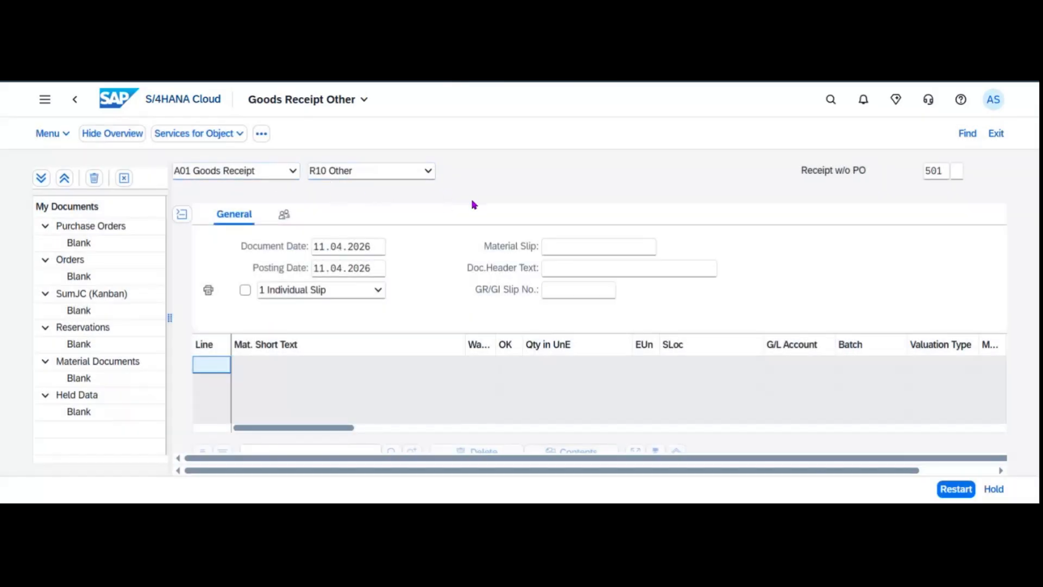
Set default movement type 561 (initial entry of stock balances), confirming the default-values tip.
left_click(934, 173)
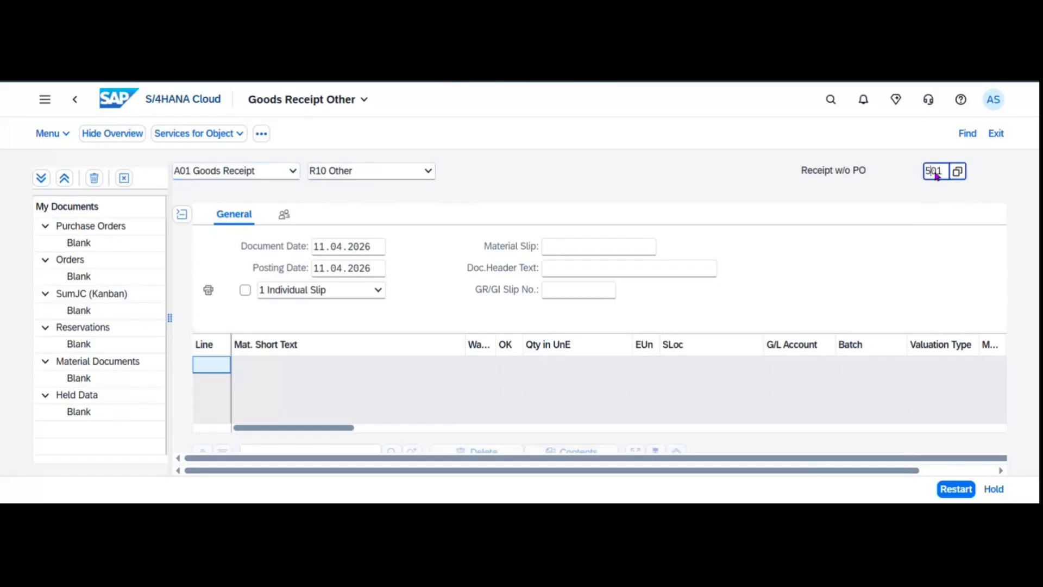
left_click(957, 171)
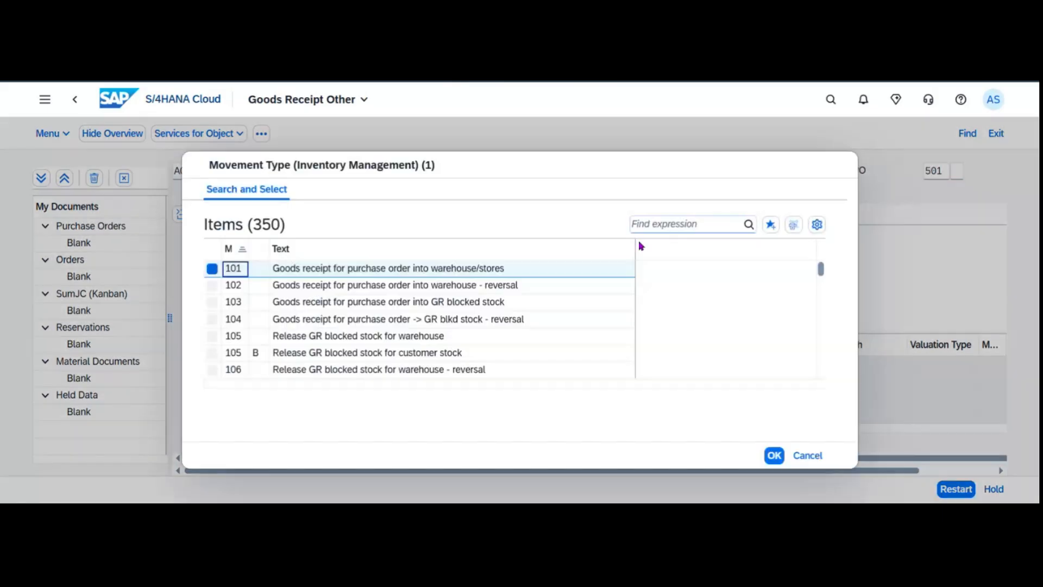
left_click(688, 226)
type("561")
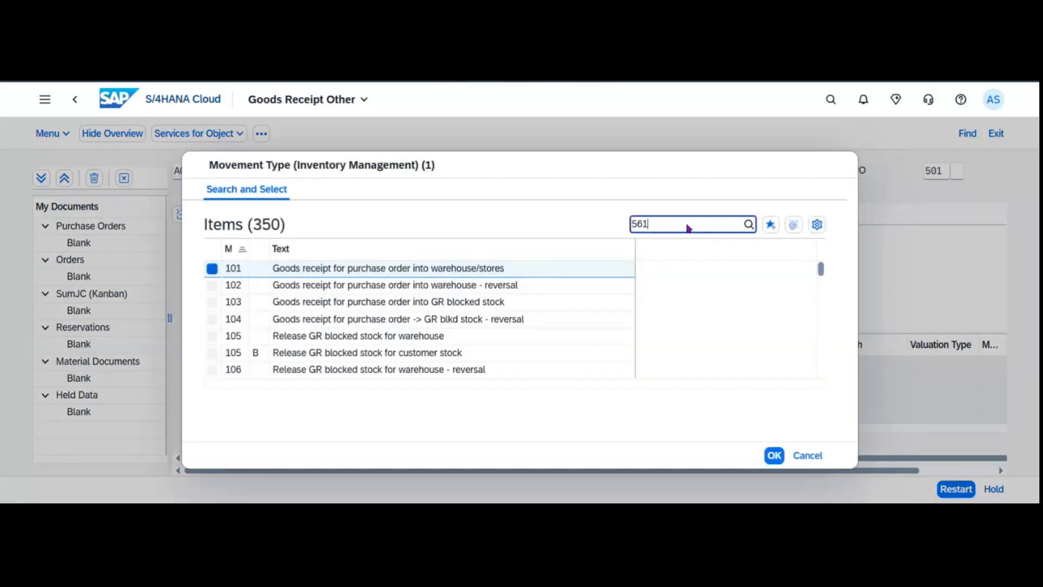
key("Return")
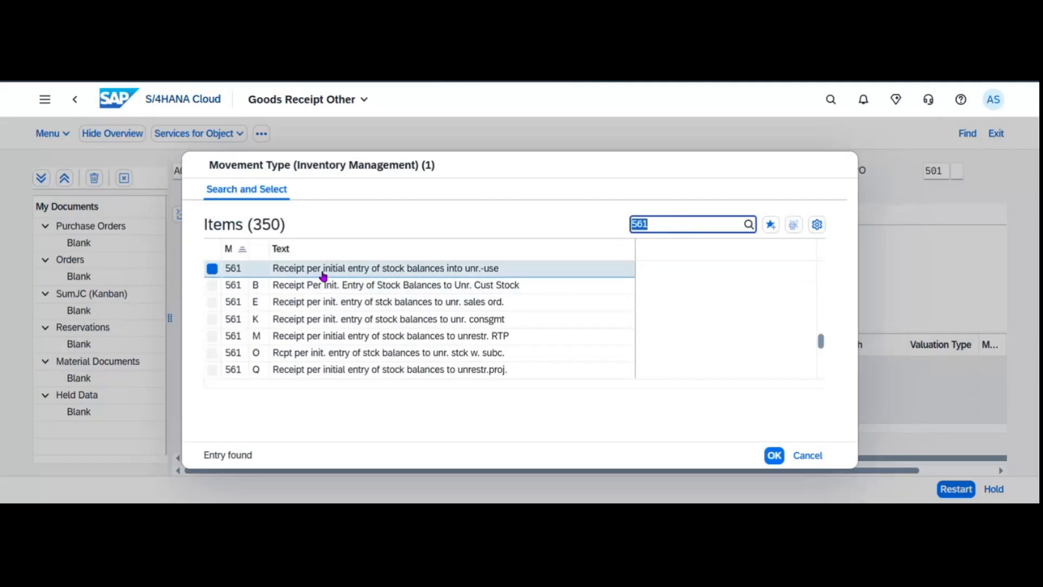
double_click(406, 275)
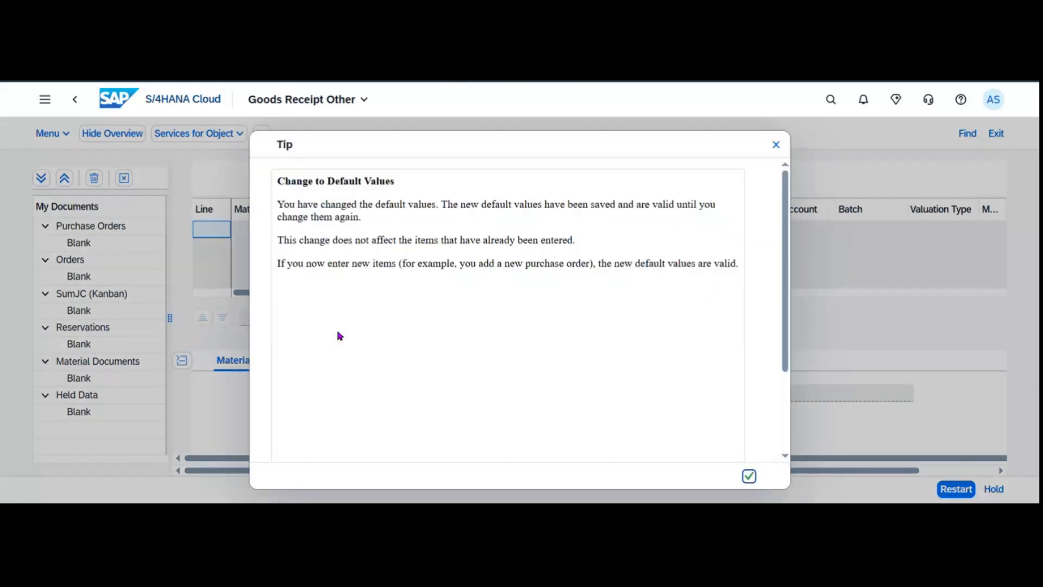
left_click(749, 476)
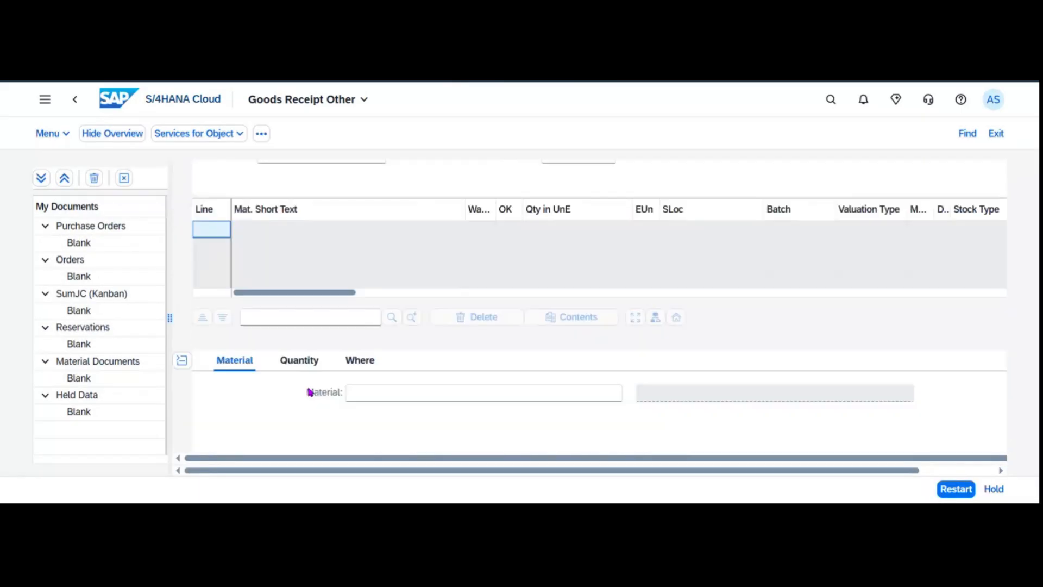
Enter material FG126 on item line 1.
left_click(181, 360)
left_click(292, 365)
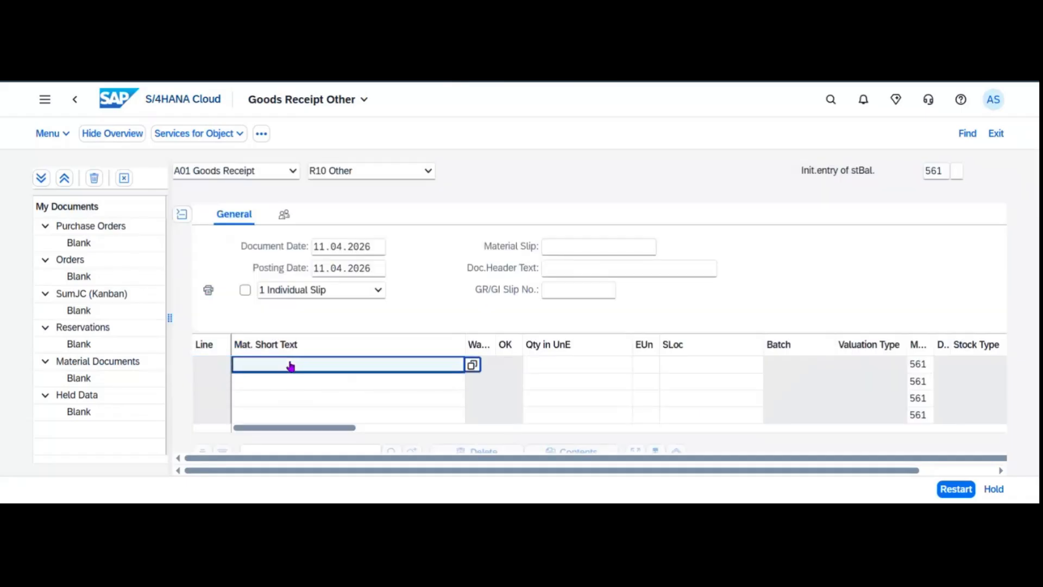
type("FG126")
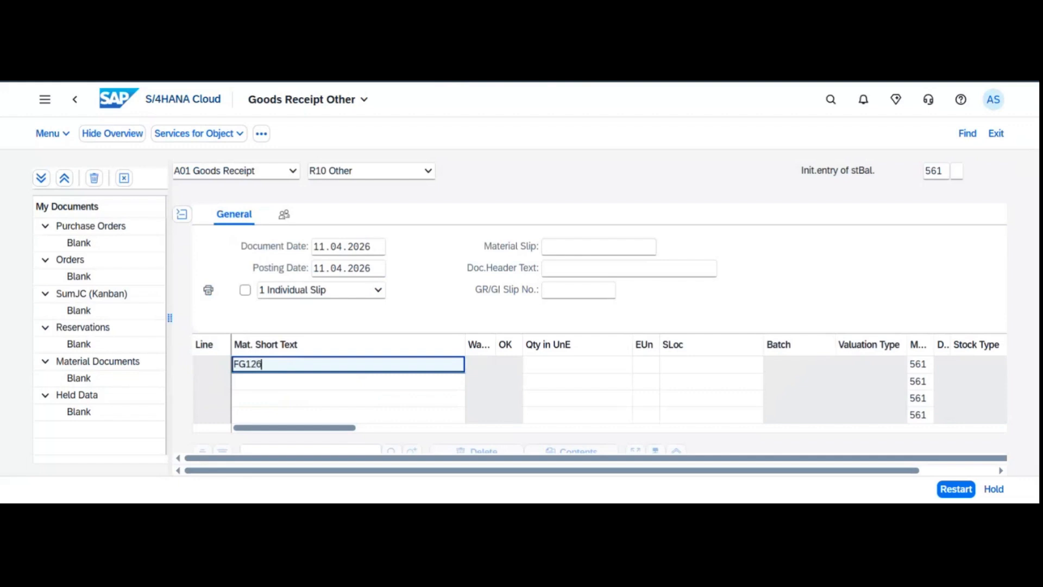
key("Return")
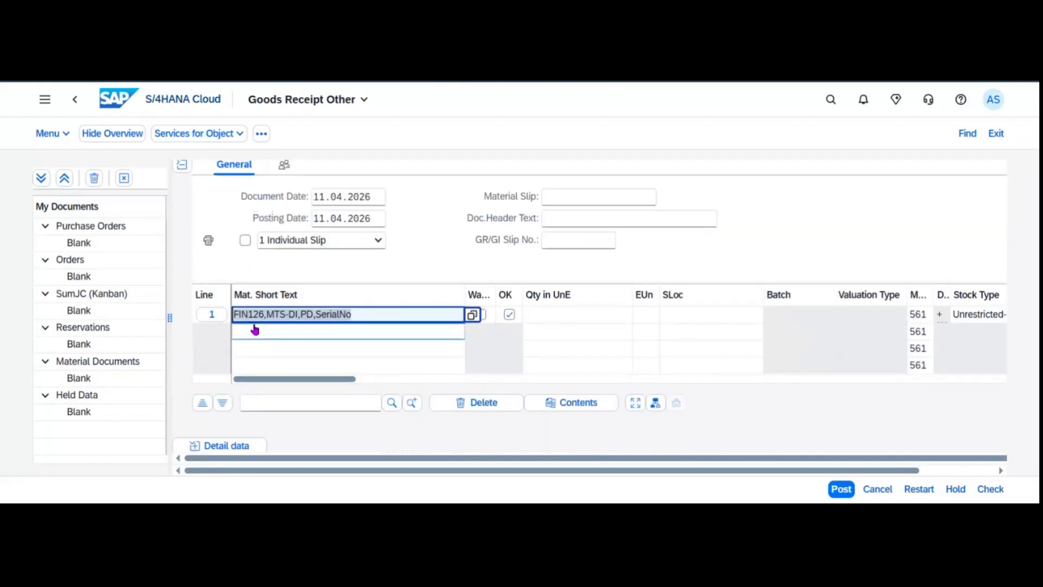
Set the item's quantity to 100 PC in its detail data.
left_click(182, 214)
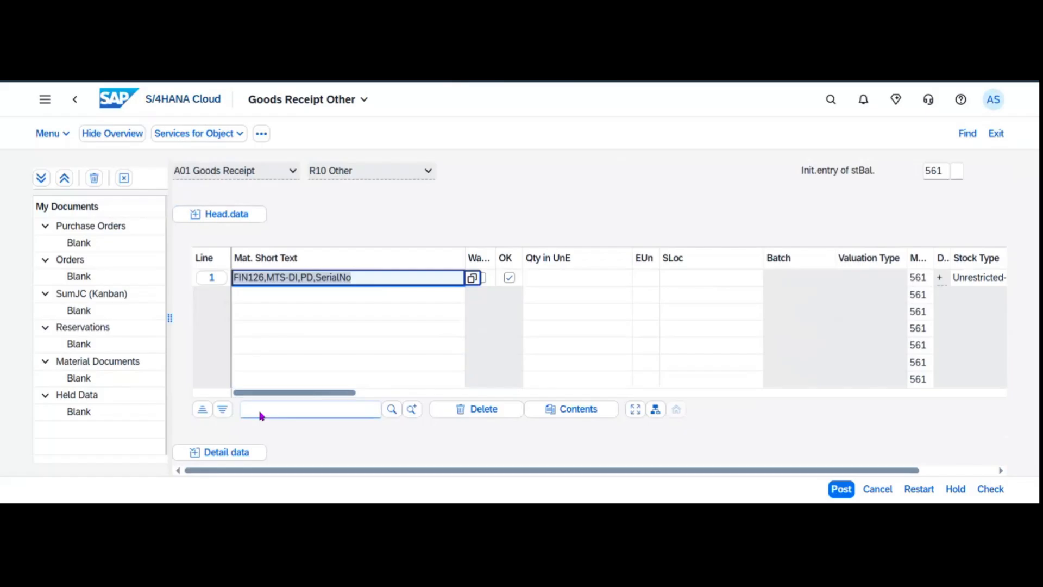
left_click(224, 455)
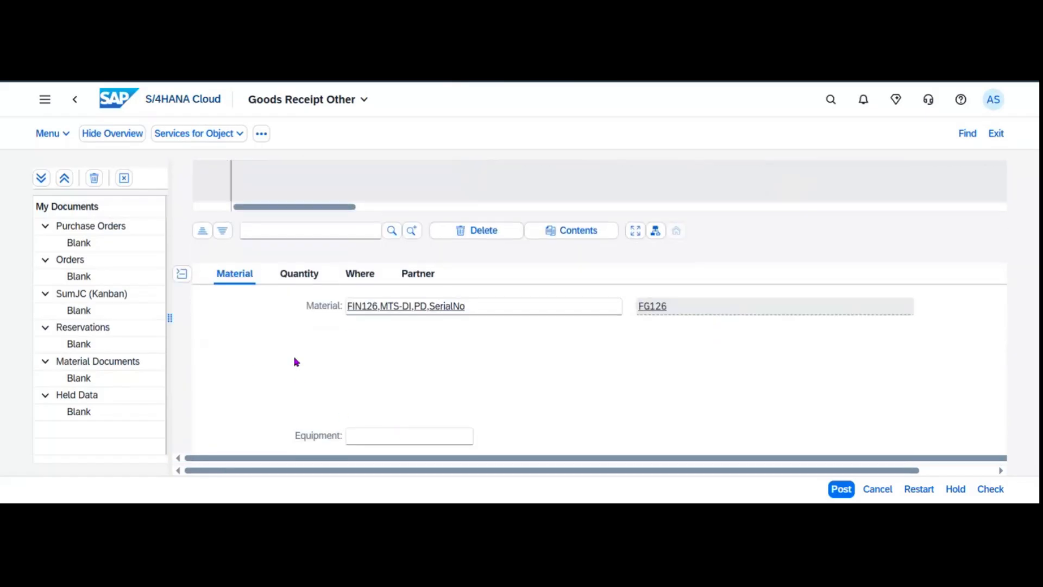
left_click(299, 275)
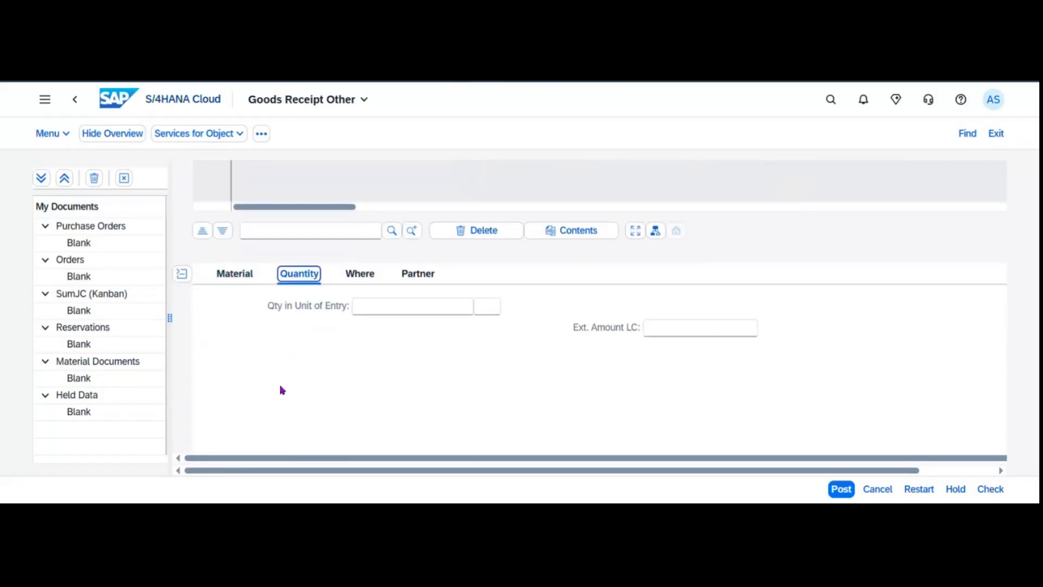
left_click(401, 310)
type("100")
key("Tab")
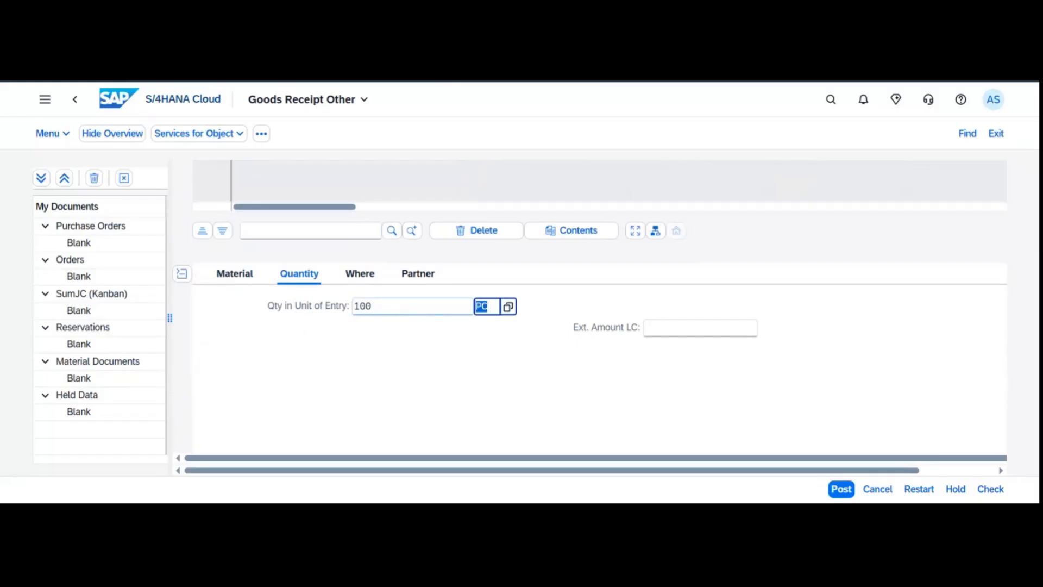
left_click(359, 274)
Receive the item into plant 1010 and storage location 101A Std. Storage 1.
left_click(402, 353)
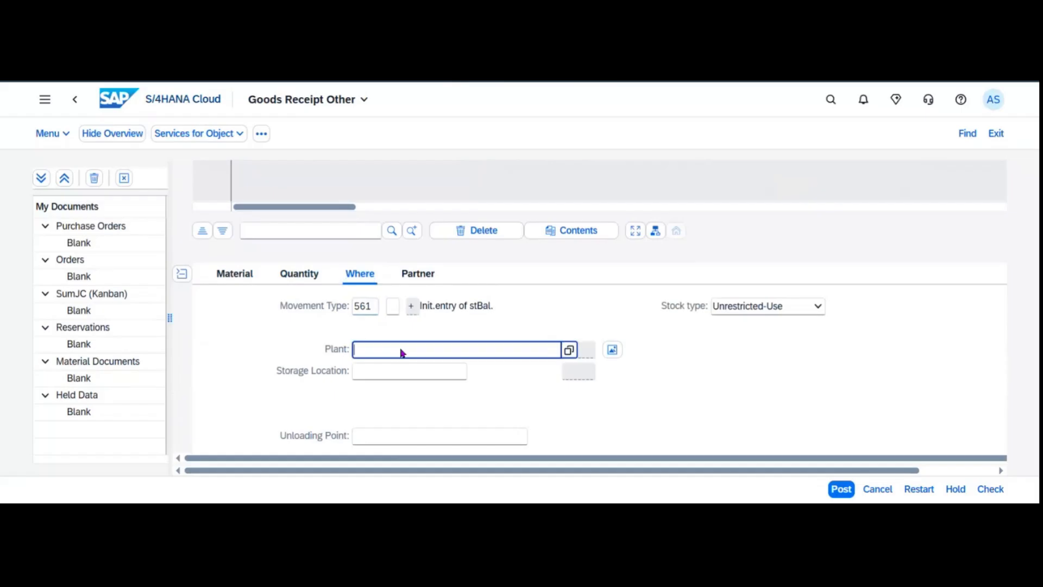
type("1010")
key("Return")
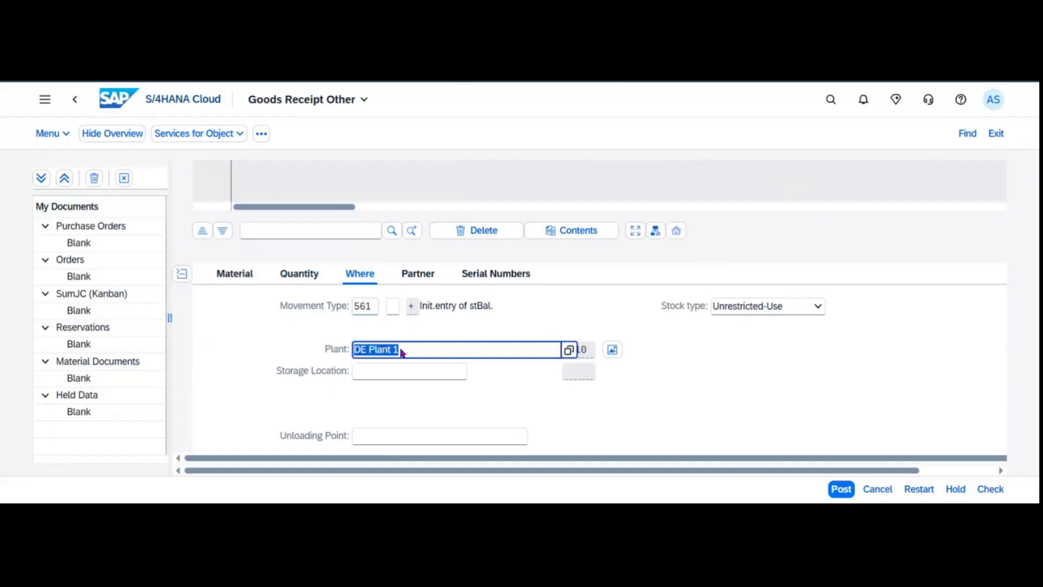
left_click(466, 374)
left_click(470, 373)
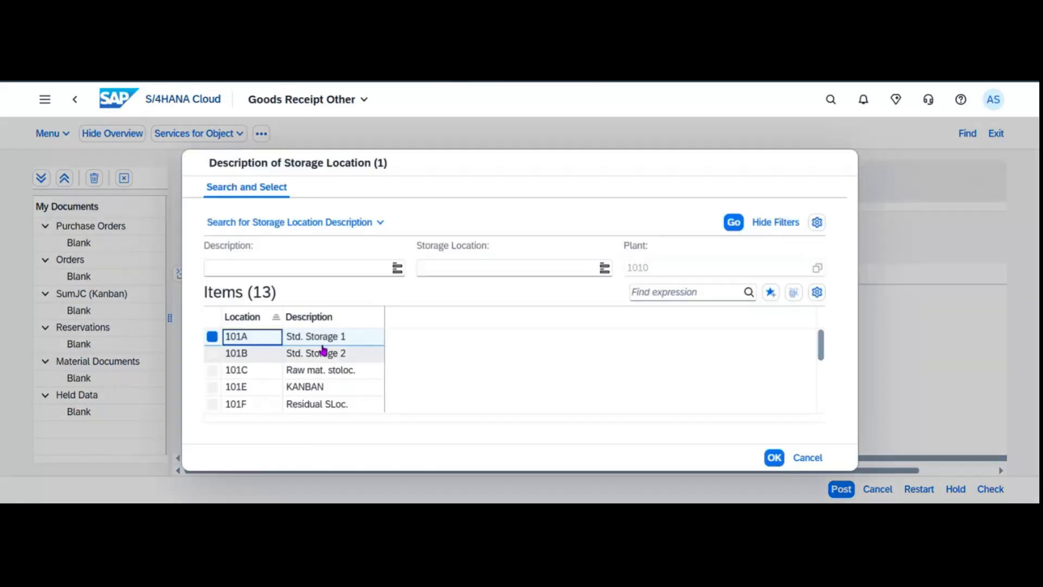
double_click(319, 337)
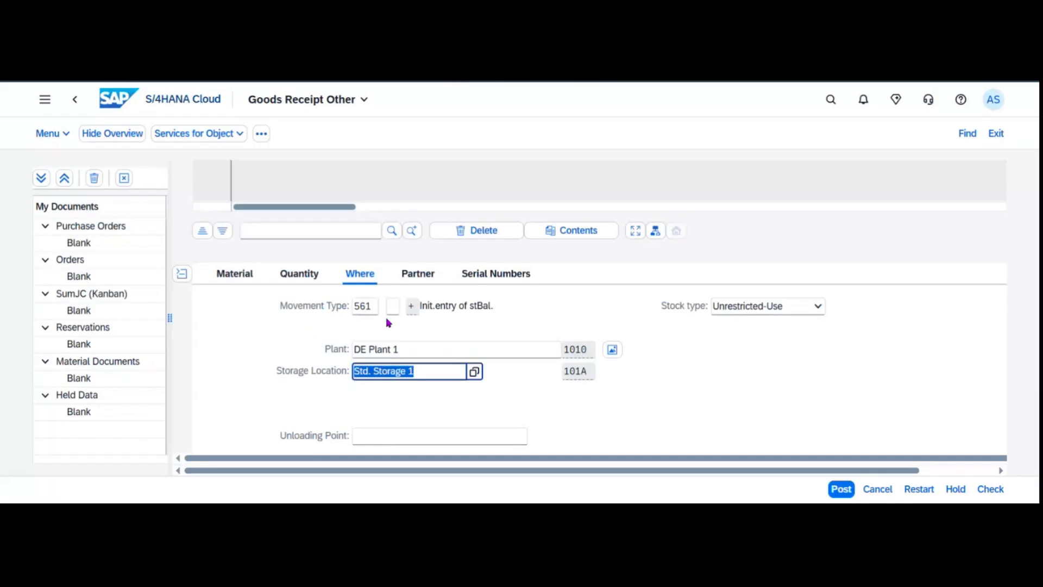
Review the item's partner and serial number details, then return to the receiving location.
left_click(424, 276)
left_click(490, 280)
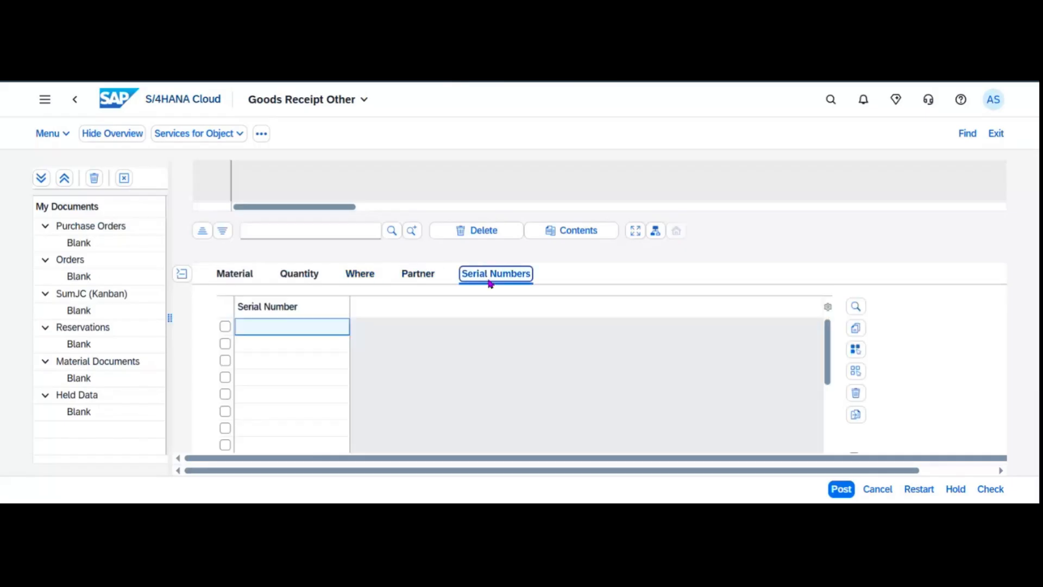
key("Return")
scroll(954, 347, "down", 2)
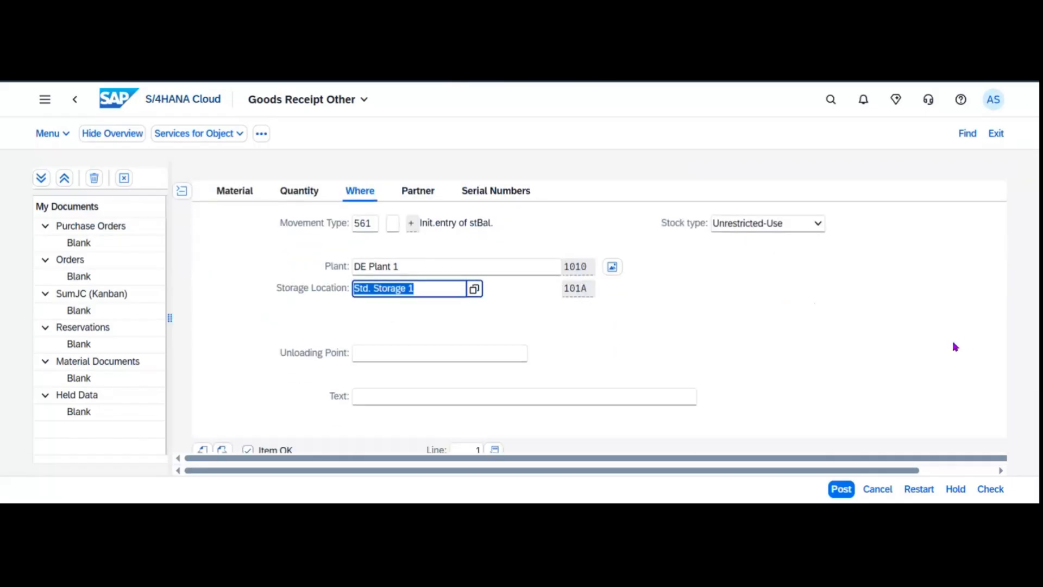
scroll(954, 347, "up", 3)
scroll(819, 370, "up", 2)
scroll(815, 373, "down", 4)
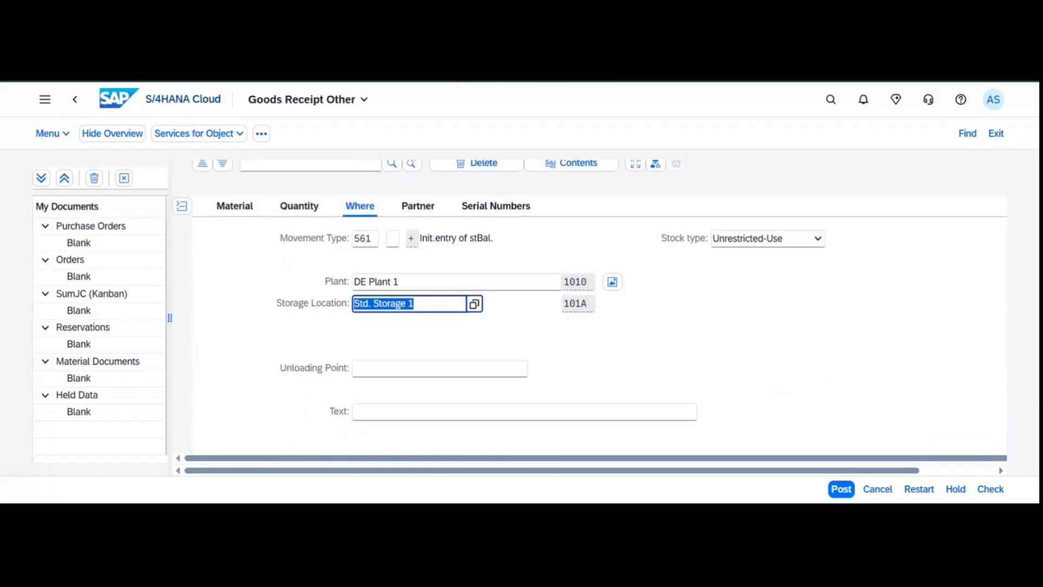
Check the receipt, close the error log, and enable Auto-Create Serial Numbers for the item.
left_click(990, 489)
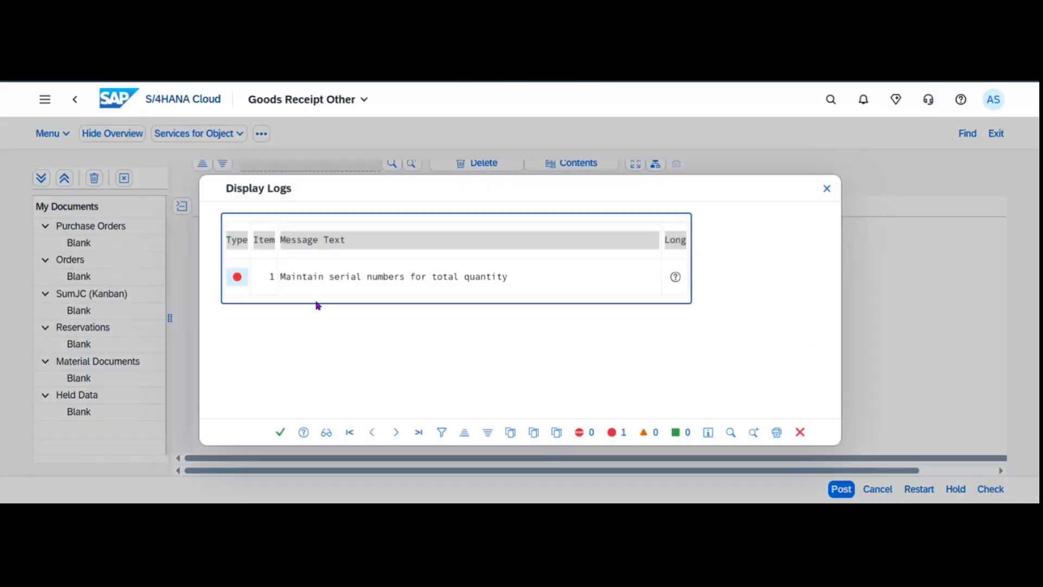
left_click(279, 432)
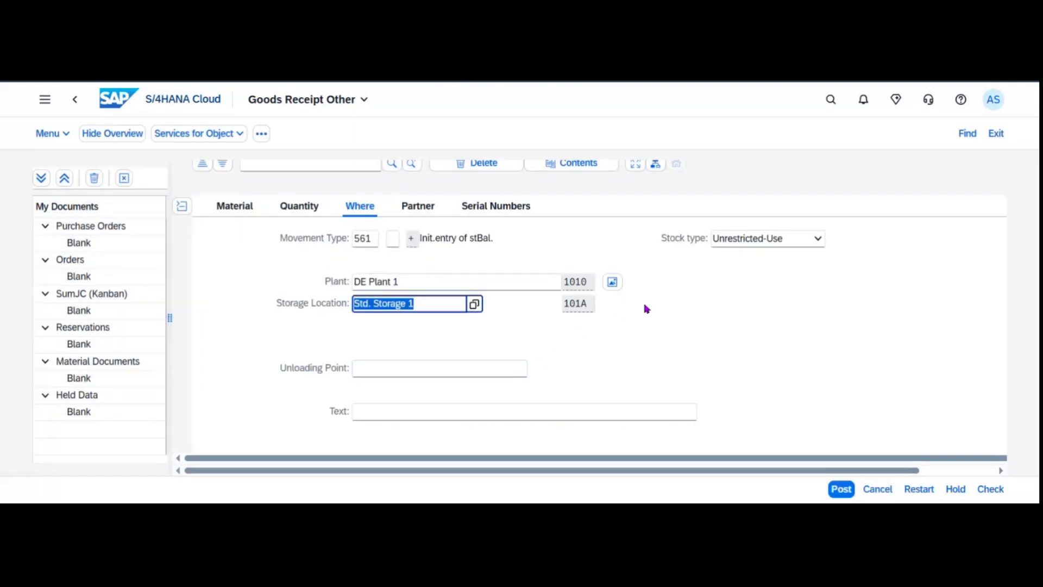
left_click(515, 208)
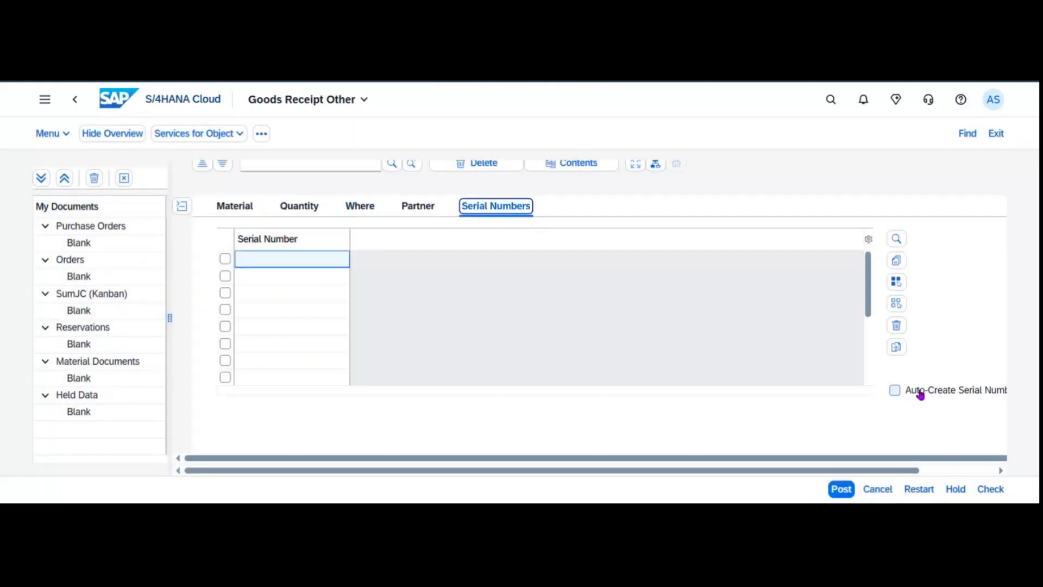
left_click(898, 392)
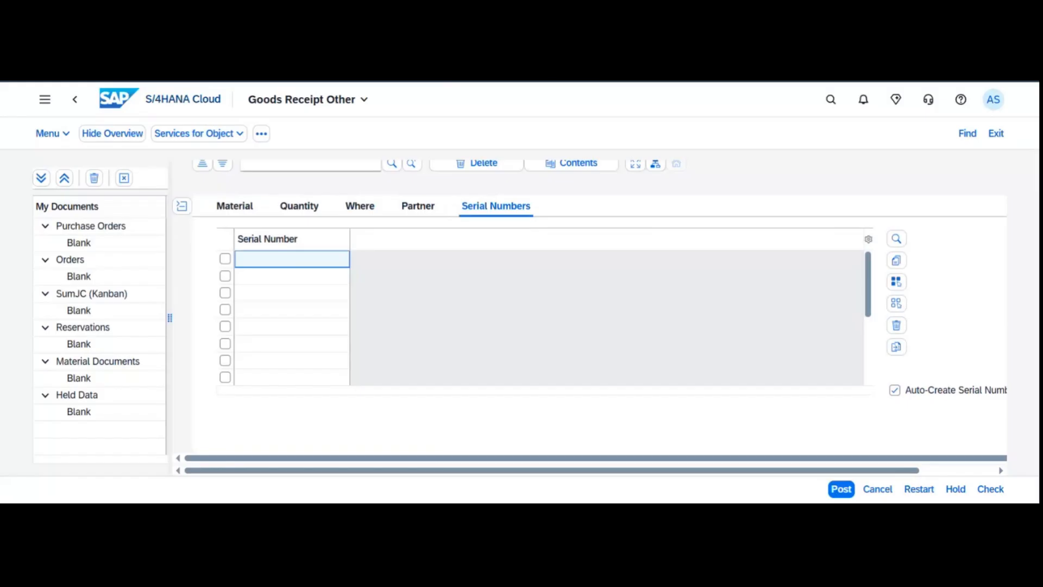
scroll(531, 382, "down", 3)
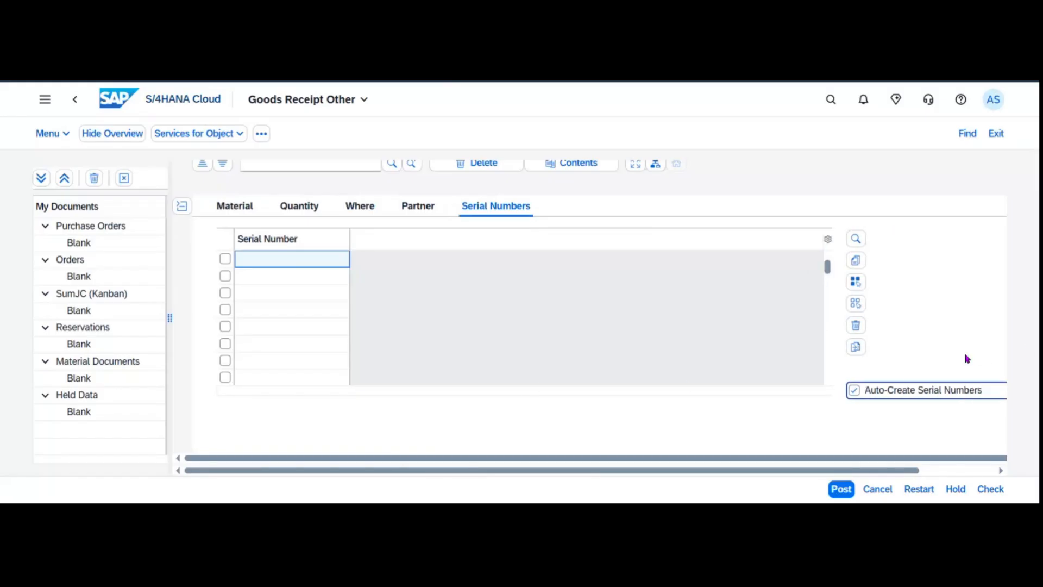
scroll(580, 368, "up", 3)
scroll(582, 367, "down", 3)
scroll(587, 293, "down", 2)
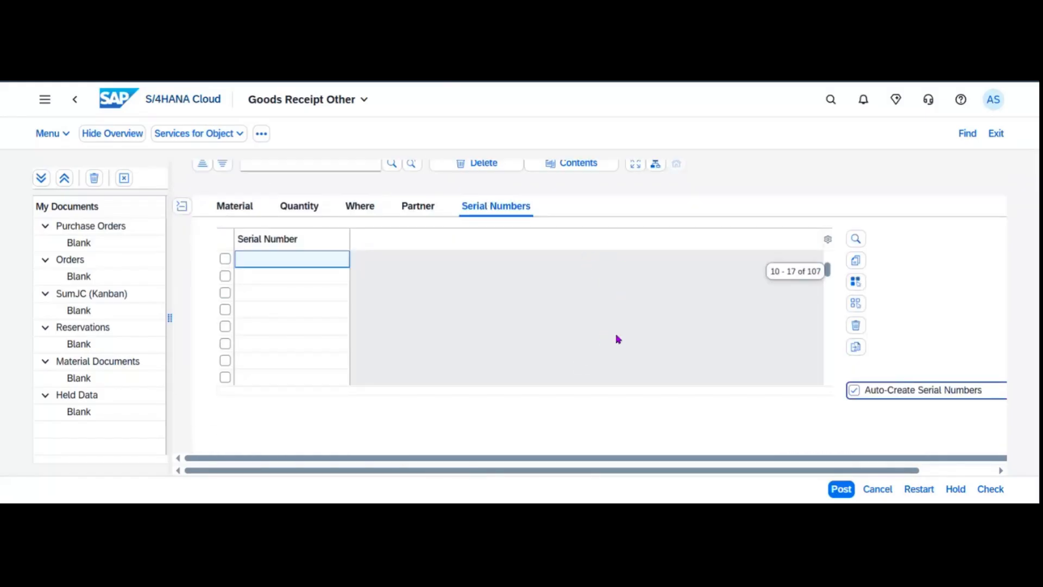
scroll(298, 398, "down", 1)
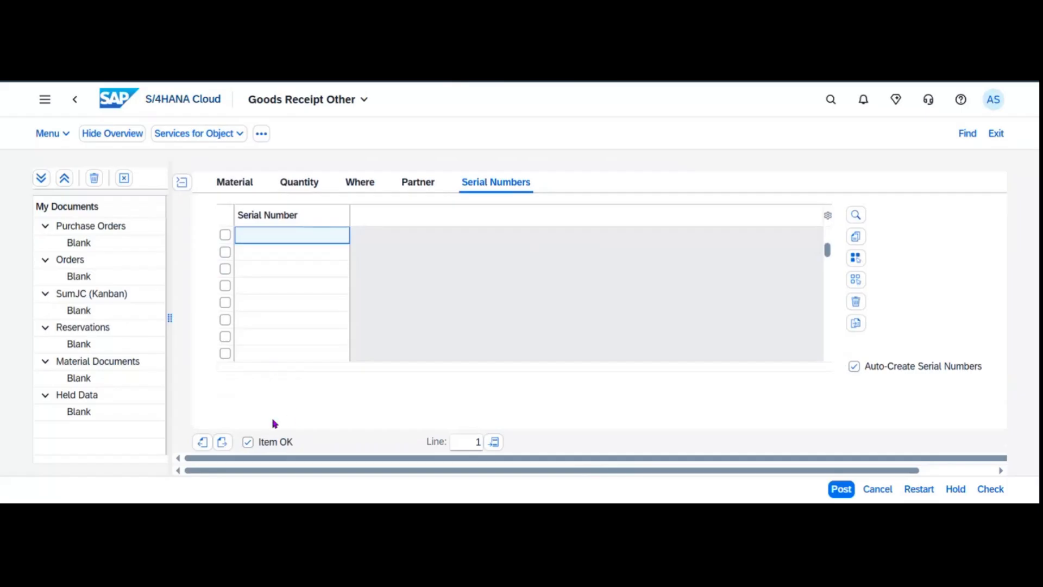
left_click(1006, 490)
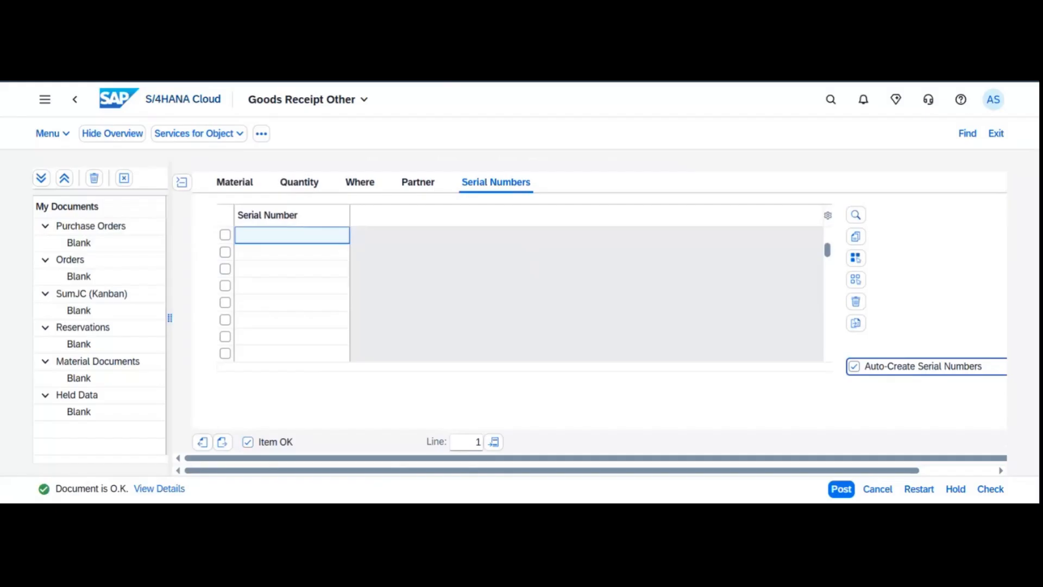
left_click(841, 491)
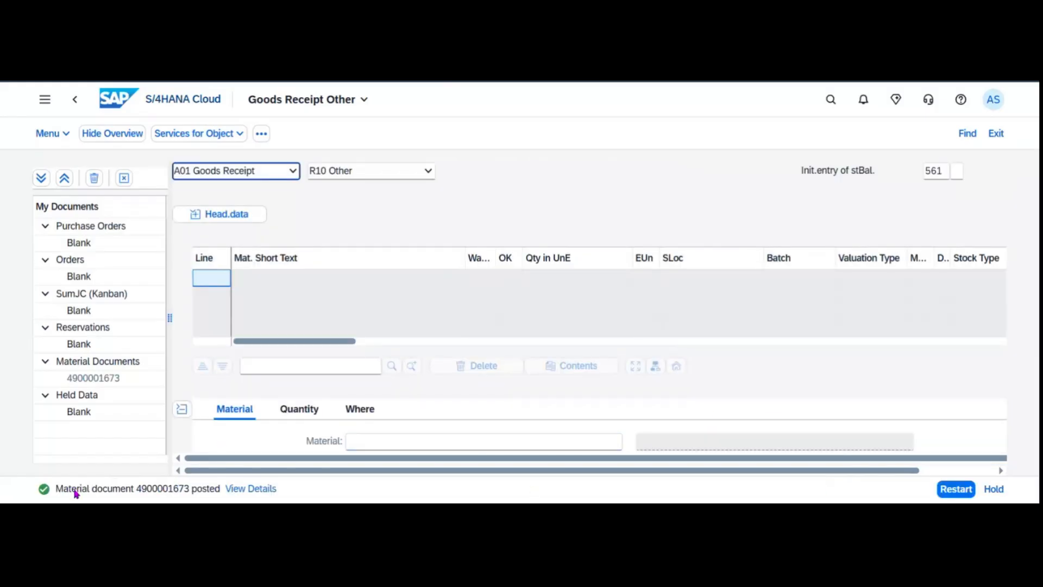
From the home page, search 'material document overview' and open Material Documents Overview.
left_click(100, 107)
left_click(826, 101)
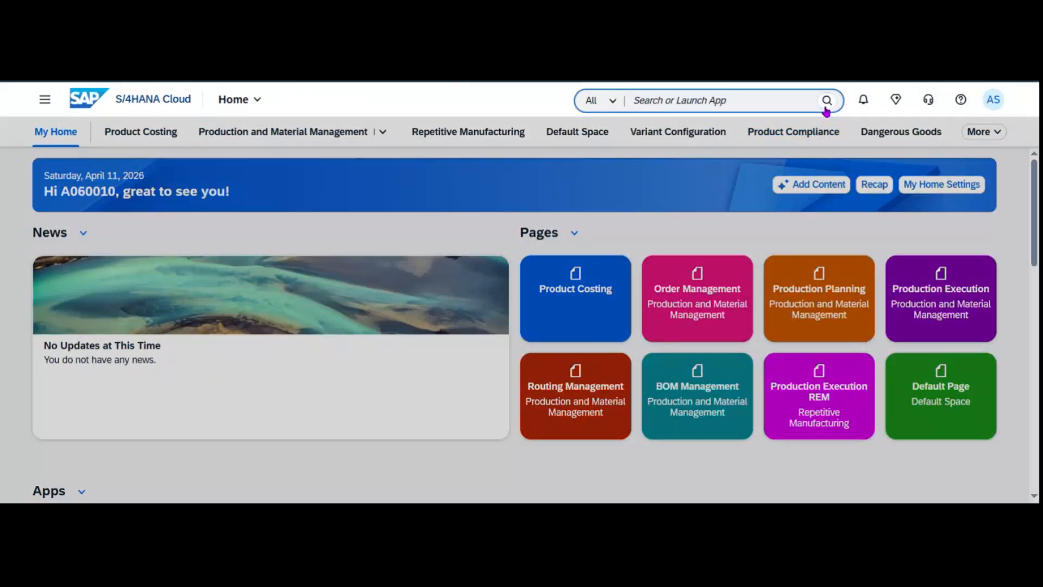
type("material docu")
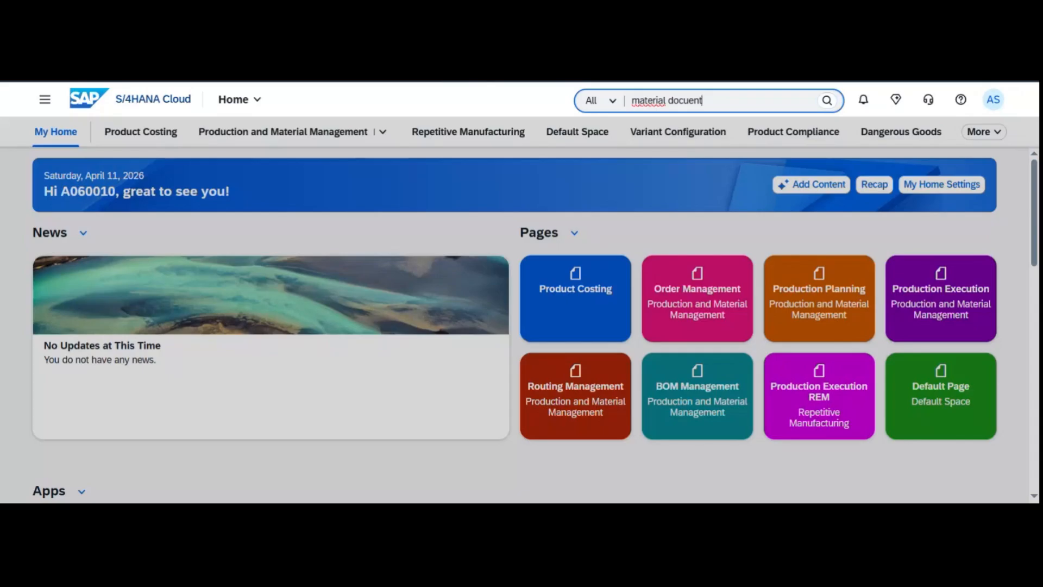
key("BackSpace")
type("ument o")
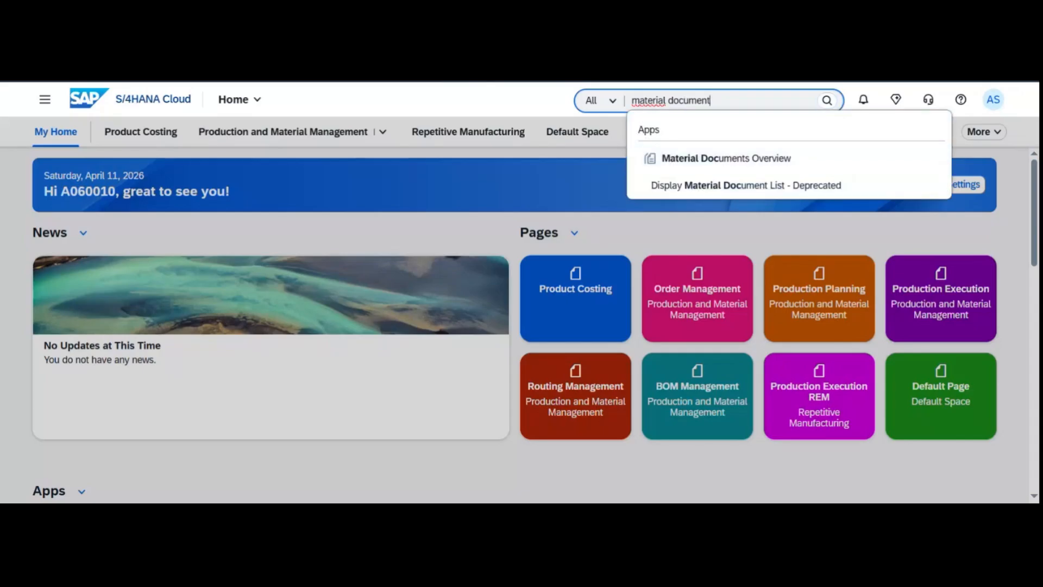
type("verview")
left_click(729, 162)
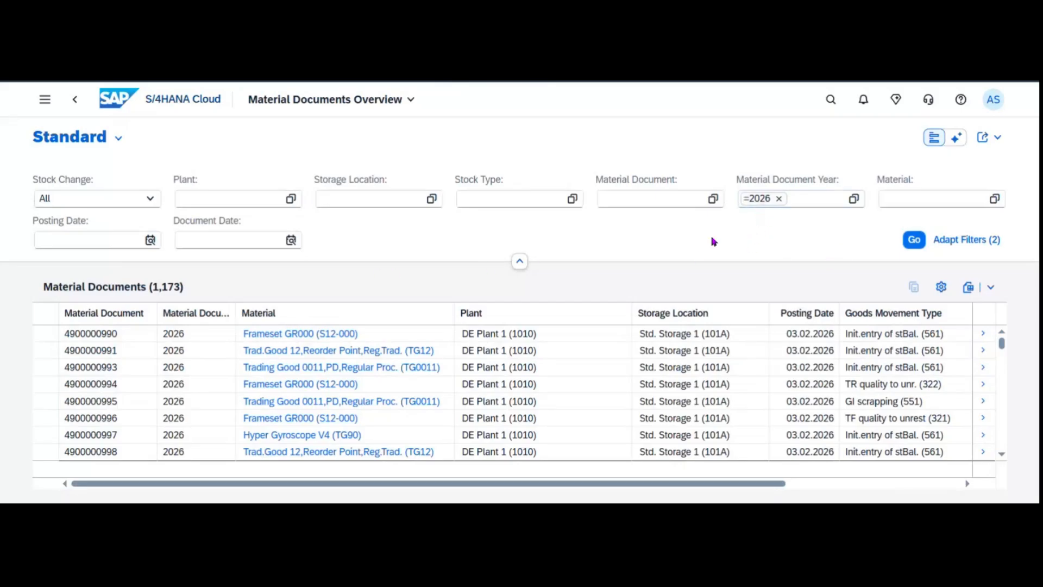
Filter material documents by material FG126 and document date Today, then refresh the list.
left_click(906, 199)
type("FG126")
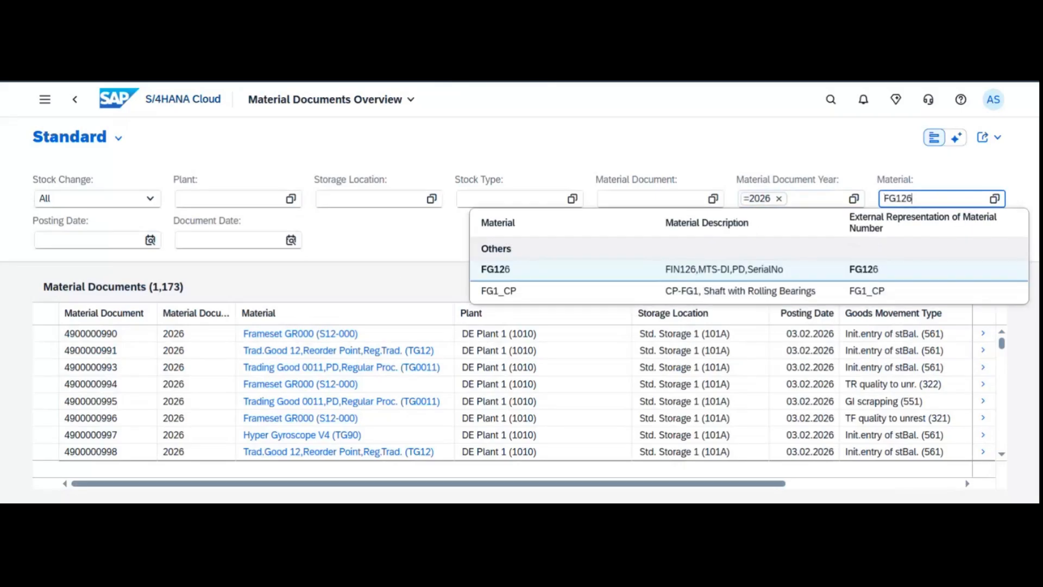
key("Return")
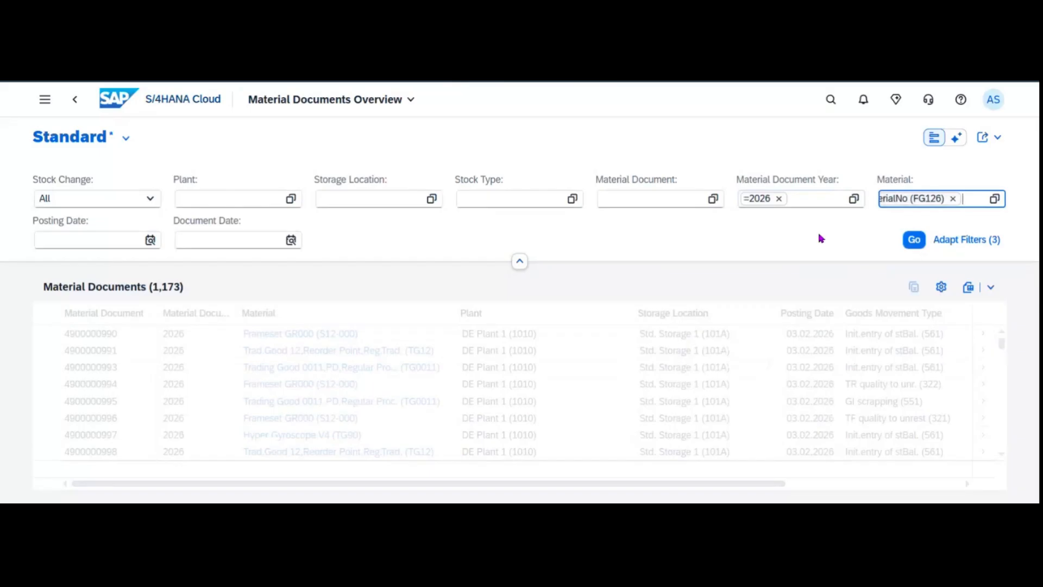
left_click(293, 240)
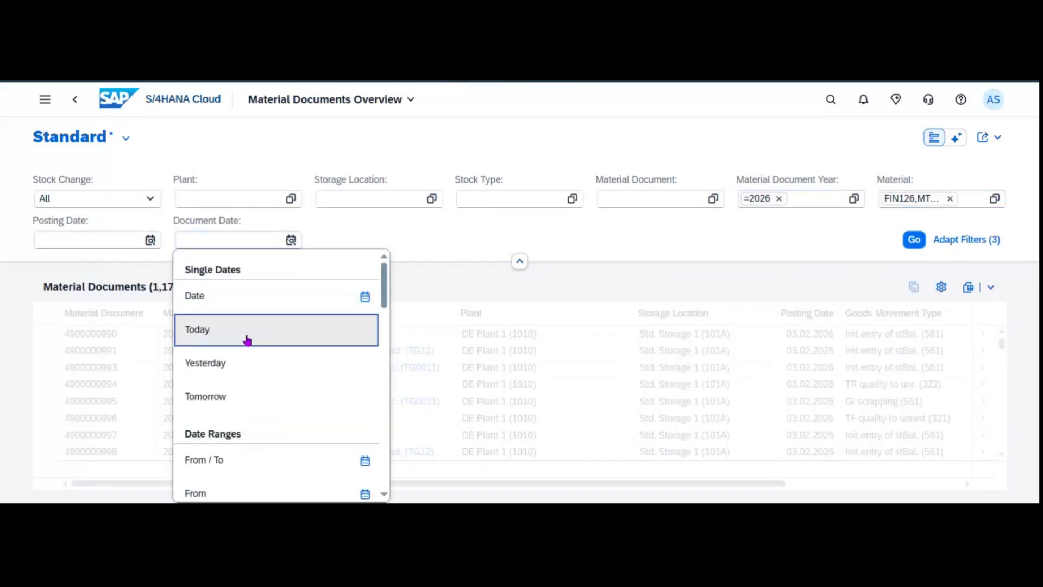
left_click(248, 330)
left_click(966, 239)
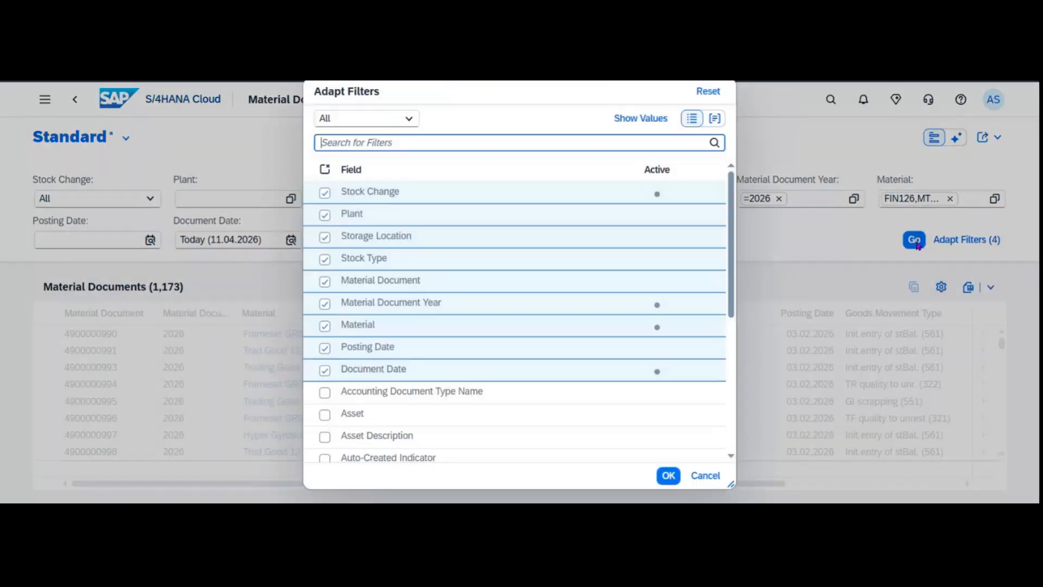
left_click(717, 476)
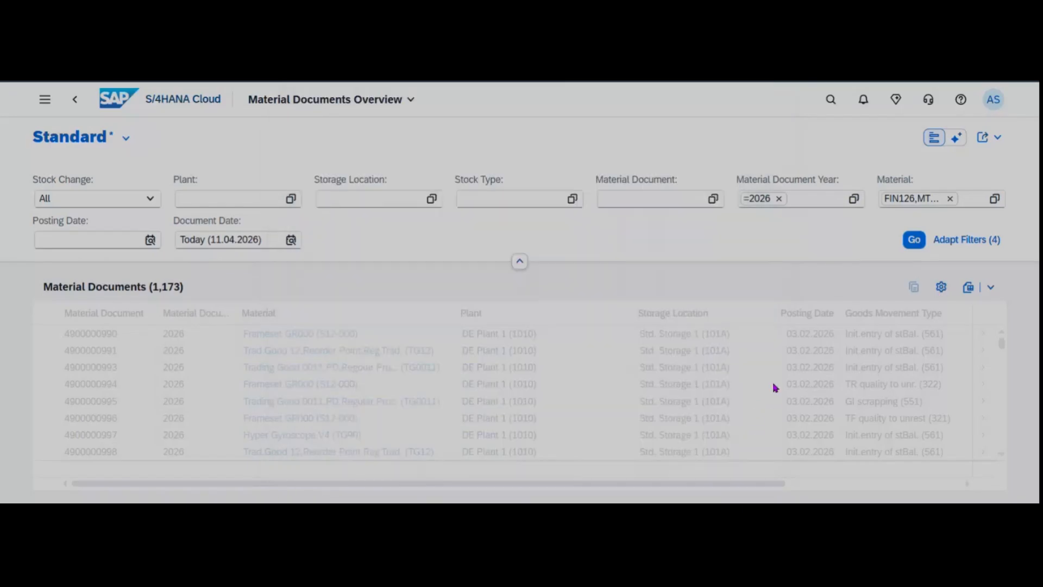
left_click(914, 240)
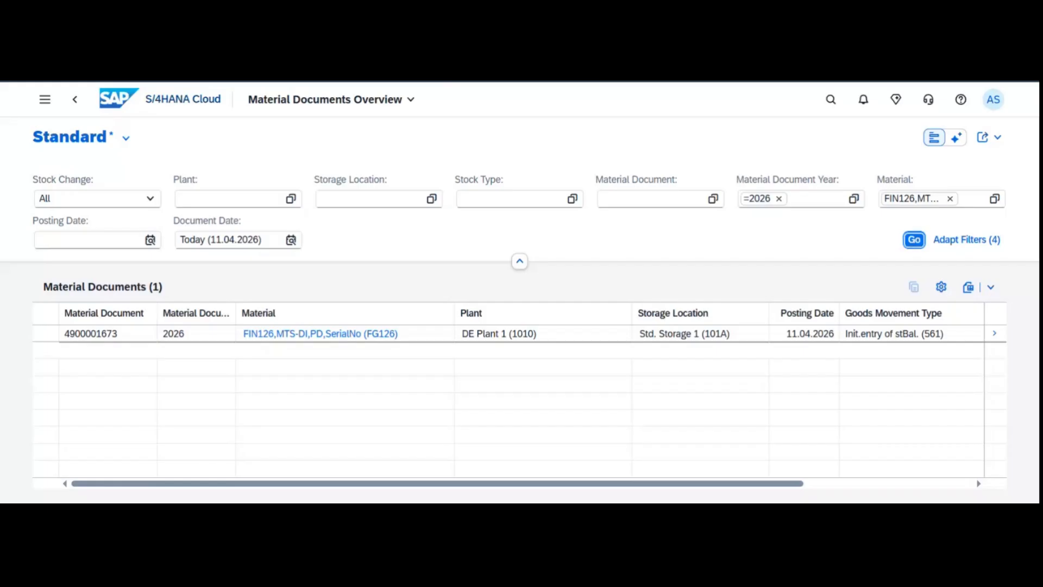
From the home page, search 'single stock' and open the Stock - Single Material app.
left_click(140, 108)
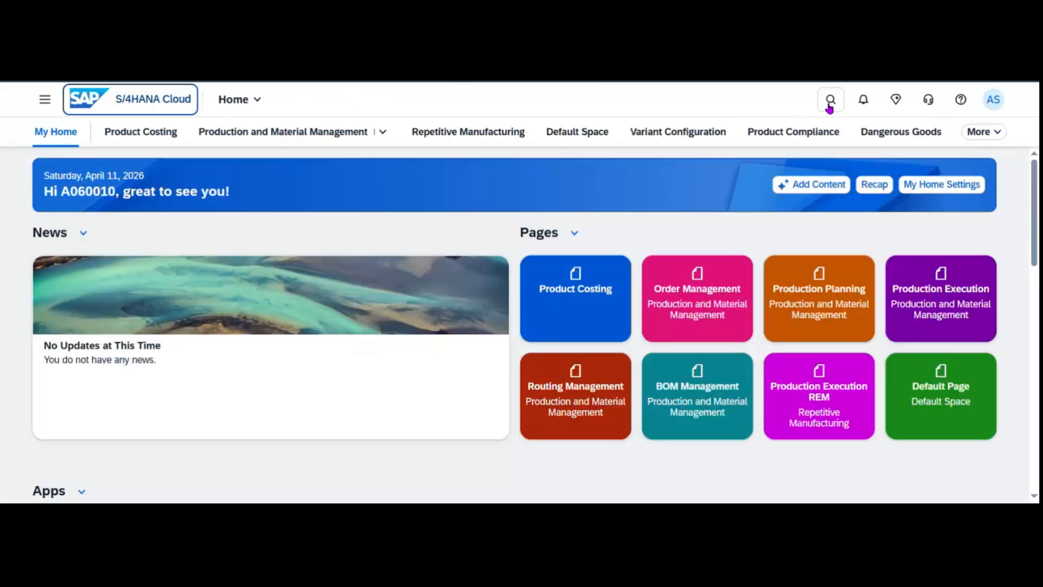
left_click(827, 102)
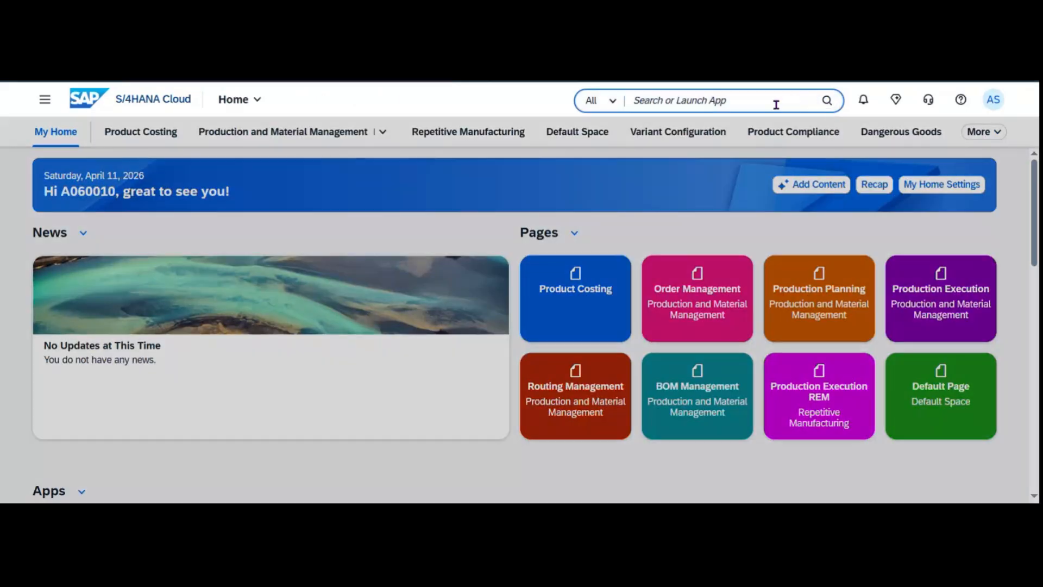
type("single stock")
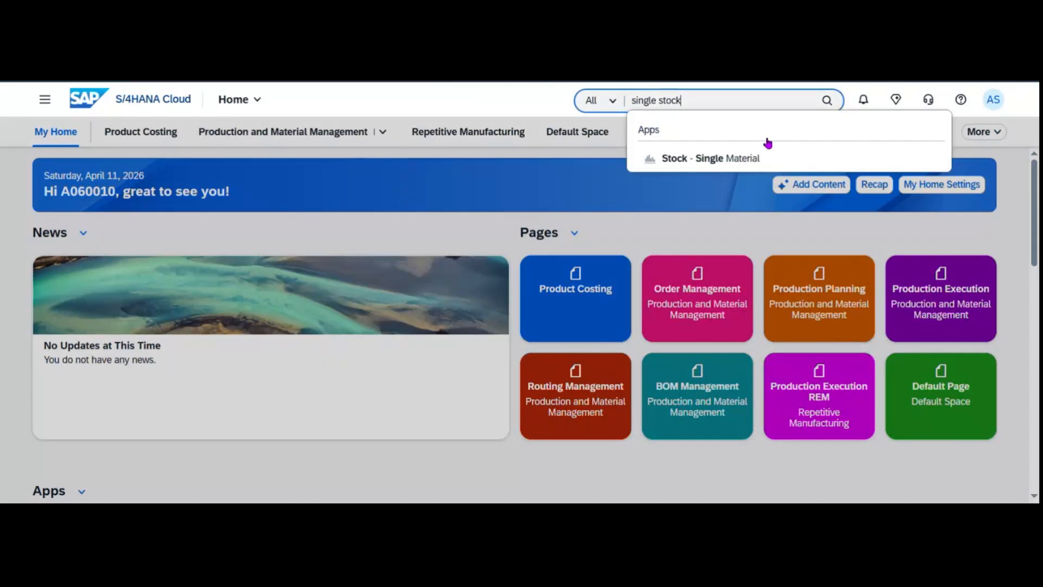
left_click(712, 159)
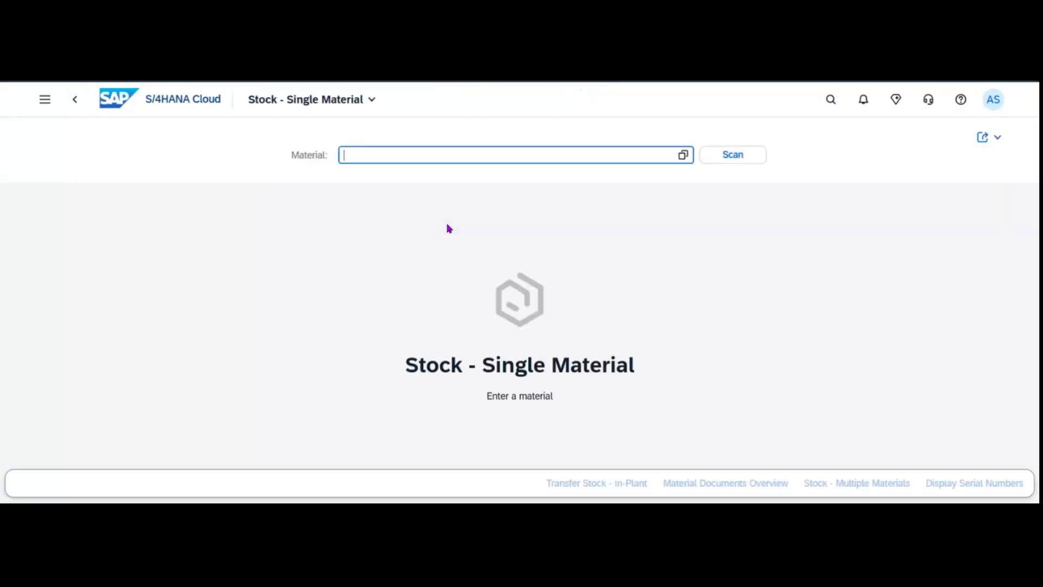
Show RM20's stock (0.000 PC in plants 1010 and 1710), then search for 'migo'.
type("RM20")
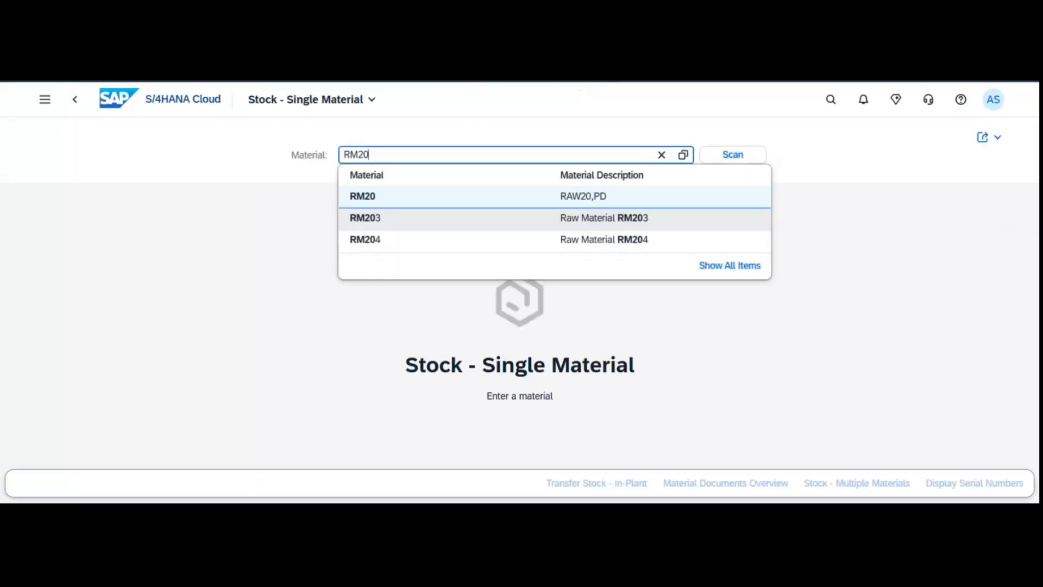
left_click(459, 199)
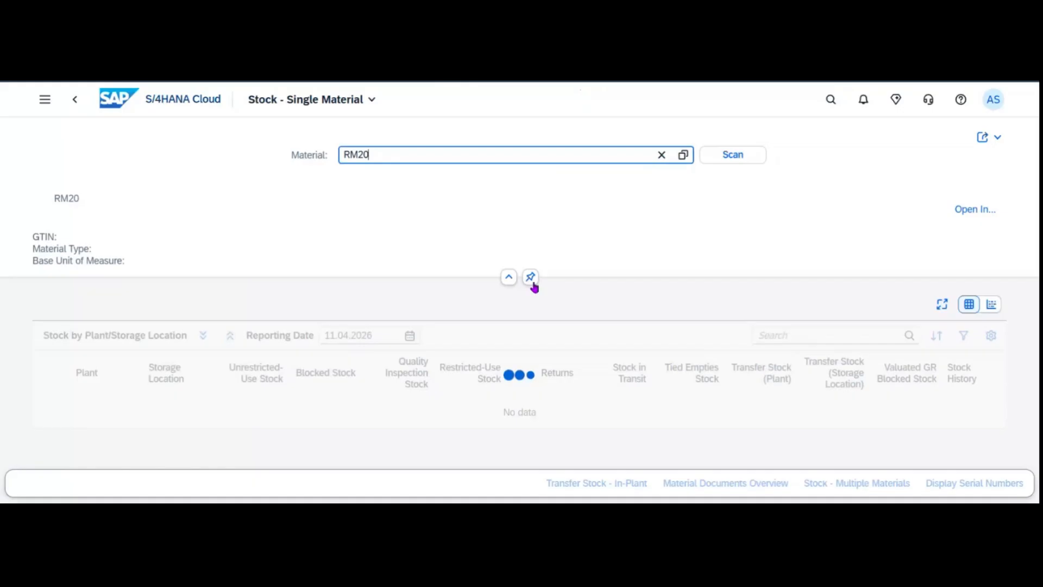
scroll(544, 353, "down", 5)
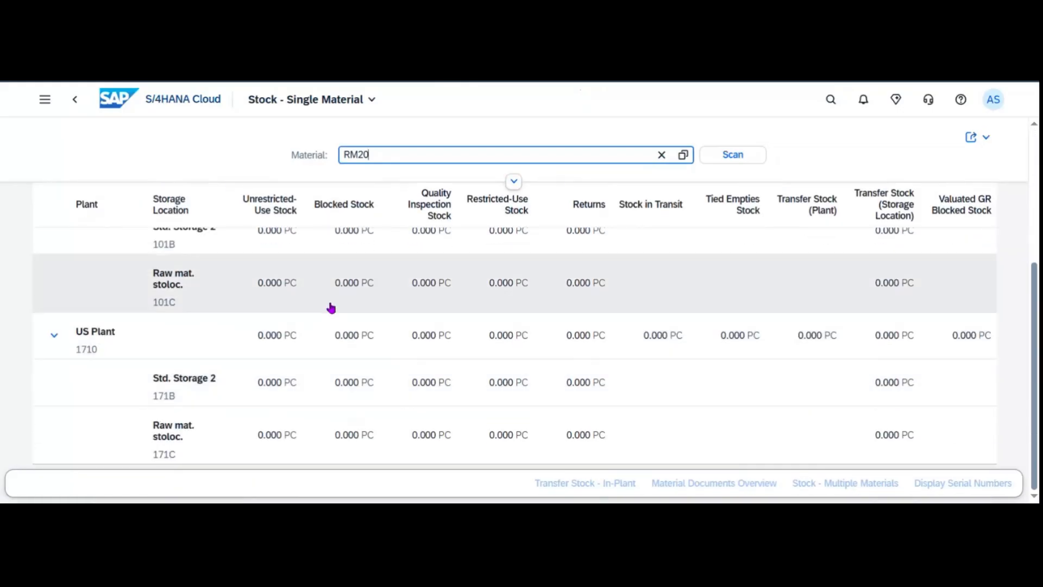
scroll(348, 321, "up", 3)
scroll(347, 353, "down", 3)
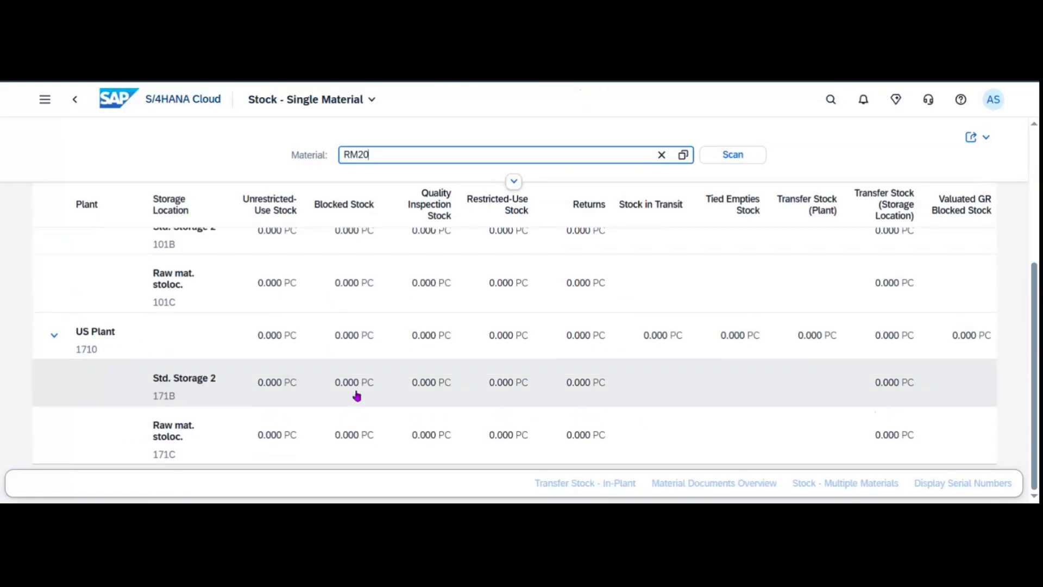
scroll(357, 395, "up", 5)
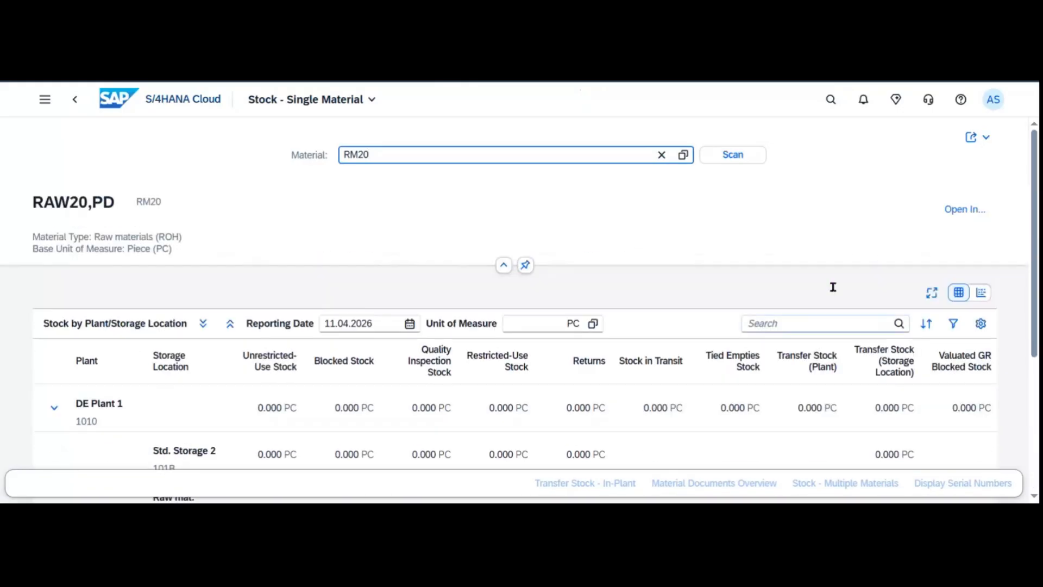
left_click(830, 101)
type("migo")
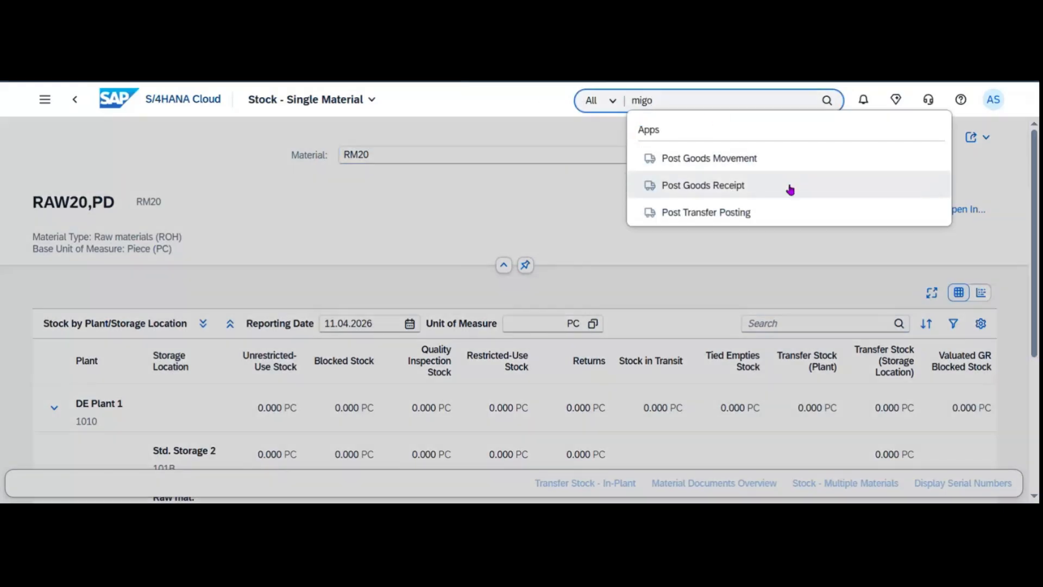
In Post Goods Receipt, enter material RM20 with quantity 100.
left_click(601, 222)
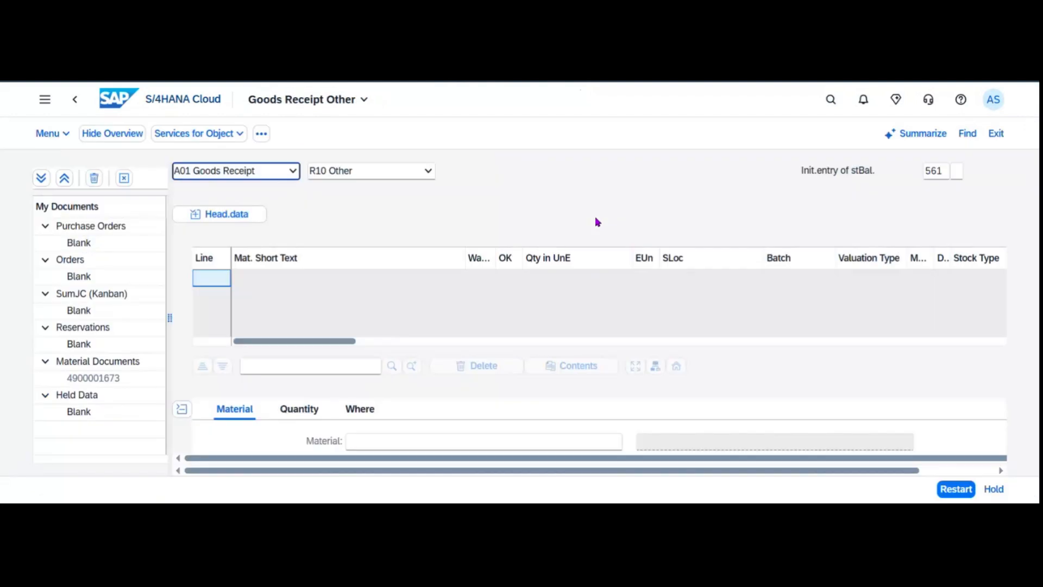
scroll(482, 333, "down", 5)
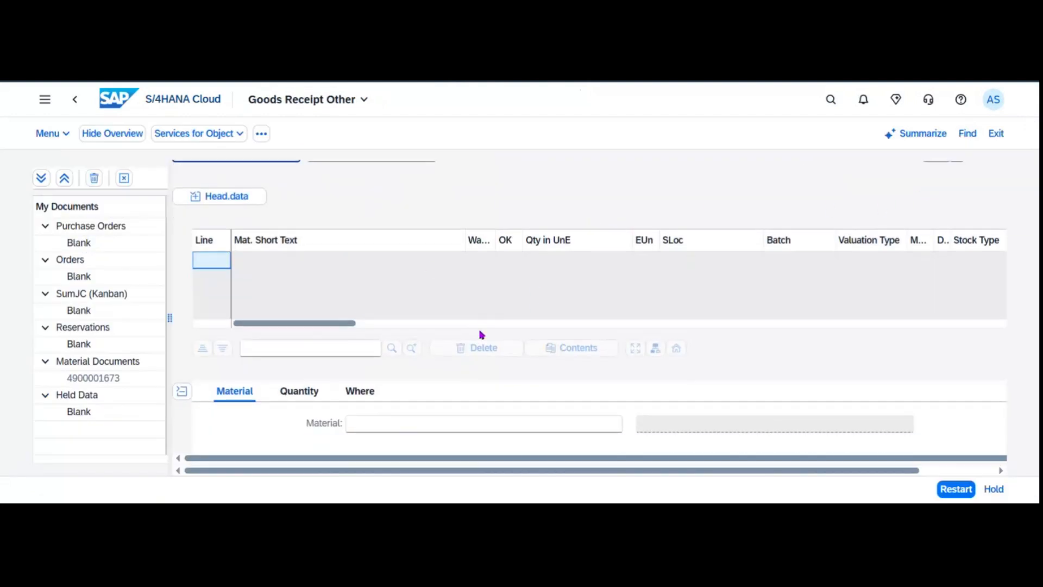
left_click(386, 239)
type("RM20")
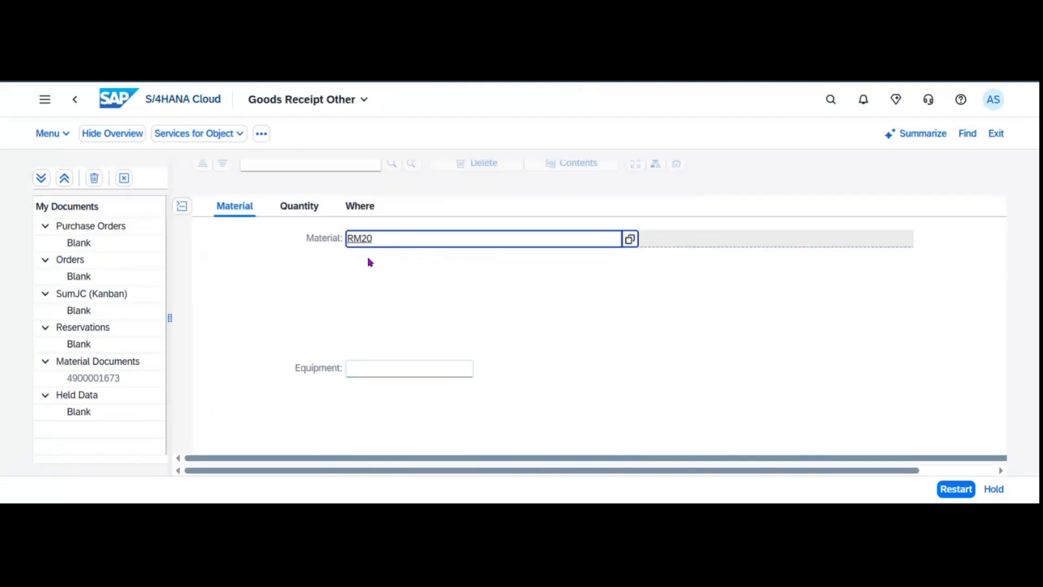
type("LPD")
key("Return")
left_click(298, 206)
left_click(402, 243)
type("100")
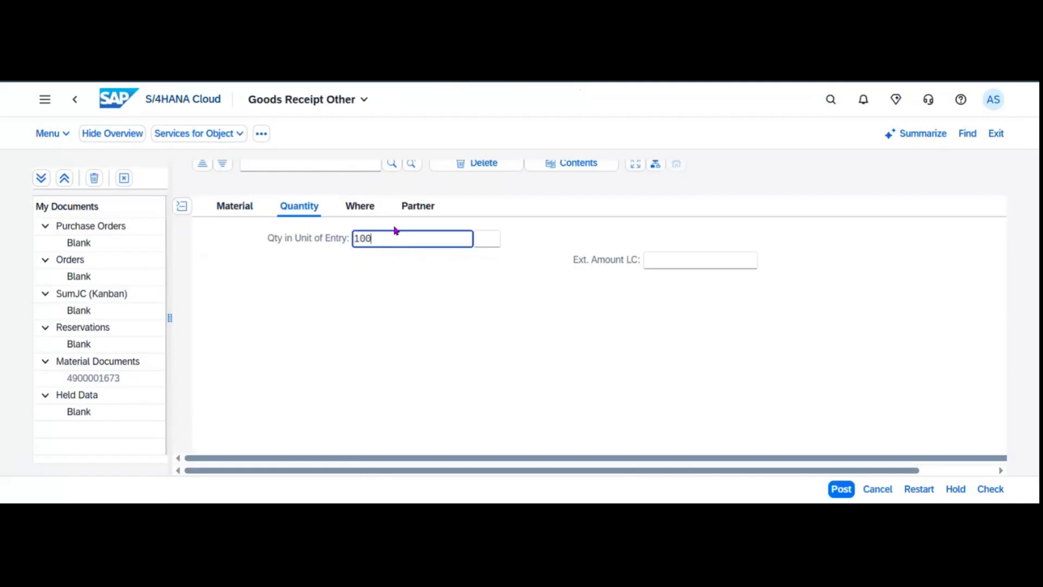
left_click(360, 206)
left_click(395, 281)
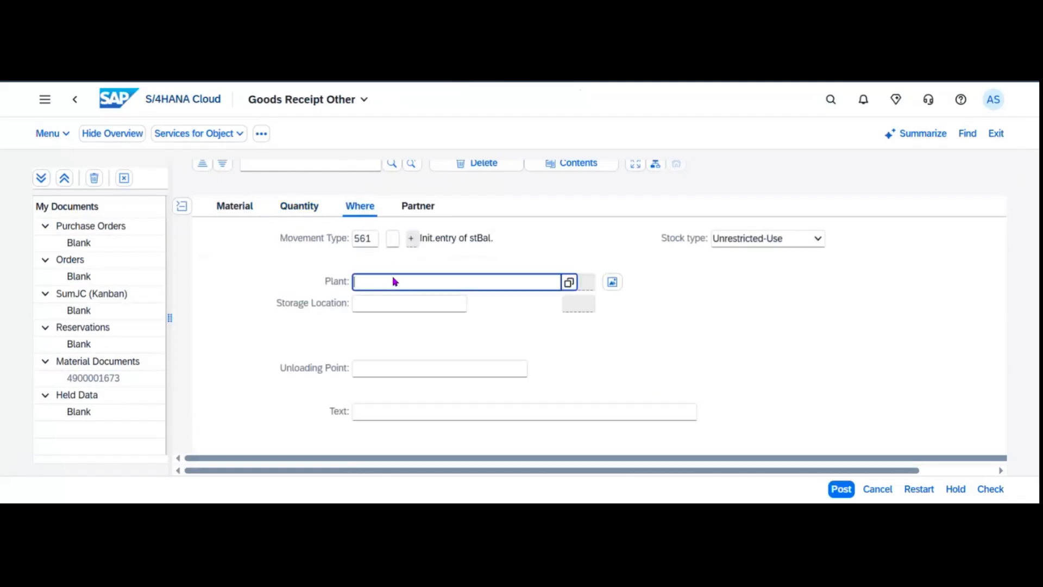
type("1010")
key("Tab")
key("Tab")
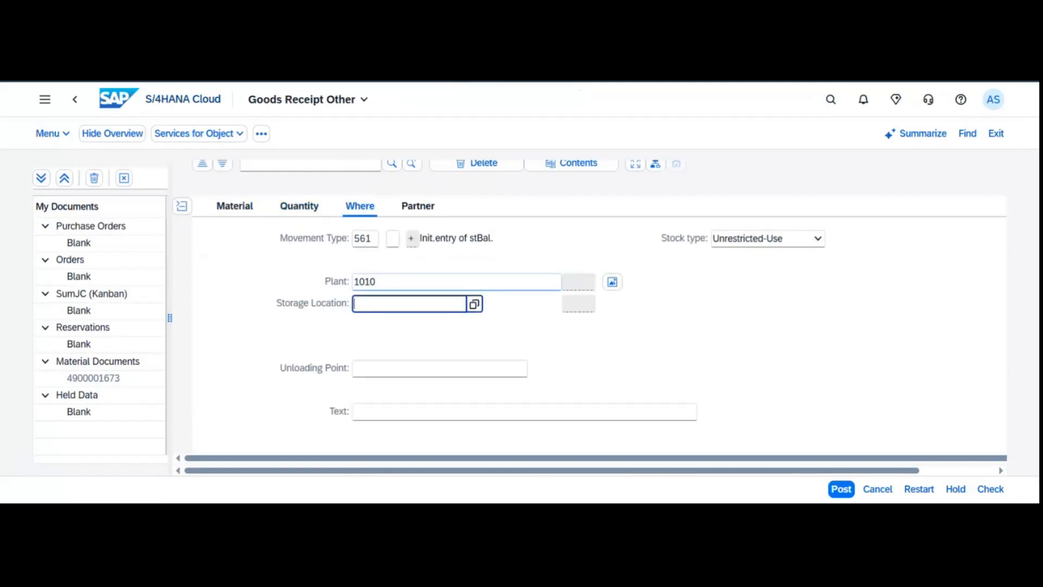
type("101A")
key("Return")
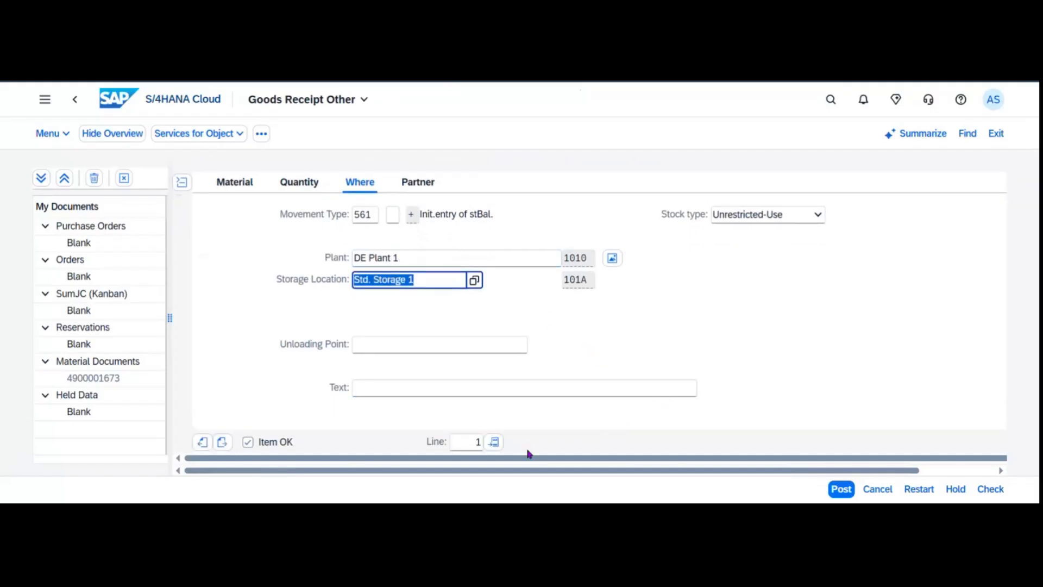
left_click(990, 488)
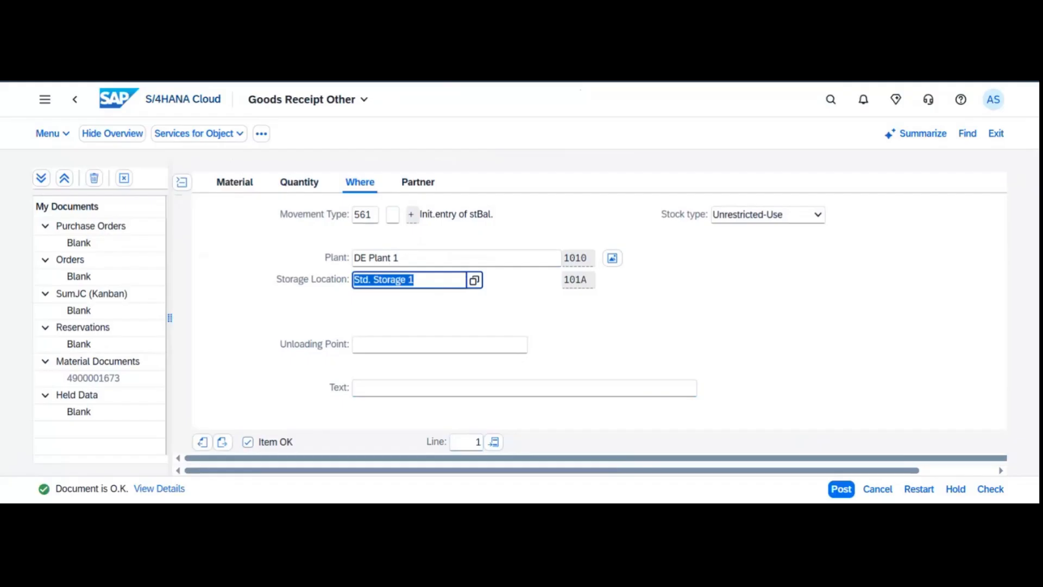
left_click(842, 490)
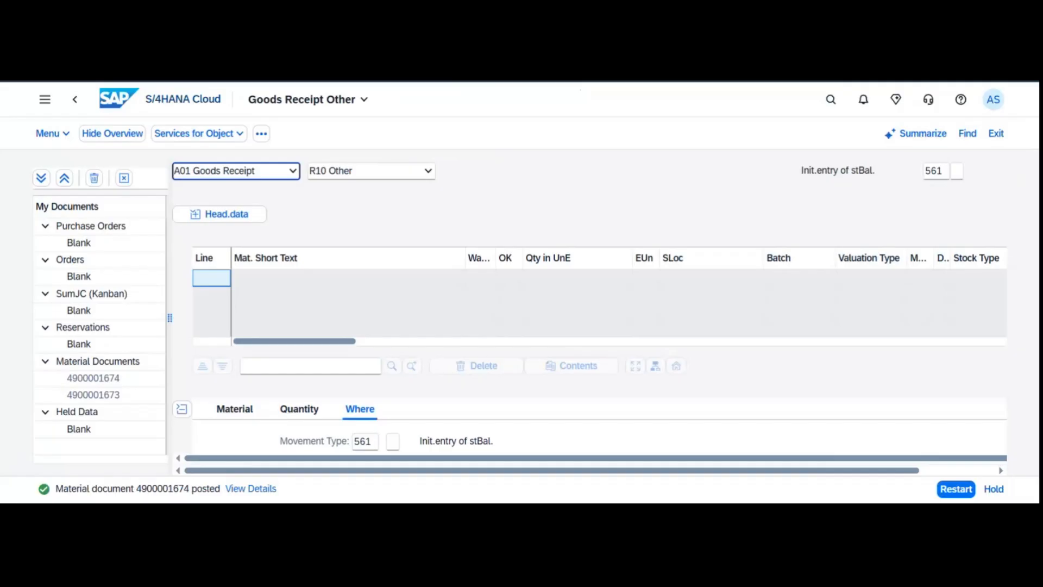
left_click(830, 100)
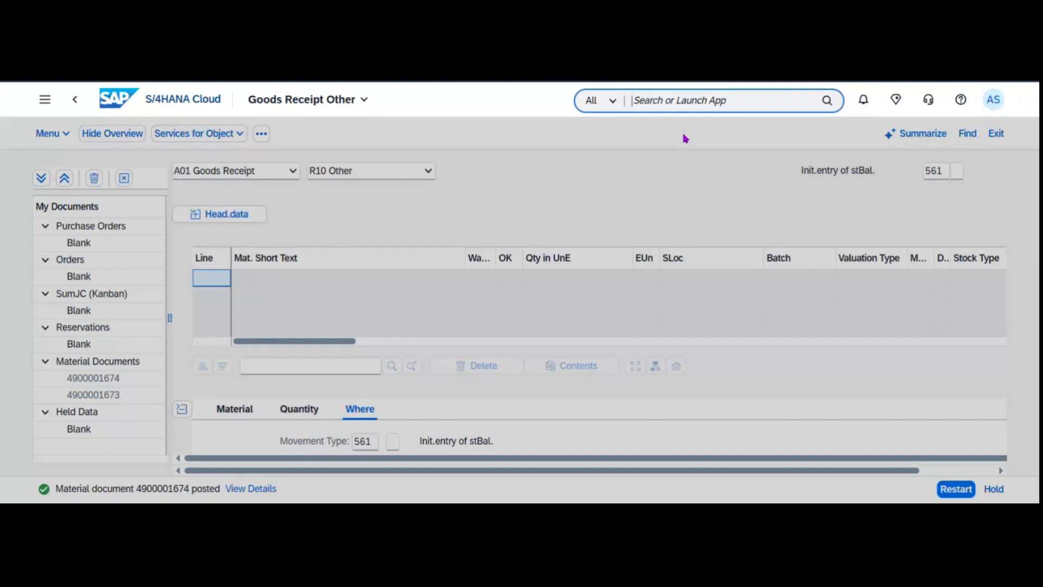
Open Display Bill of Material (CS03) for FG126, plant 1010, BOM usage 1.
type("CS03")
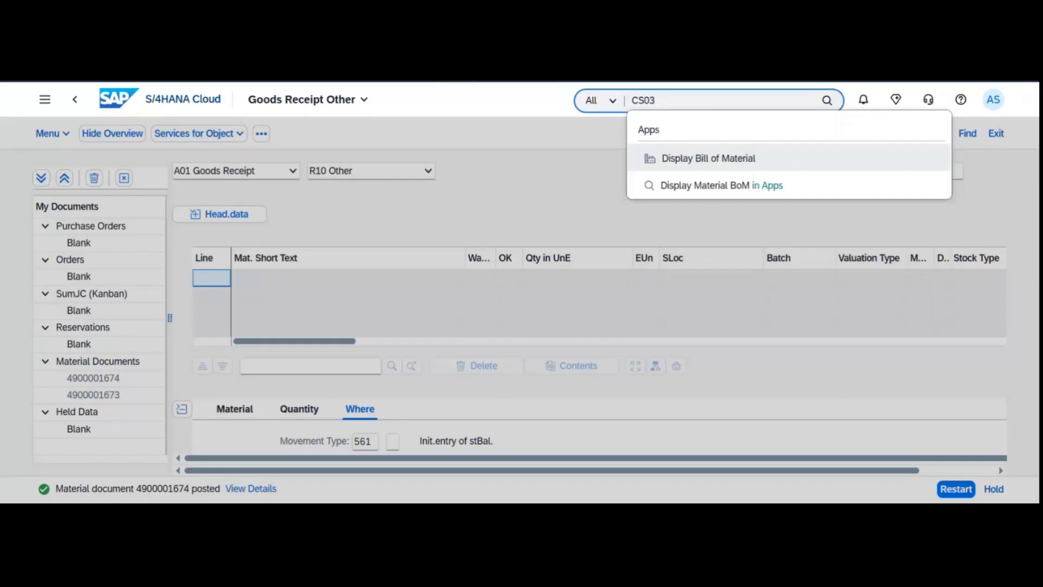
left_click(728, 161)
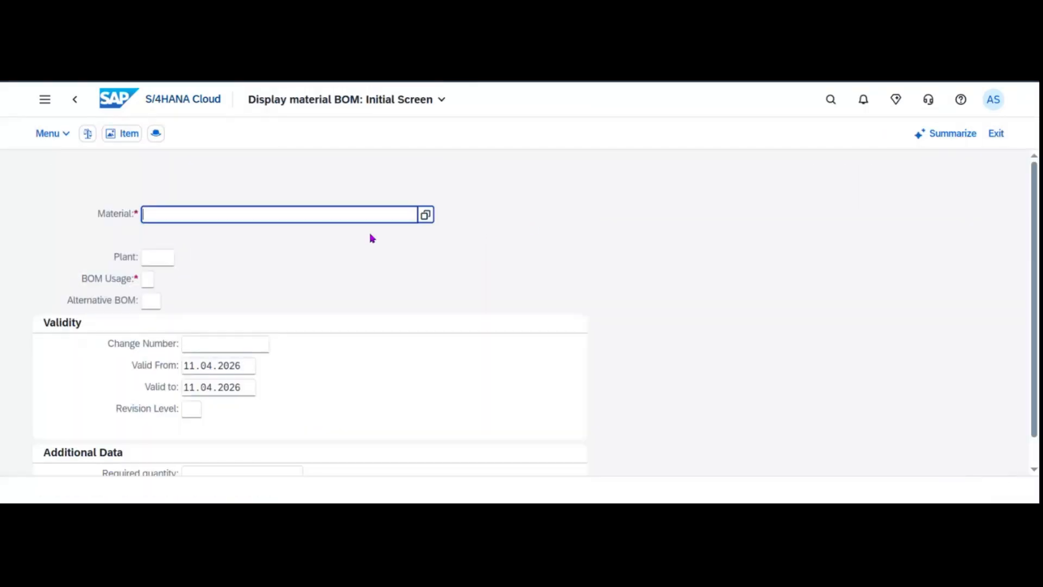
type("FG12")
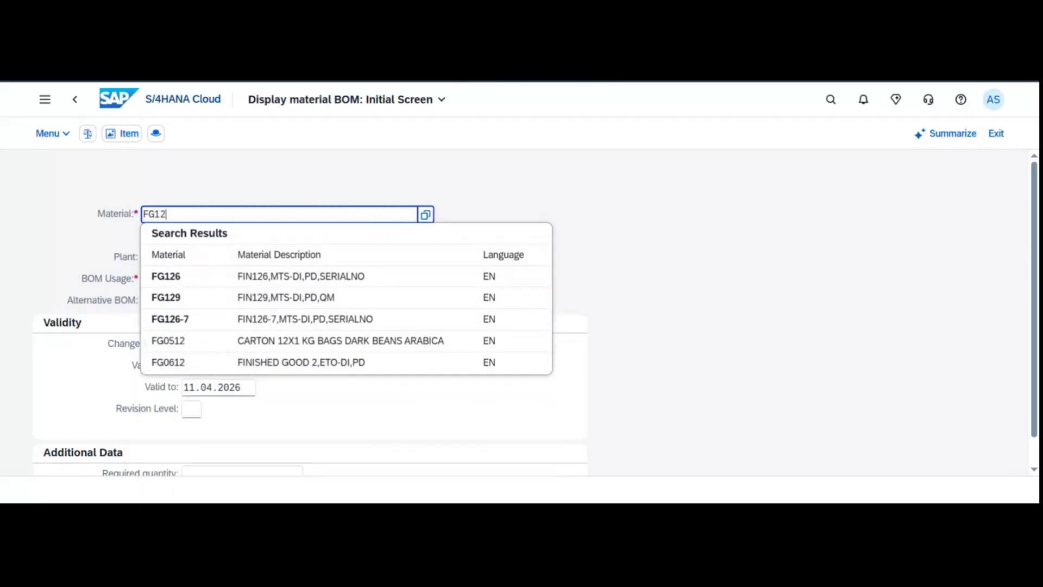
left_click(358, 277)
left_click(166, 261)
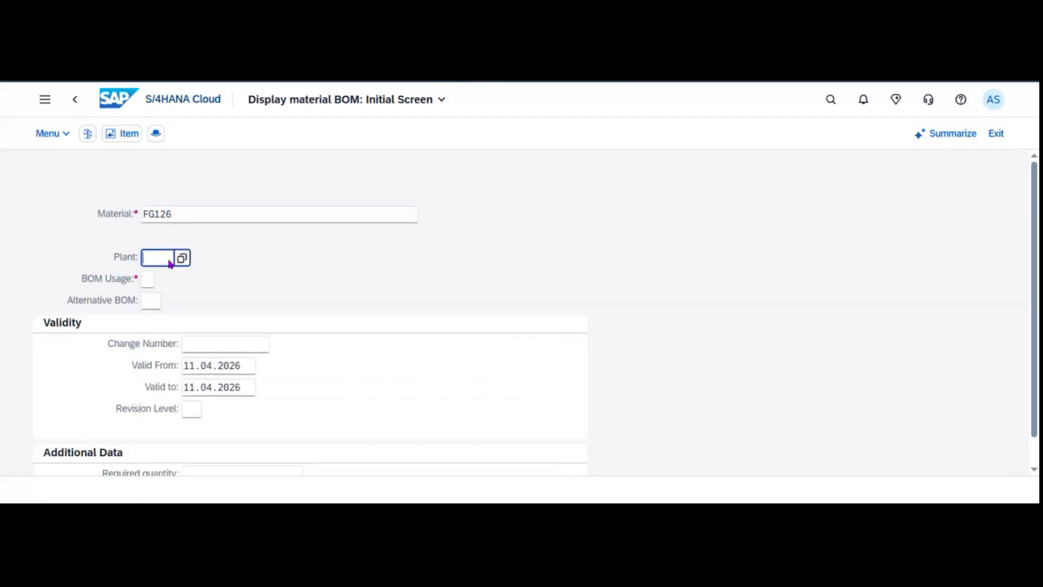
type("1010")
key("Tab")
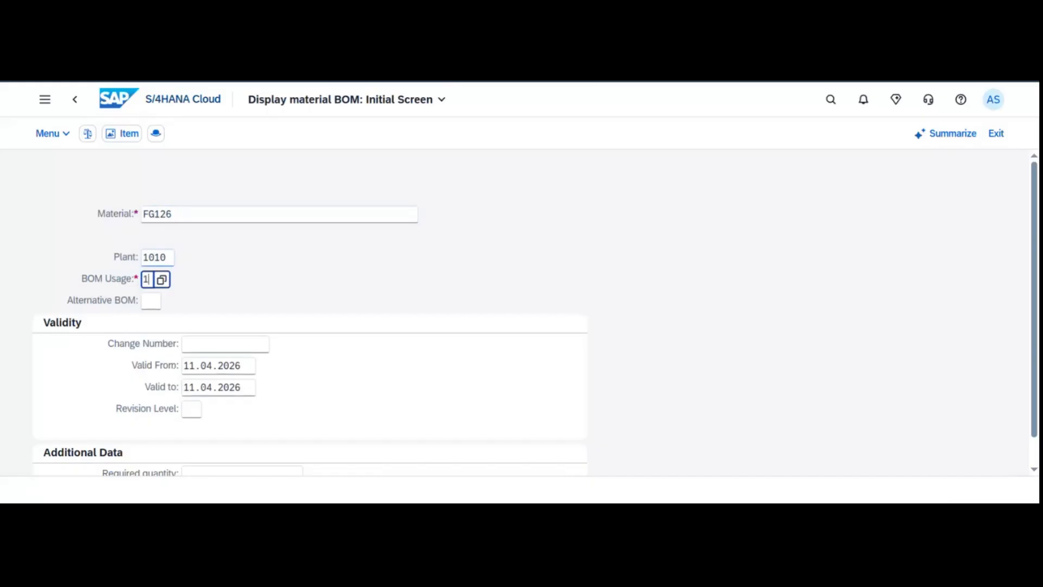
type("1")
key("Return")
In alternative BOM 1's item list, mark component item 0090 RM20, then return home.
left_click(70, 299)
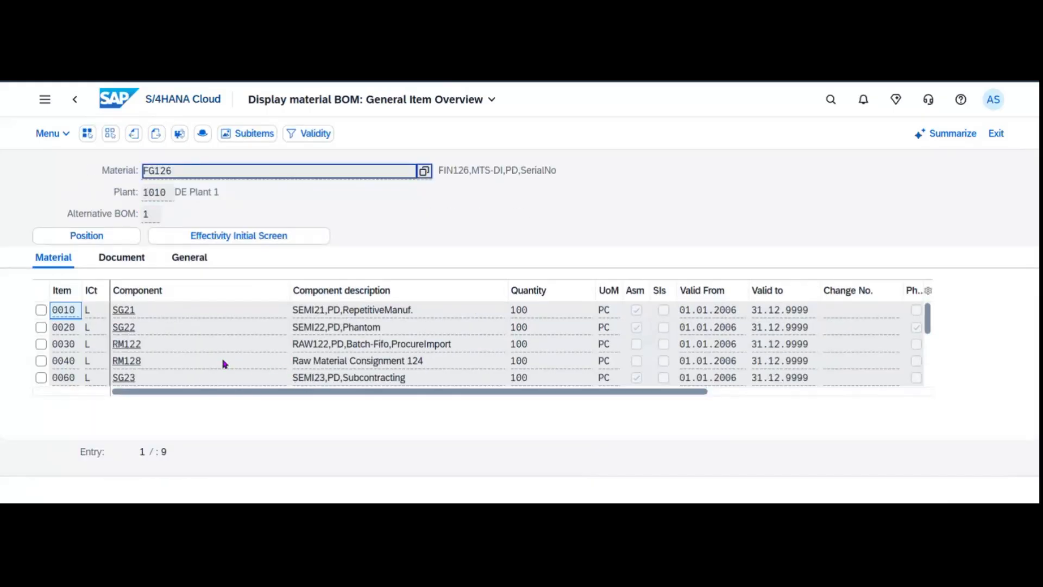
scroll(225, 363, "down", 3)
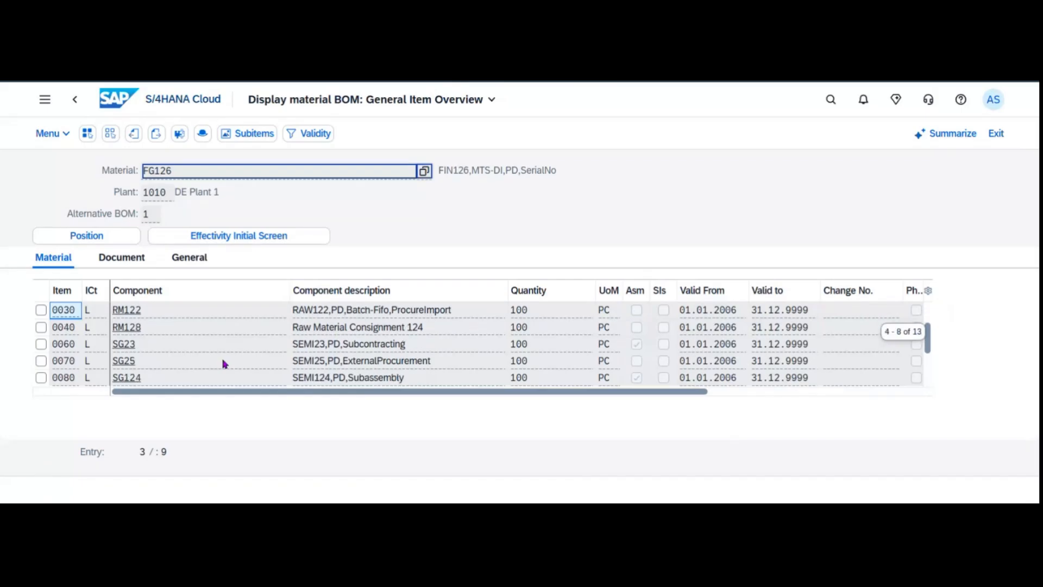
scroll(225, 364, "down", 1)
scroll(225, 364, "down", 1)
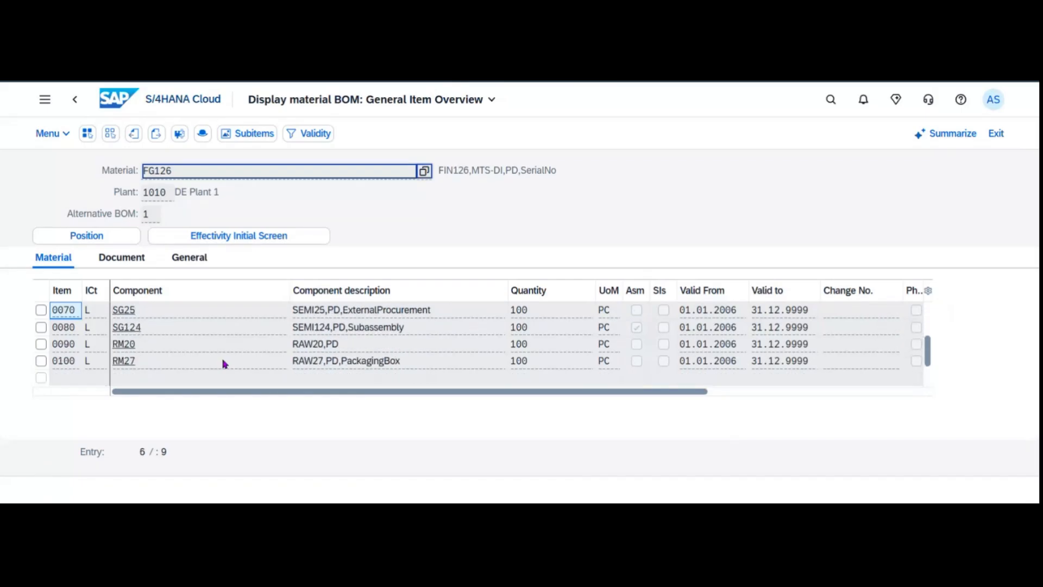
scroll(225, 364, "up", 5)
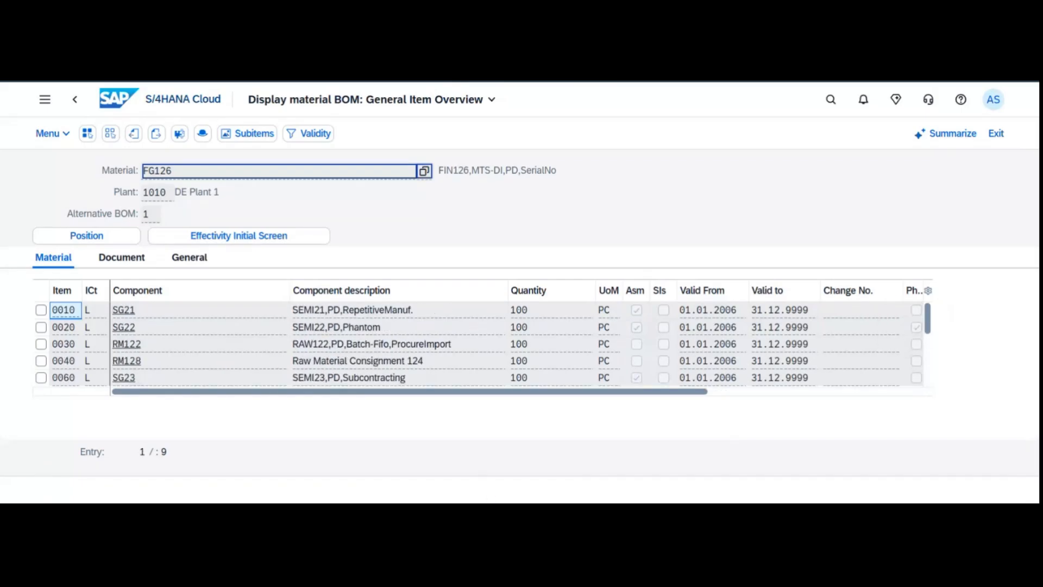
scroll(231, 372, "down", 3)
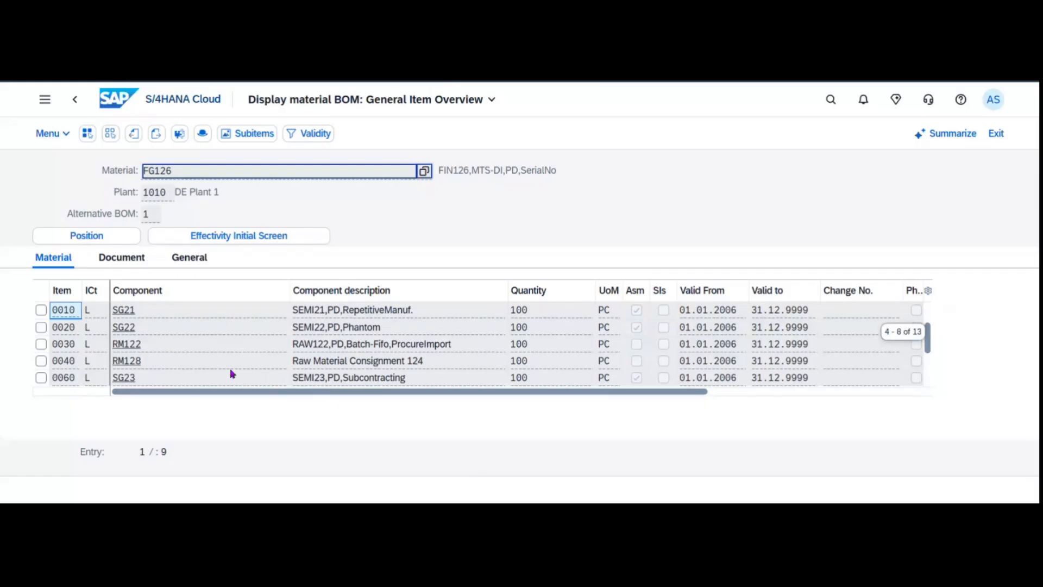
left_click(41, 377)
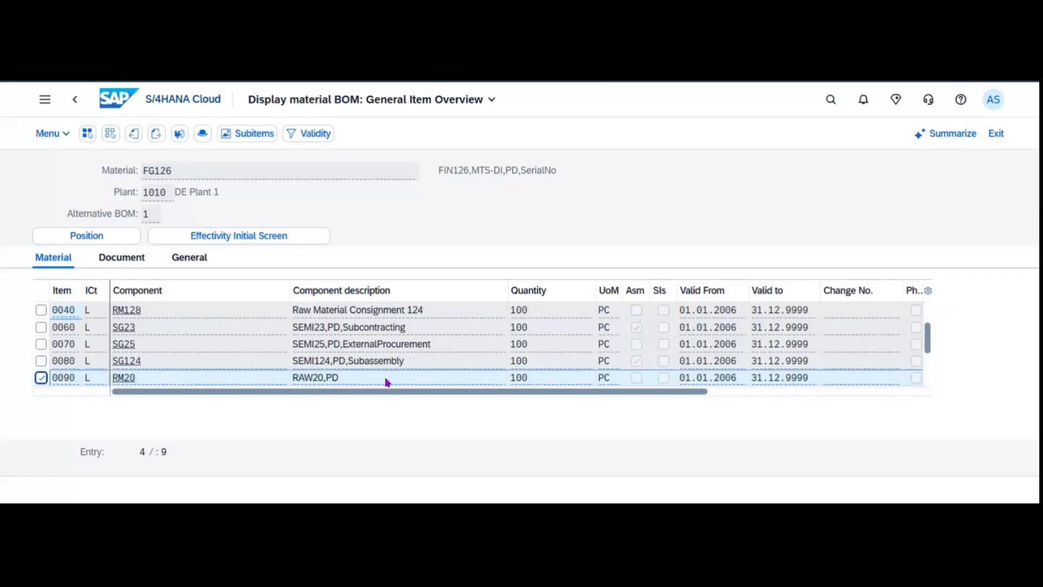
left_click(127, 102)
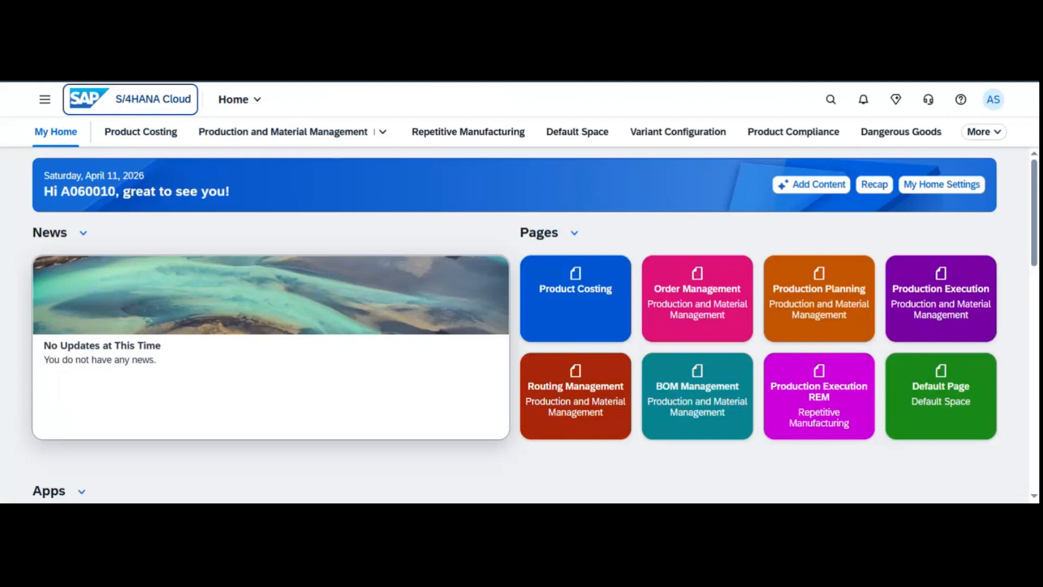
Search apps for 'manage stock', then replace the search text with 'Create Production Order'.
left_click(830, 100)
type("manage s")
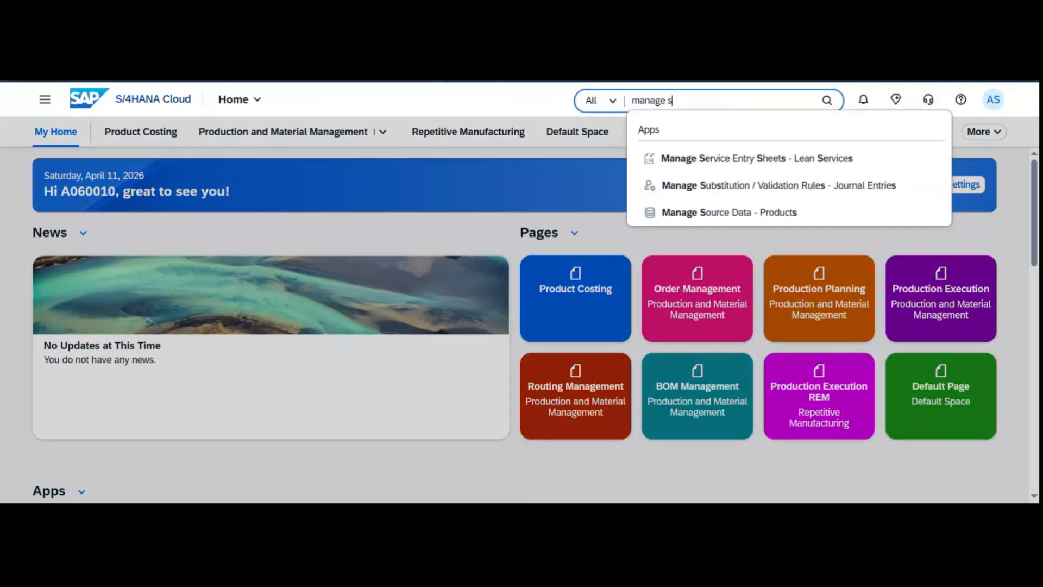
type("tock")
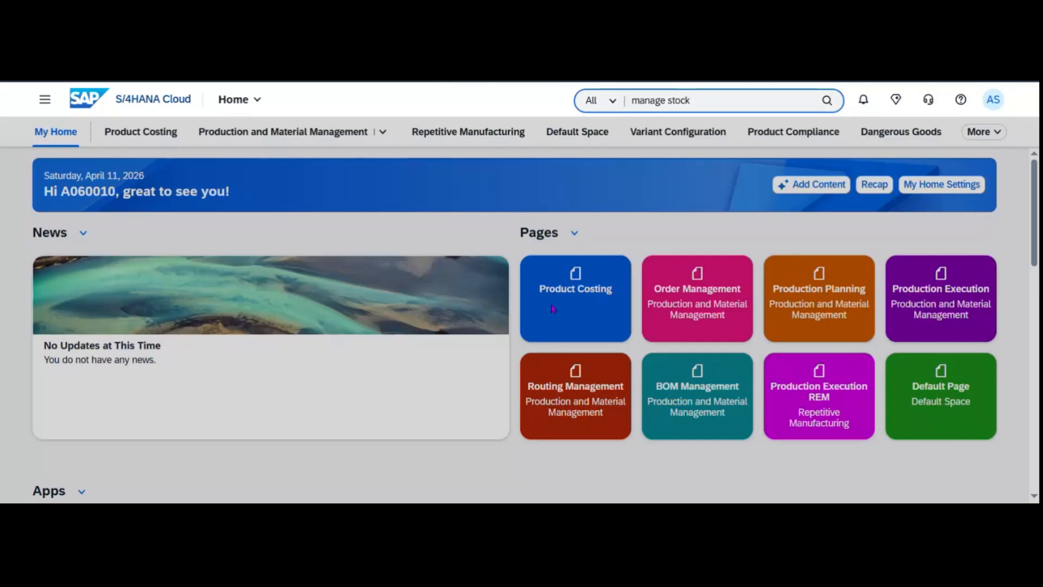
key("Return")
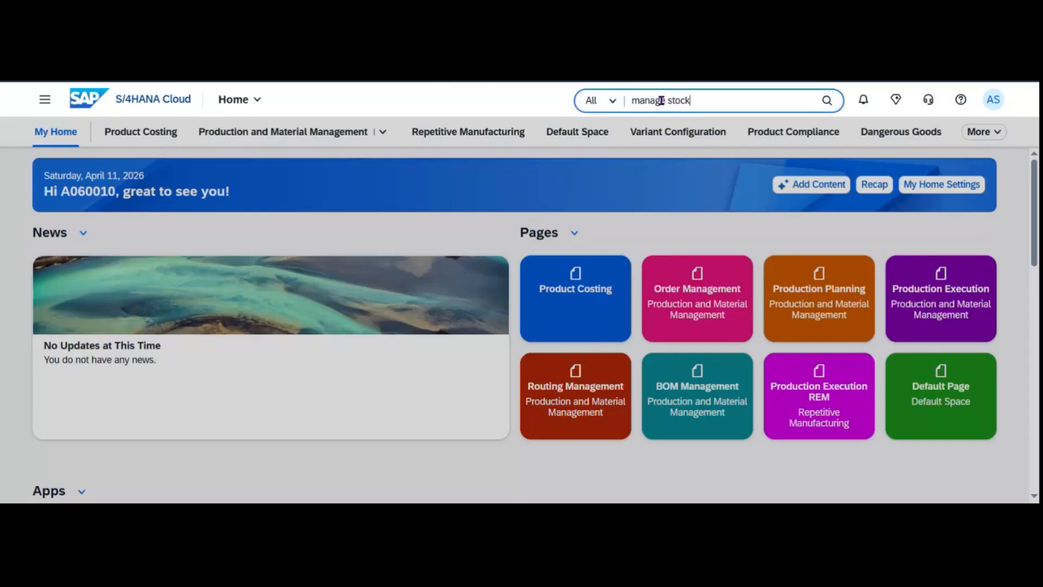
triple_click(661, 100)
type("Create Production Order")
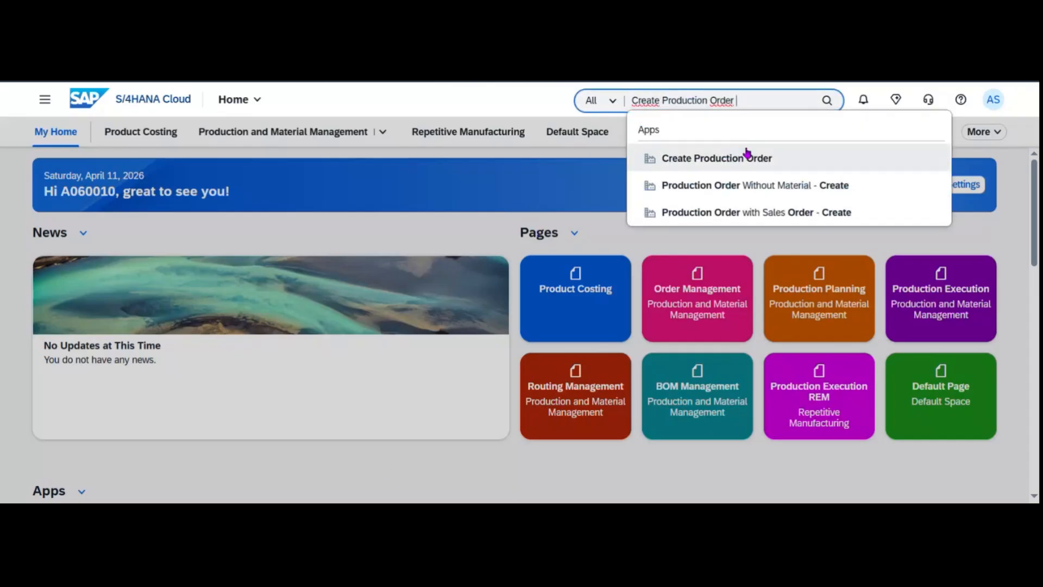
Open Create Production Order and enter material FG126 with production plant 1010.
left_click(744, 160)
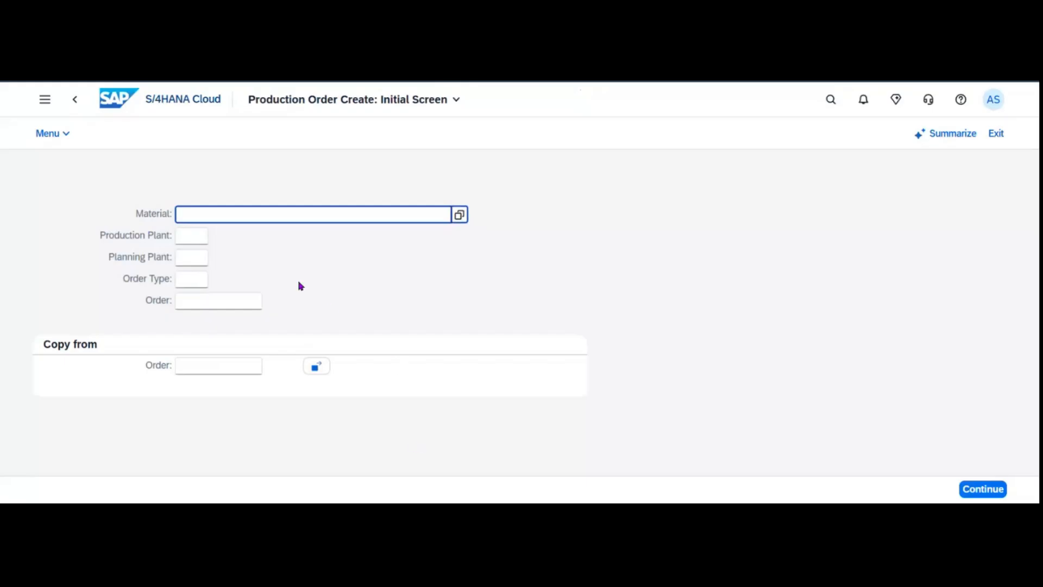
type("G")
type("1")
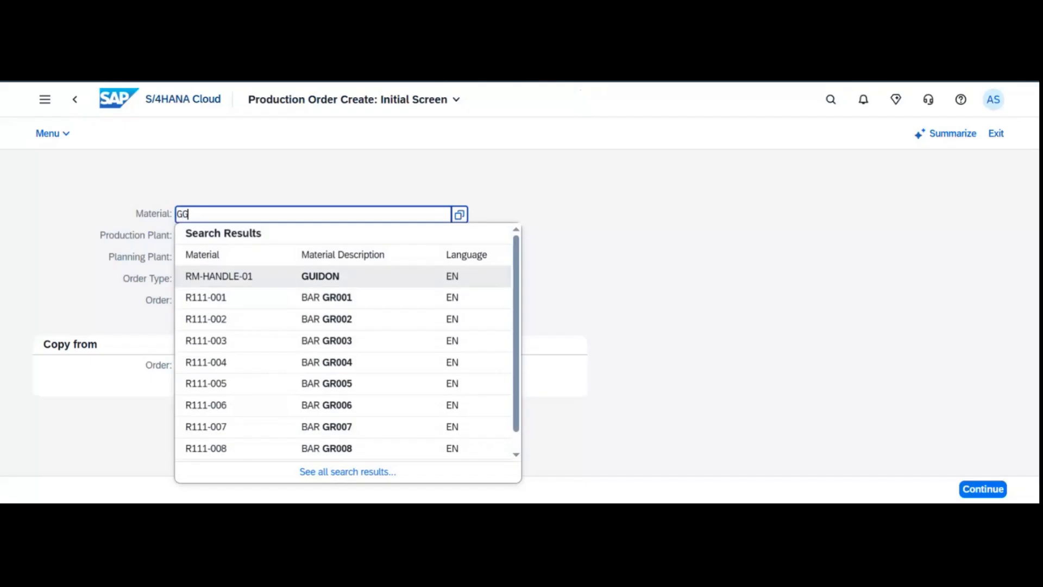
key("BackSpace")
key("BackSpace")
type("fg126")
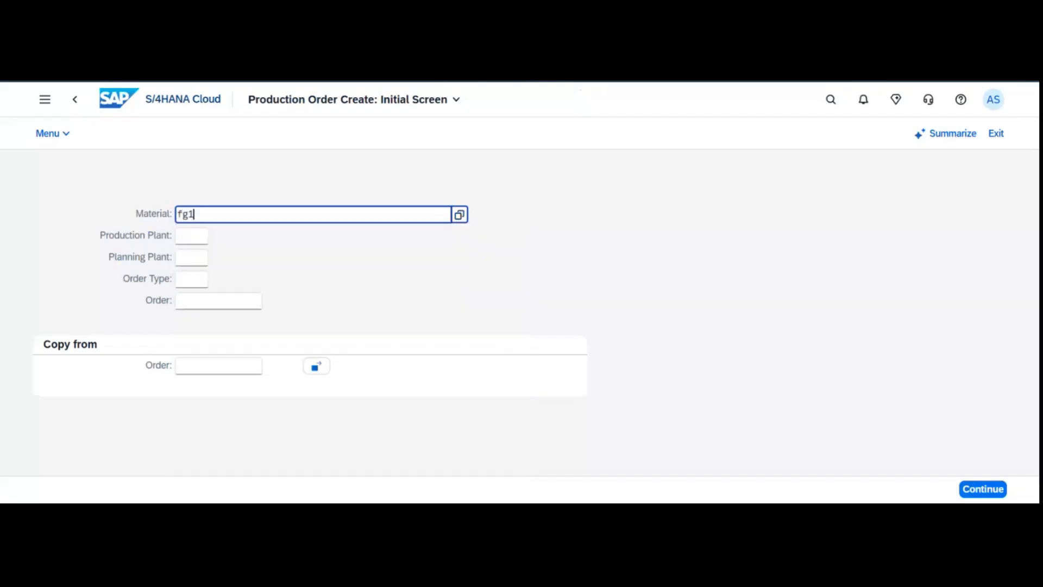
key("Tab")
key("Tab")
key("shift+Tab")
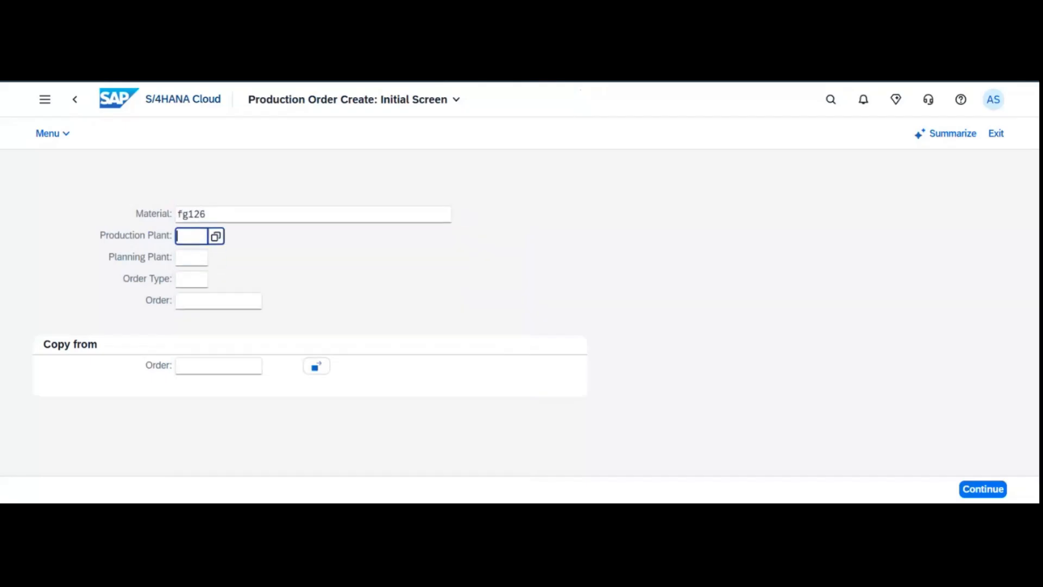
type("1010")
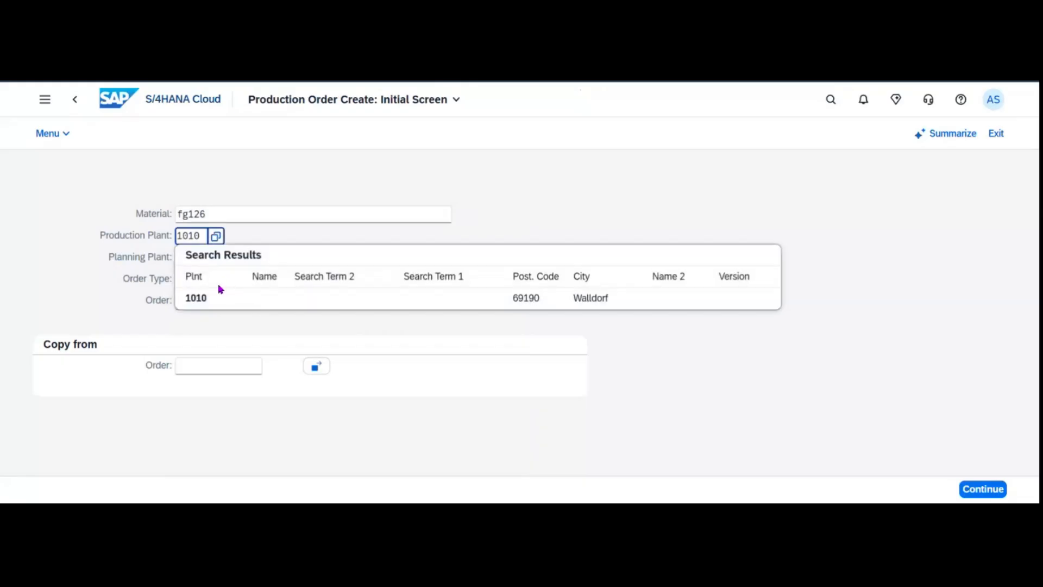
left_click(192, 297)
Set the order type to rework order type YBW1, correcting an initial YBM1 pick.
left_click(198, 282)
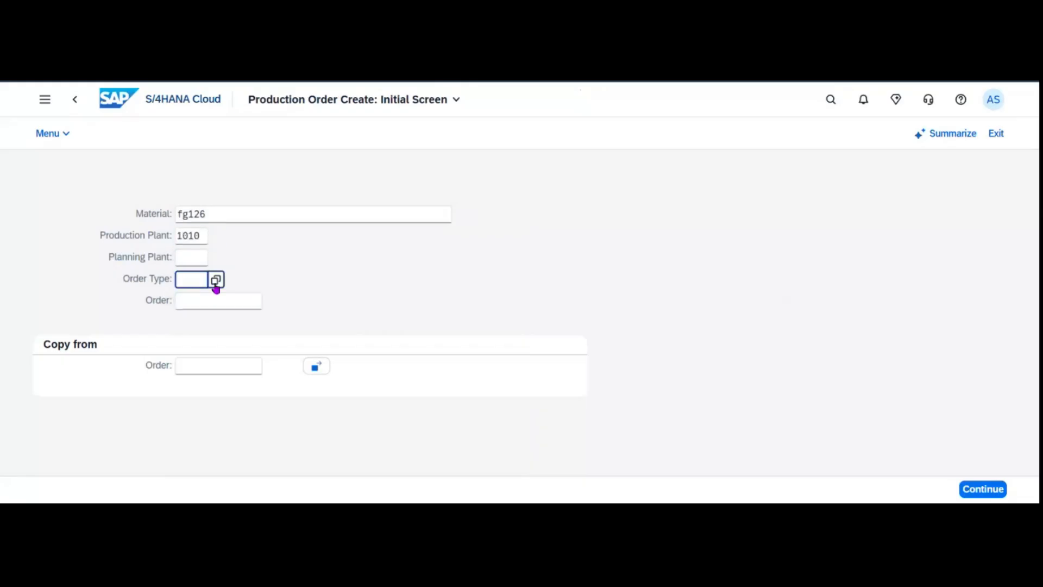
left_click(216, 281)
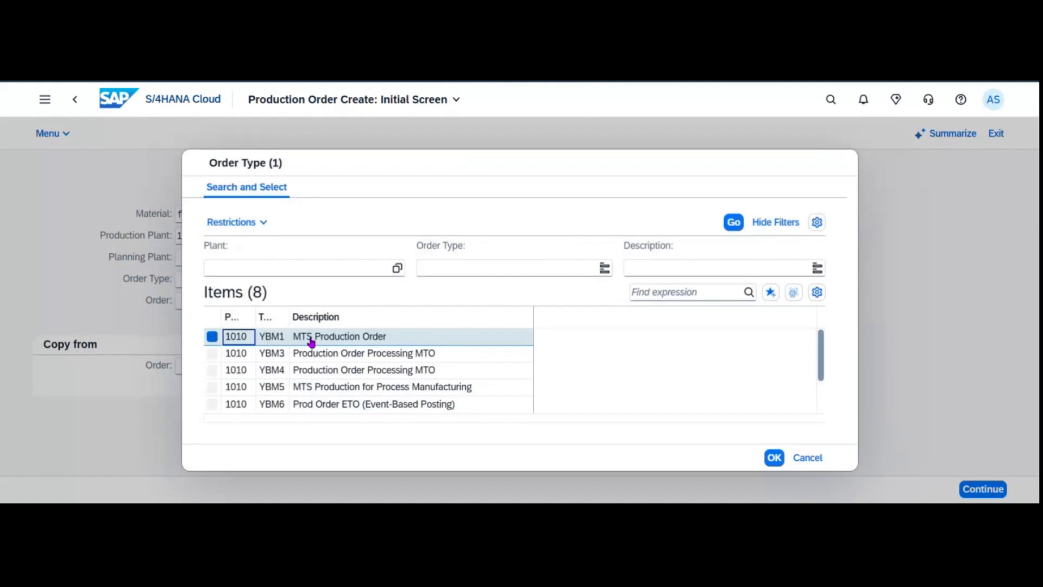
left_click(422, 339)
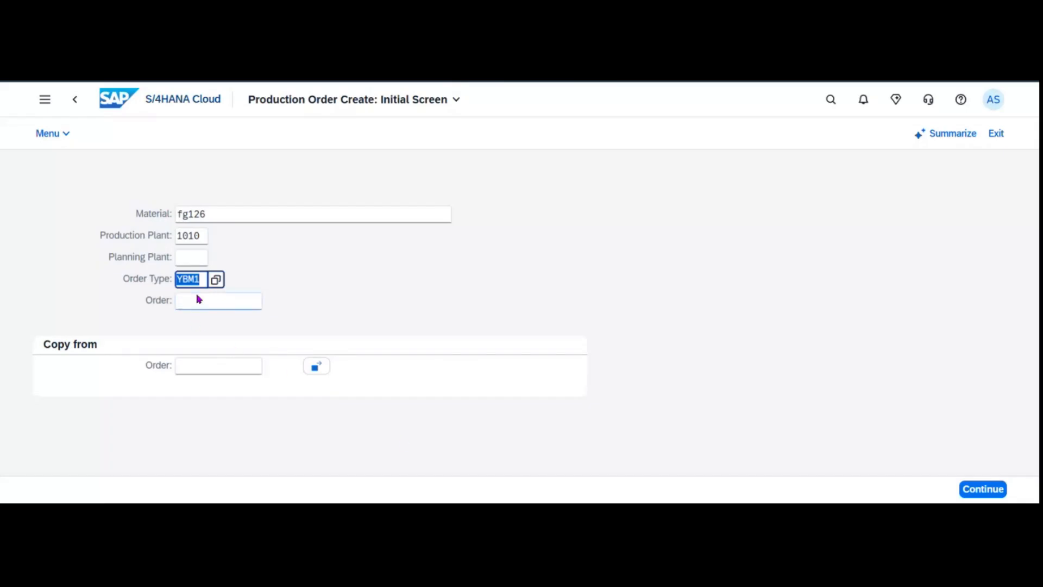
left_click(216, 283)
scroll(443, 369, "down", 1)
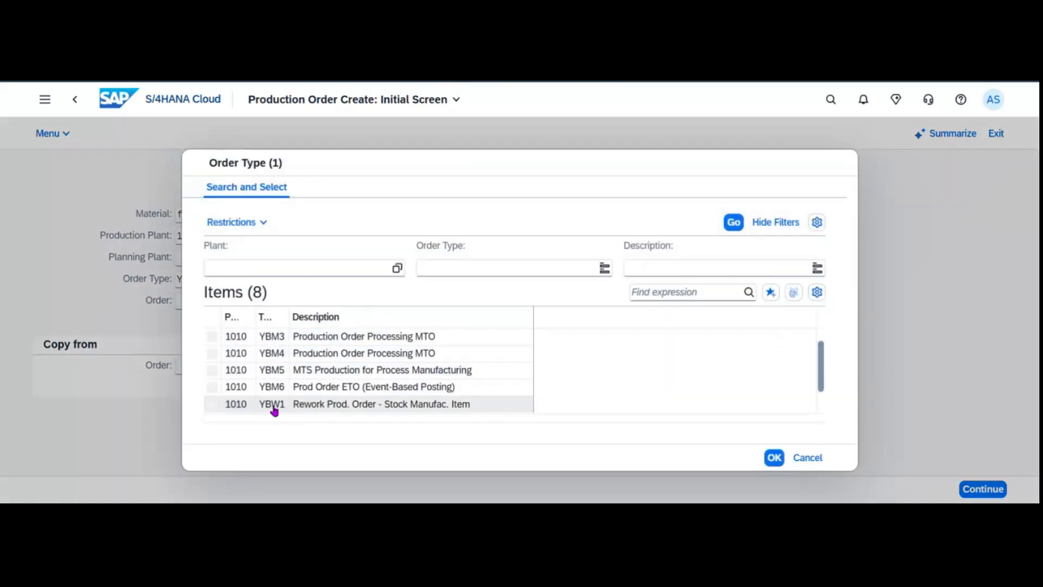
scroll(273, 409, "up", 1)
scroll(314, 375, "down", 3)
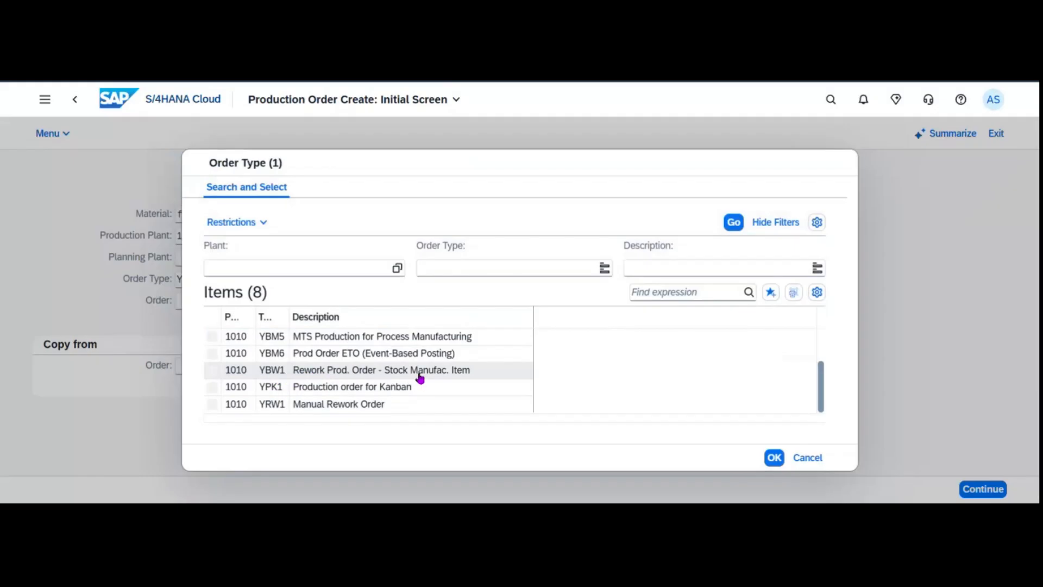
scroll(421, 369, "up", 3)
scroll(356, 348, "down", 1)
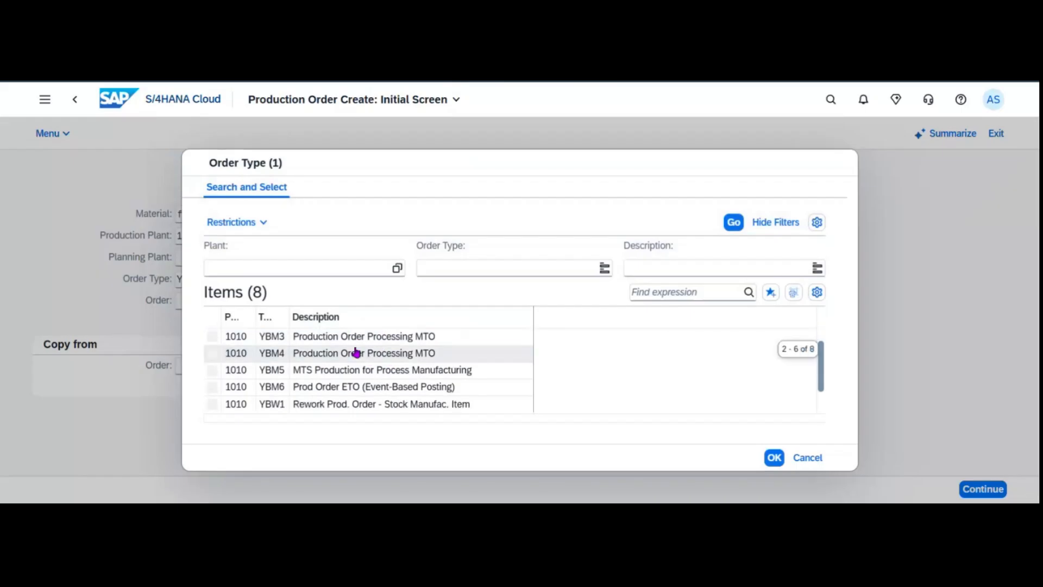
left_click(315, 404)
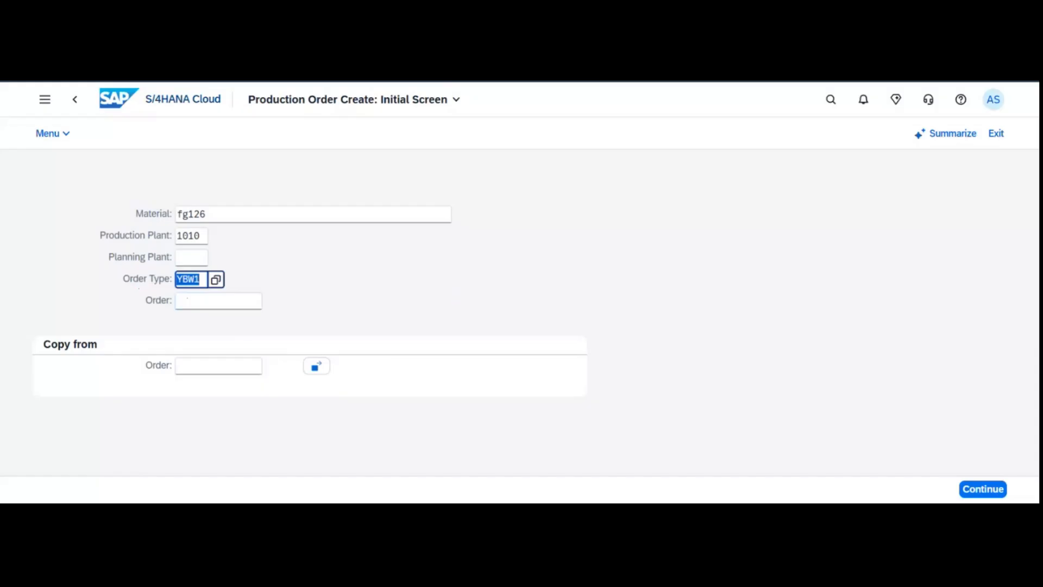
Set total quantity 1 and scheduling type 4 Current date, accepting the non-working-day warning.
key("Return")
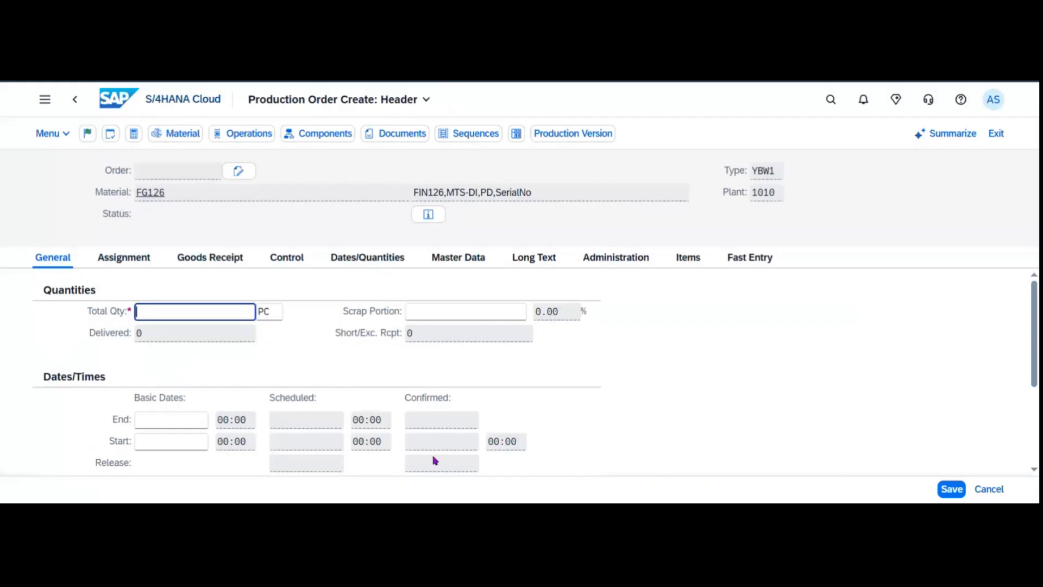
type("1")
scroll(261, 353, "down", 3)
left_click(246, 391)
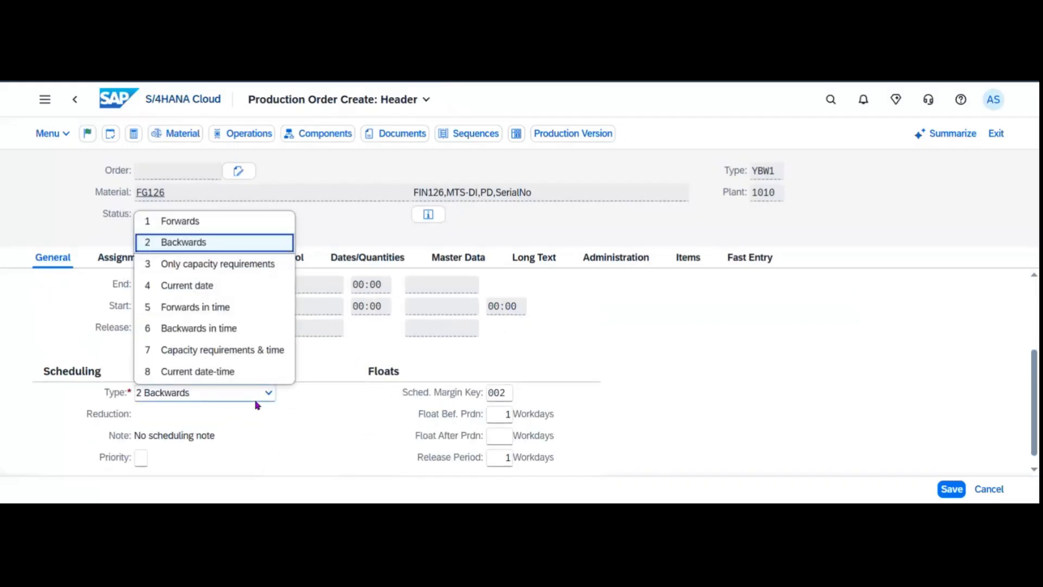
left_click(687, 351)
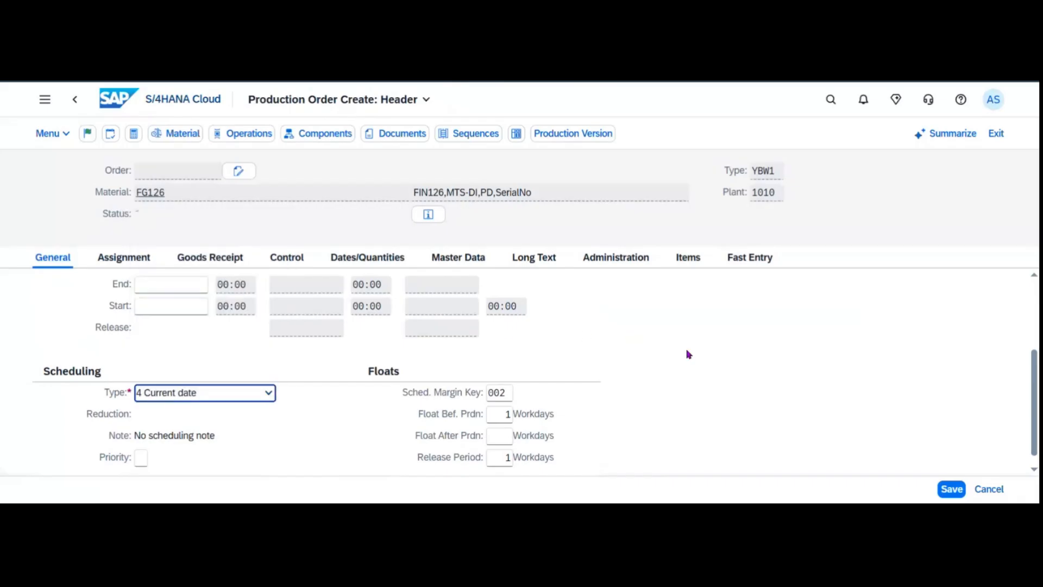
key("Return")
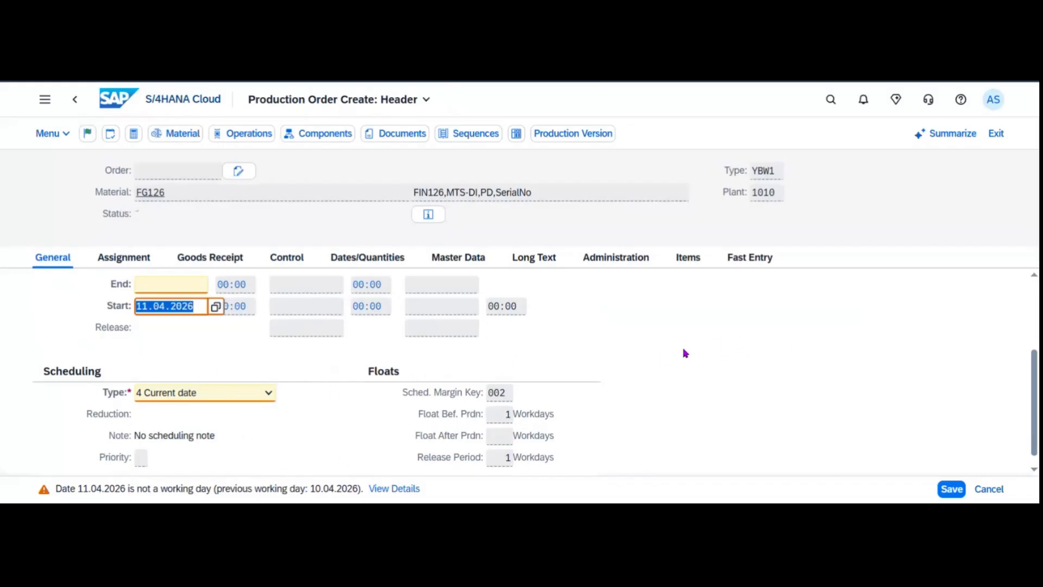
key("Return")
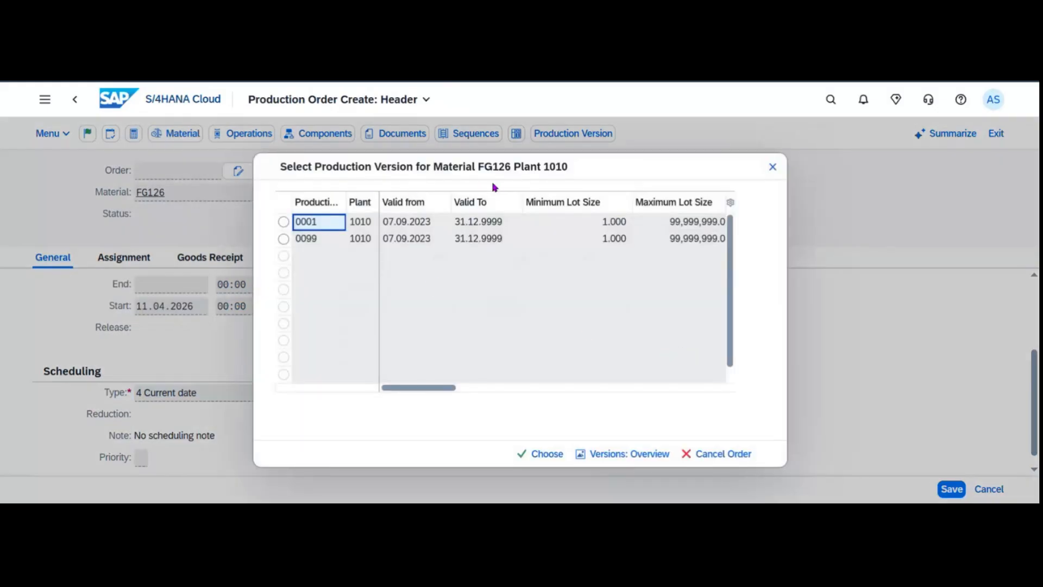
Choose production version 0099 and save, creating production order 6000000.
left_click(283, 239)
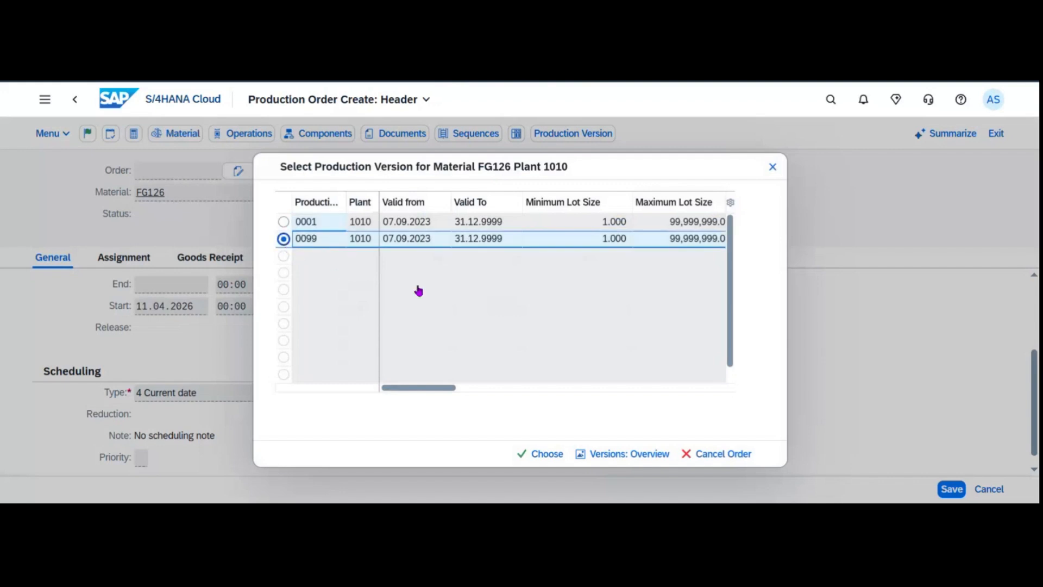
left_click(545, 454)
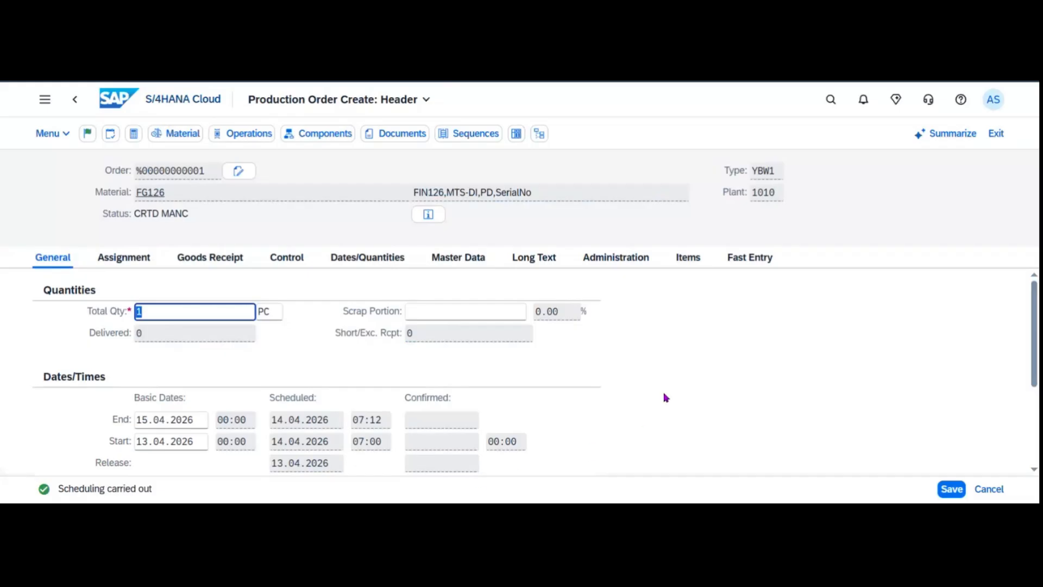
key("ctrl+s")
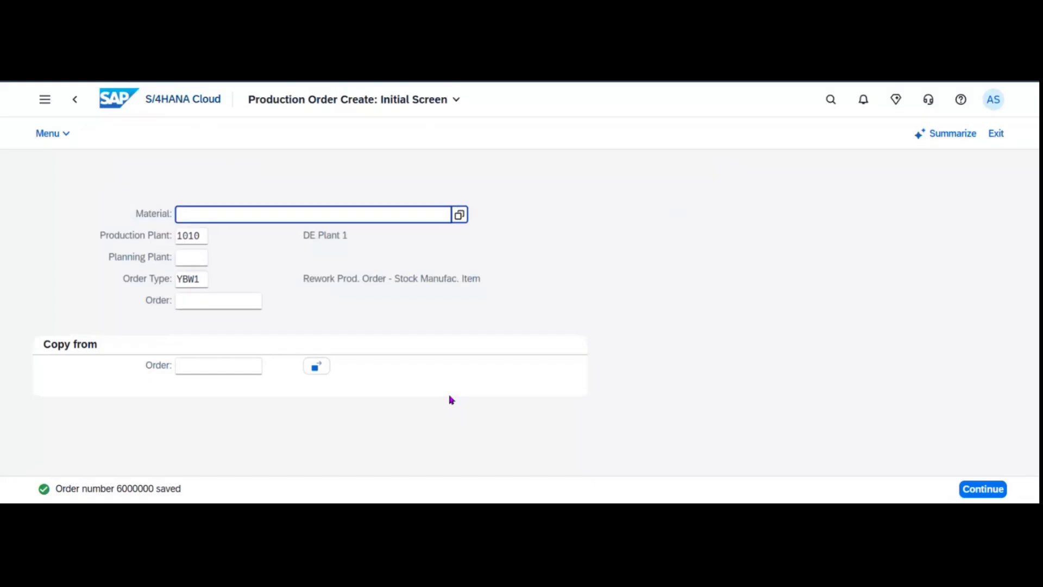
left_click(118, 112)
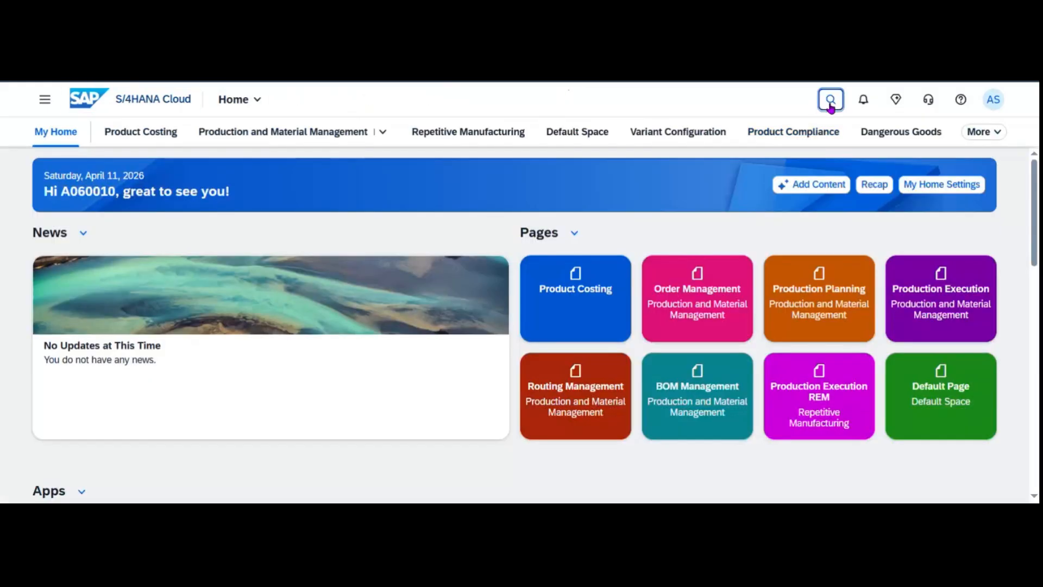
Search 'manage production order' and open the Manage Production Orders suggestion.
left_click(830, 100)
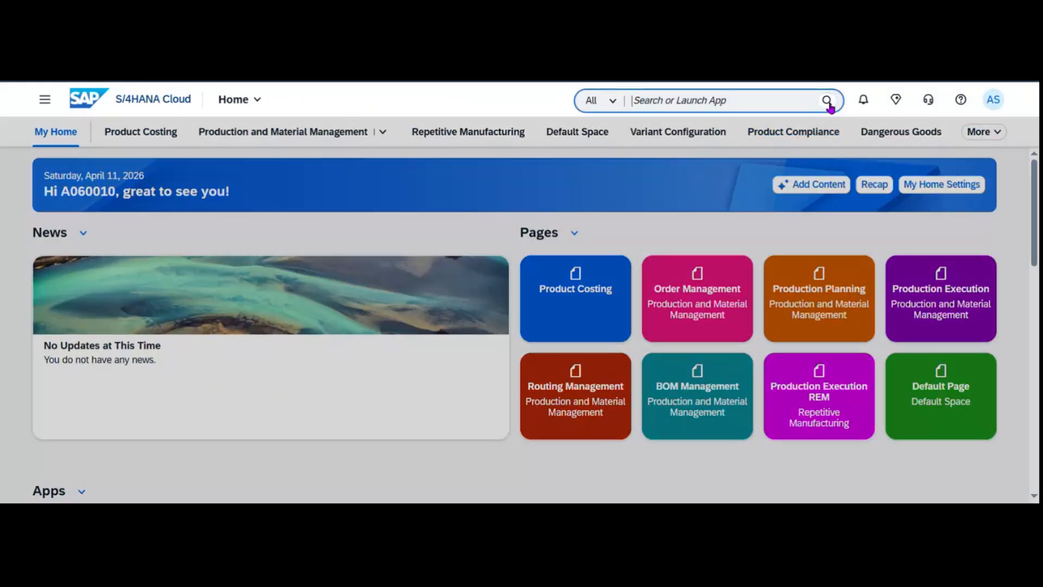
type("manage product")
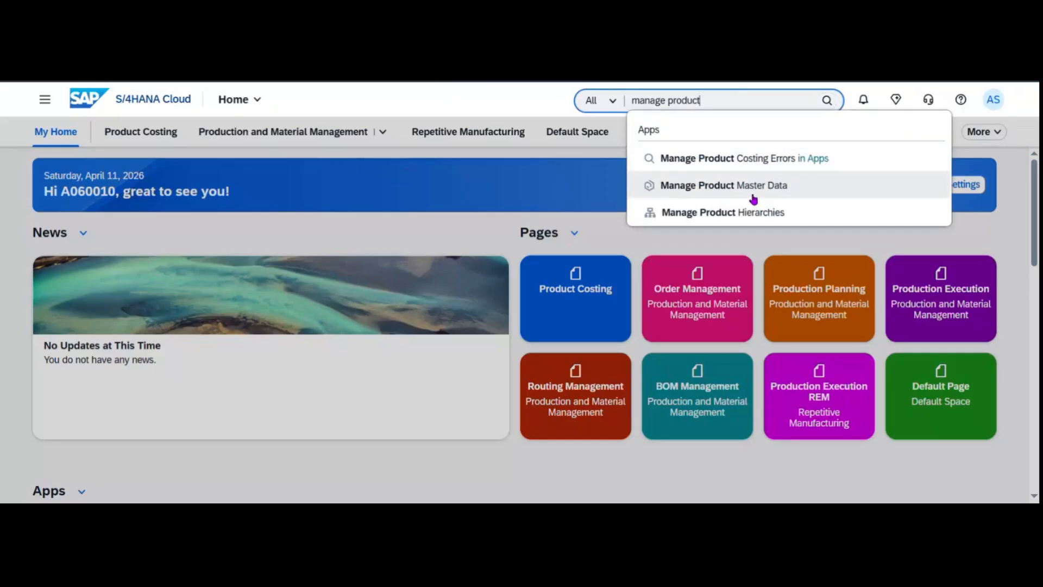
type("ion order")
left_click(700, 166)
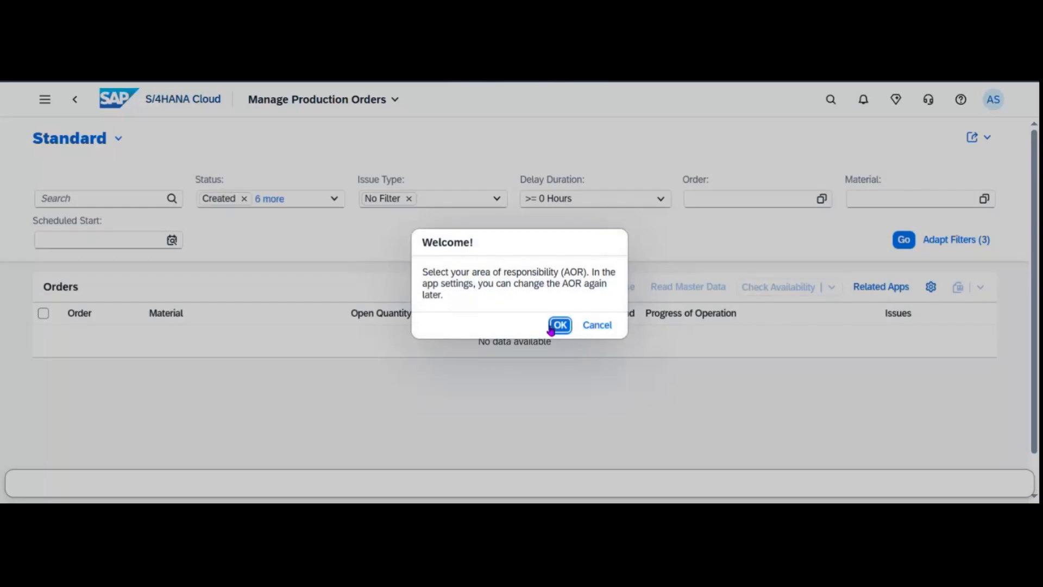
Select all 36 plant–supervisor combinations, assign them, and return to the order list.
left_click(559, 329)
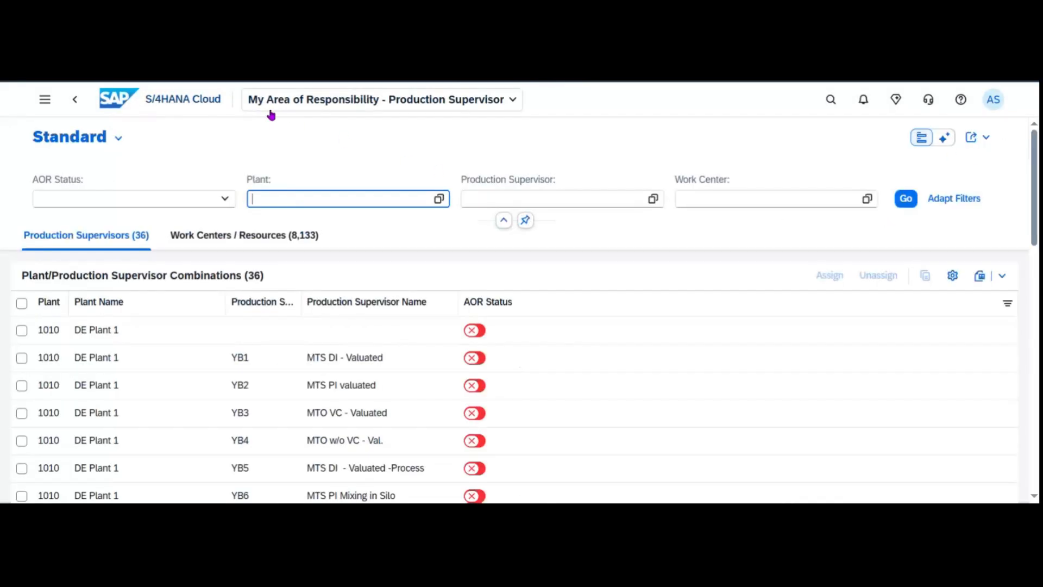
left_click(22, 303)
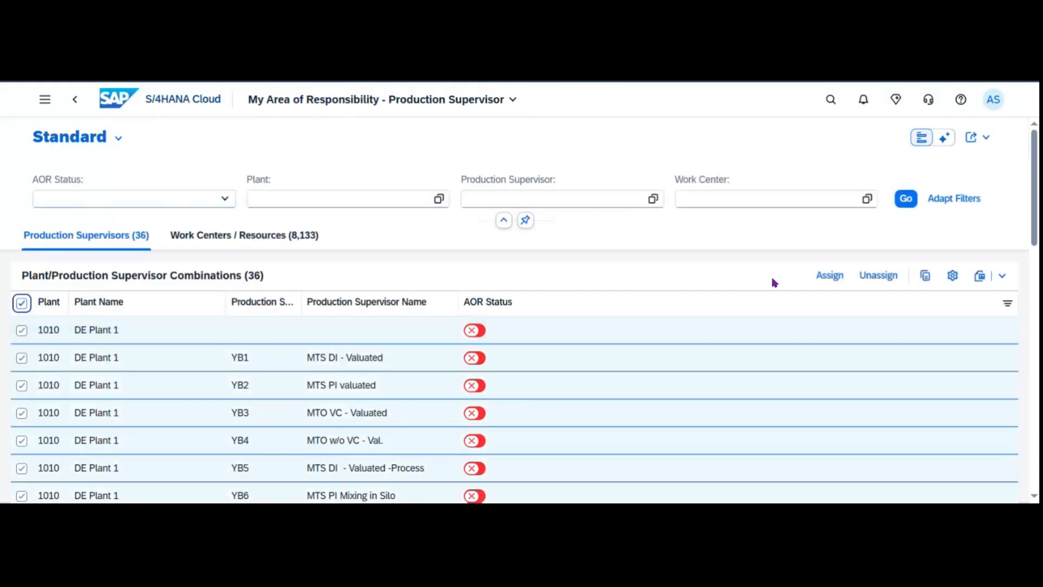
left_click(836, 281)
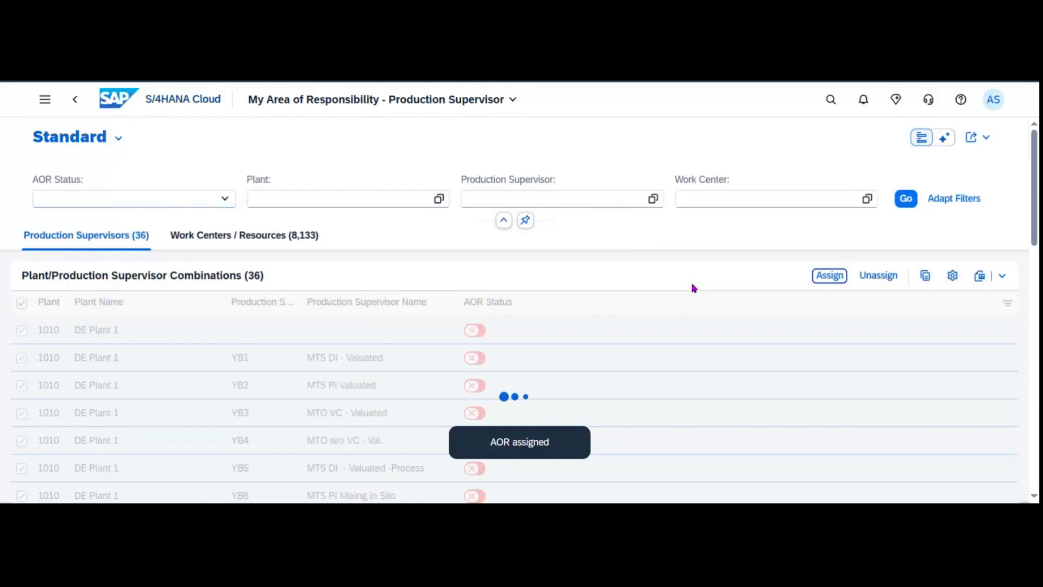
left_click(70, 106)
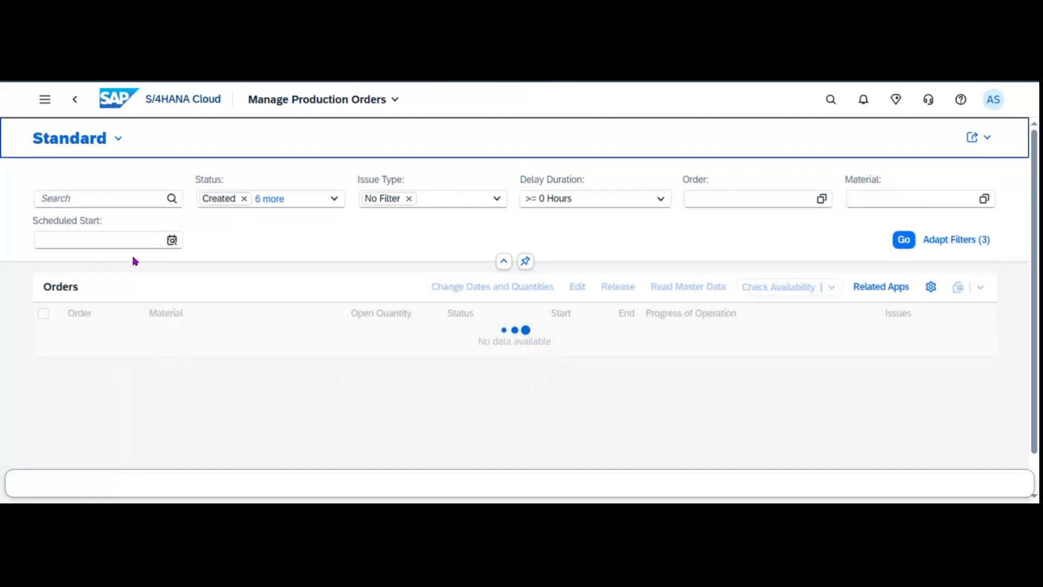
Filter by material FG126, release order 6000000, and open its details.
left_click(859, 198)
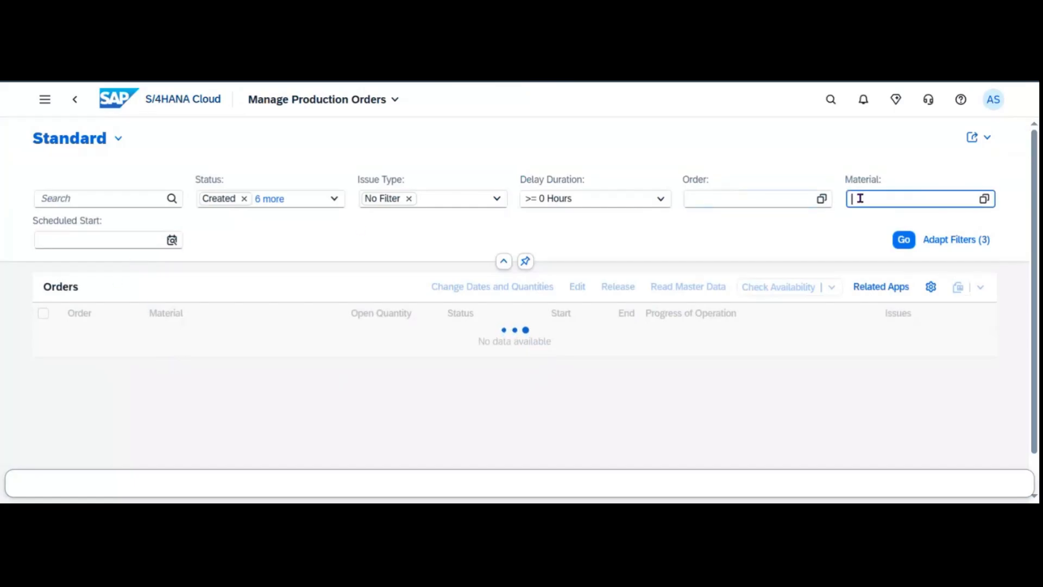
type("FG126")
key("Return")
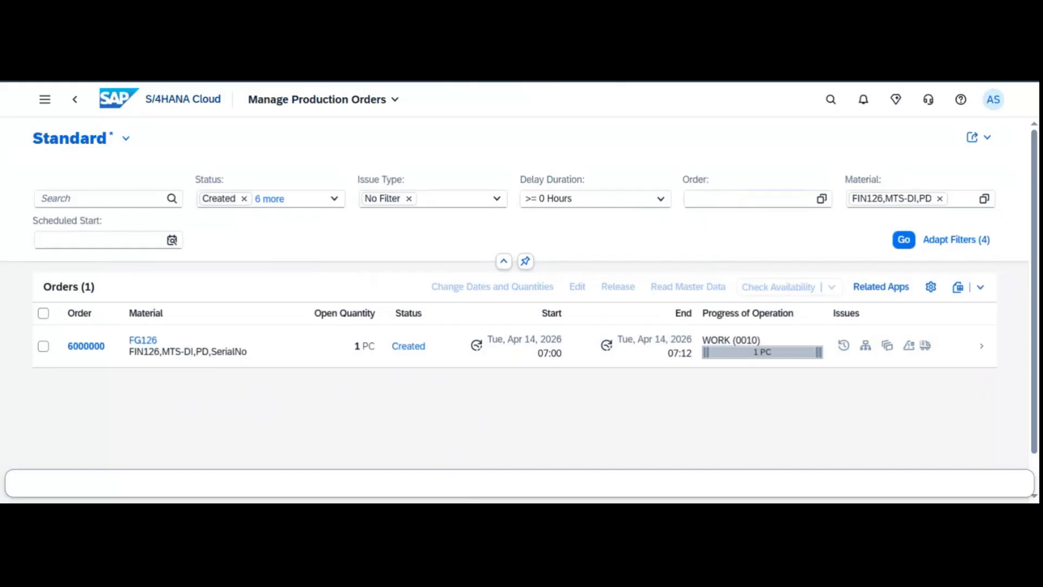
left_click(44, 346)
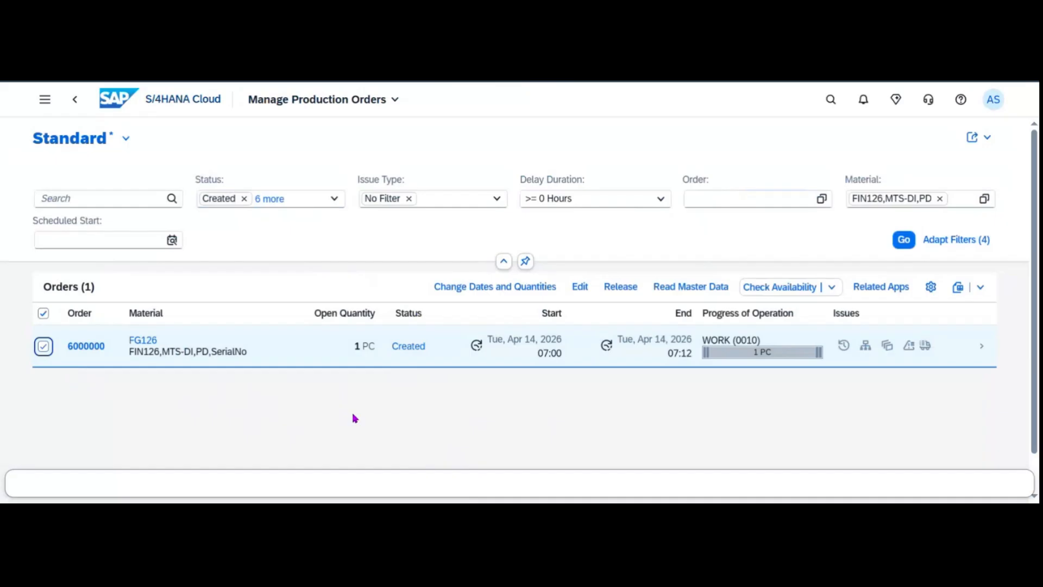
left_click(625, 289)
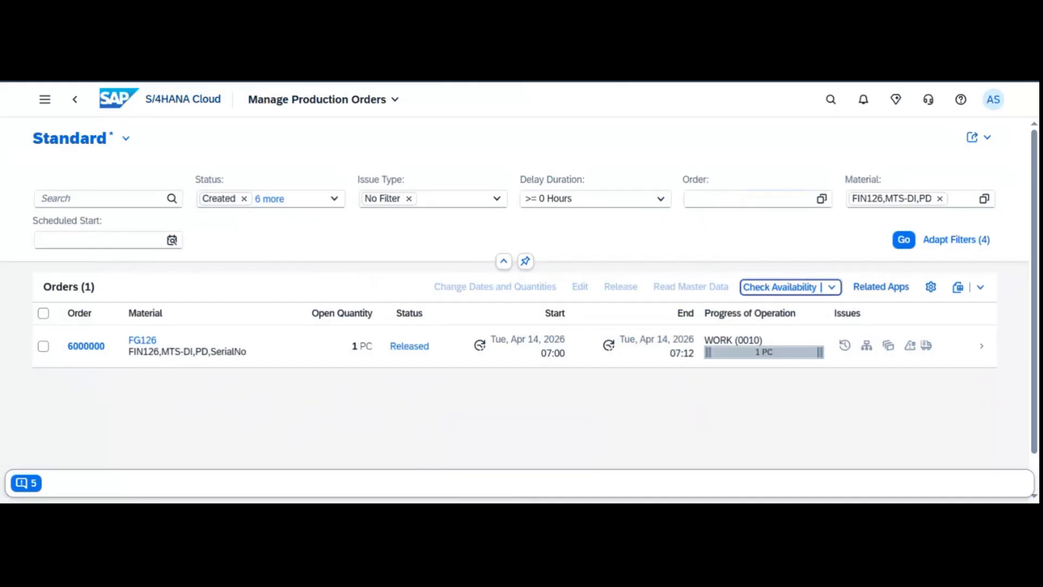
left_click(982, 346)
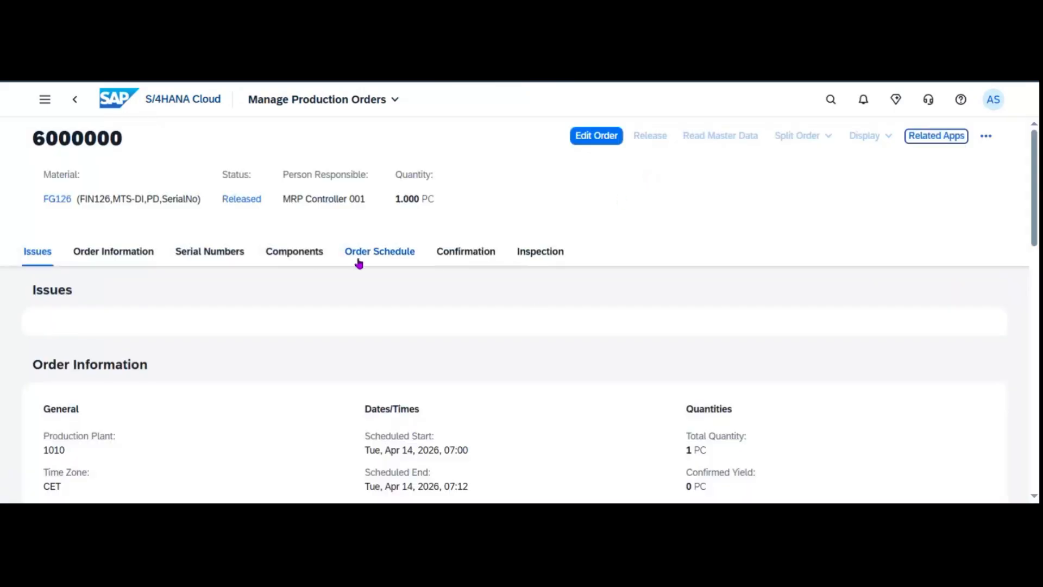
Review order 6000000's FG126 component and operation schedule, then search for the Post Goods Movement app.
left_click(302, 252)
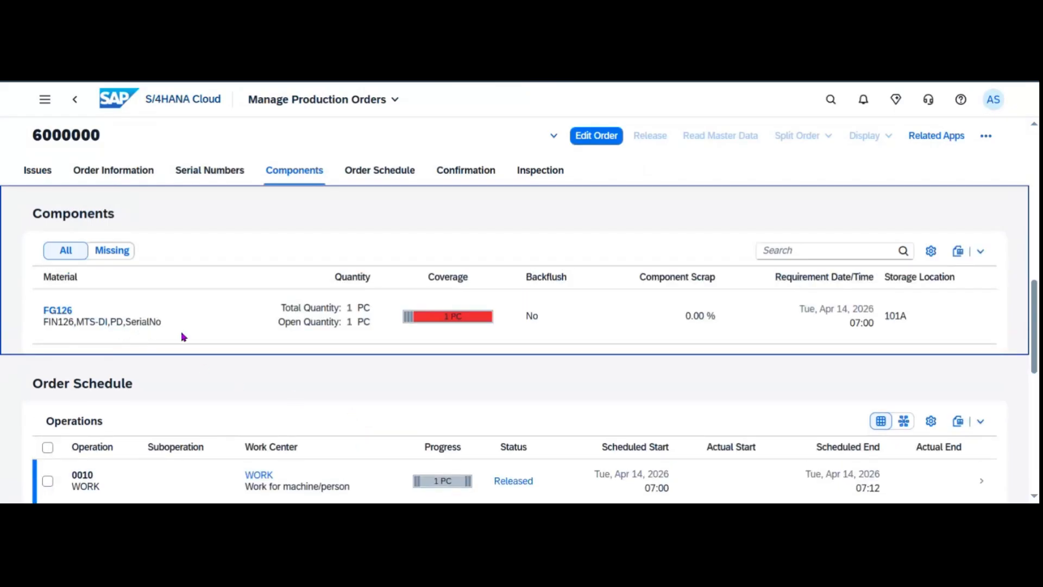
scroll(163, 478, "down", 2)
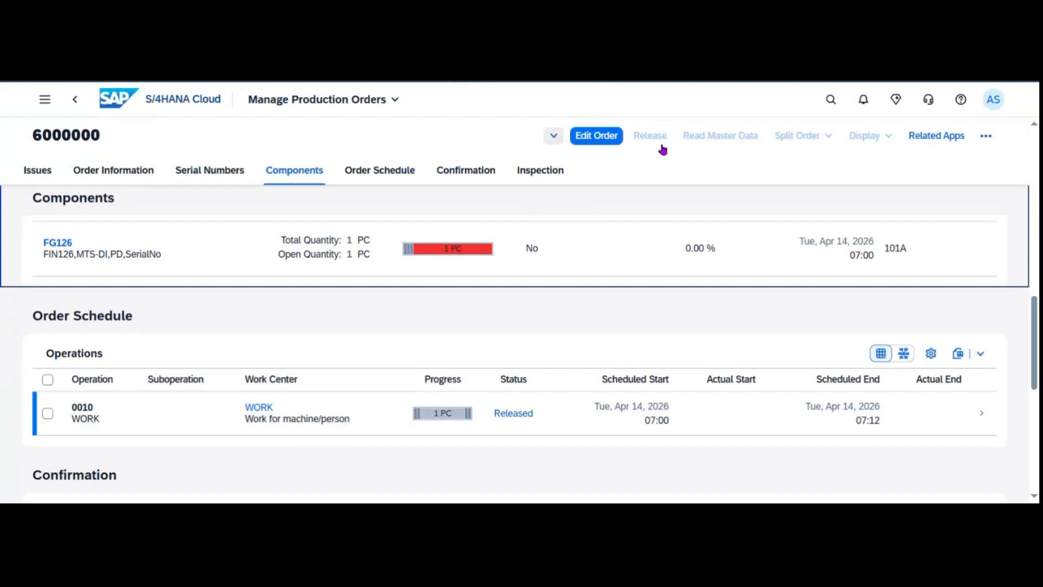
left_click(829, 102)
type("Post Goods Movement")
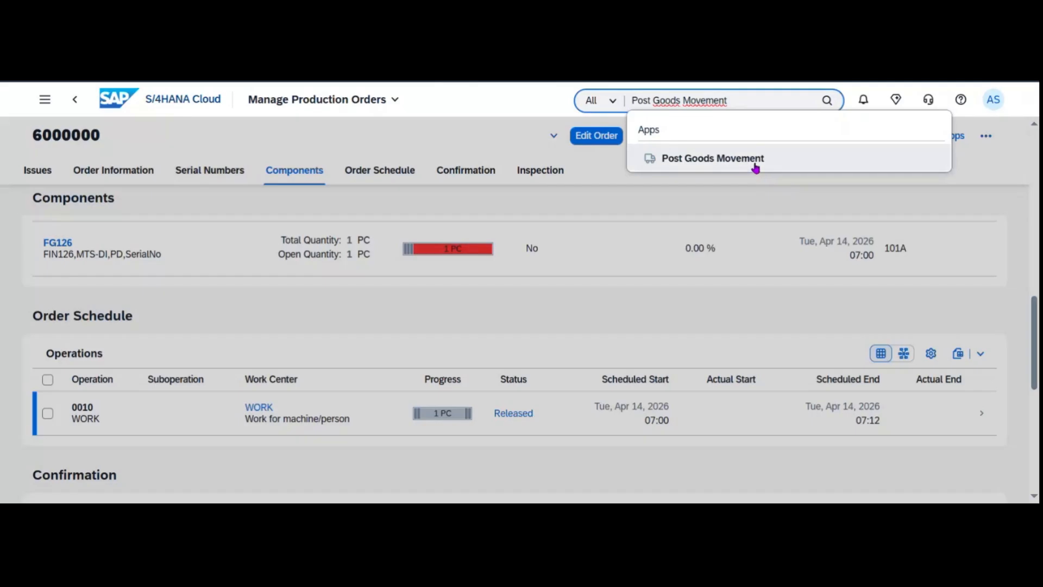
Launch Post Goods Movement and set the transaction to A07 Goods Issue, movement type 201.
left_click(755, 158)
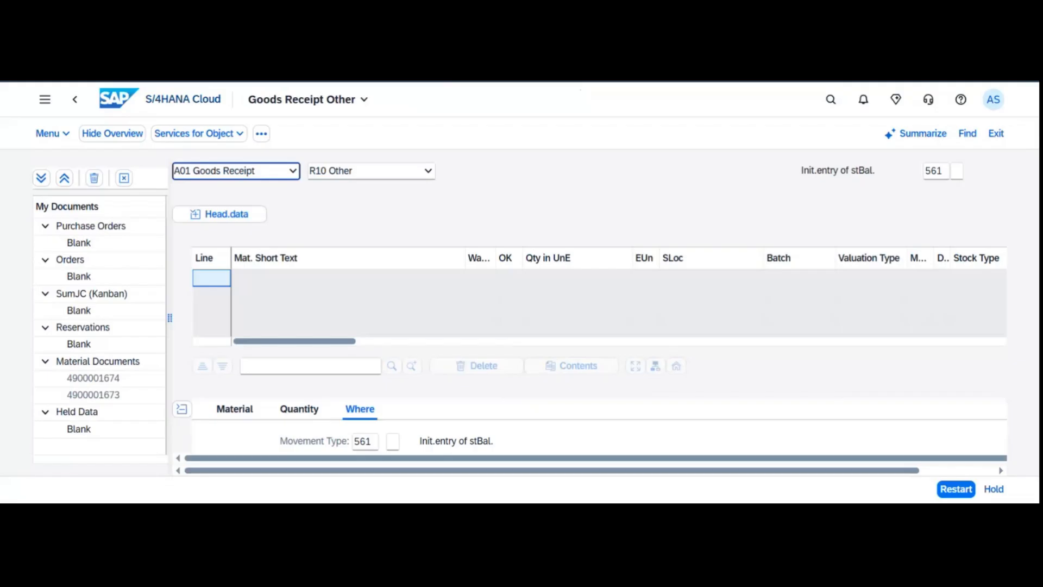
left_click(224, 175)
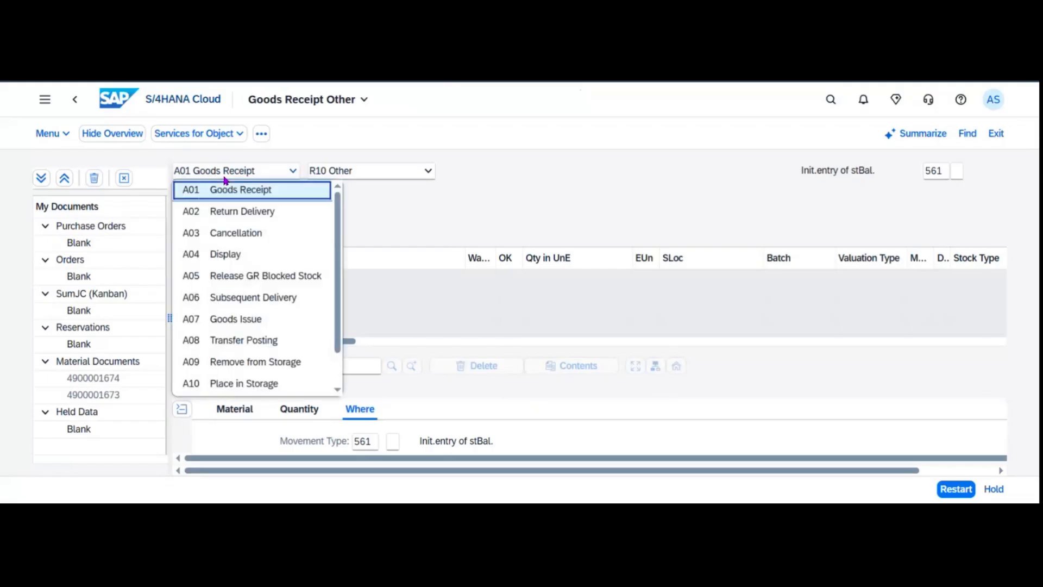
scroll(284, 361, "down", 2)
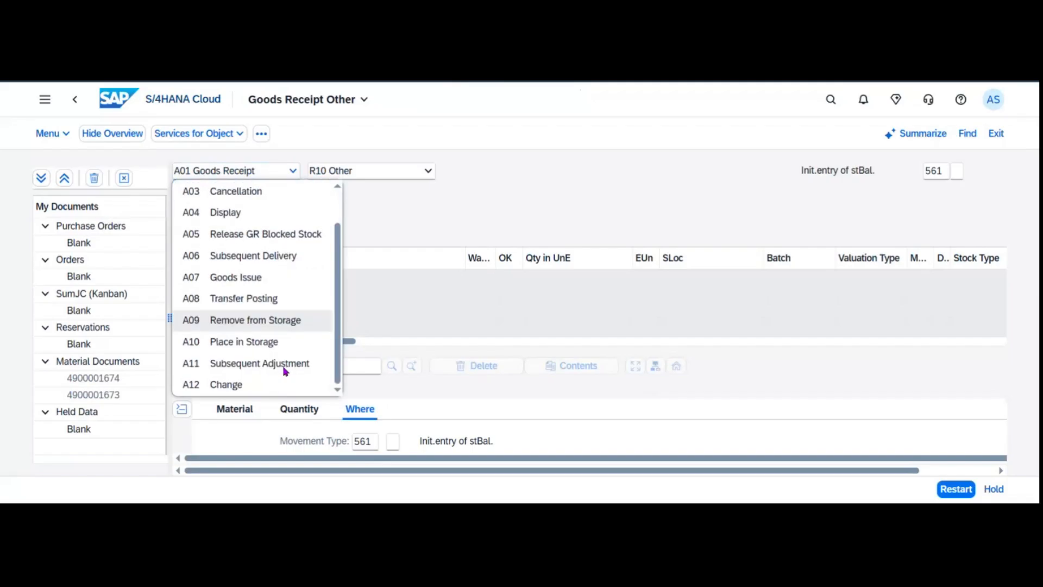
scroll(285, 375, "up", 2)
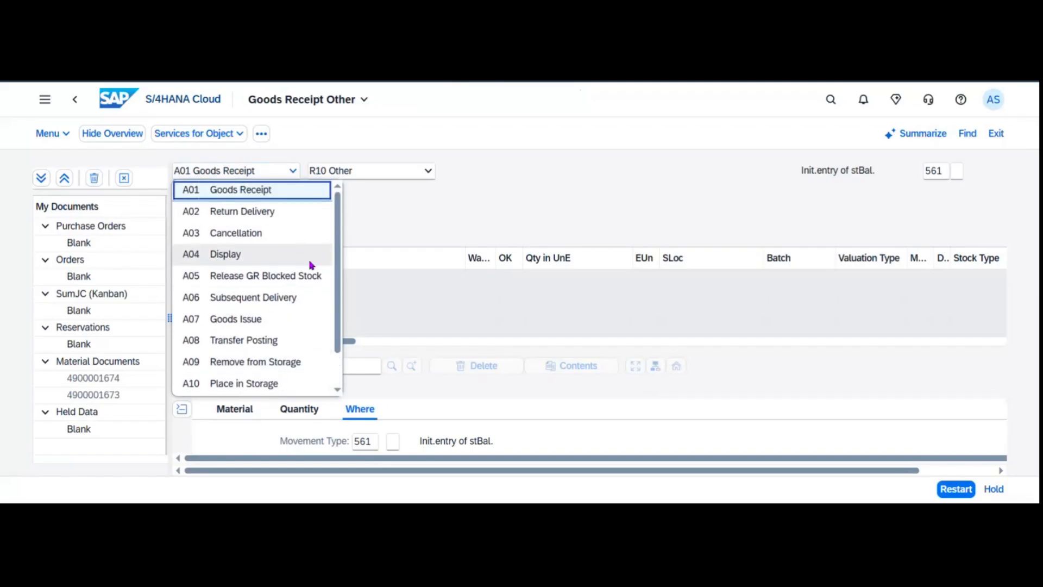
scroll(304, 298, "down", 2)
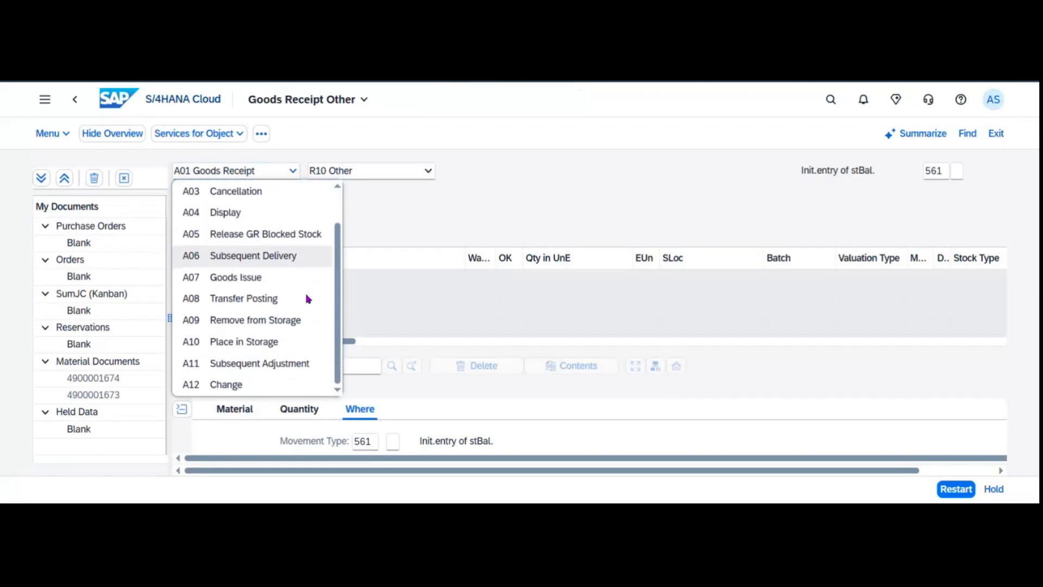
left_click(265, 277)
left_click(408, 172)
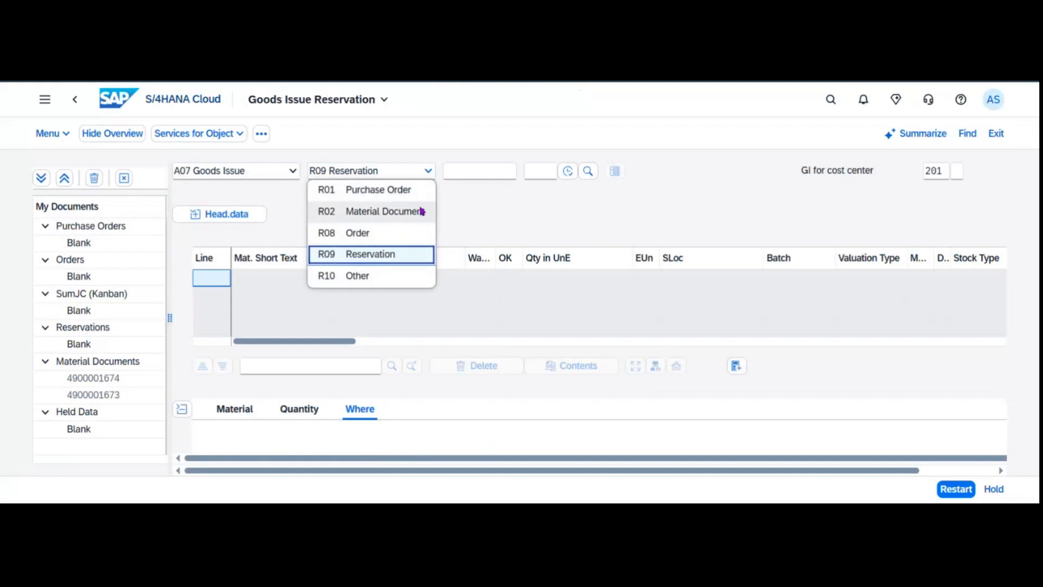
Set the goods issue reference document type to R08 Order.
left_click(380, 233)
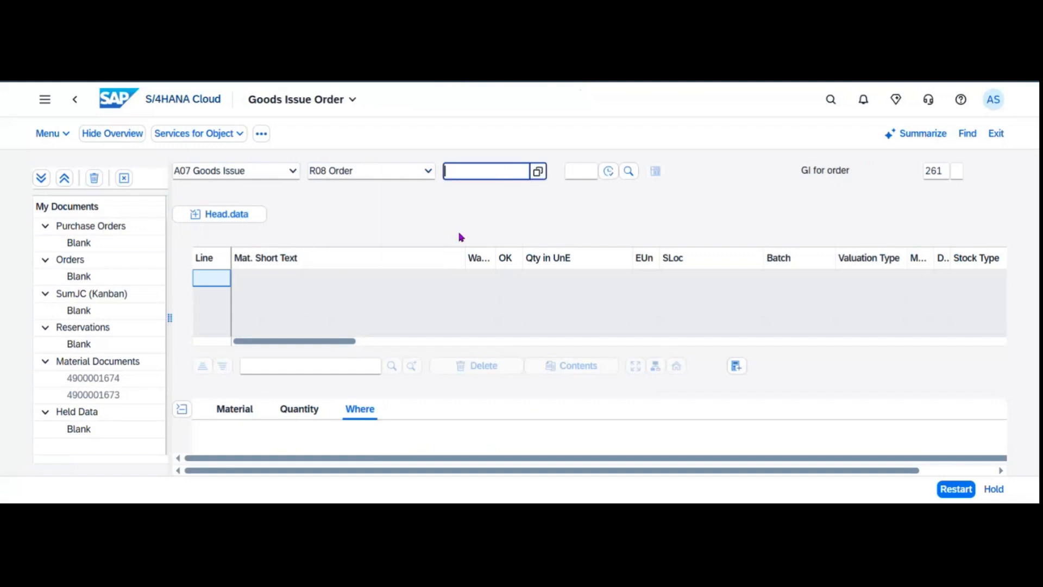
key("F4")
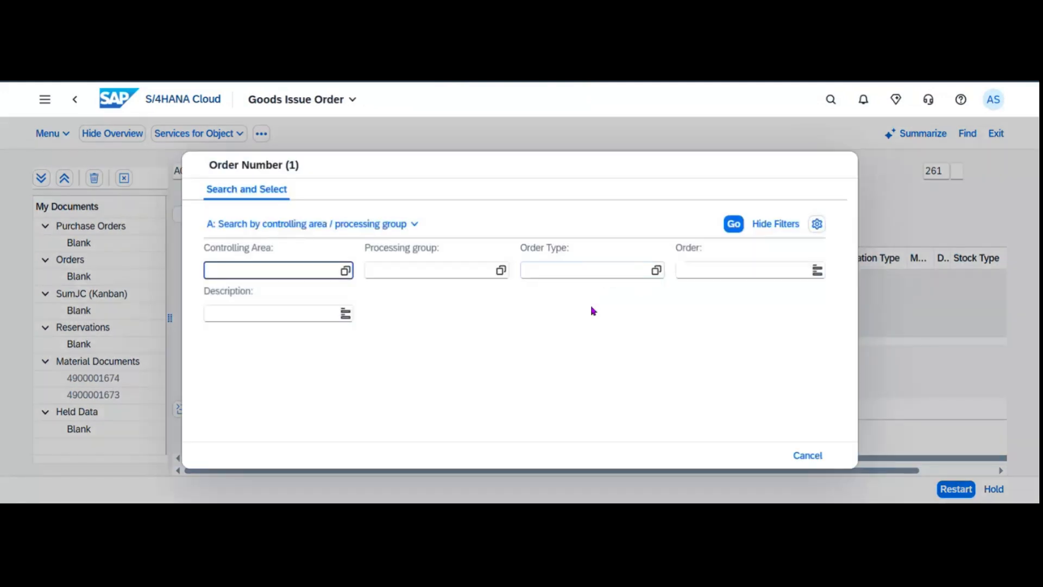
left_click(808, 456)
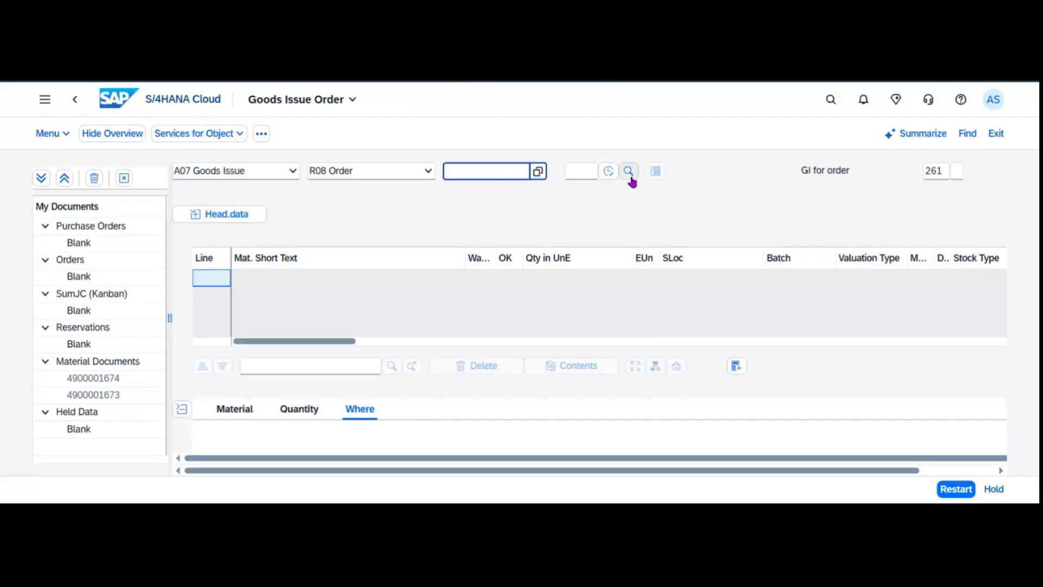
Find open reservations for FG126 in plant 1010 and adopt reservation 1200.
left_click(628, 172)
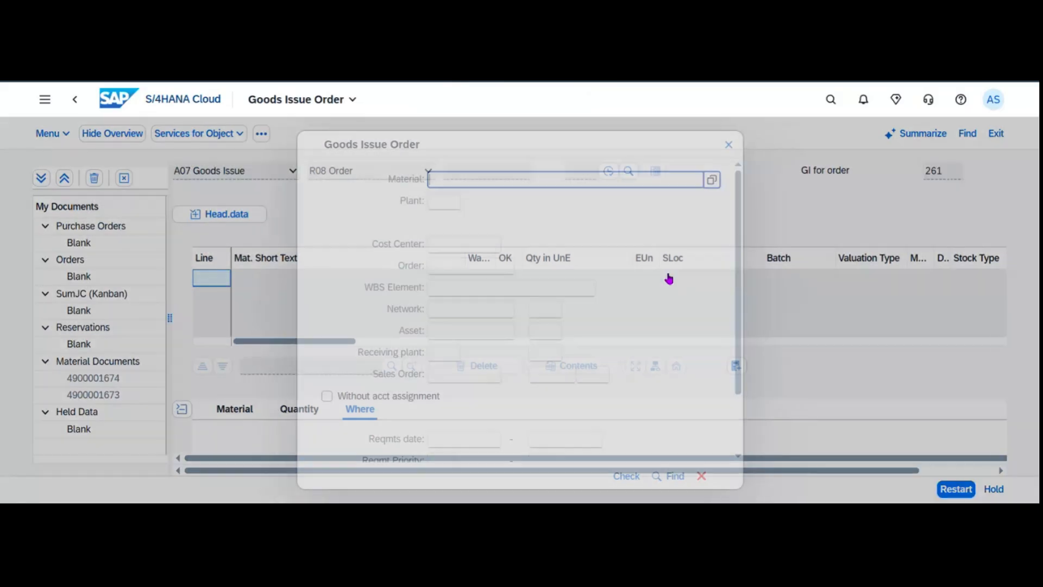
type("G126")
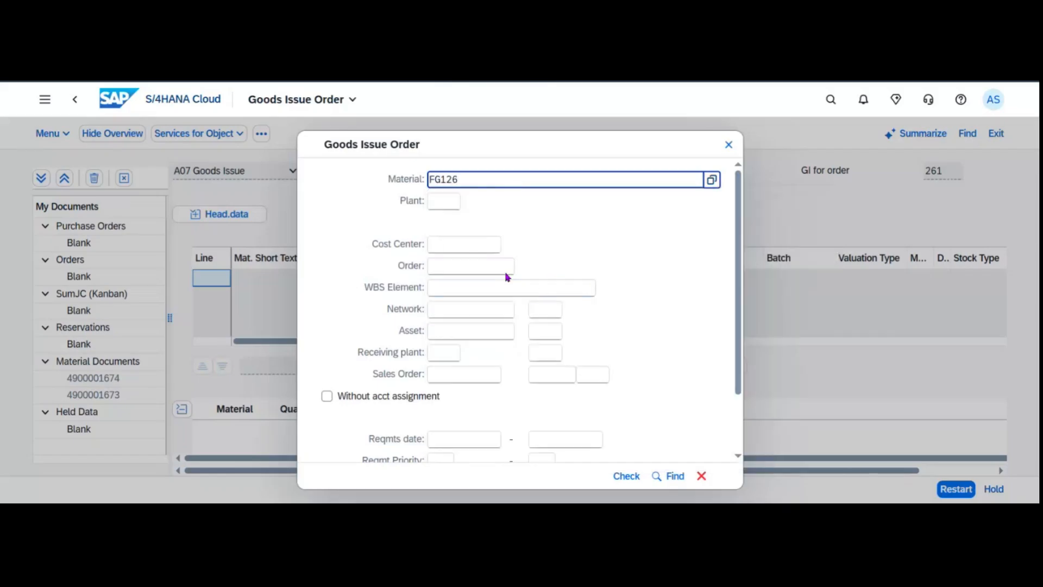
left_click(433, 205)
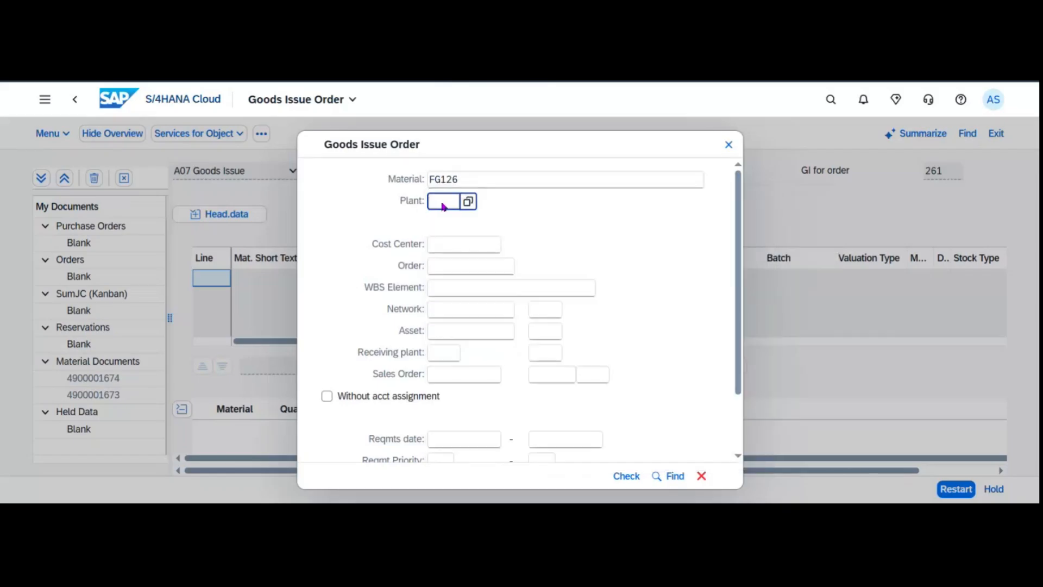
type("1010")
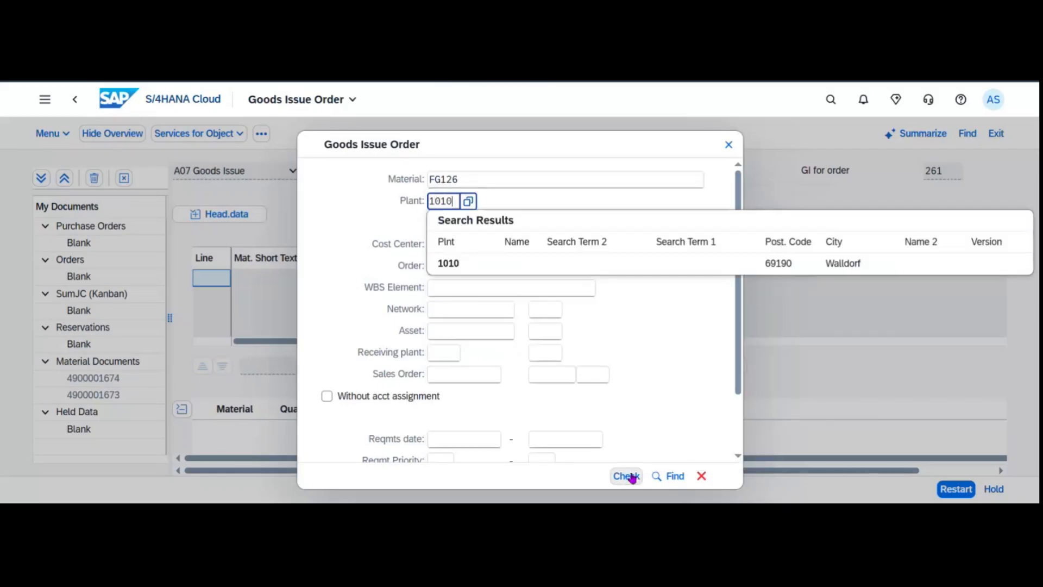
left_click(631, 476)
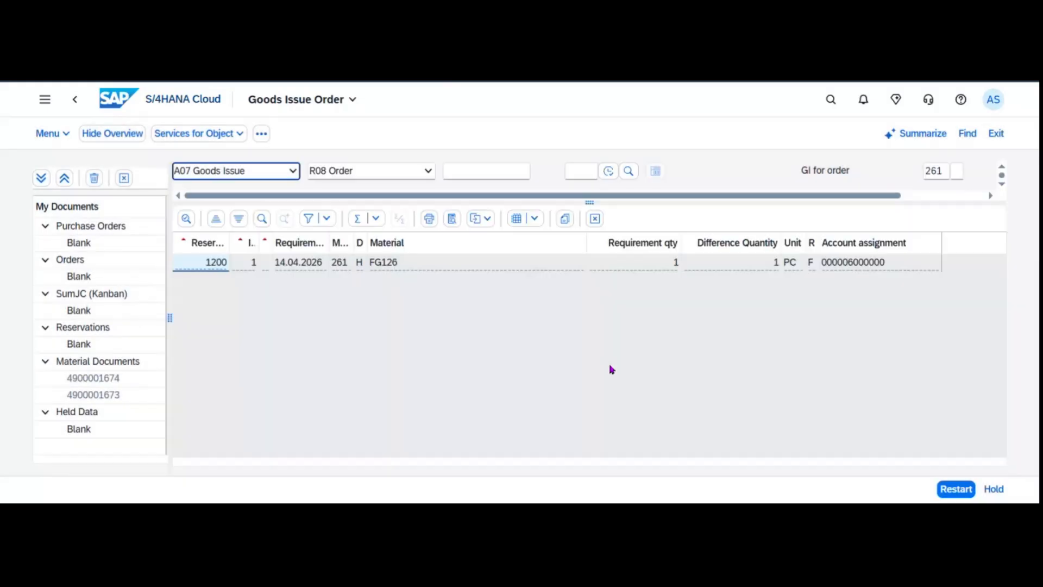
left_click(212, 262)
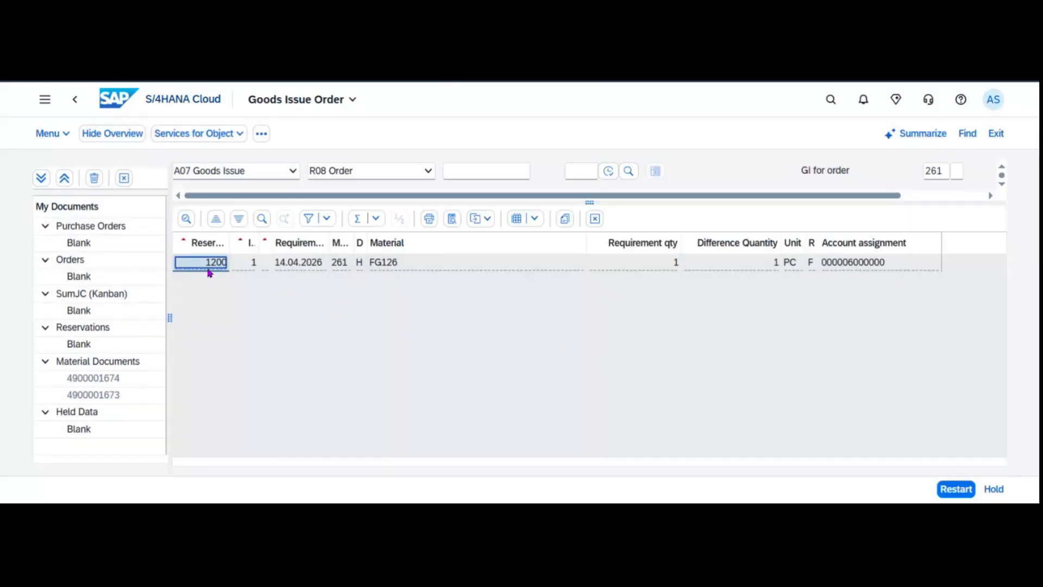
left_click(566, 219)
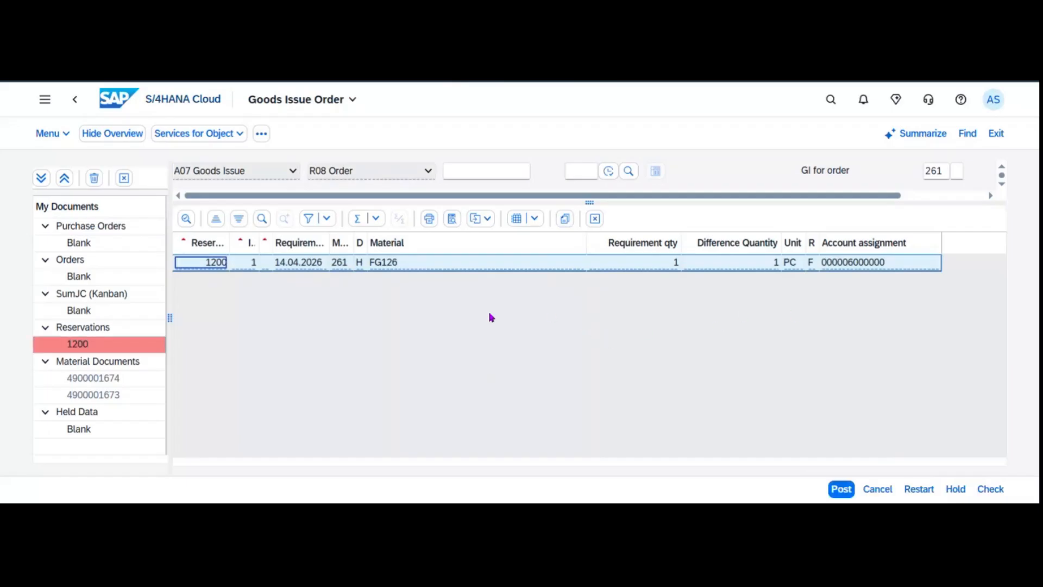
Turn on goods slip printing with Individual Slip as the slip type and print version.
left_click(595, 219)
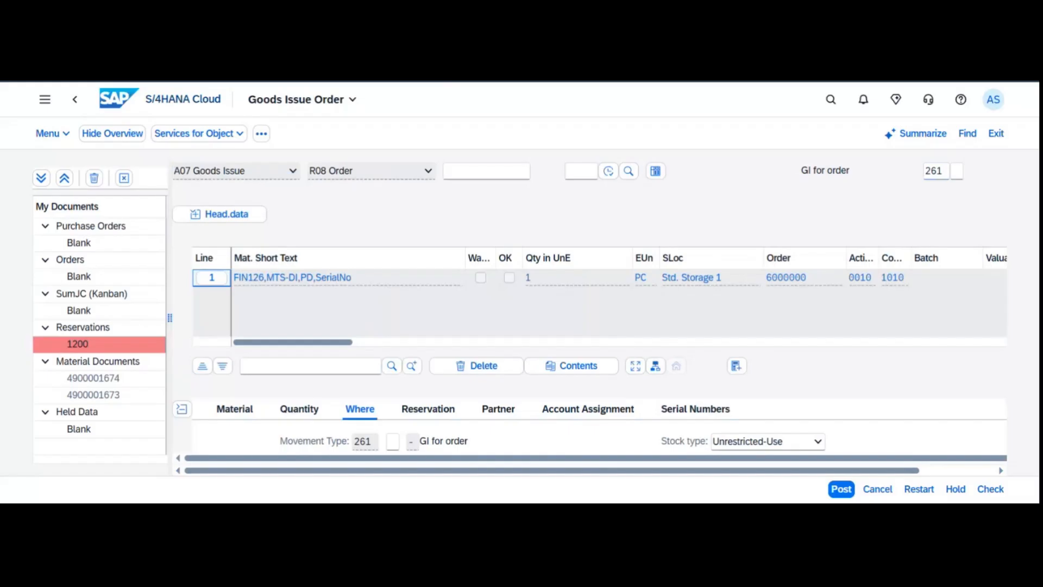
left_click(240, 220)
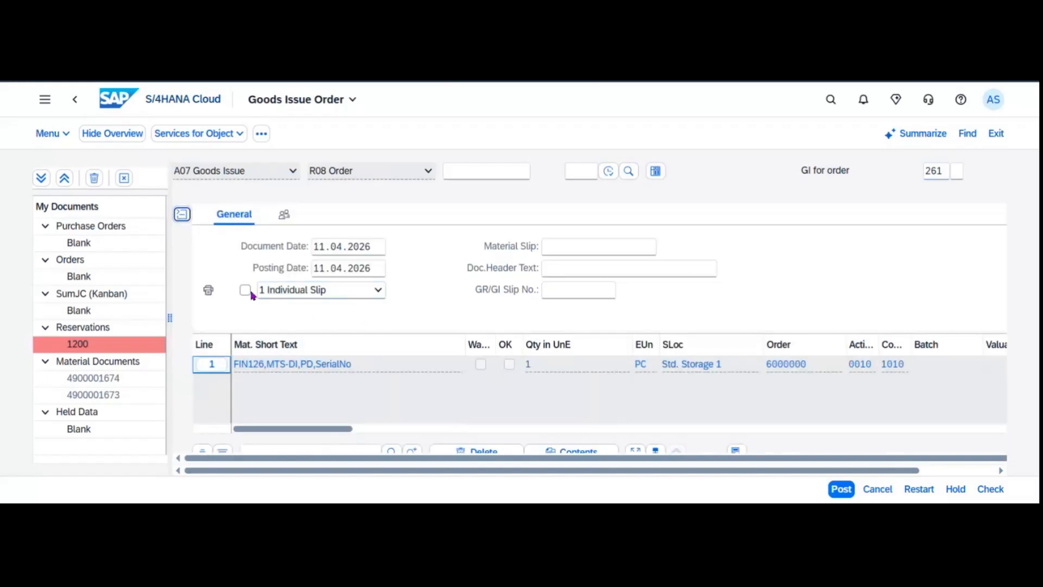
left_click(245, 290)
left_click(336, 293)
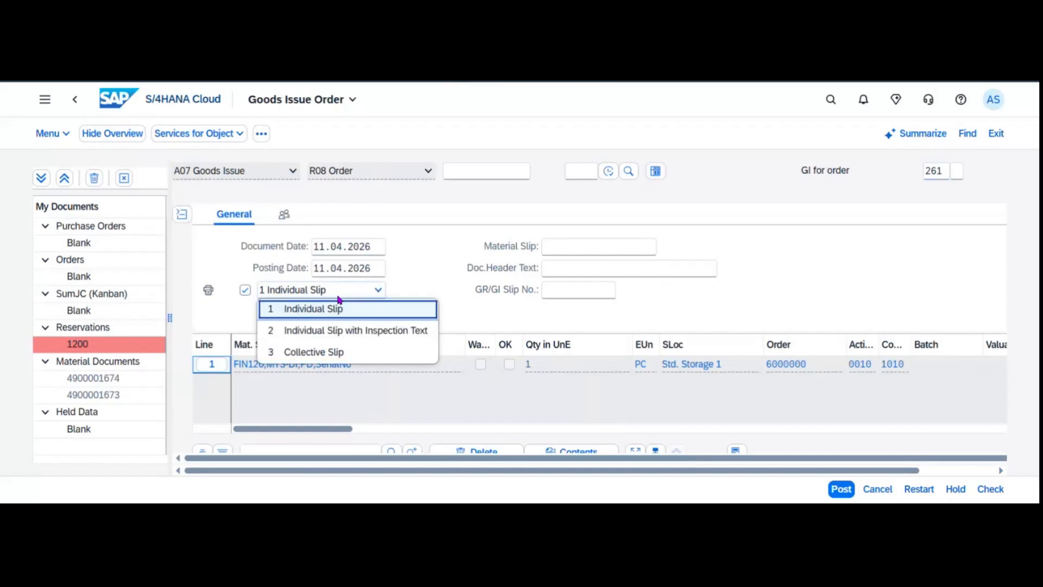
left_click(375, 293)
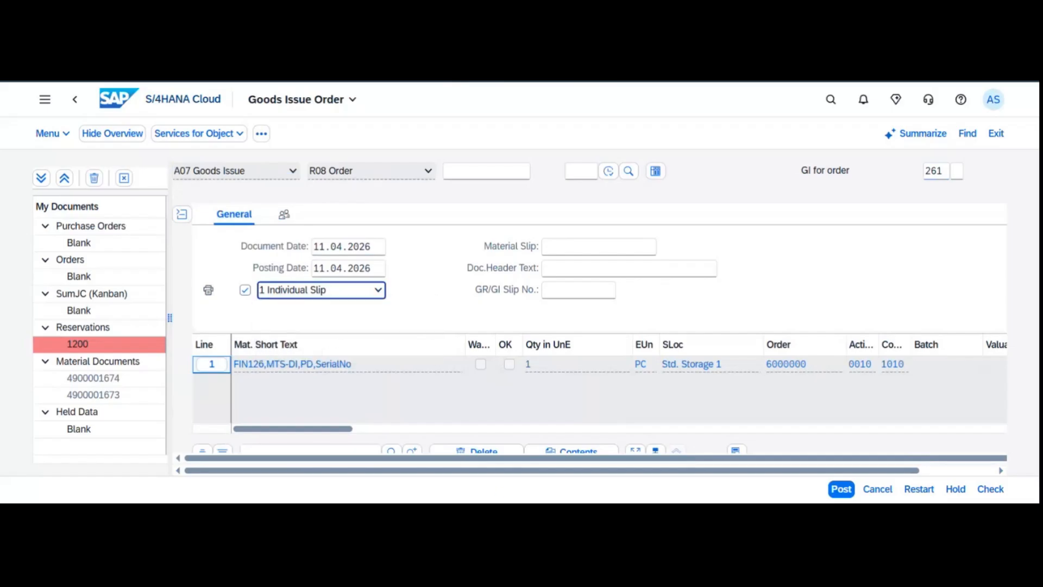
left_click(354, 295)
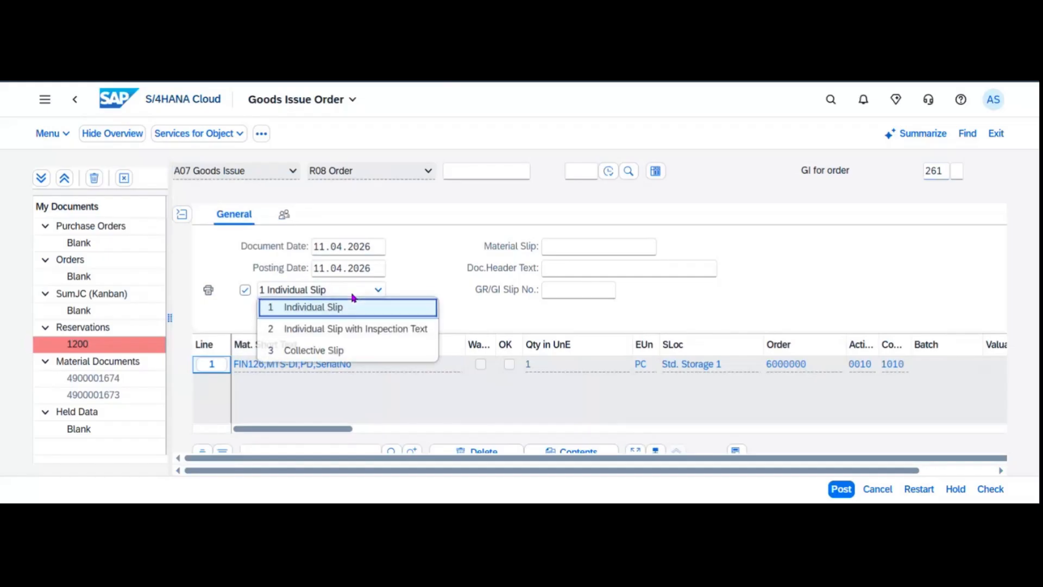
left_click(444, 292)
Set the GR/GI slip number to 6000000/1.
left_click(556, 299)
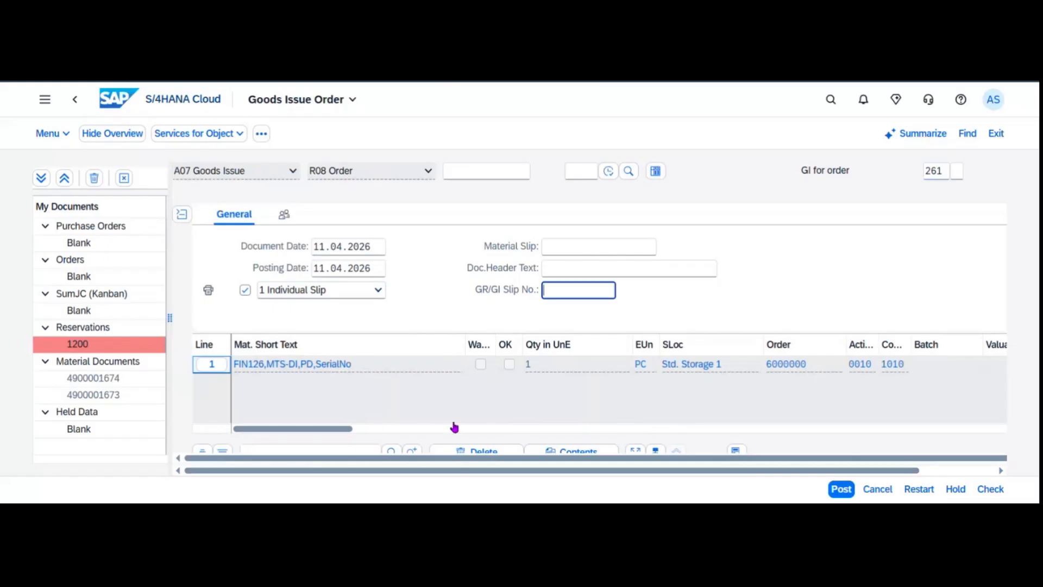
scroll(439, 416, "down", 5)
scroll(438, 416, "down", 2)
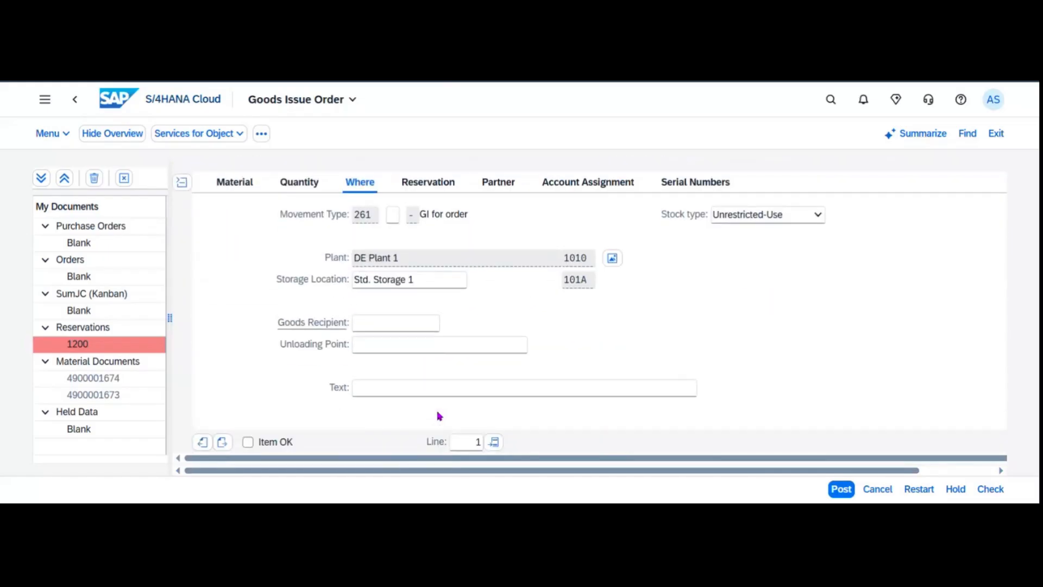
scroll(431, 409, "up", 5)
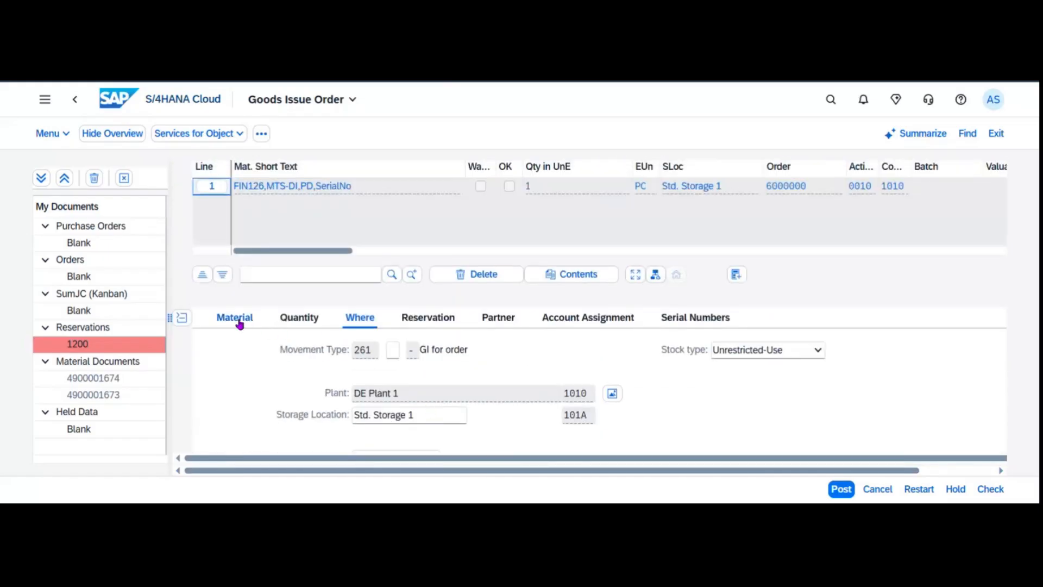
scroll(431, 387, "up", 4)
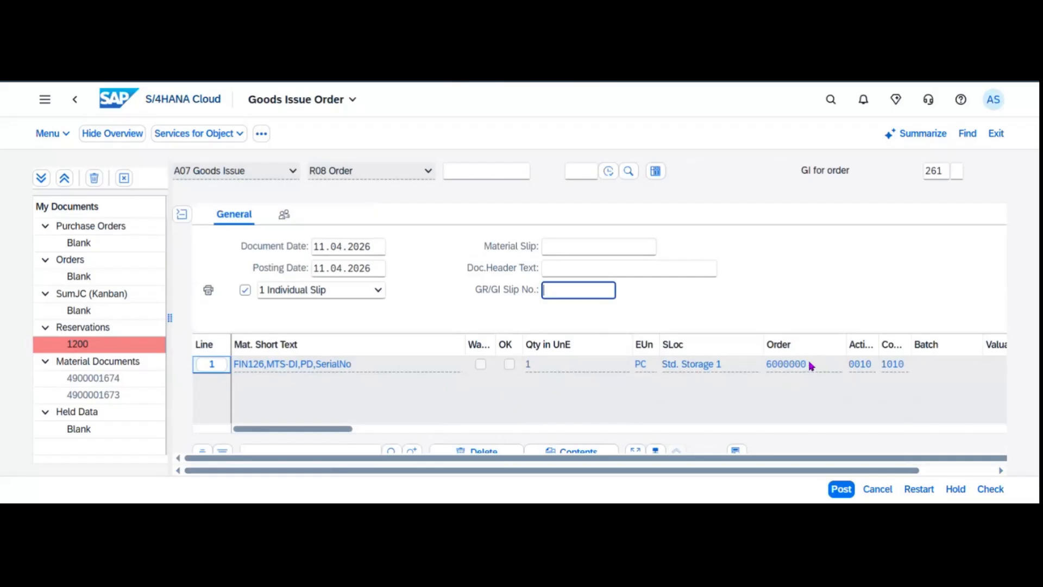
left_click_drag(810, 365, 766, 365)
key("ctrl+c")
left_click(581, 297)
key("ctrl+v")
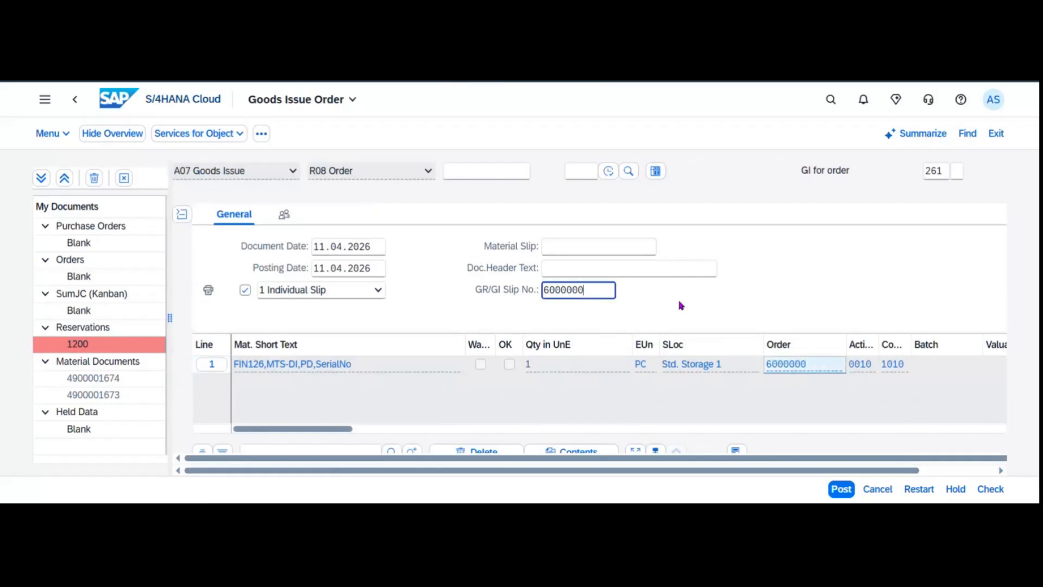
type("/1")
Review the item's material, quantity, plant/storage location and reservation details.
scroll(547, 353, "down", 5)
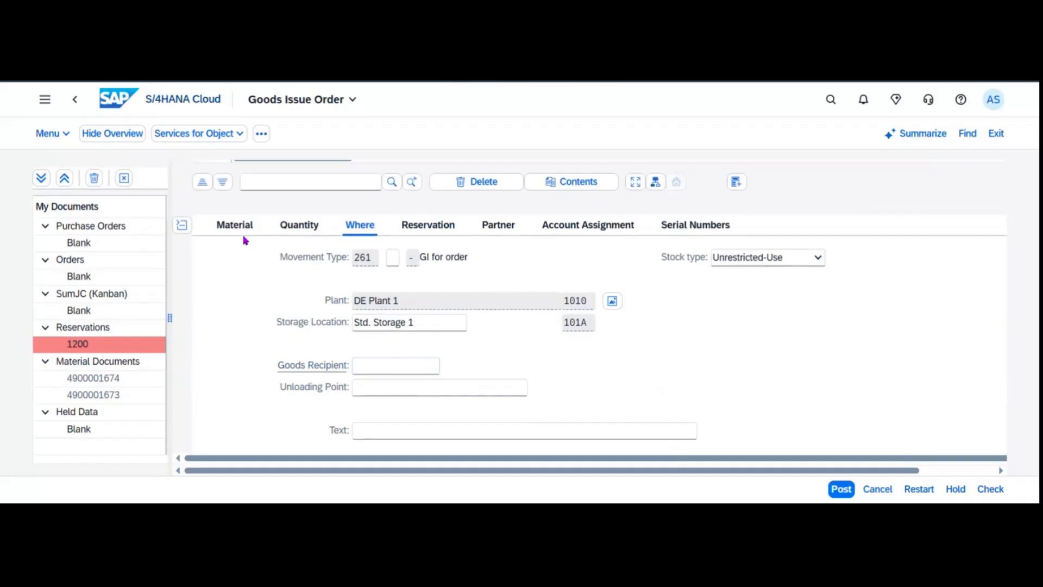
left_click(238, 226)
left_click(299, 228)
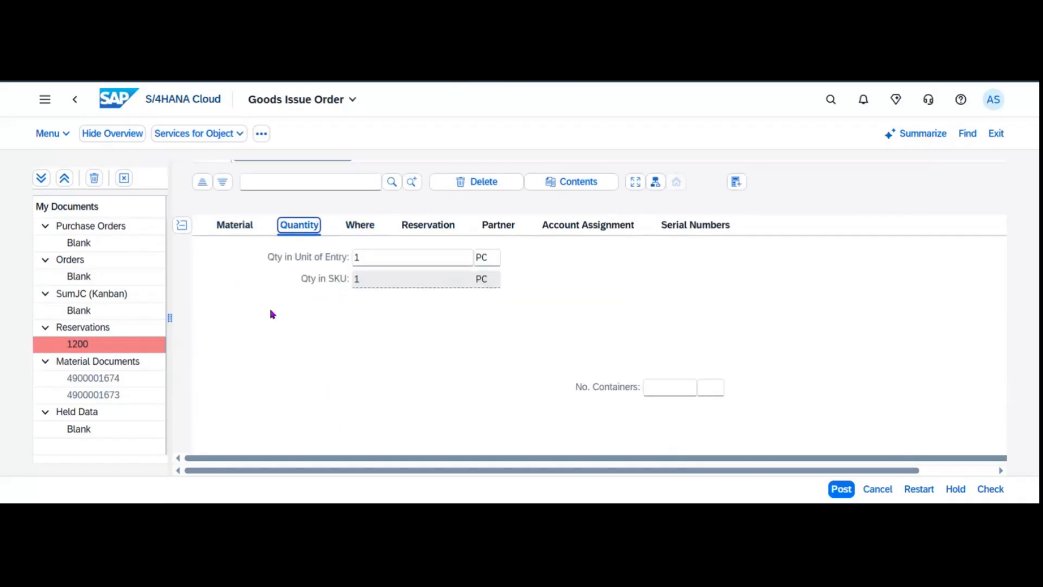
left_click(360, 228)
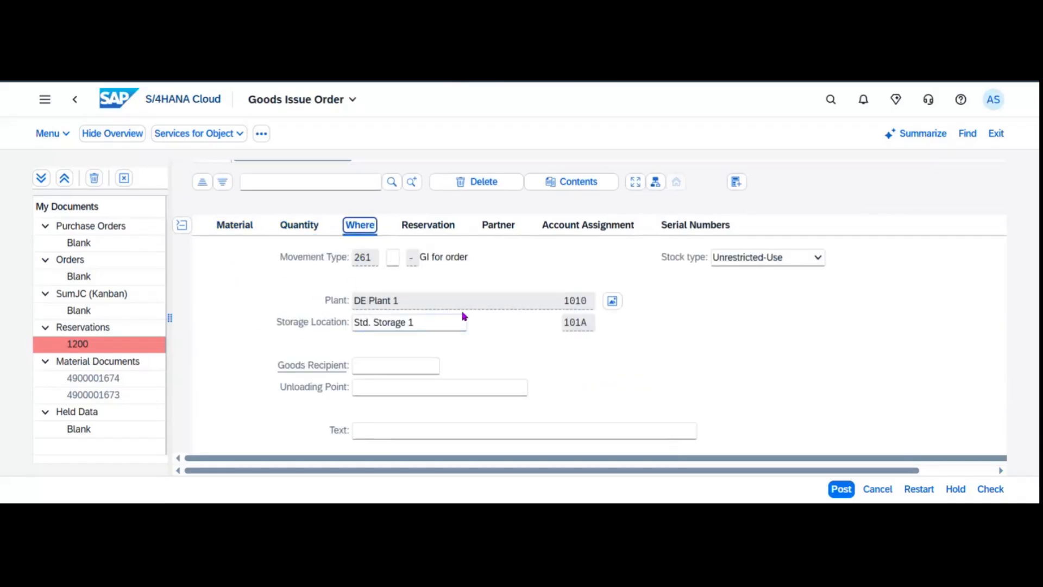
left_click(429, 228)
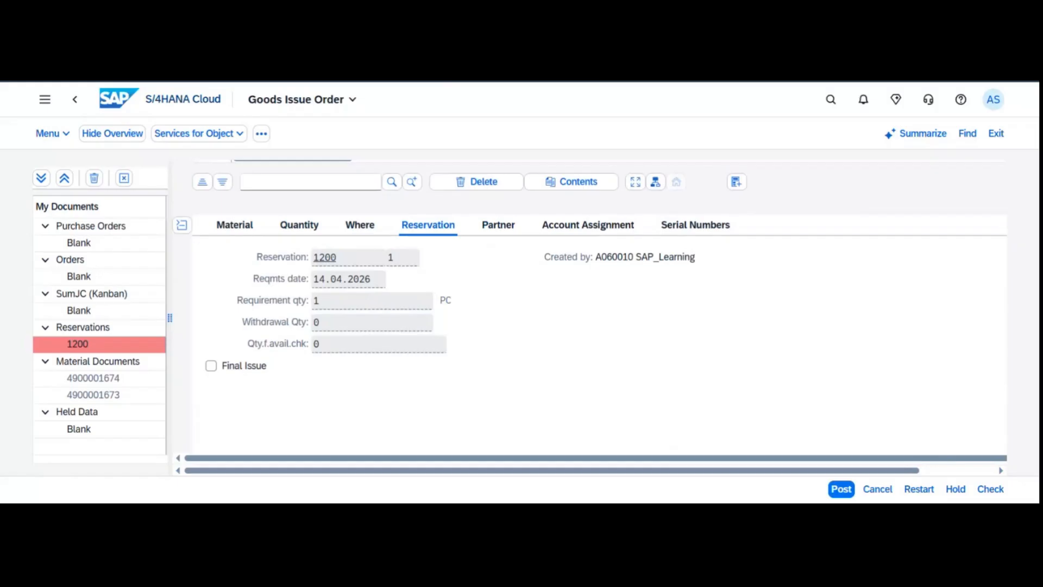
Look up available serial numbers for FG126 on the Serial Numbers tab.
left_click(696, 225)
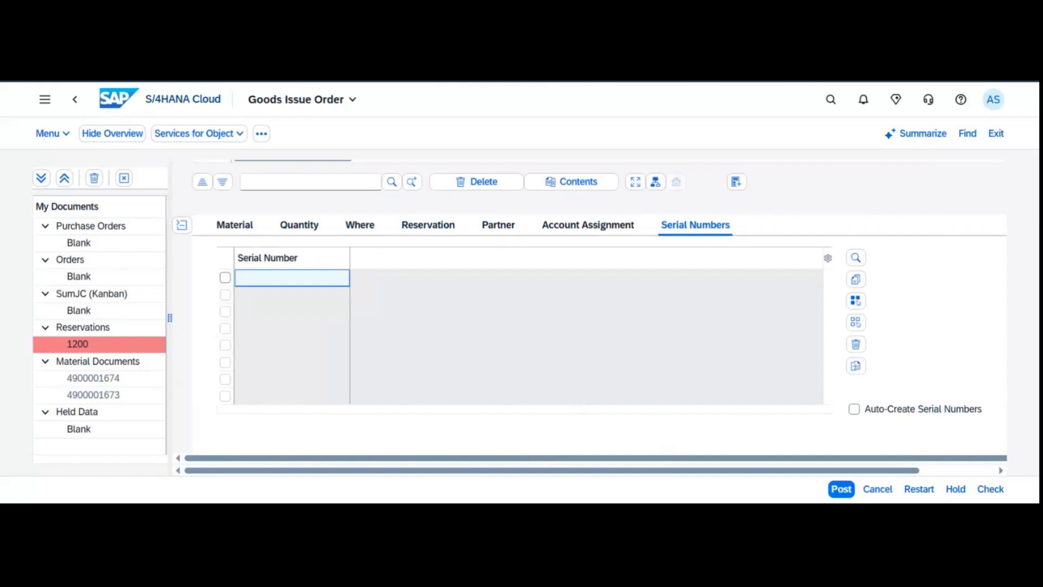
scroll(612, 400, "down", 2)
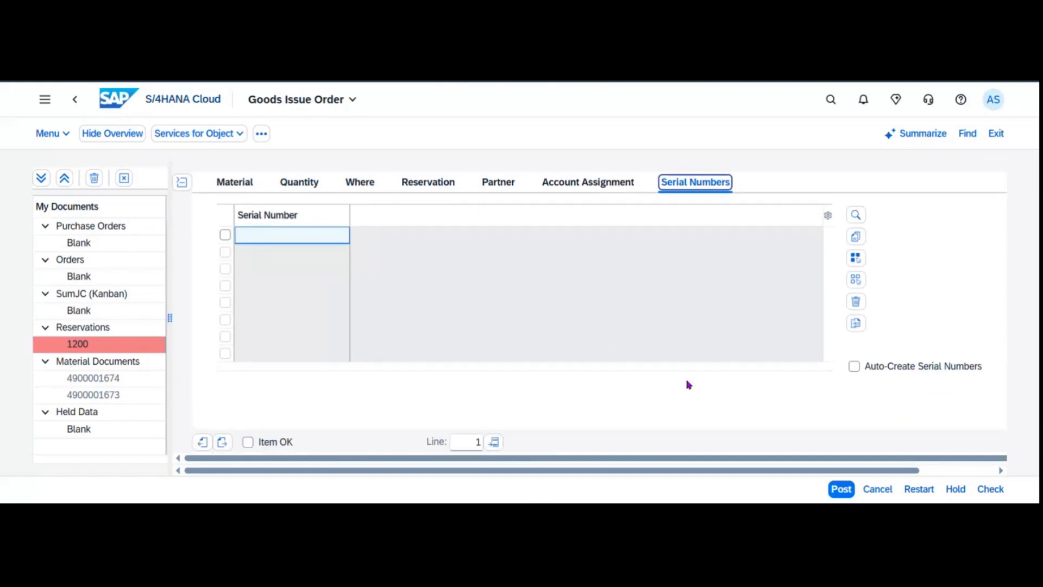
left_click(856, 217)
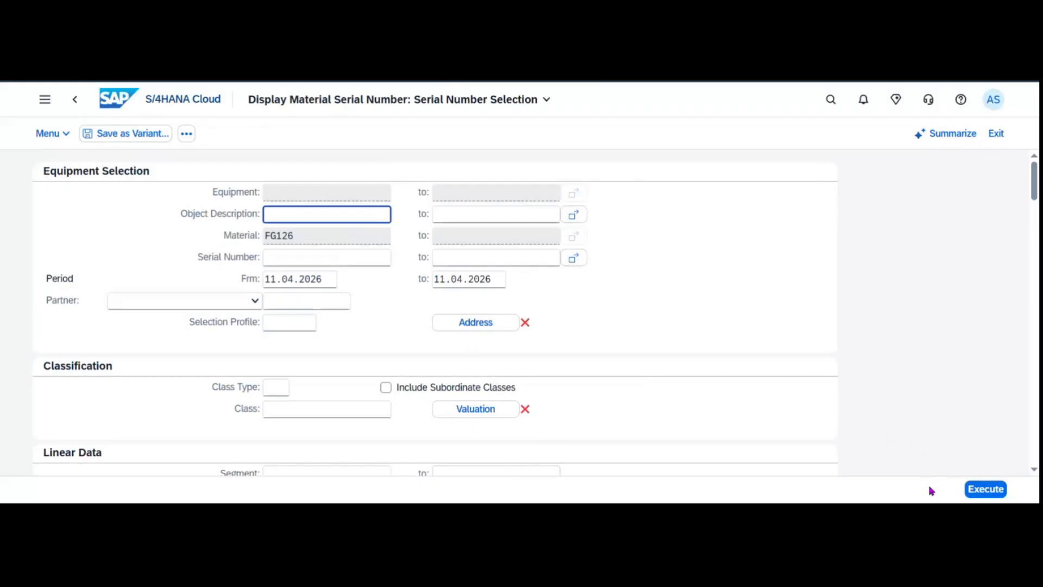
Assign FG126 serial number 10 to the item and mark the item OK for posting.
left_click(978, 489)
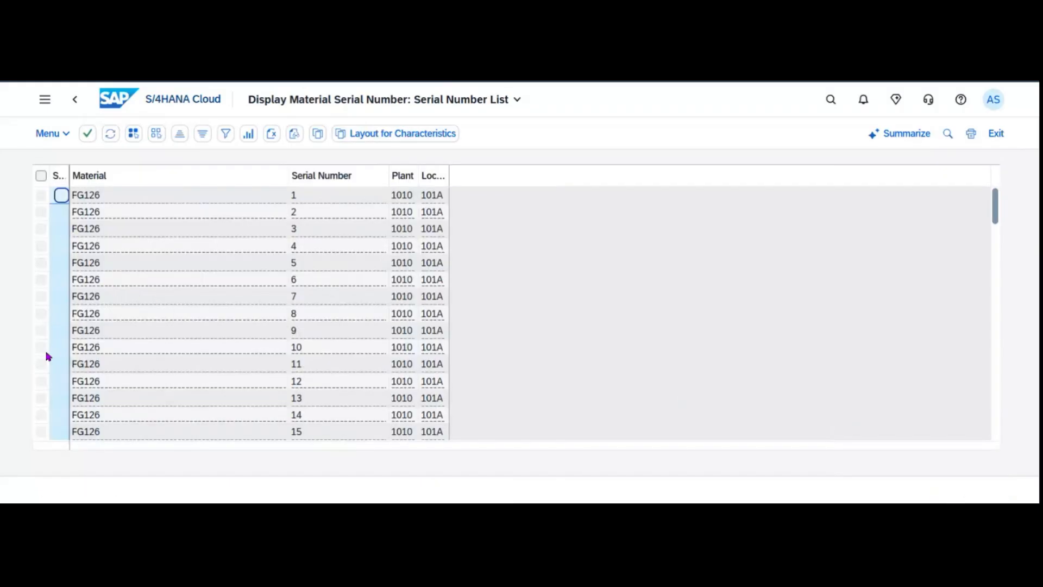
left_click(42, 347)
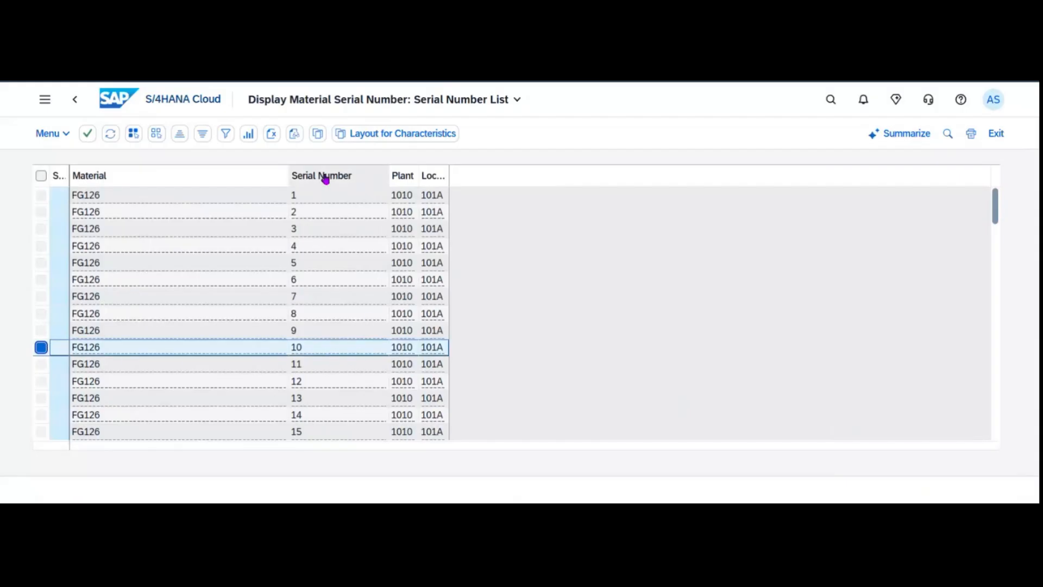
left_click(88, 135)
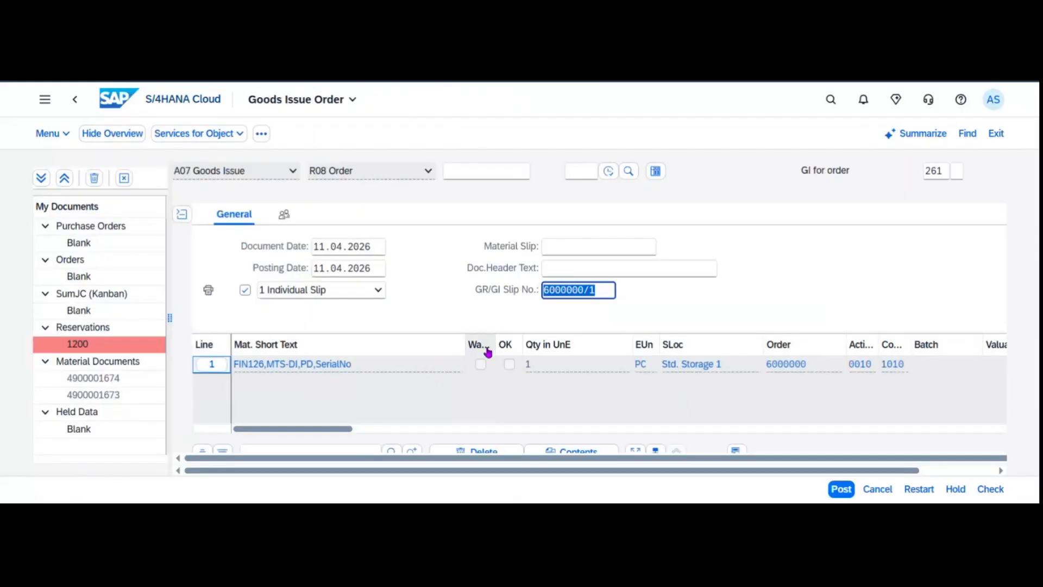
scroll(487, 354, "down", 5)
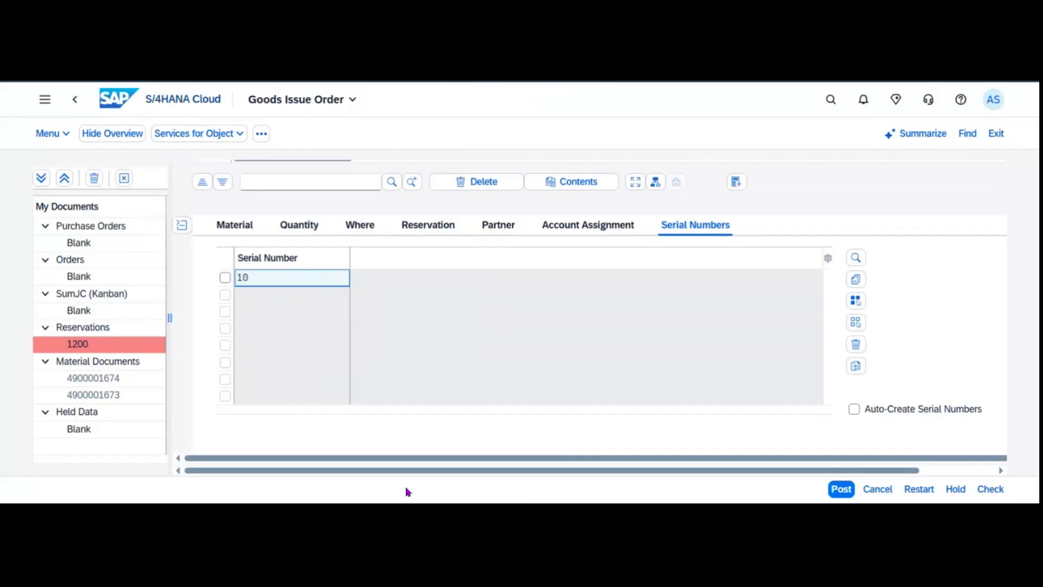
scroll(467, 366, "down", 1)
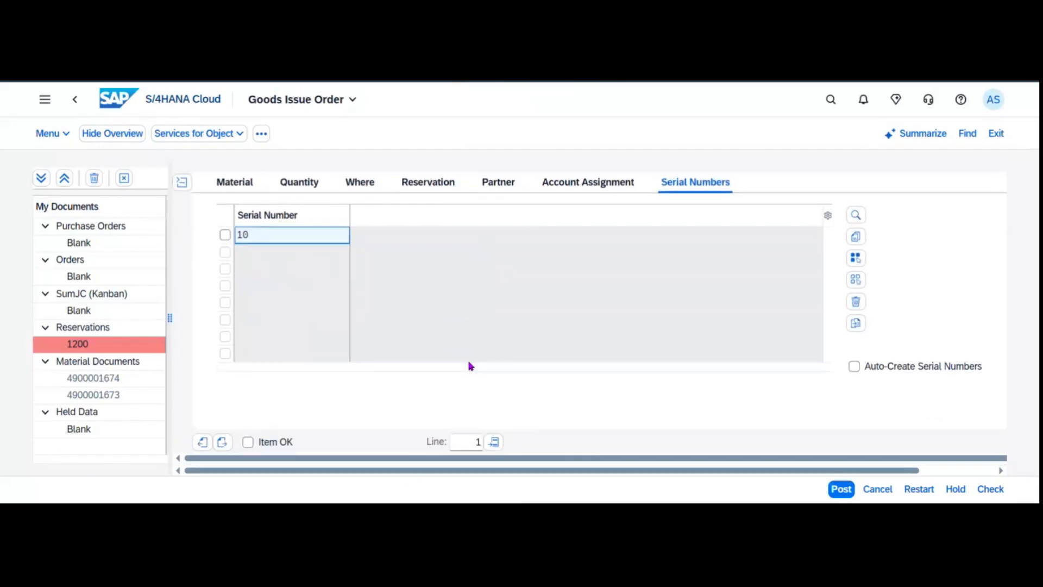
left_click(282, 447)
scroll(506, 368, "up", 5)
scroll(506, 367, "down", 2)
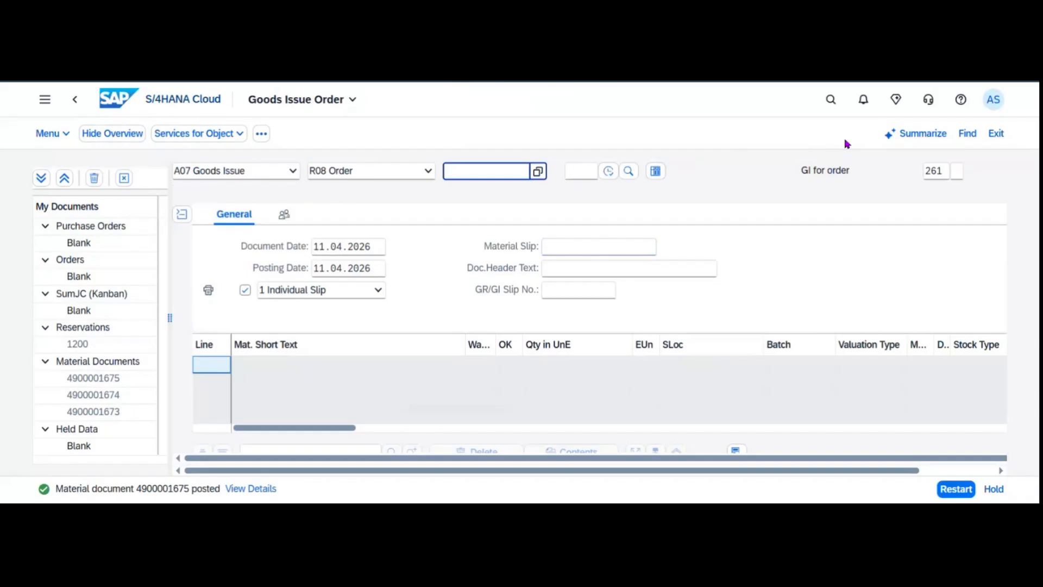
Find and open the Material Documents Overview app.
left_click(830, 100)
type("mat")
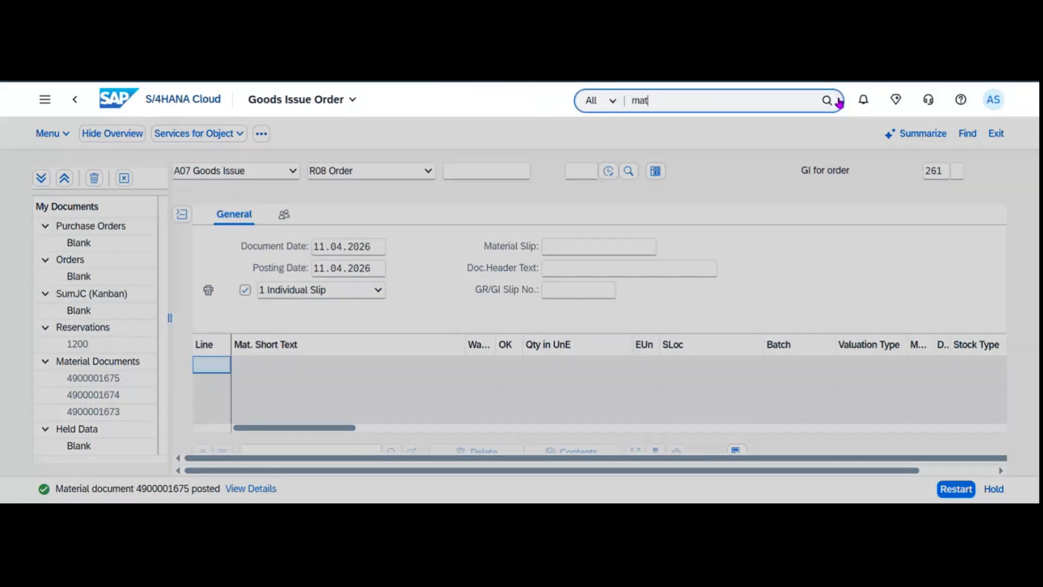
type("erial docu")
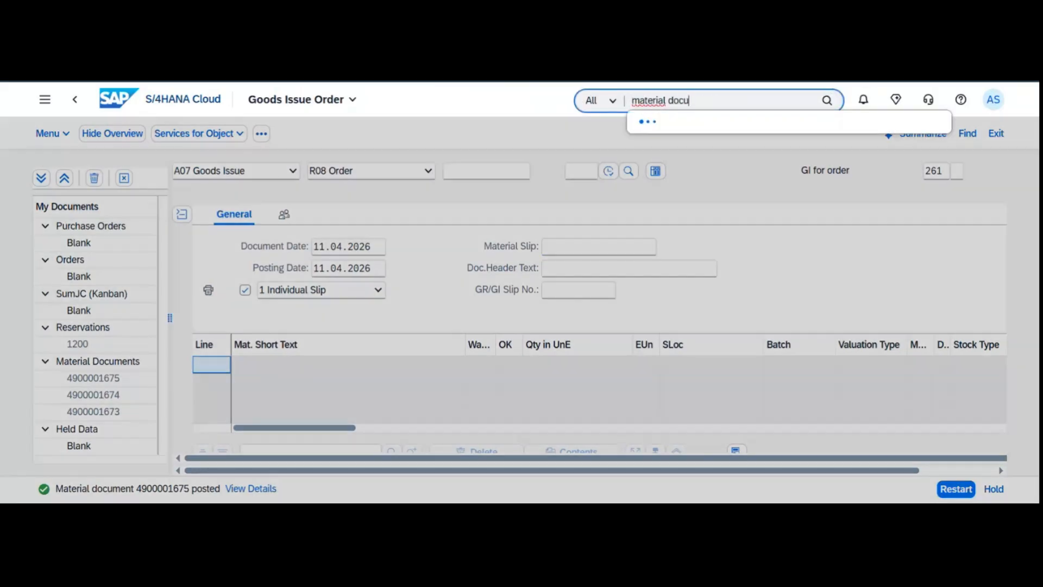
left_click(820, 170)
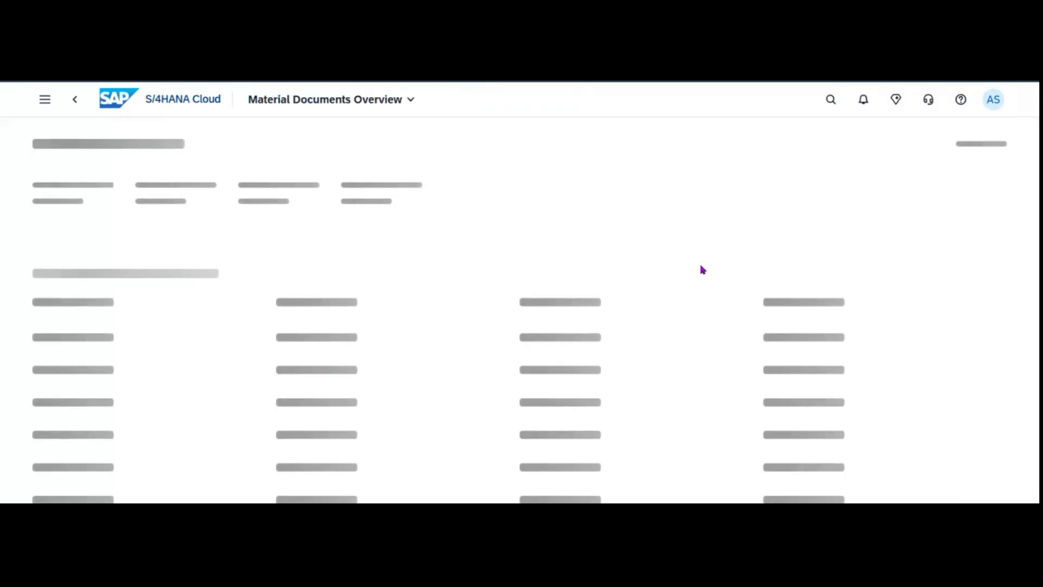
Filter material documents to material RM20 with document date Today.
left_click(896, 197)
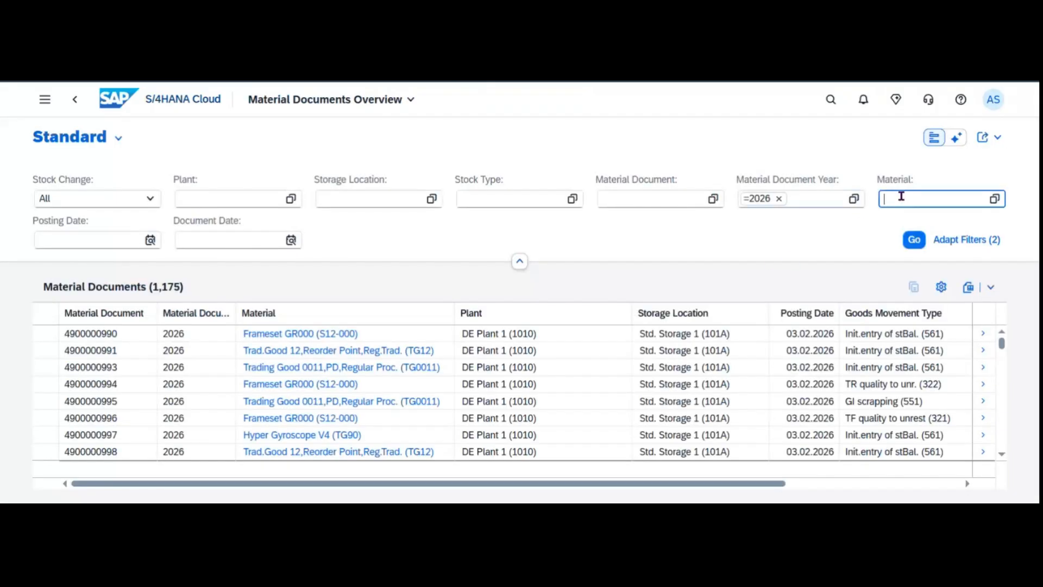
type("RM10")
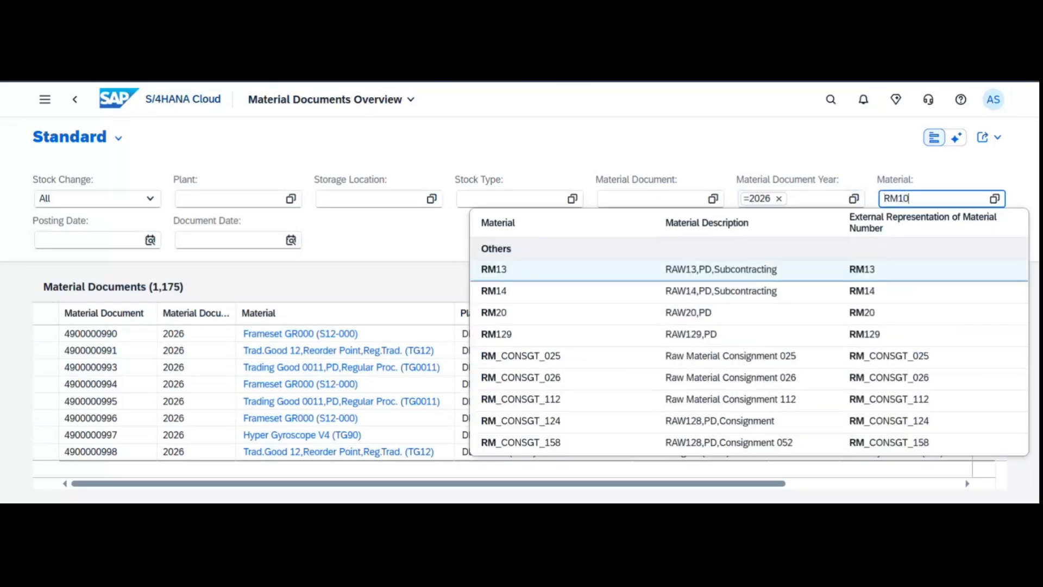
key("Return")
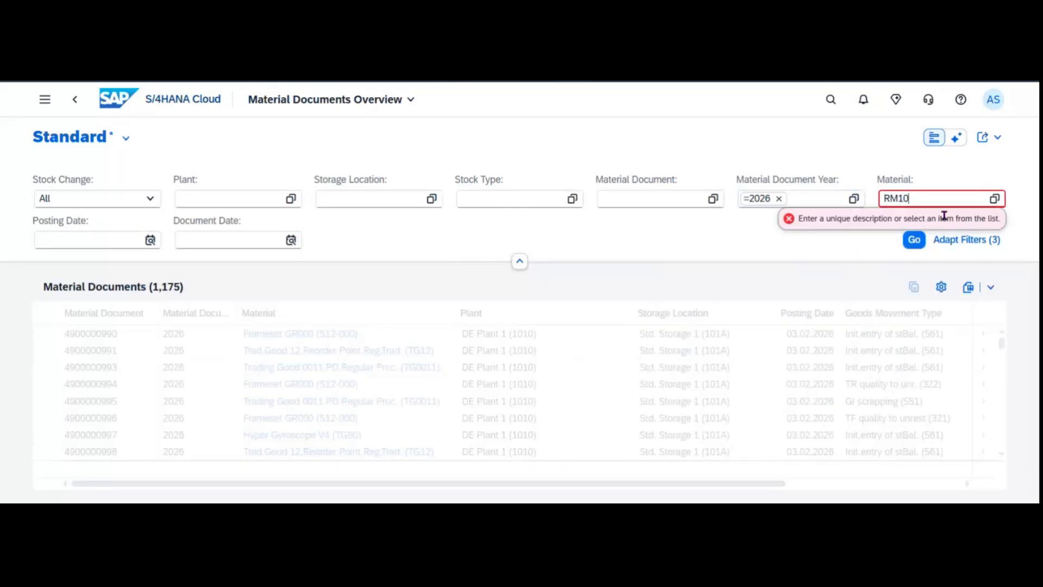
key("BackSpace")
key("BackSpace")
type("20")
key("Return")
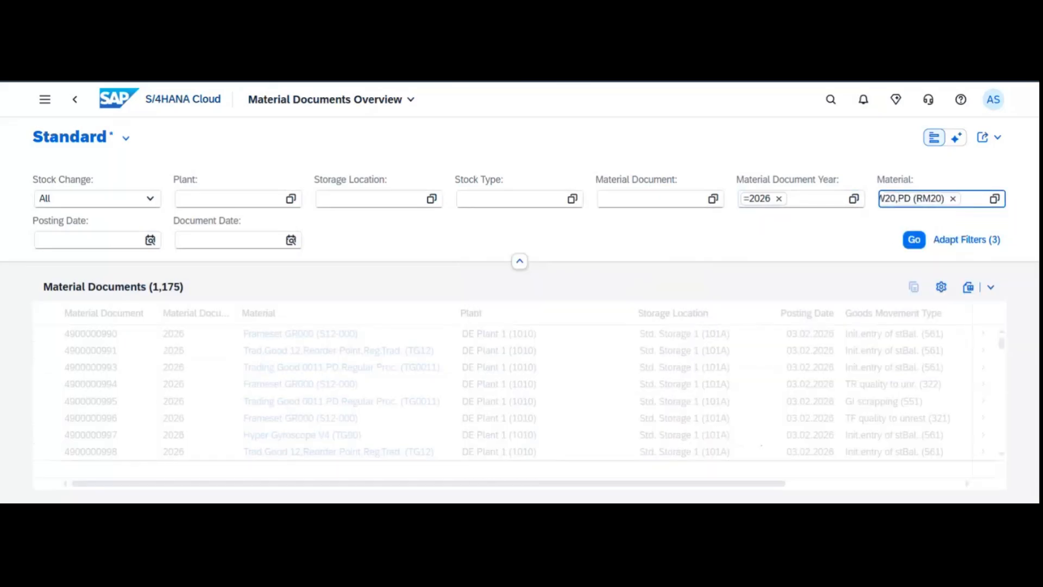
left_click(288, 249)
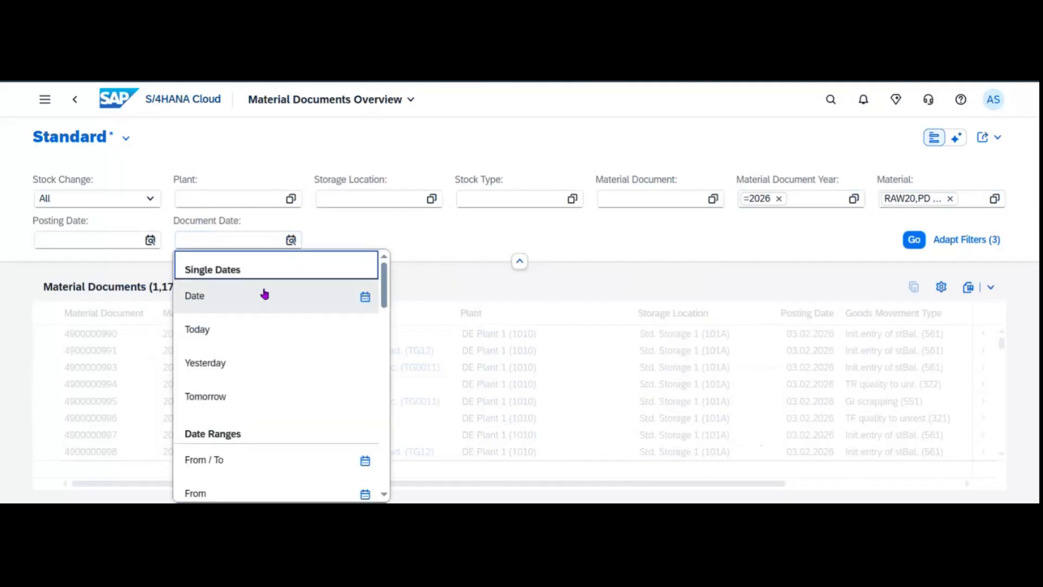
left_click(242, 328)
left_click(905, 245)
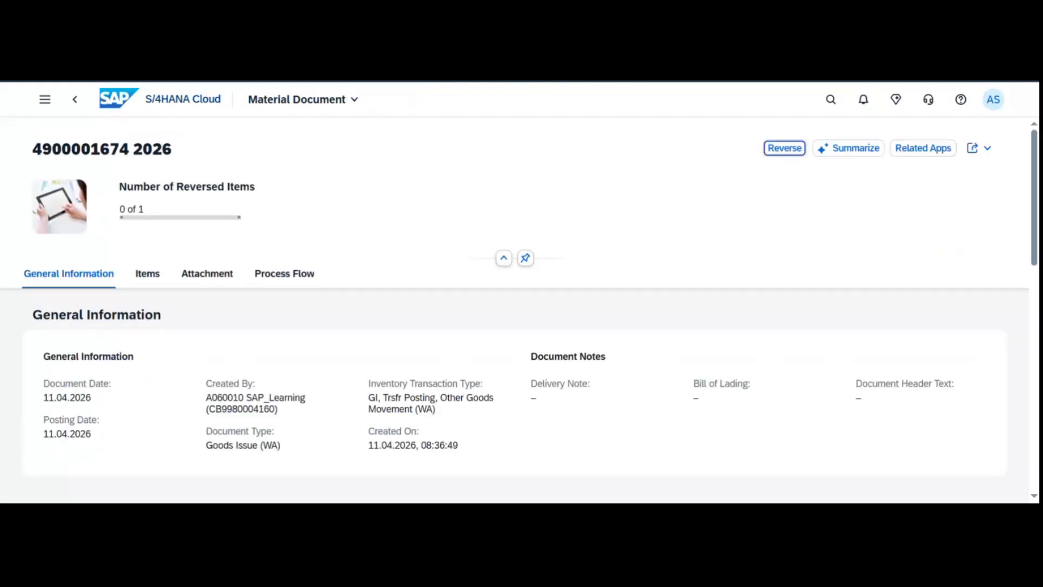
left_click(147, 276)
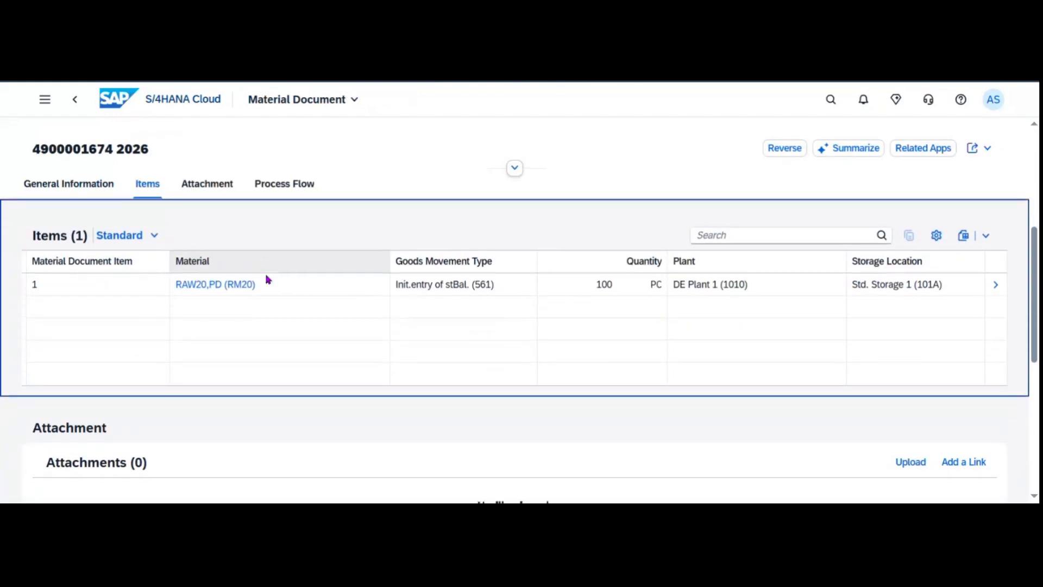
left_click(987, 288)
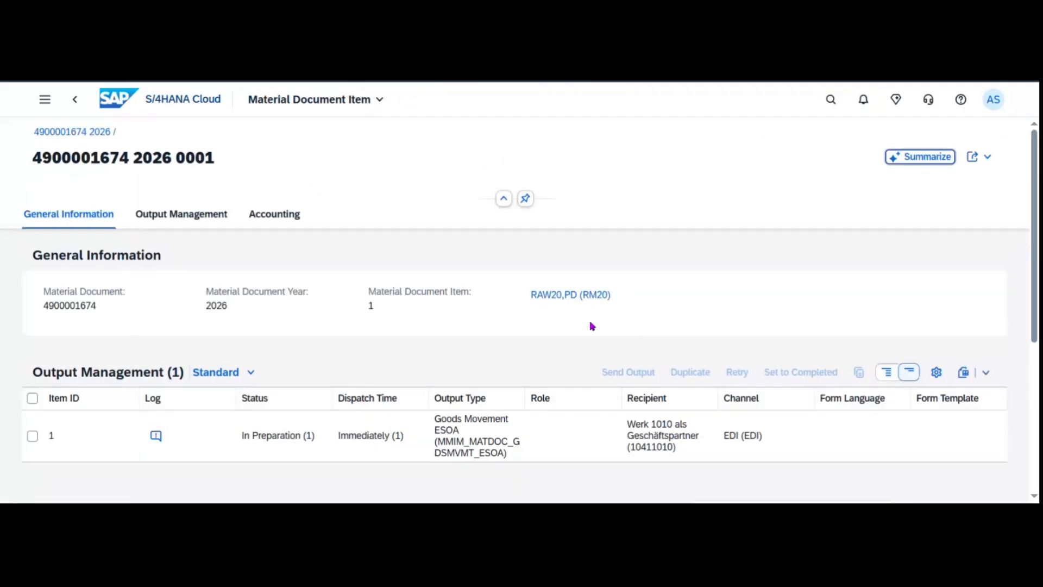
left_click(216, 221)
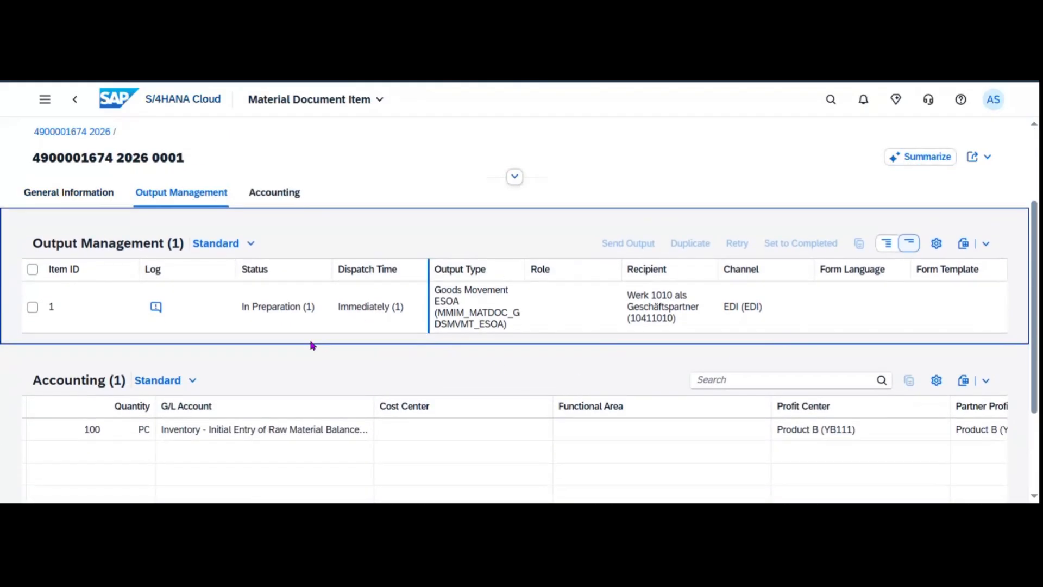
left_click(149, 316)
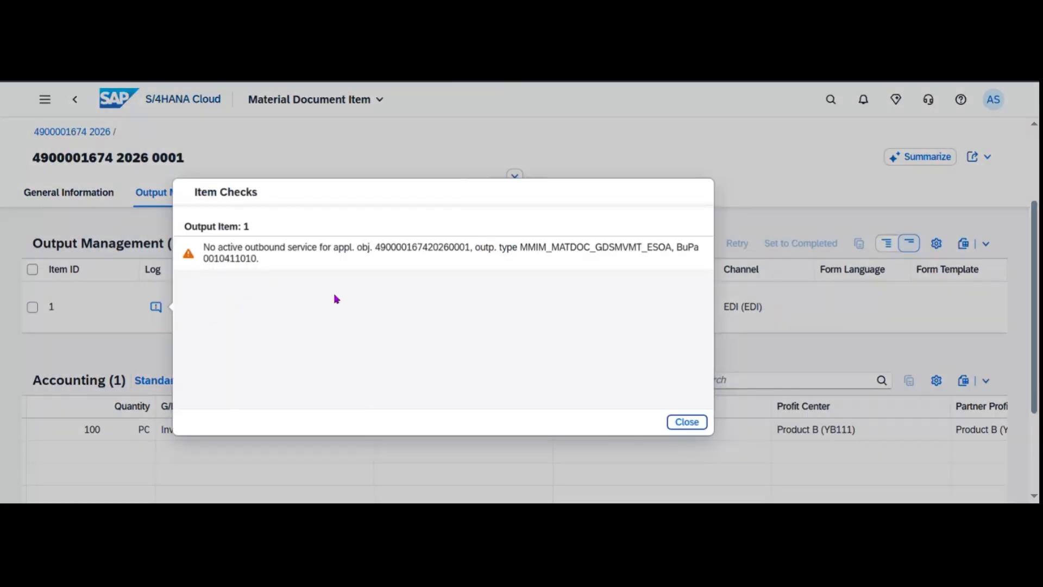
left_click(684, 422)
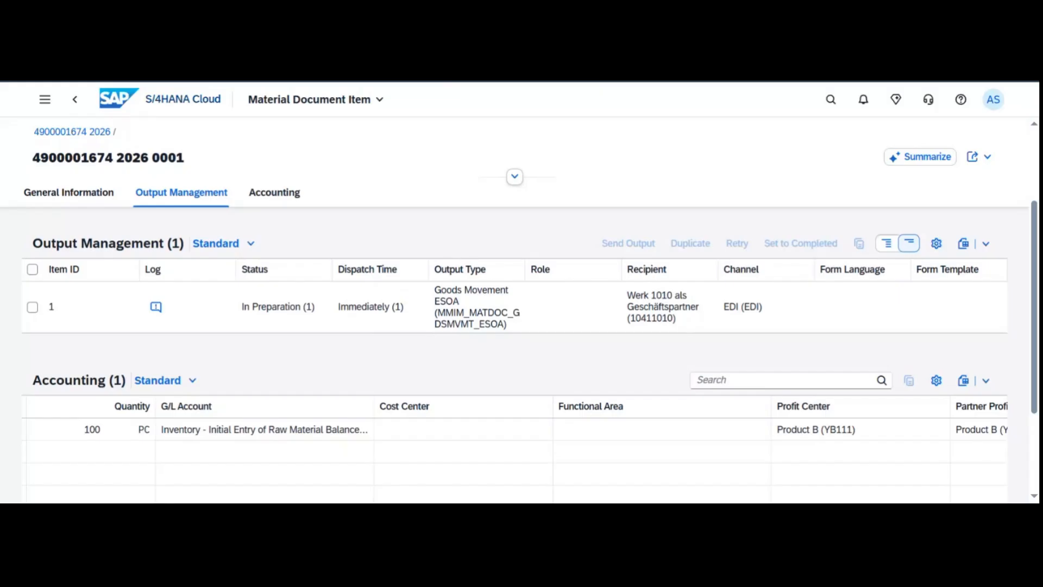
Find and launch the Confirm Production Operation app.
left_click(831, 99)
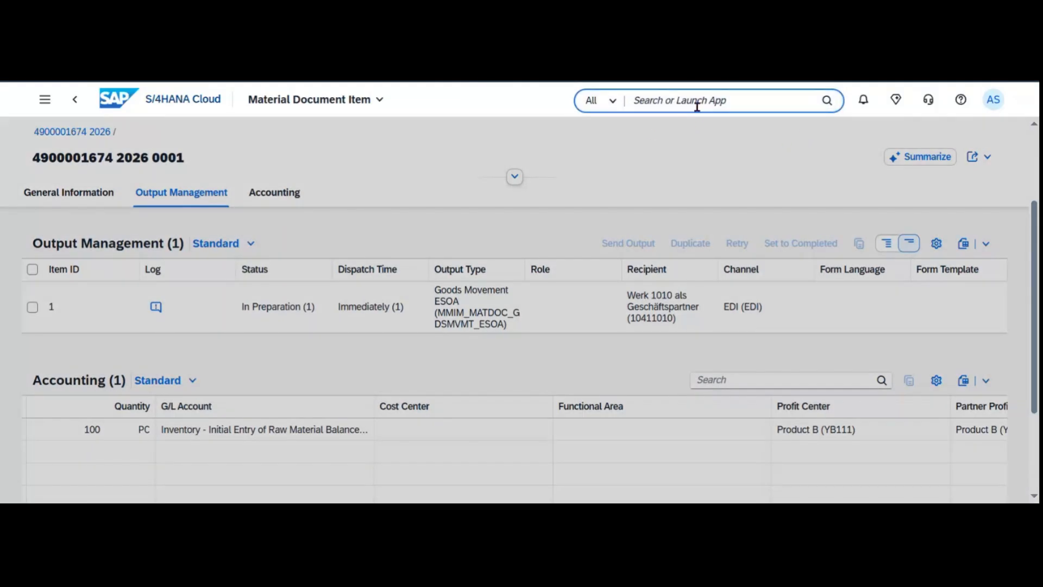
type("Confirm Production Operation")
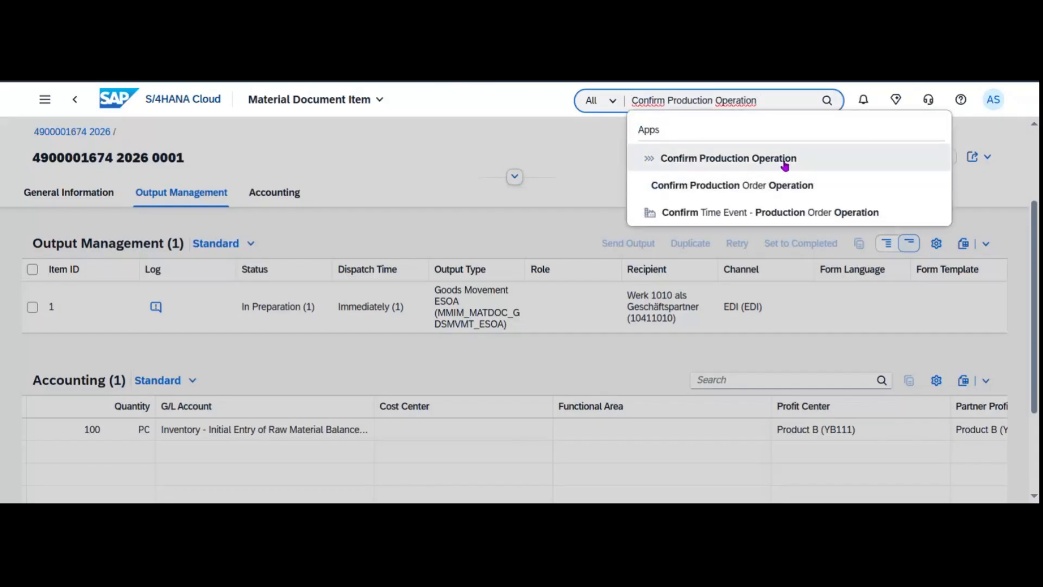
left_click(829, 166)
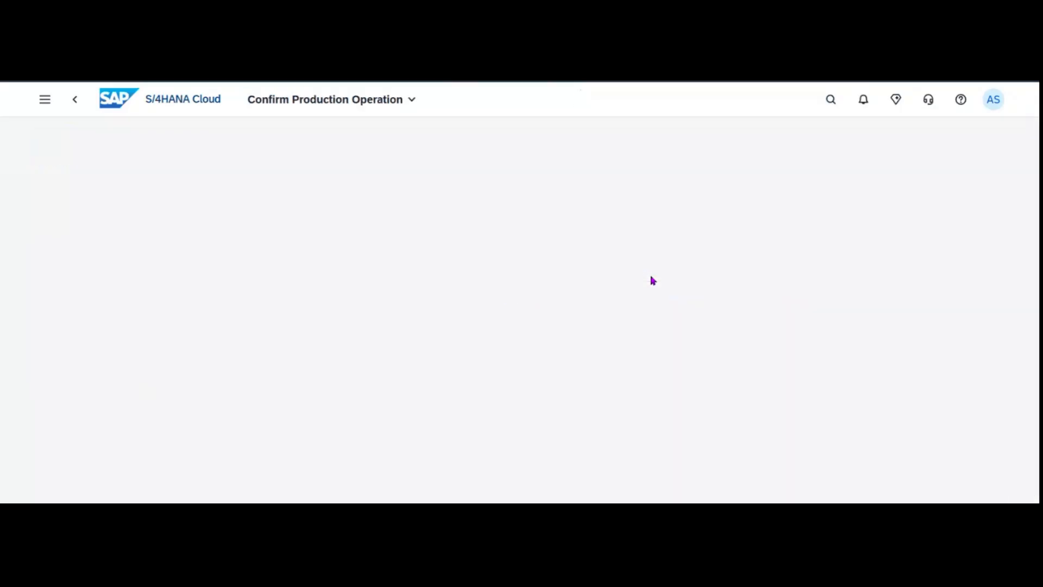
Enter order 6000000 and pick operation 0010 from the operation value help.
type("600")
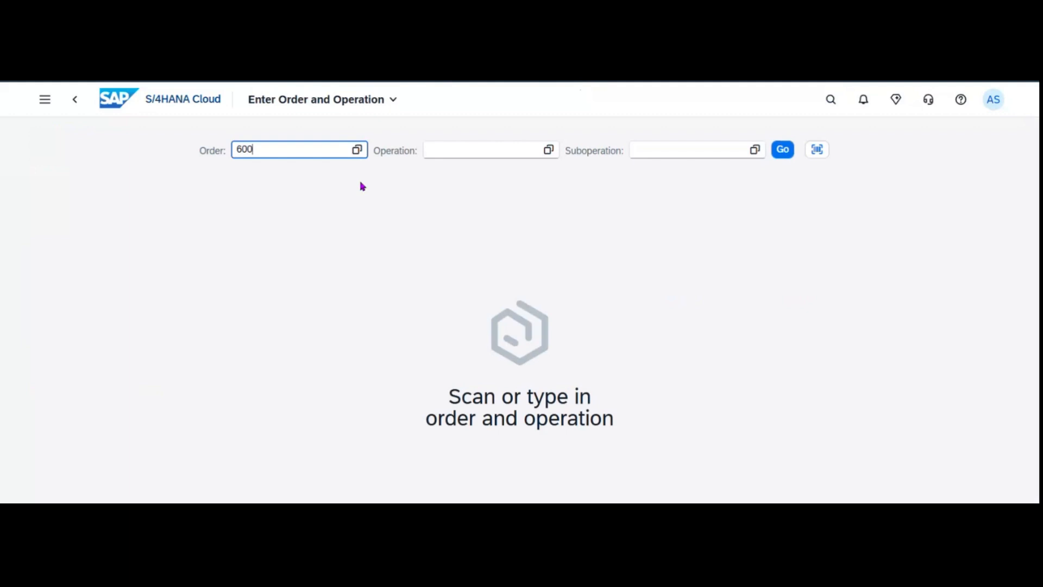
type("0000")
key("Return")
left_click(594, 313)
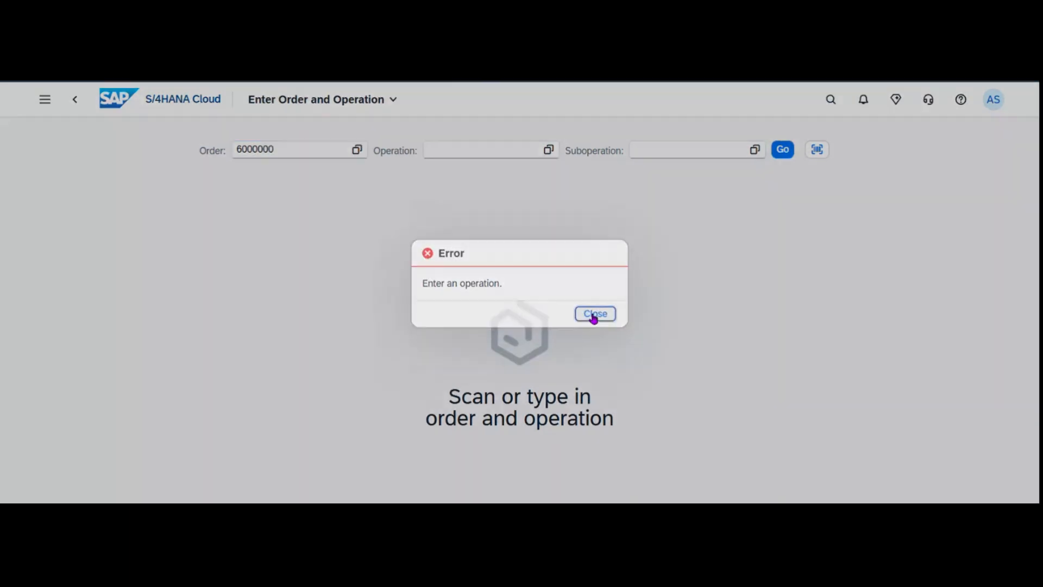
left_click(549, 152)
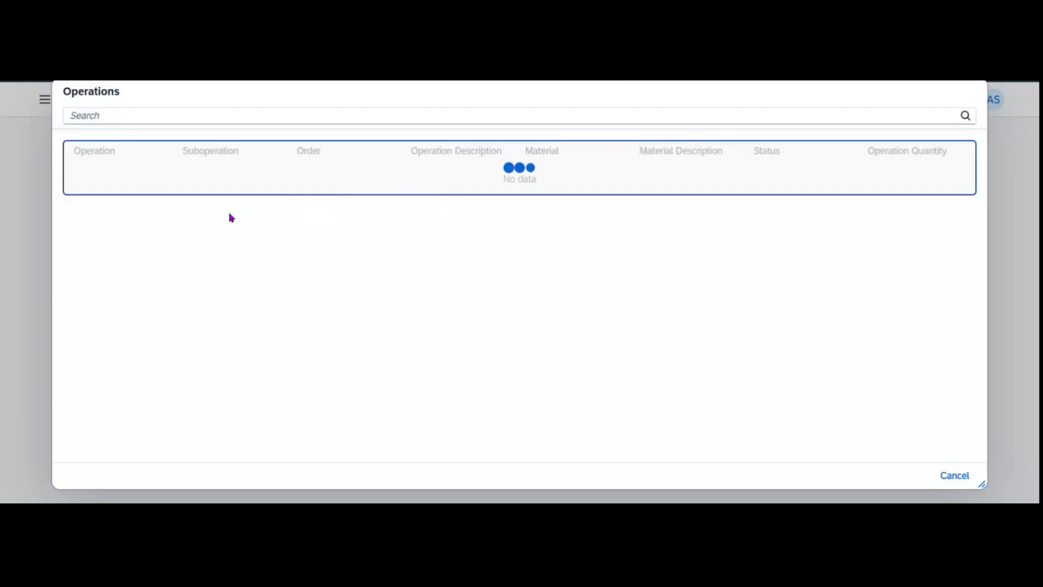
left_click(356, 189)
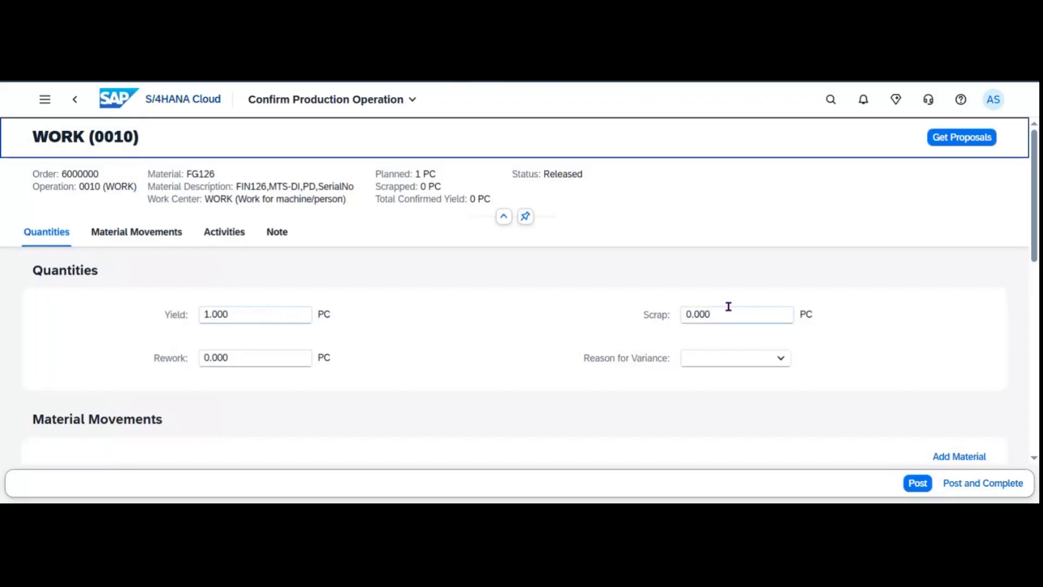
Clear the scrap quantity, keep yield at 1.000 PC, and view the material movements.
left_click_drag(719, 313, 622, 318)
type("1.000")
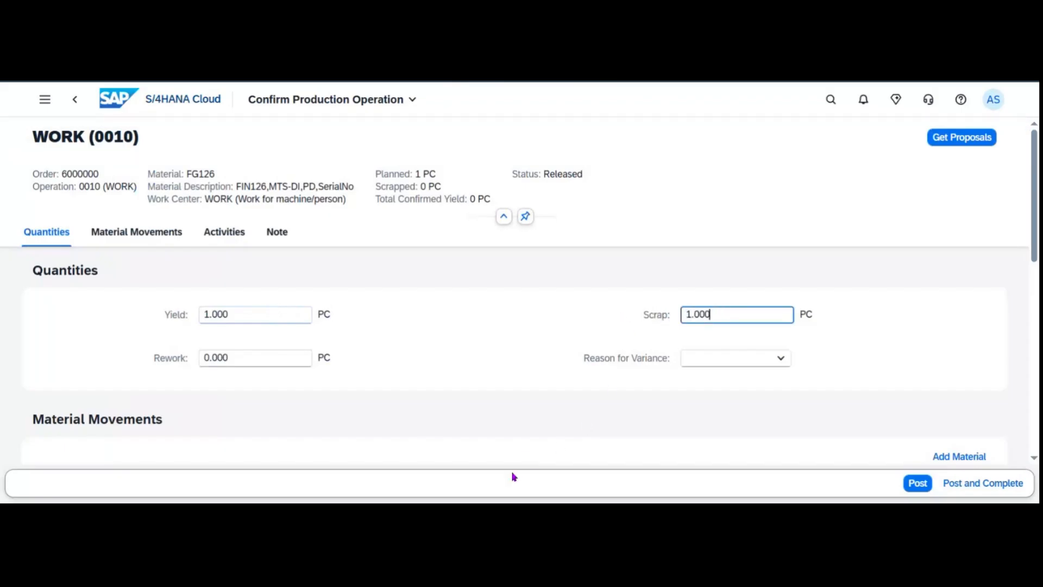
left_click(513, 500)
left_click_drag(728, 313, 642, 317)
key("BackSpace")
key("Tab")
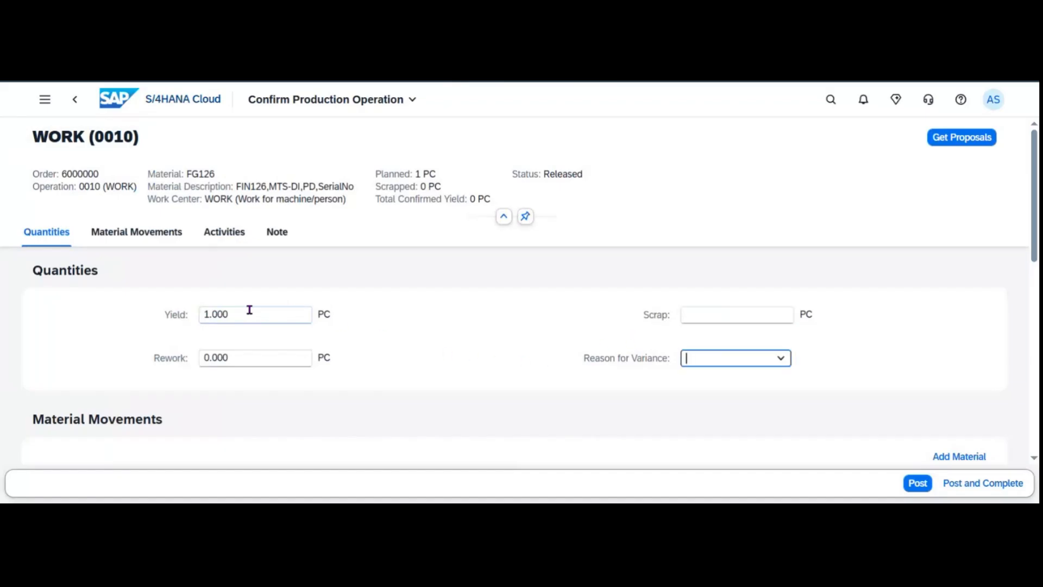
left_click_drag(249, 313, 129, 330)
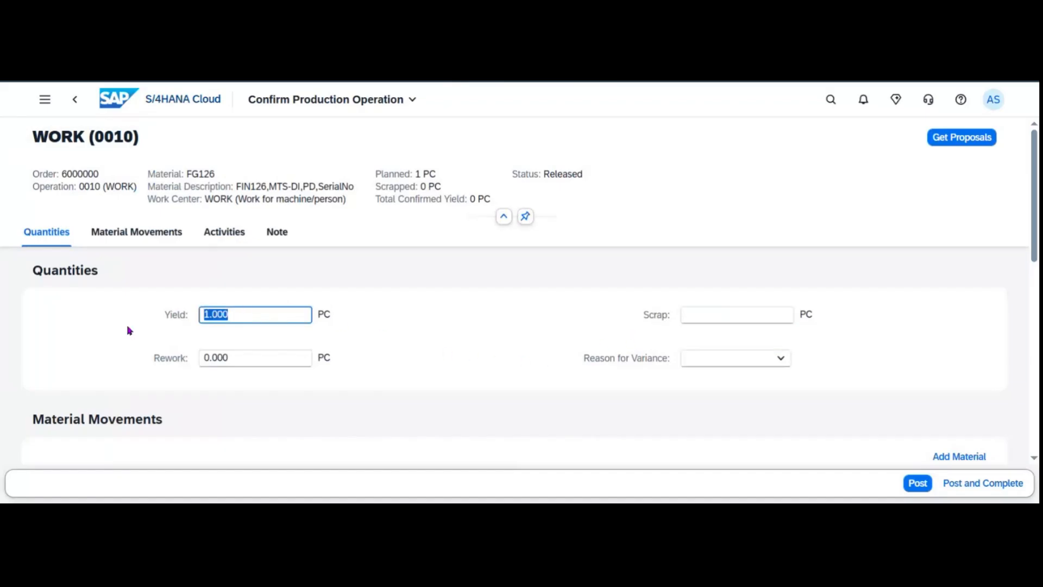
left_click(723, 313)
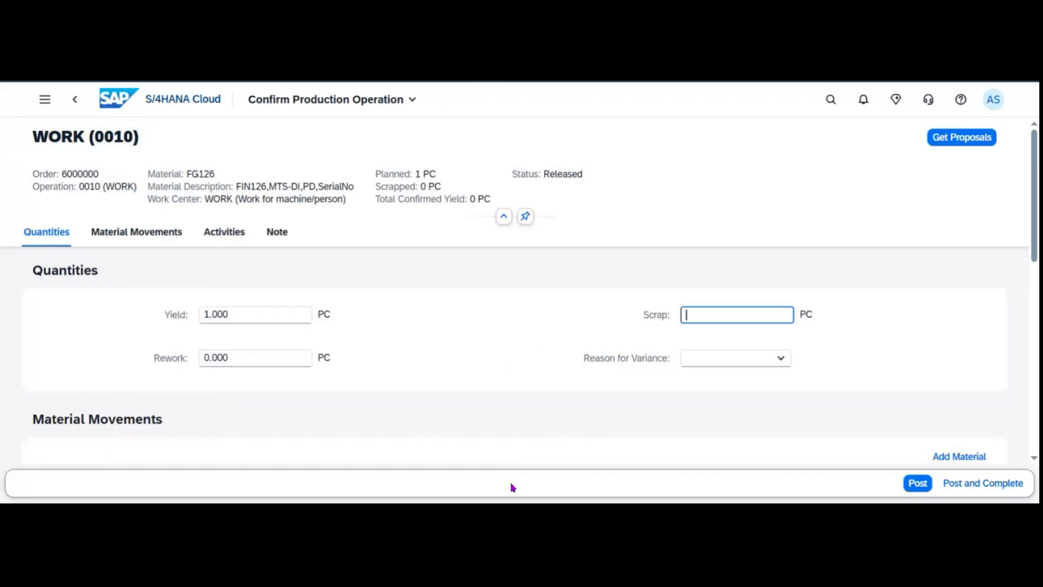
left_click(502, 514)
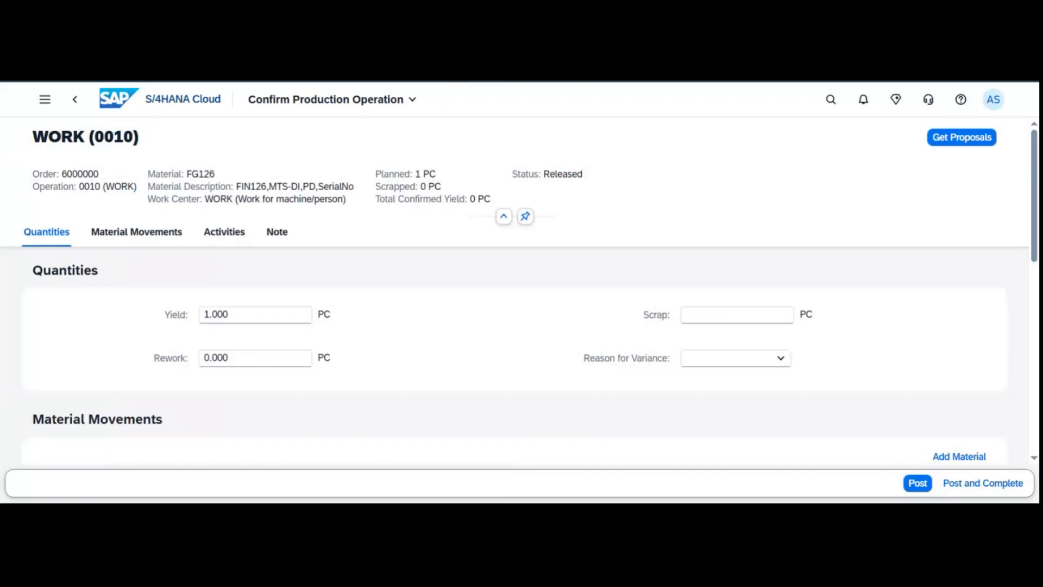
left_click(170, 236)
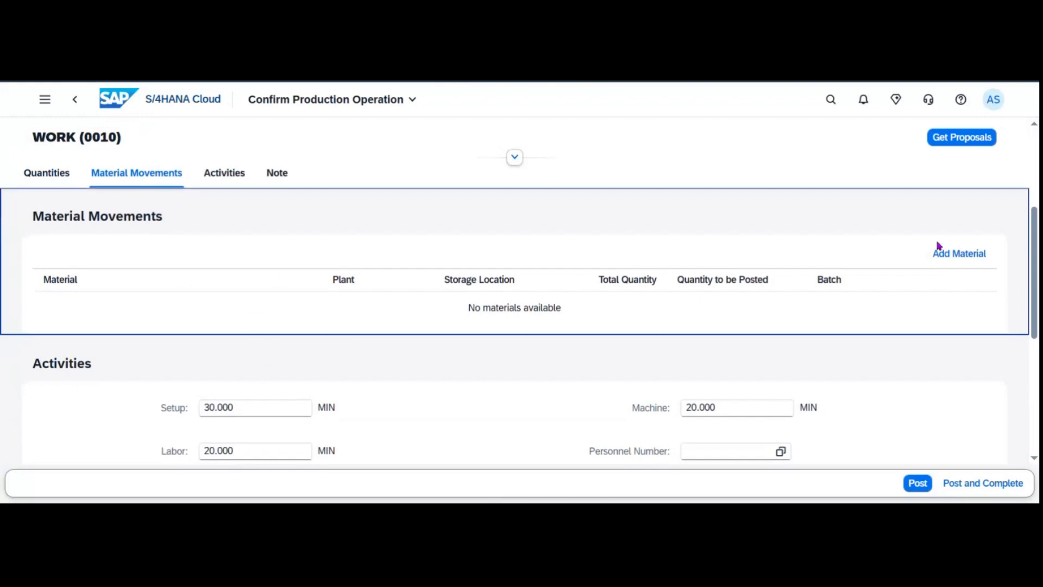
Begin an RM20 material movement, then discard the half-filled entry.
left_click(965, 258)
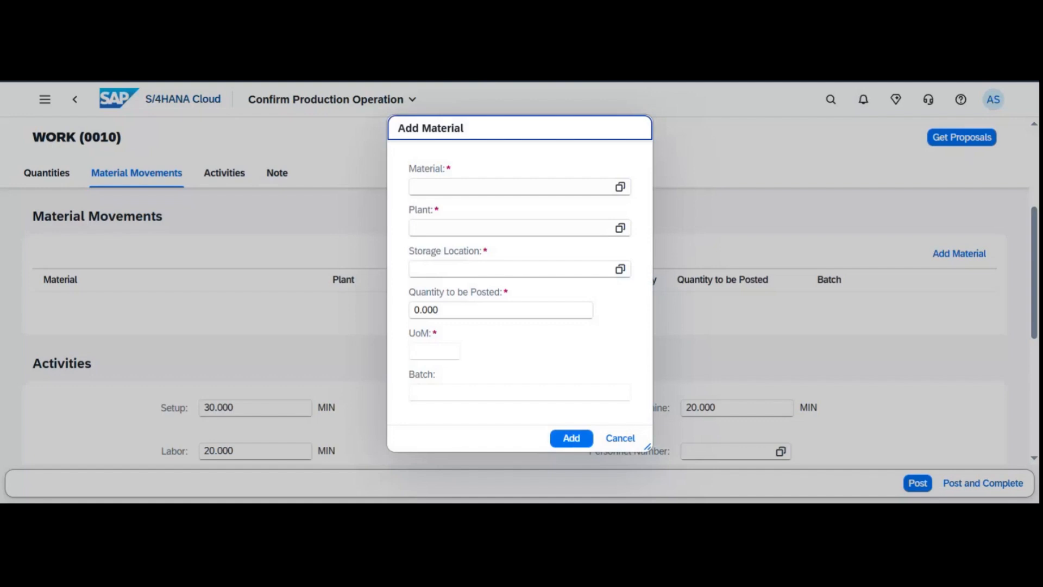
left_click(482, 189)
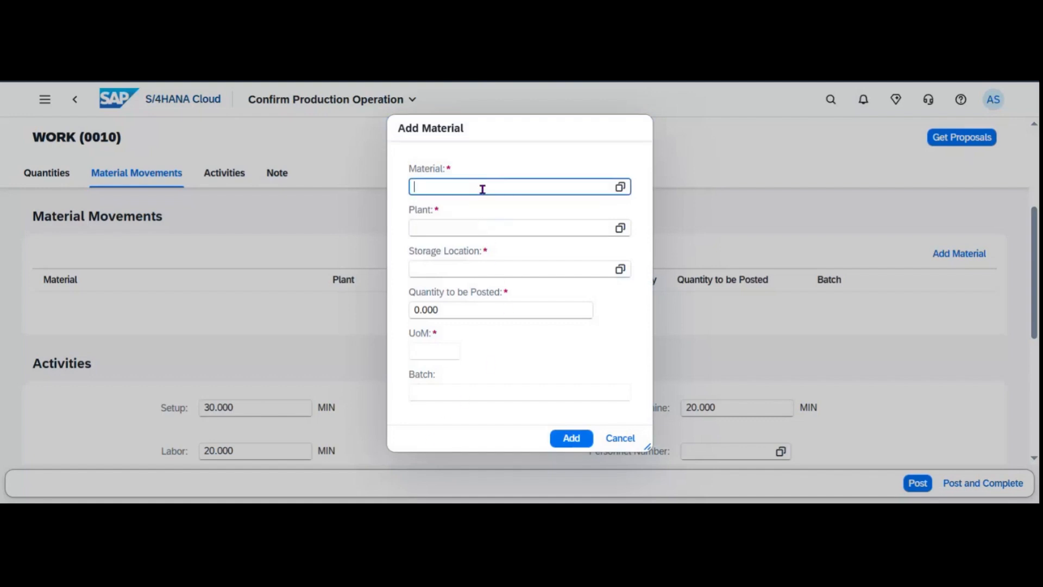
type("RM")
type("20")
left_click(462, 229)
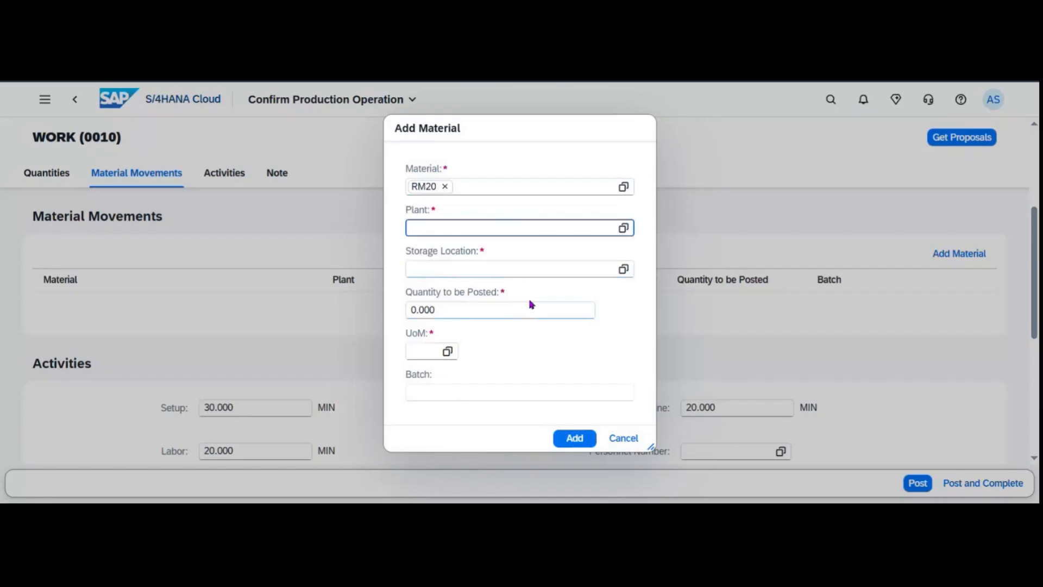
left_click(624, 441)
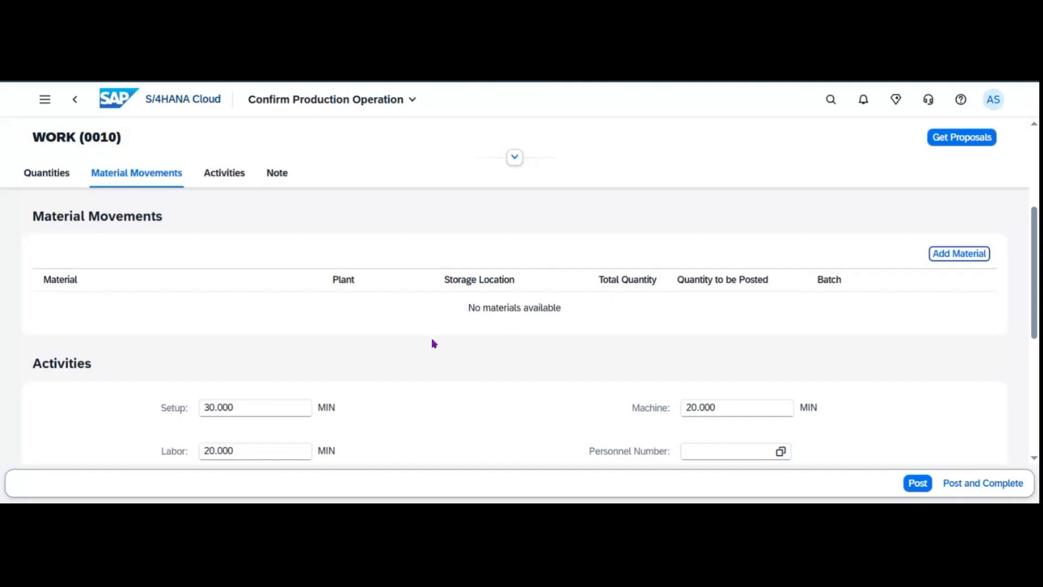
Add RM20 from plant 1010, storage location 101A, quantity 3 PC to the confirmation.
left_click(963, 255)
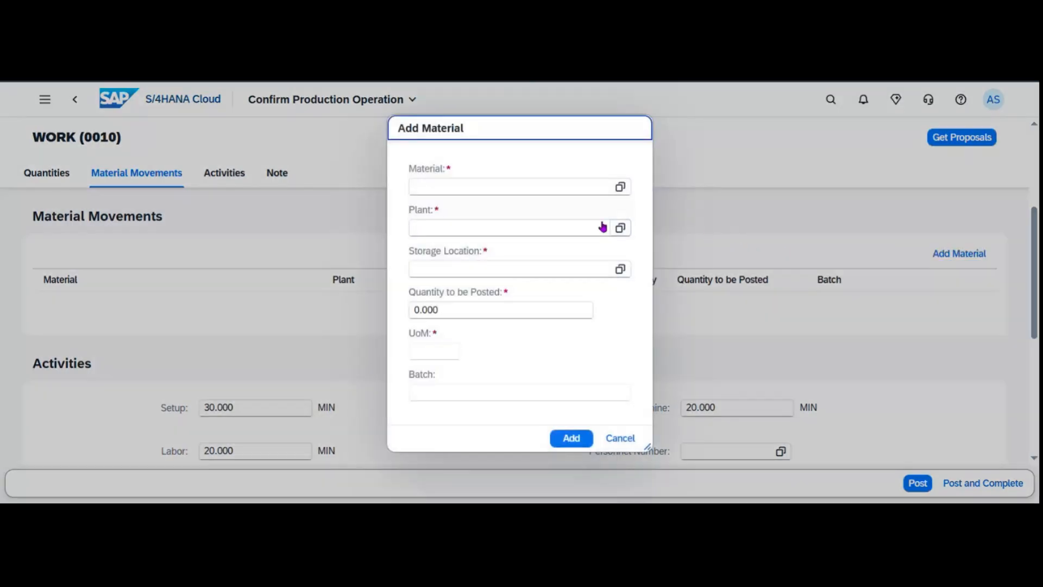
type("RM20")
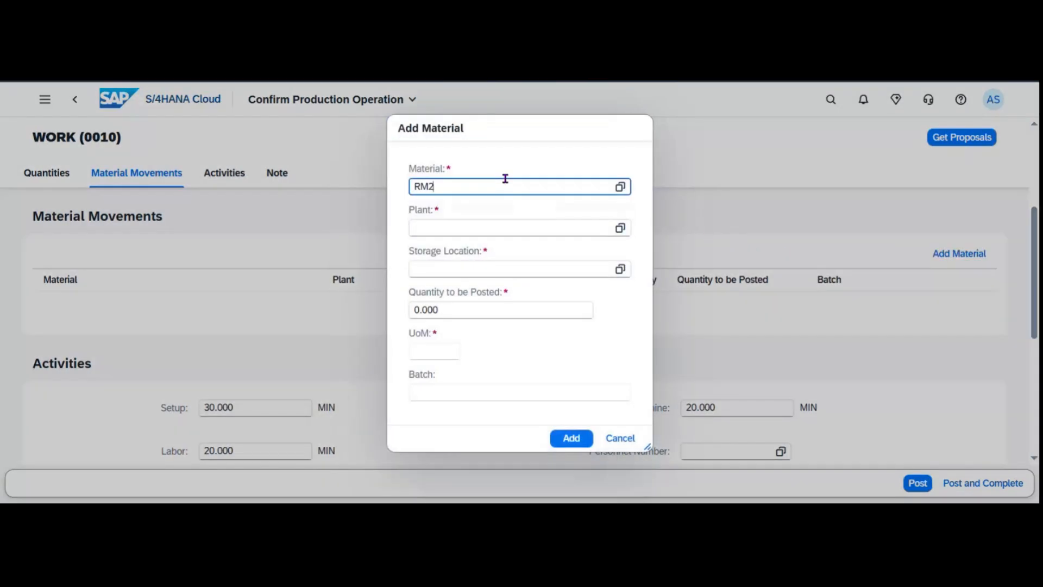
key("Tab")
type("0")
key("Tab")
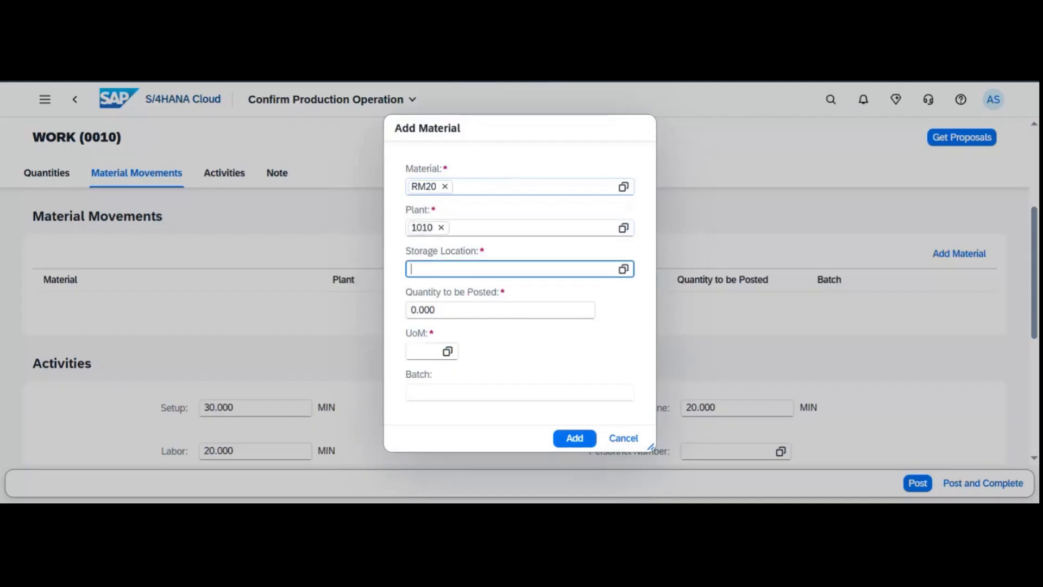
type("101A")
key("Tab")
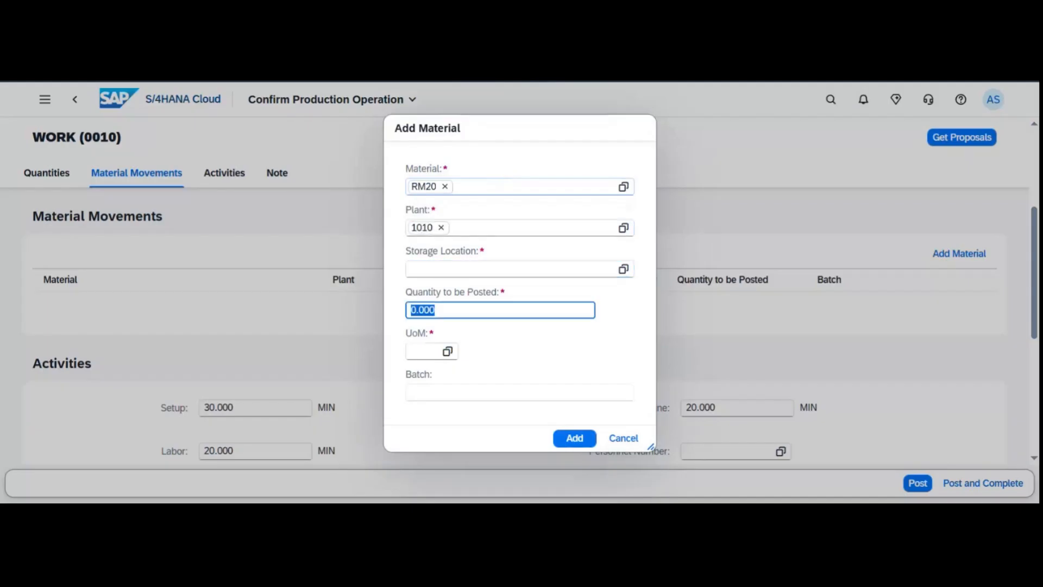
type("3")
key("Tab")
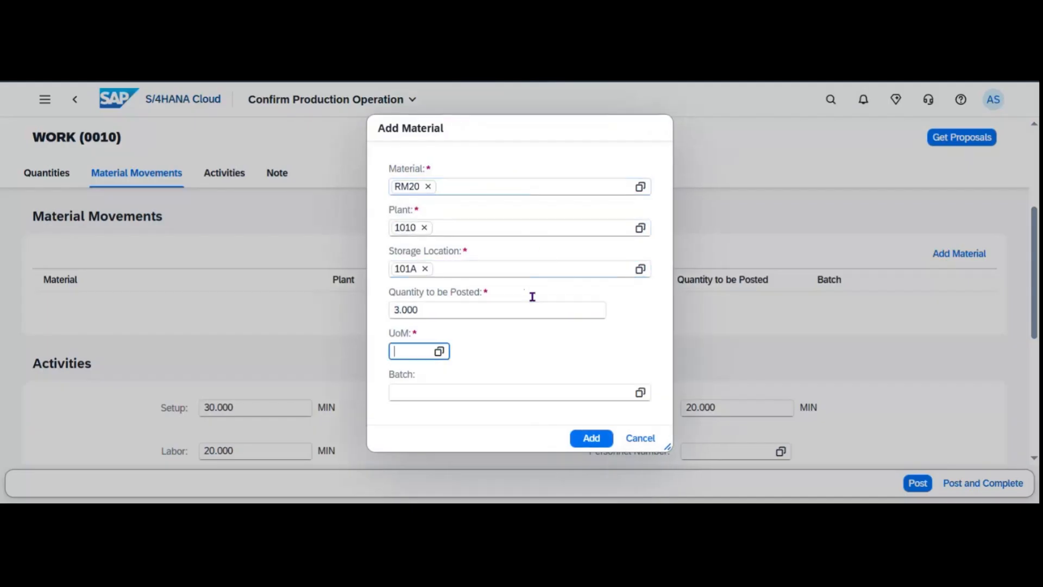
type("PC")
left_click(596, 438)
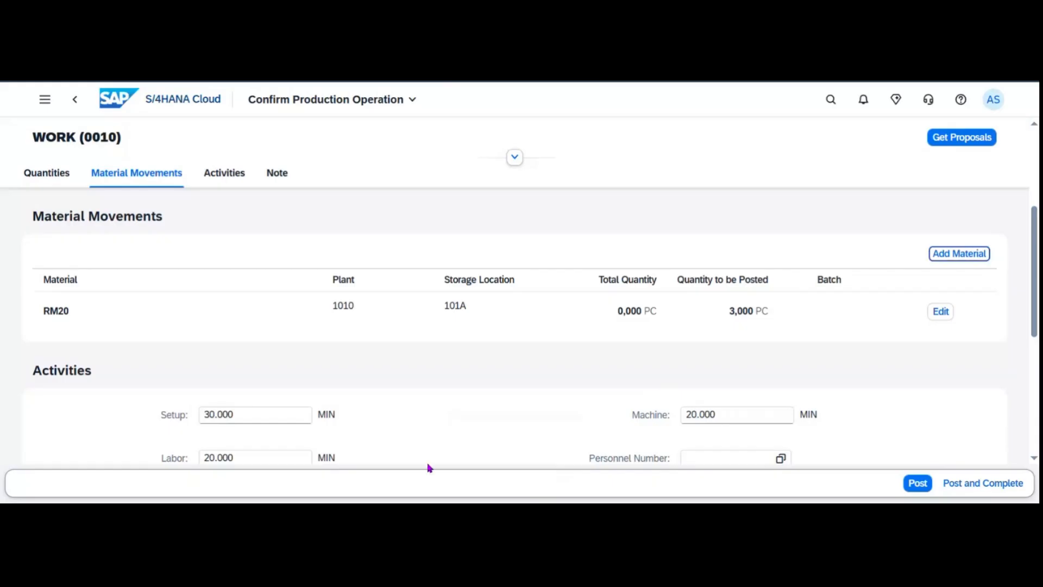
Change setup time to 25 and labor time to 10 minutes, then post the operation confirmation.
scroll(476, 412, "down", 1)
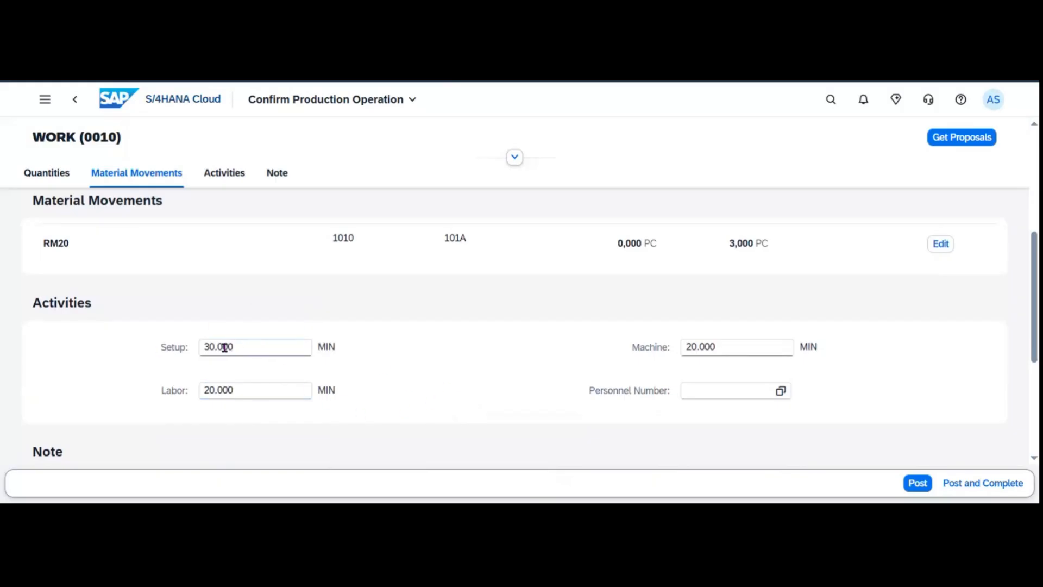
left_click_drag(214, 347, 110, 365)
type("25")
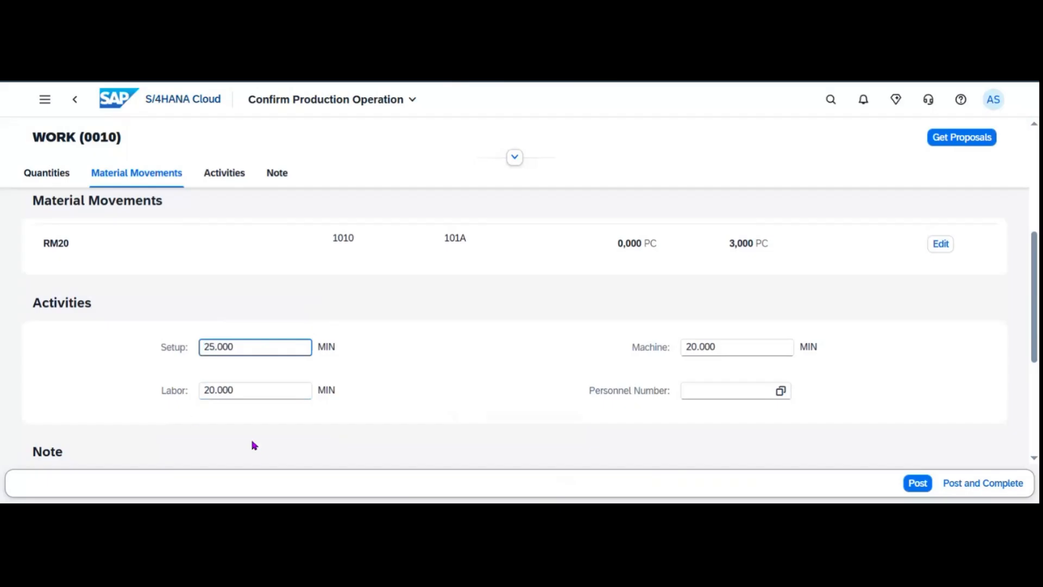
left_click_drag(214, 396, 186, 393)
type("10")
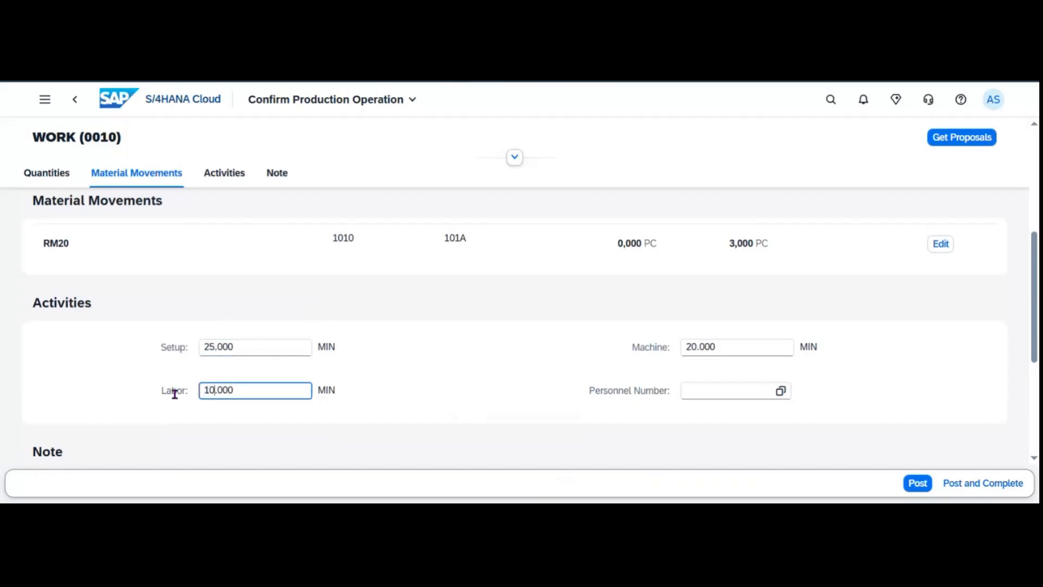
left_click_drag(694, 342, 633, 347)
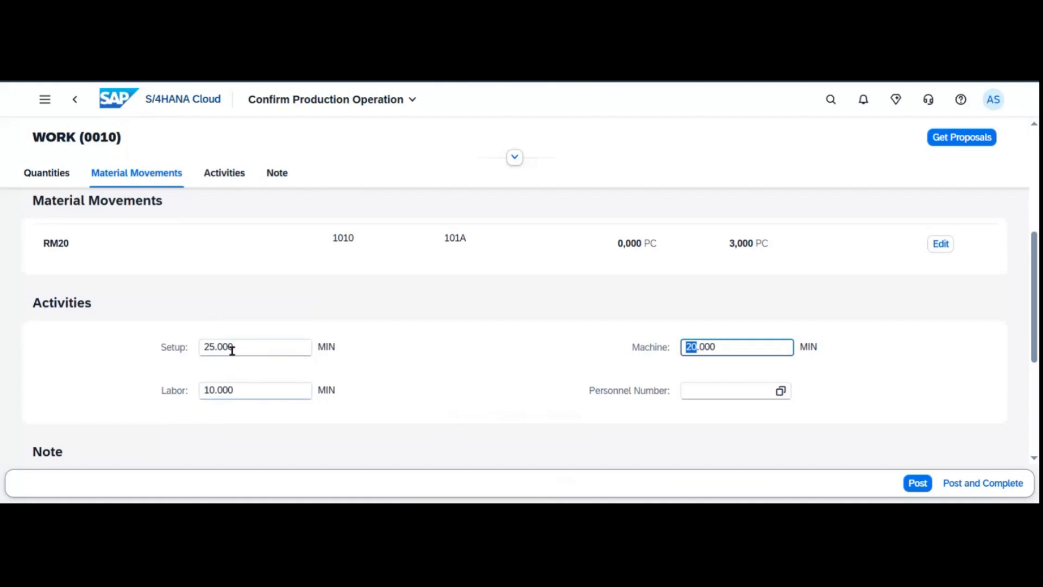
scroll(598, 359, "down", 3)
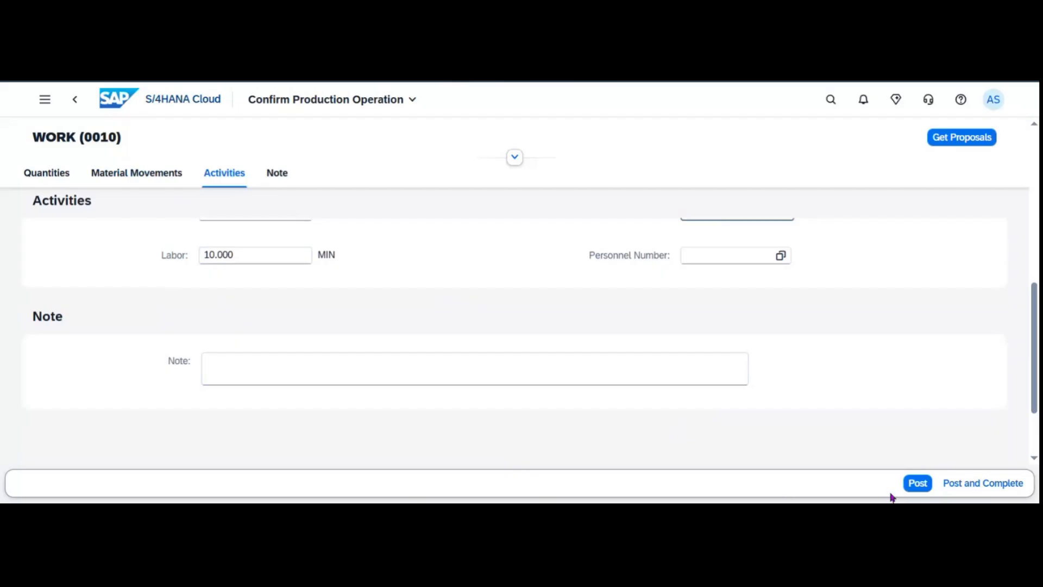
left_click(957, 489)
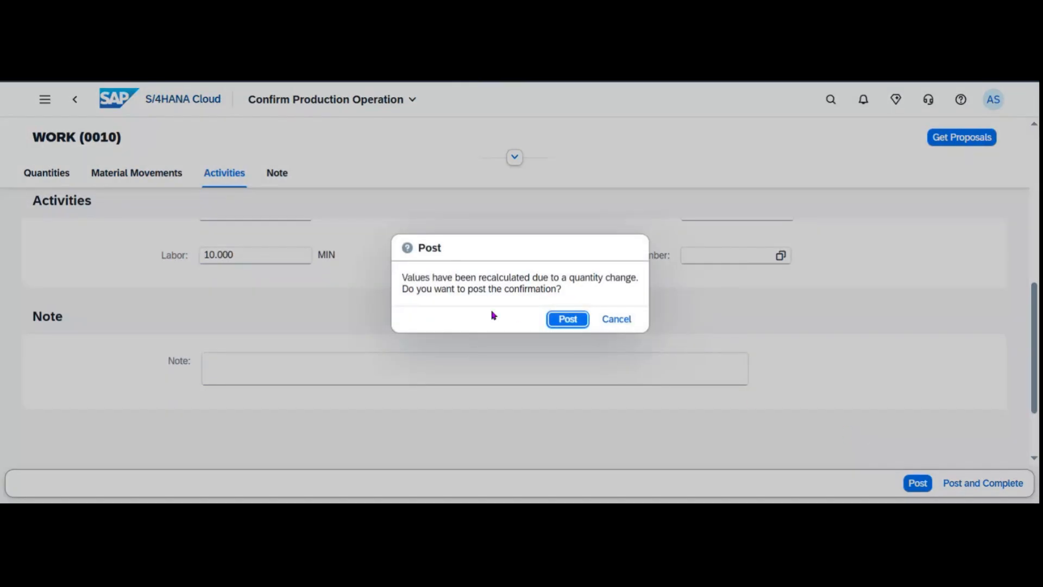
left_click(567, 320)
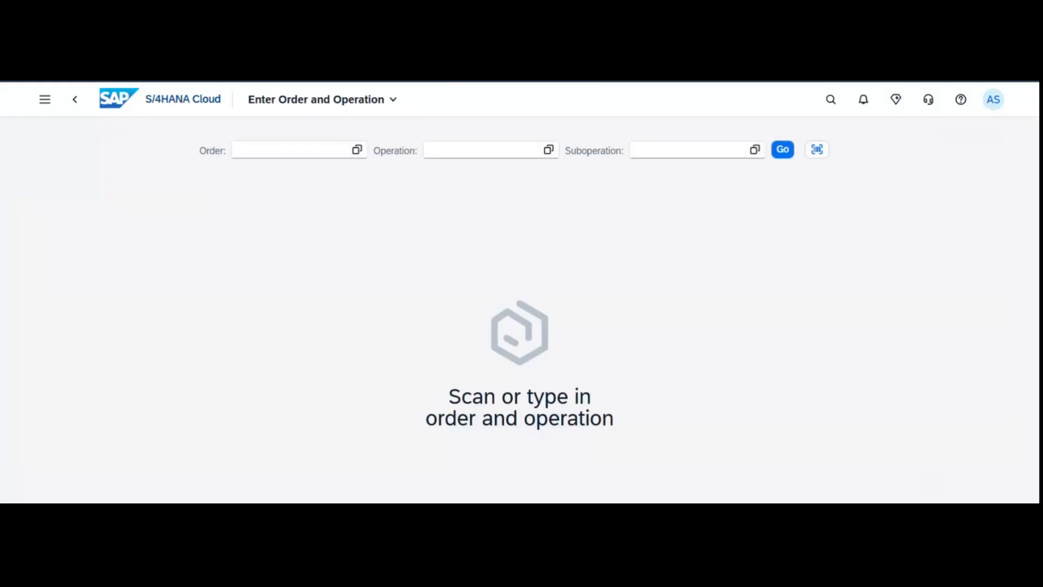
Search for and launch the Manage Production Operations app.
left_click(831, 100)
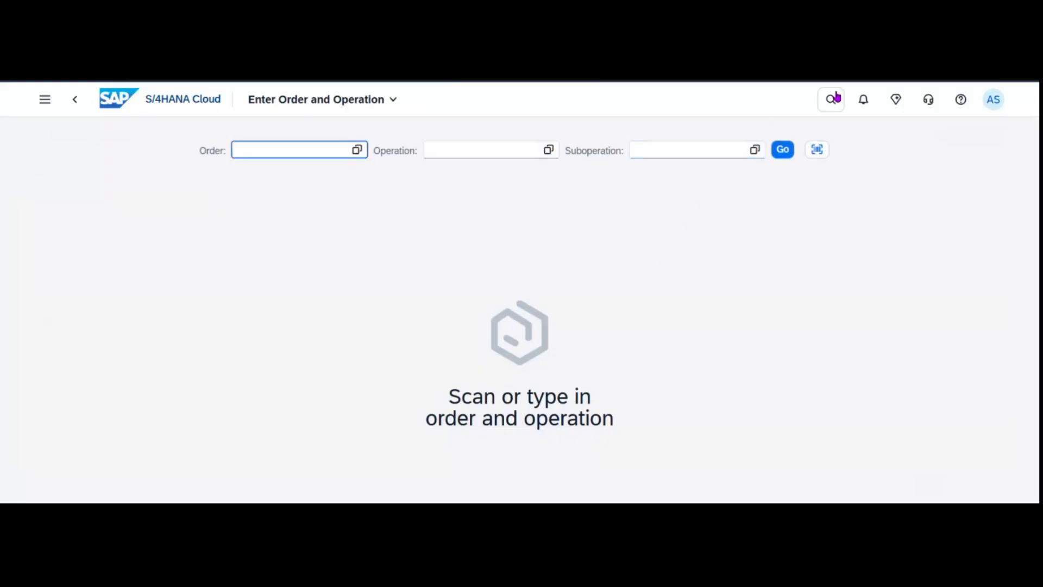
type("Manage Production Operations")
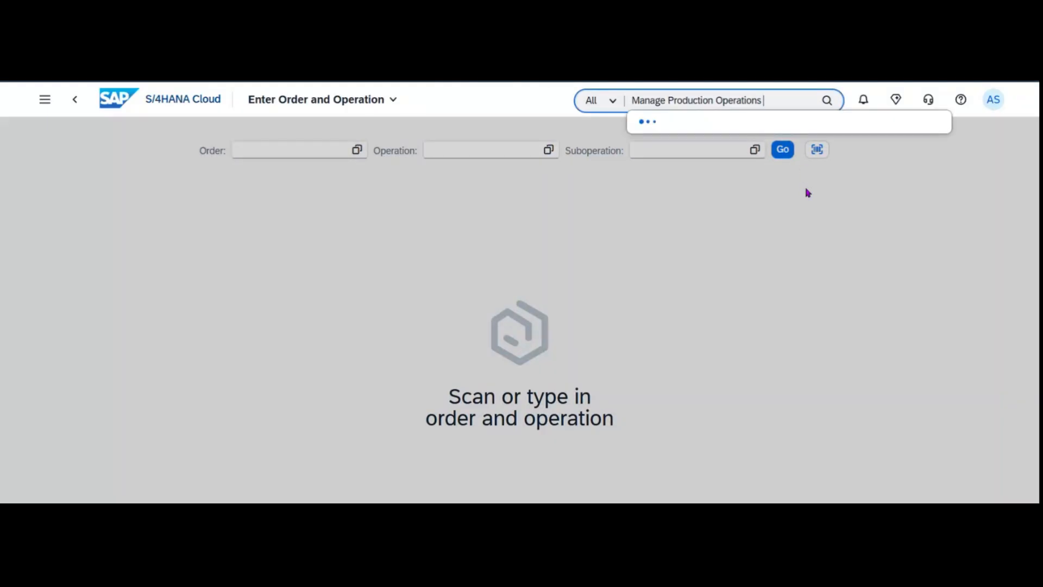
left_click(784, 163)
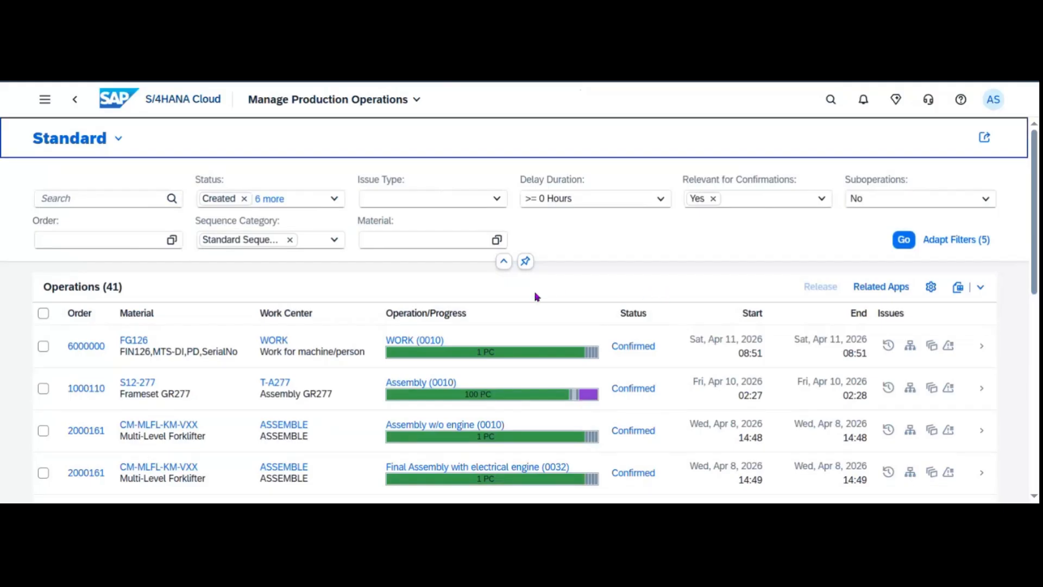
Filter operations by material FG126 and select order 6000000's WORK operation row.
left_click(386, 242)
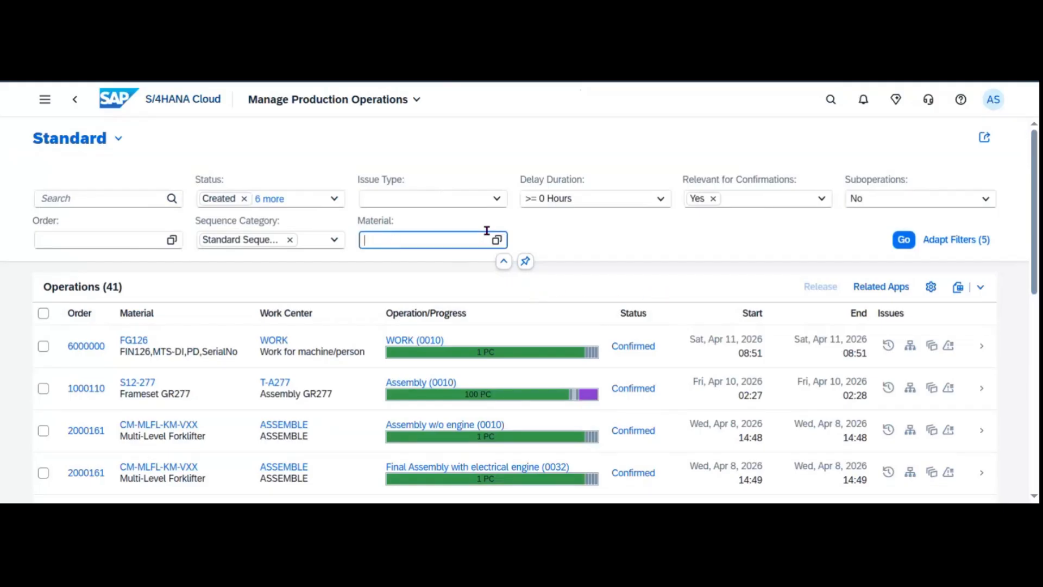
type("FG126")
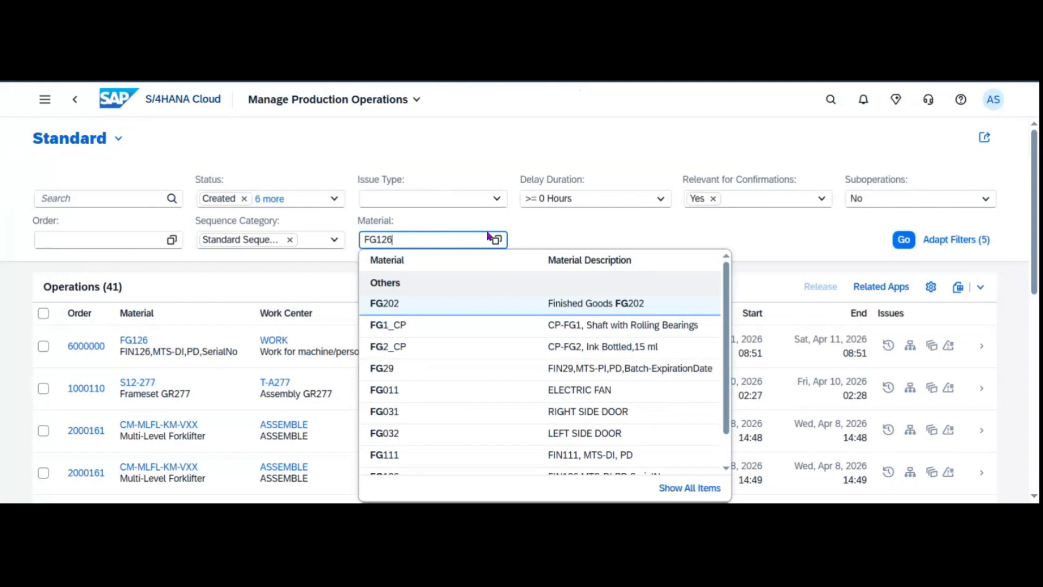
key("Return")
left_click(903, 240)
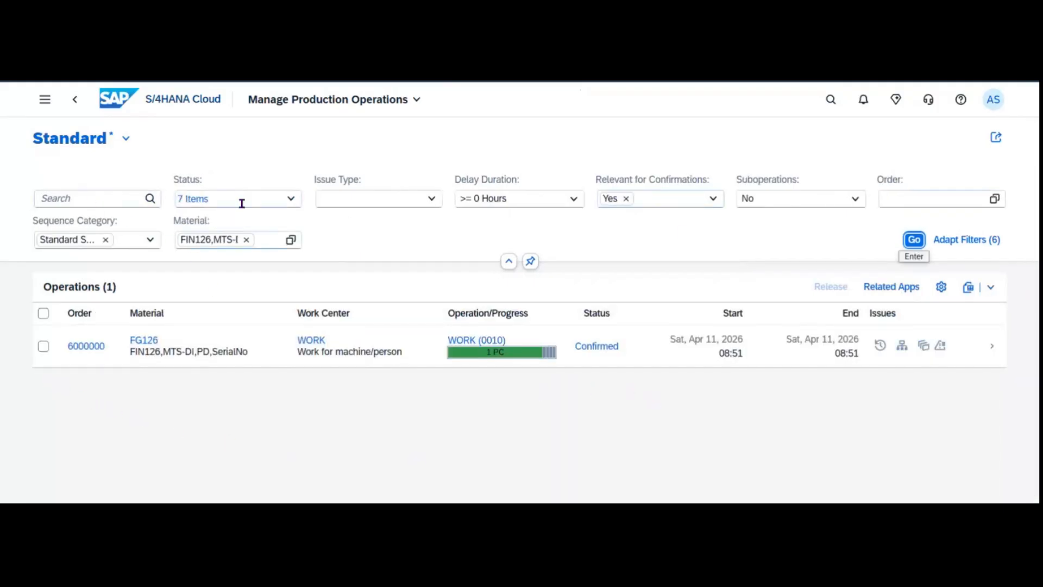
left_click(982, 241)
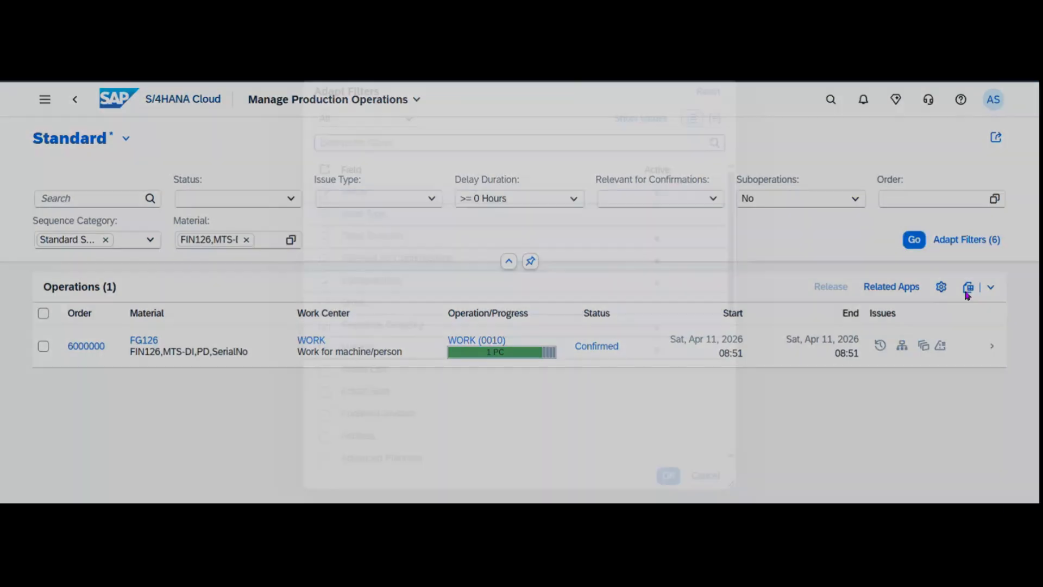
left_click(715, 481)
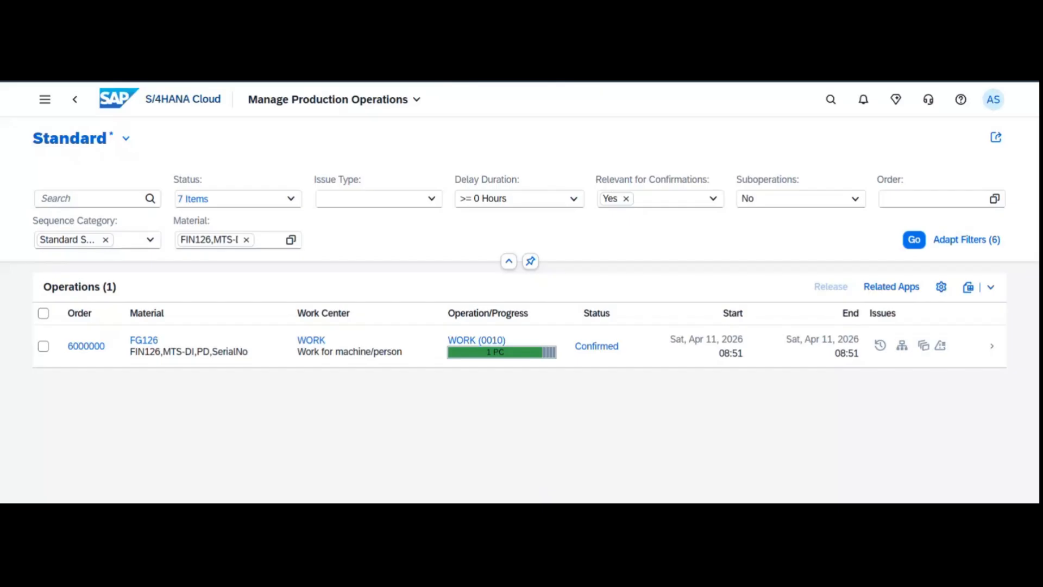
left_click(43, 346)
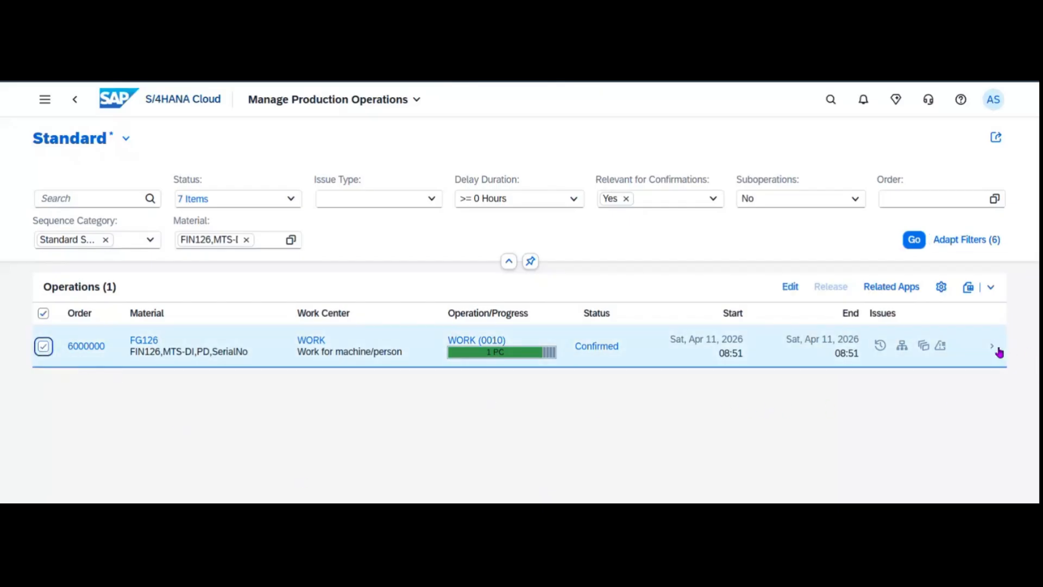
Open order 6000000's WORK (0010) operation and view its FG126 component with 0 PC open.
left_click(997, 350)
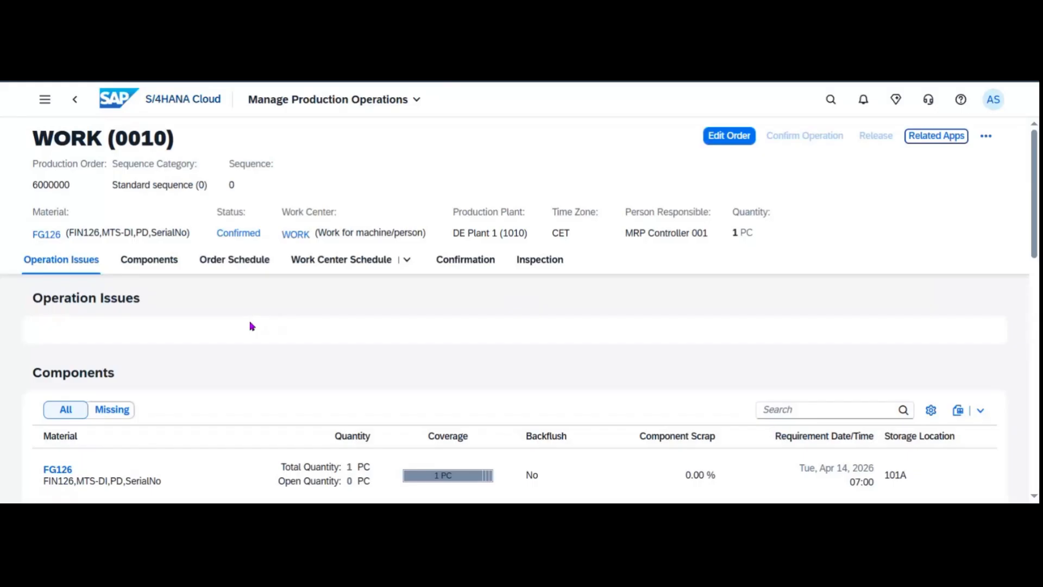
scroll(170, 295, "down", 3)
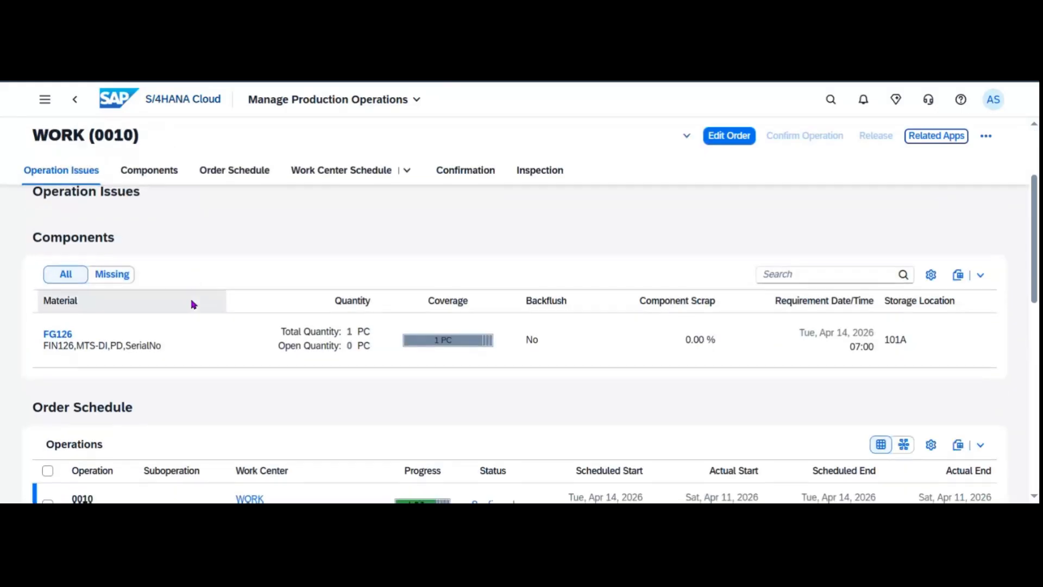
scroll(262, 289, "up", 2)
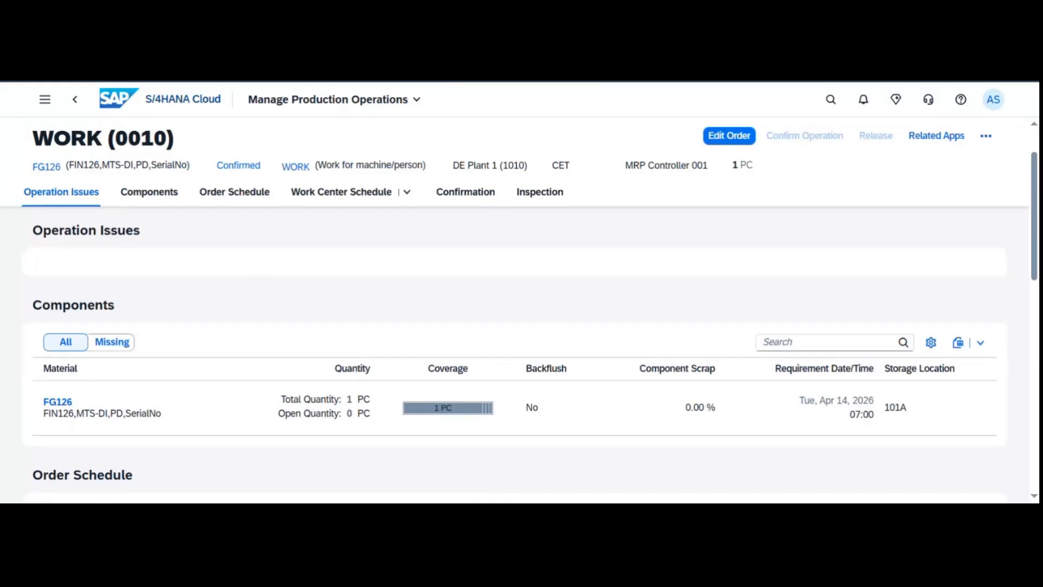
left_click(148, 192)
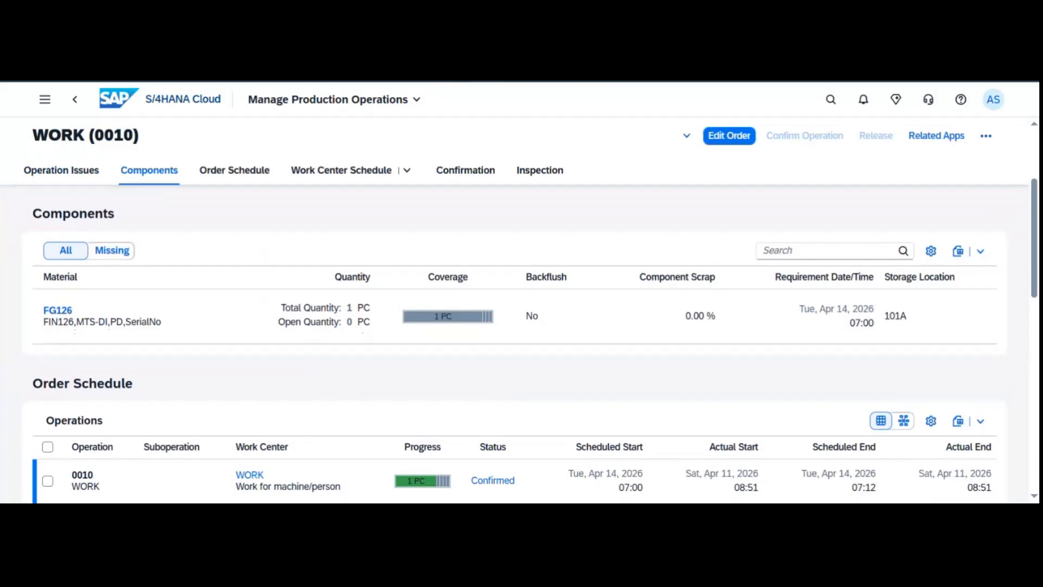
Review order schedule, work center schedule, and final confirmation 1525 with yield 1 PC.
left_click(266, 169)
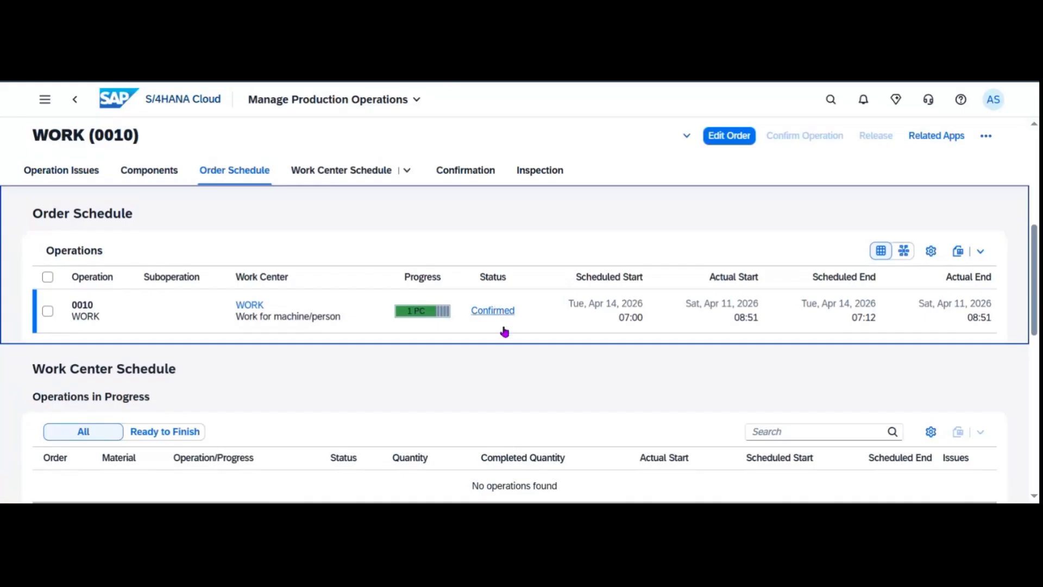
left_click(336, 172)
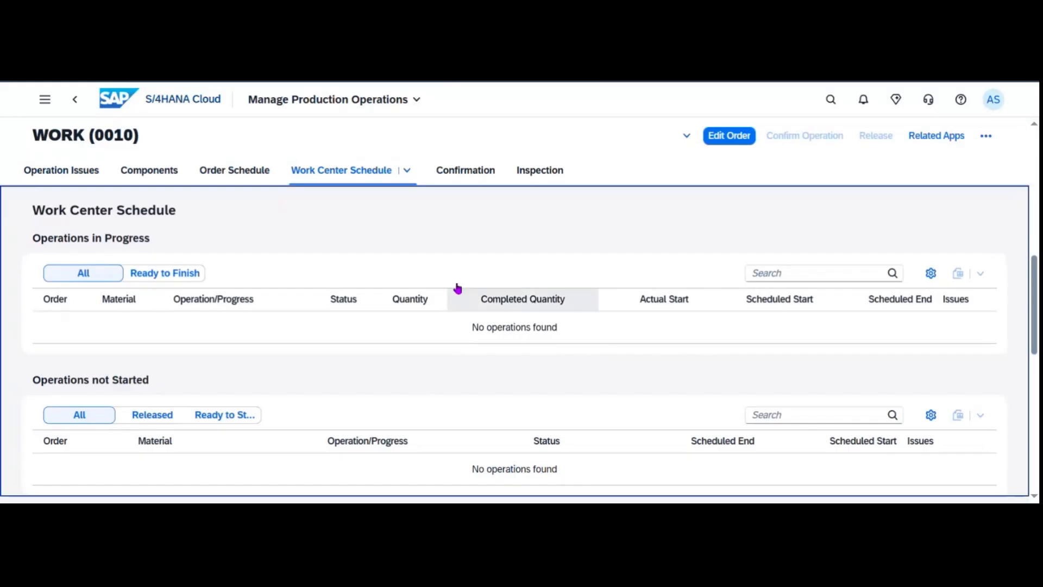
left_click(480, 173)
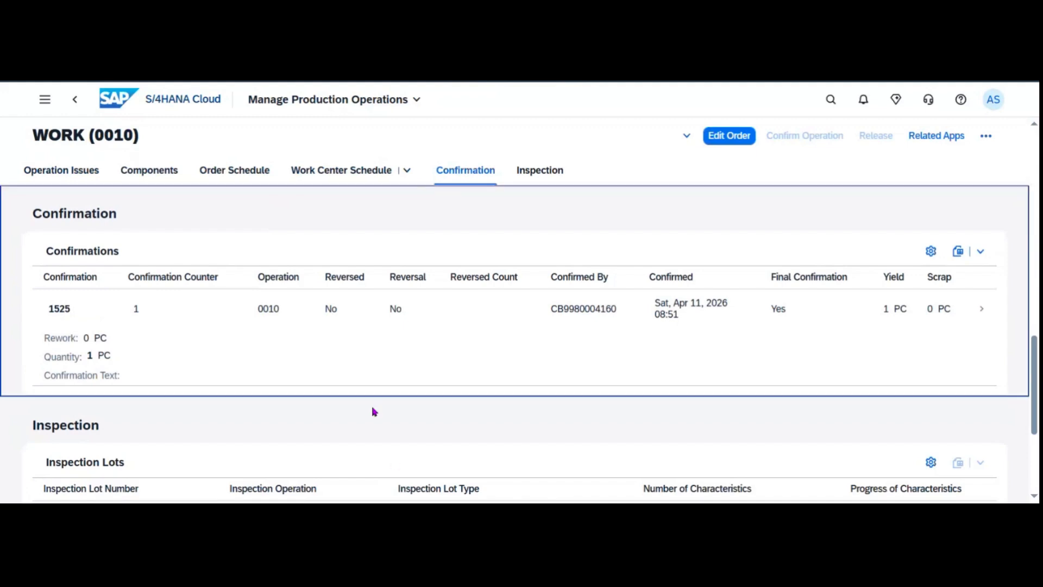
left_click(124, 104)
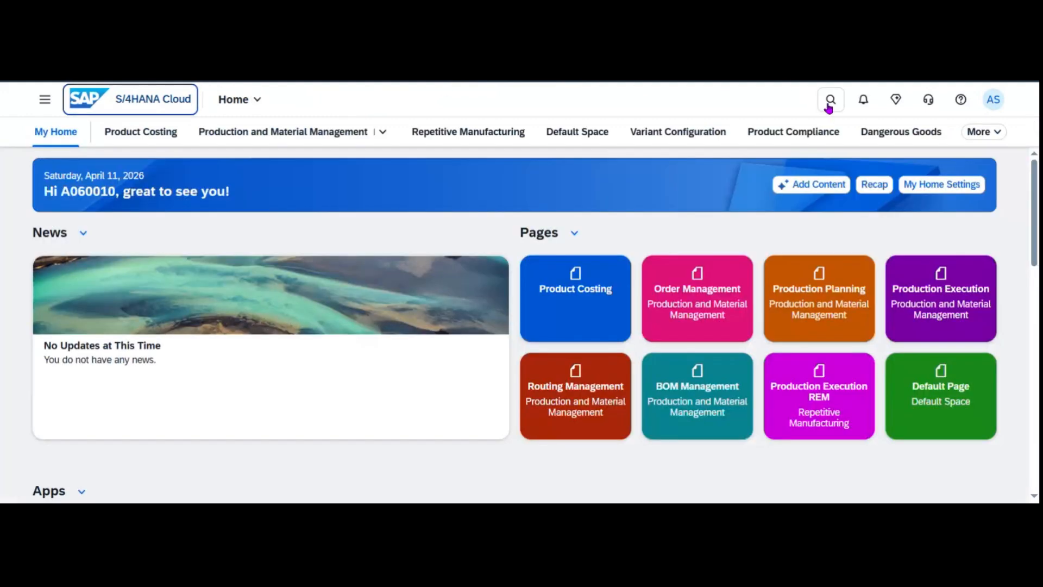
Search 'MIGO' and launch the Post Goods Movement app.
left_click(827, 102)
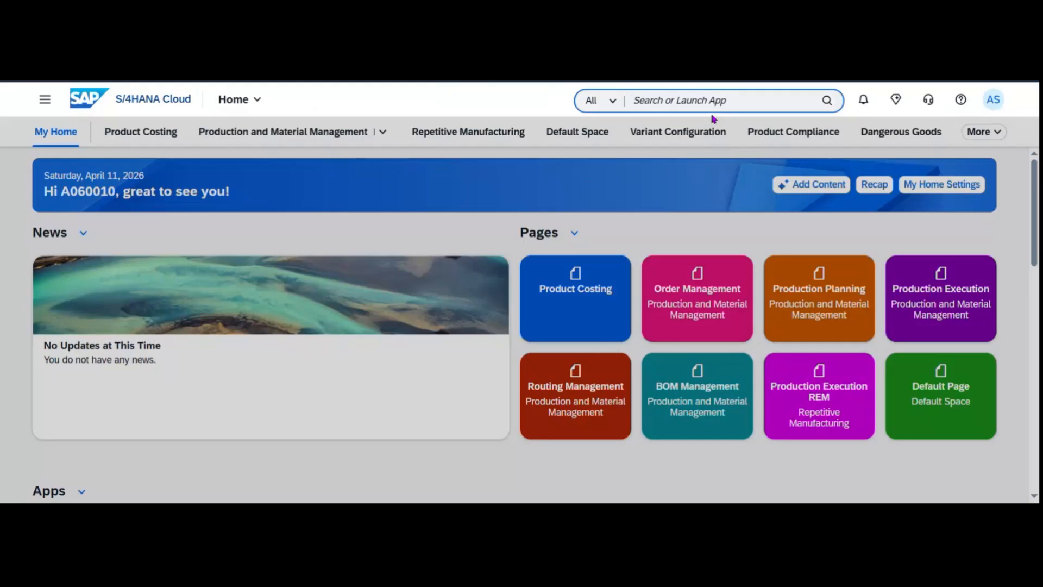
type("post goods move")
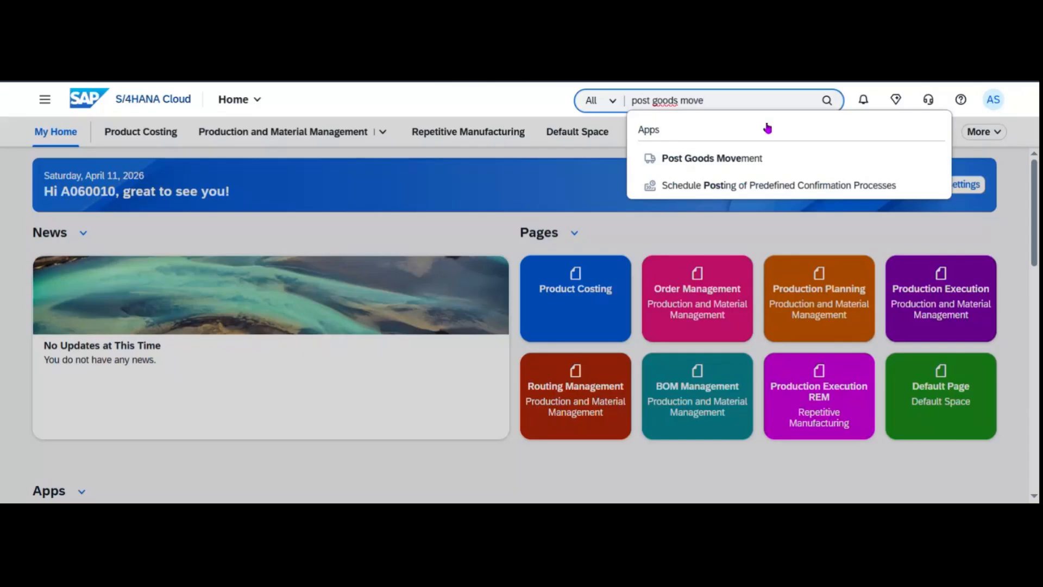
type("ment for")
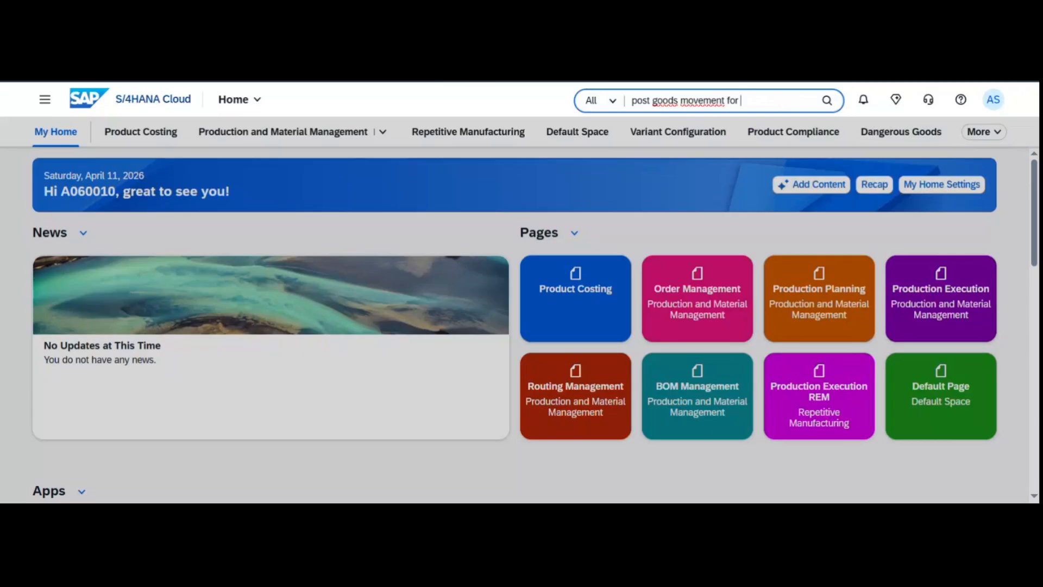
left_click_drag(783, 102, 583, 127)
type("MIGO")
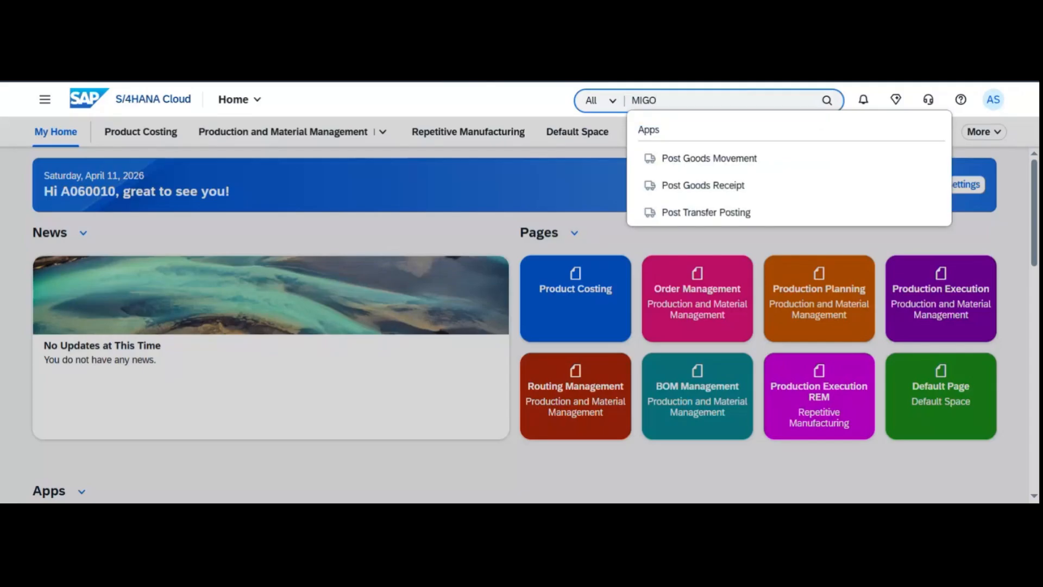
left_click(761, 168)
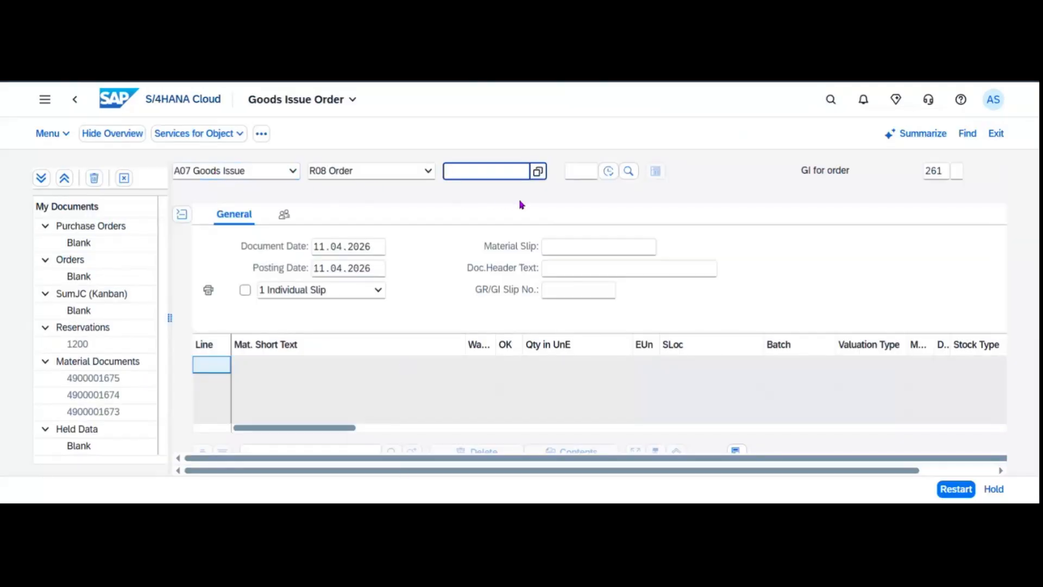
Try loading order 6000000 into the goods issue, then reset the form after the error.
type("6000000")
key("Return")
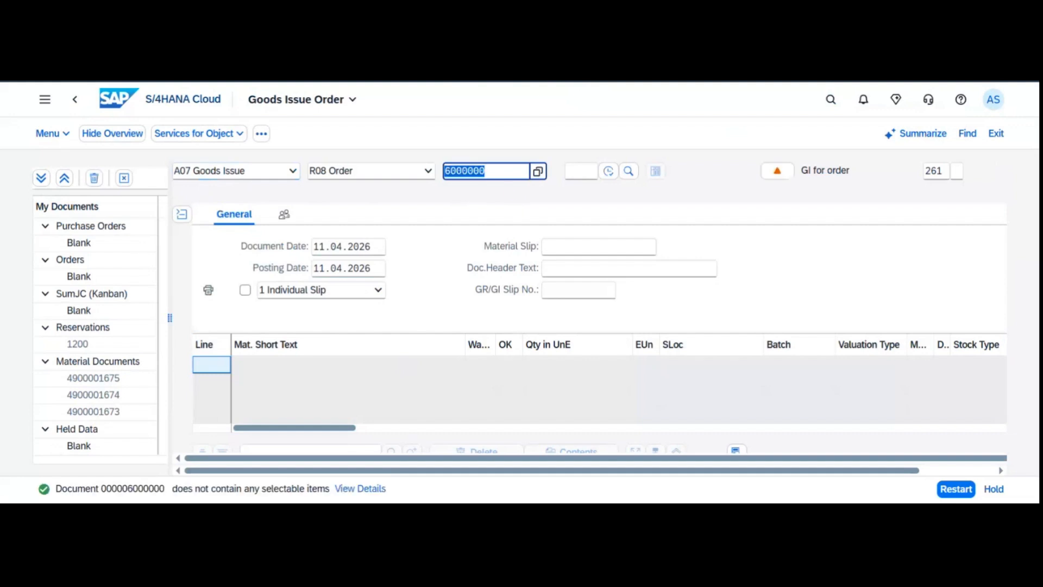
left_click(503, 175)
type("0")
key("Return")
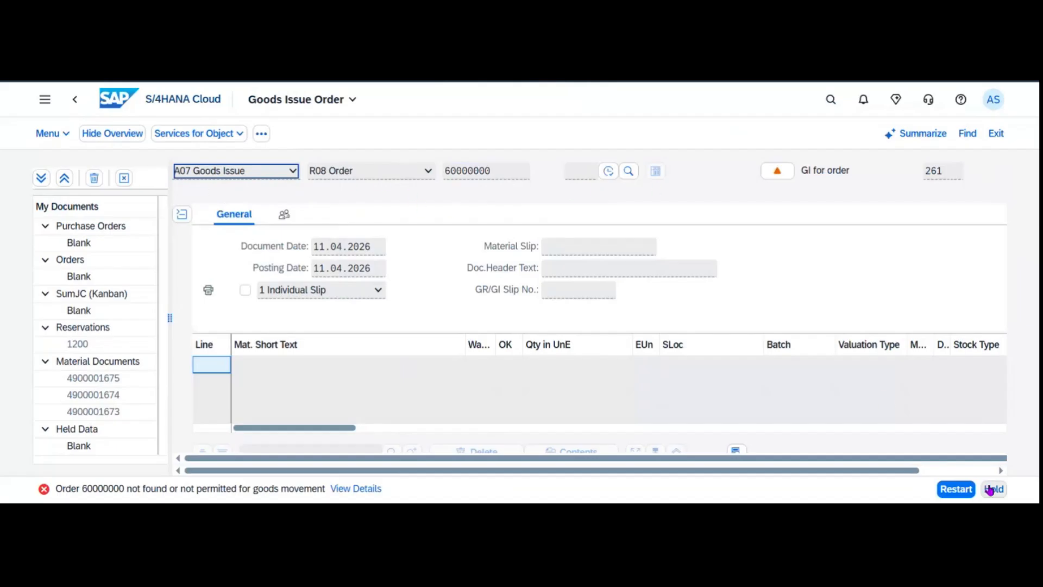
left_click(956, 489)
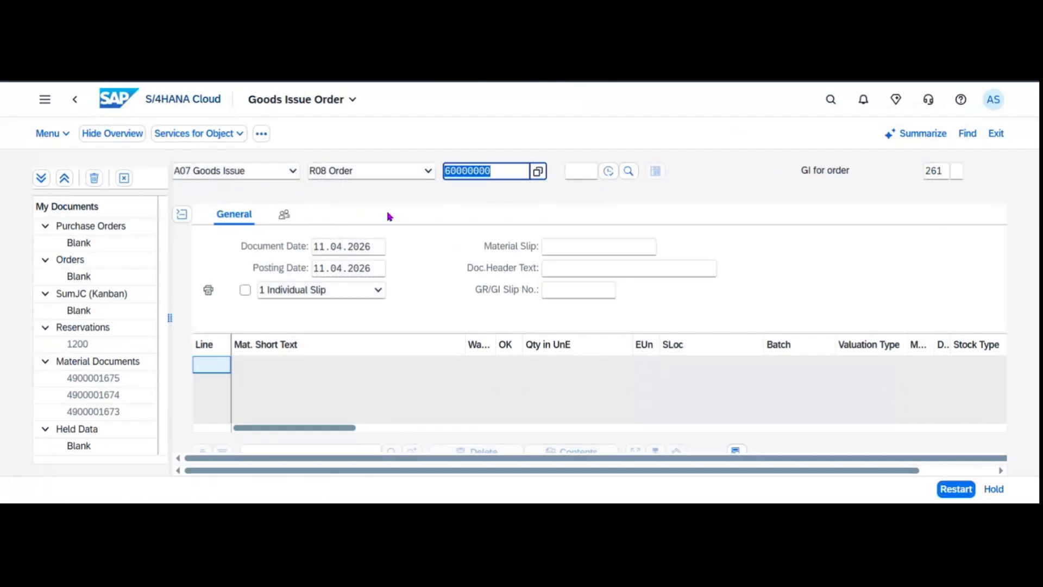
Switch the transaction to Goods Receipt with Order as the reference document.
left_click(275, 173)
left_click(275, 174)
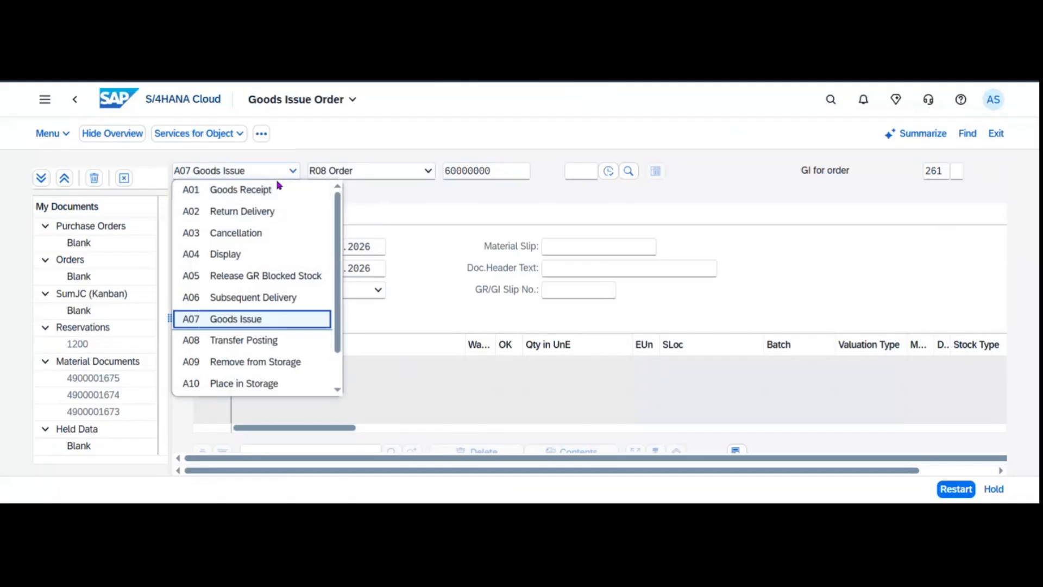
left_click(320, 189)
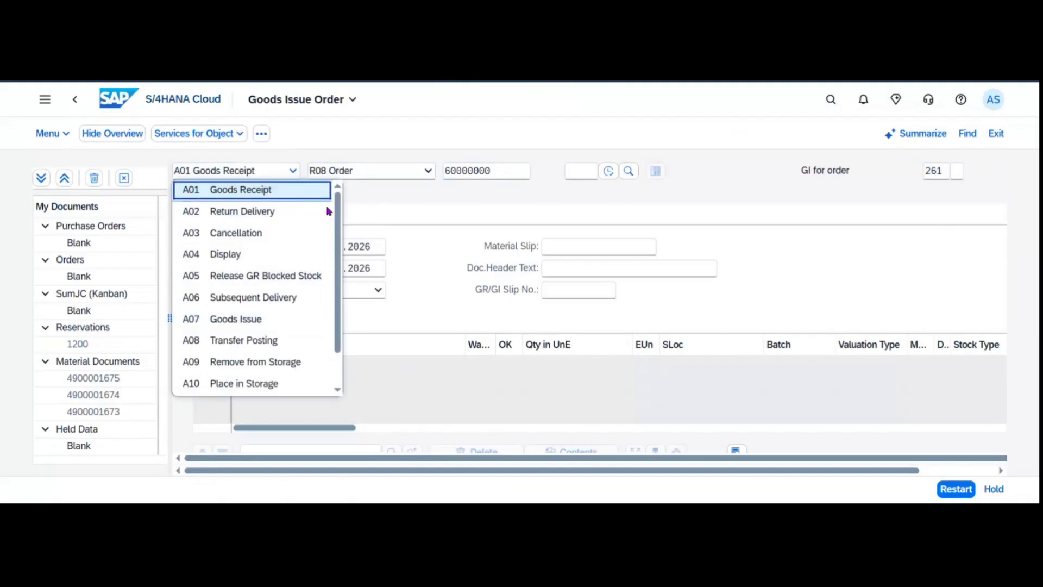
left_click(348, 172)
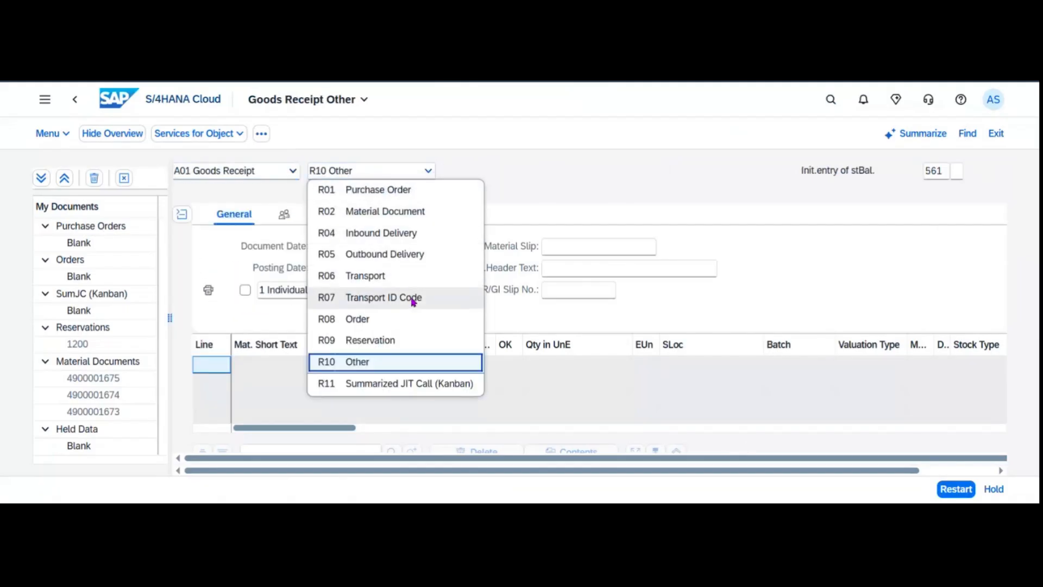
left_click(402, 324)
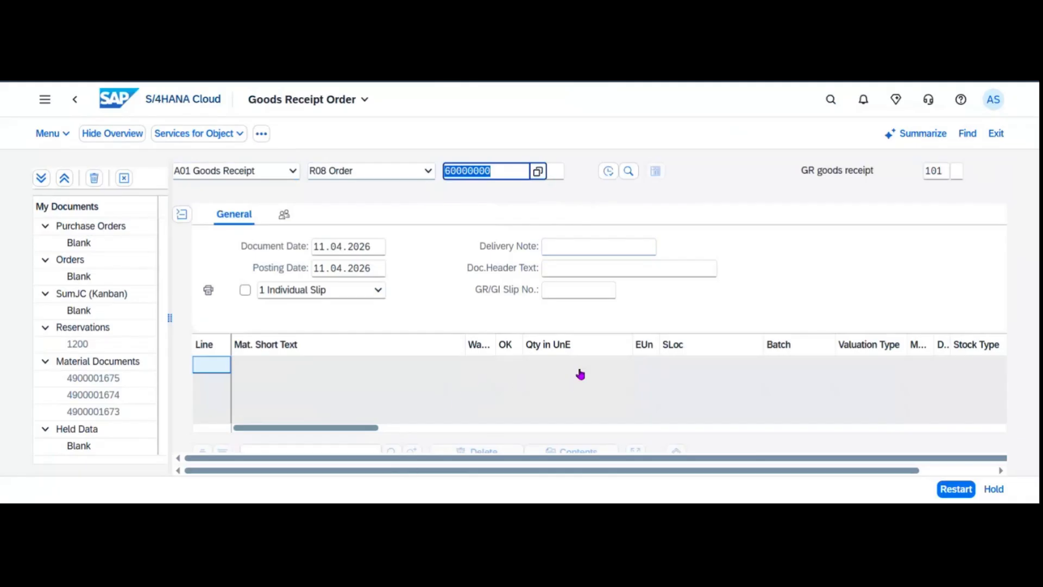
Load order 6000000 for goods receipt, removing the extra trailing zero.
key("Return")
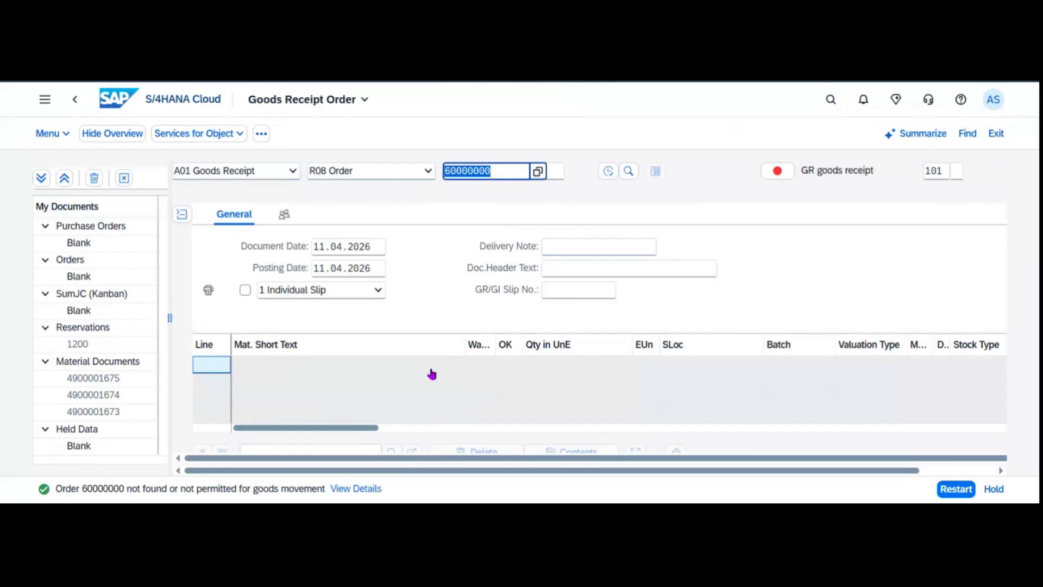
left_click(484, 177)
key("BackSpace")
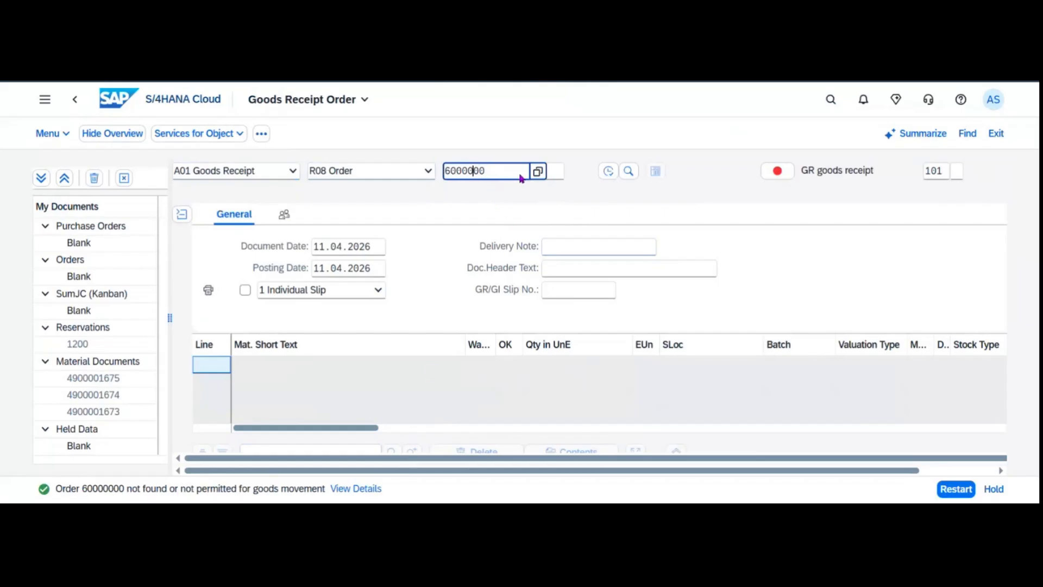
key("Return")
scroll(559, 201, "down", 3)
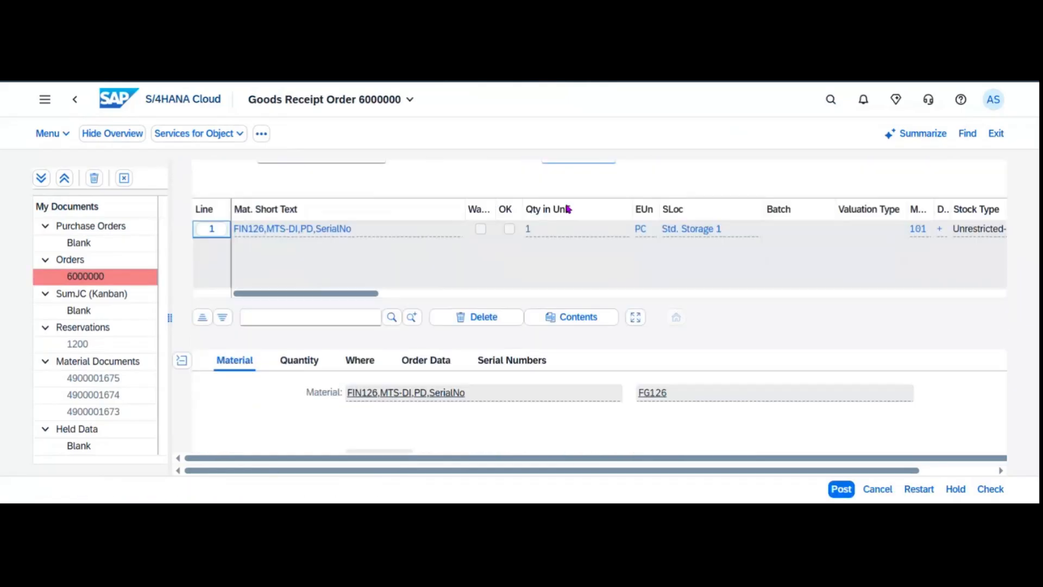
scroll(565, 210, "down", 3)
scroll(505, 298, "up", 1)
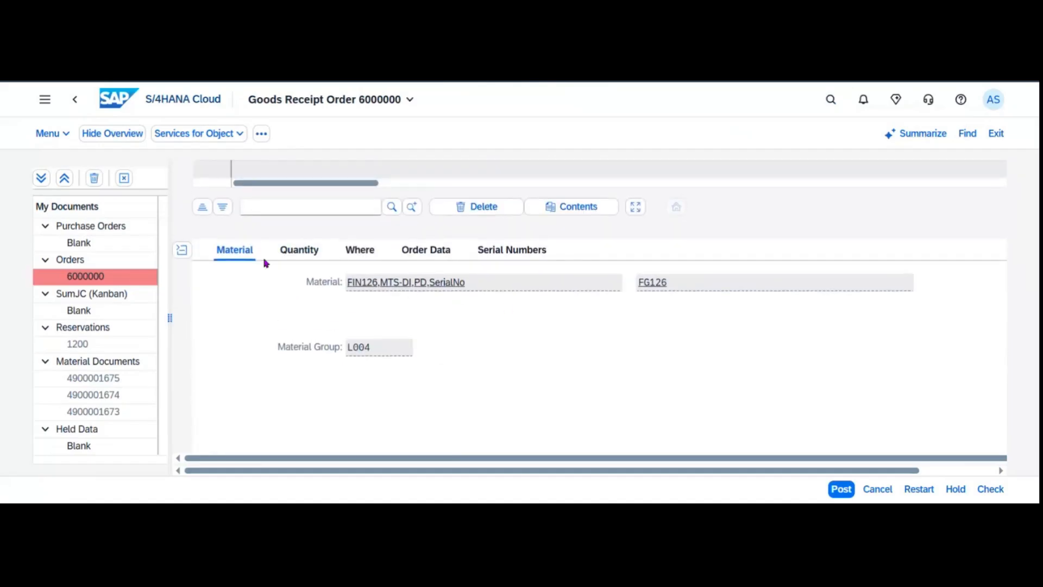
Review the item's serial number 101, mark it Item OK, check, and post the goods receipt.
left_click(312, 256)
left_click(349, 253)
left_click(416, 257)
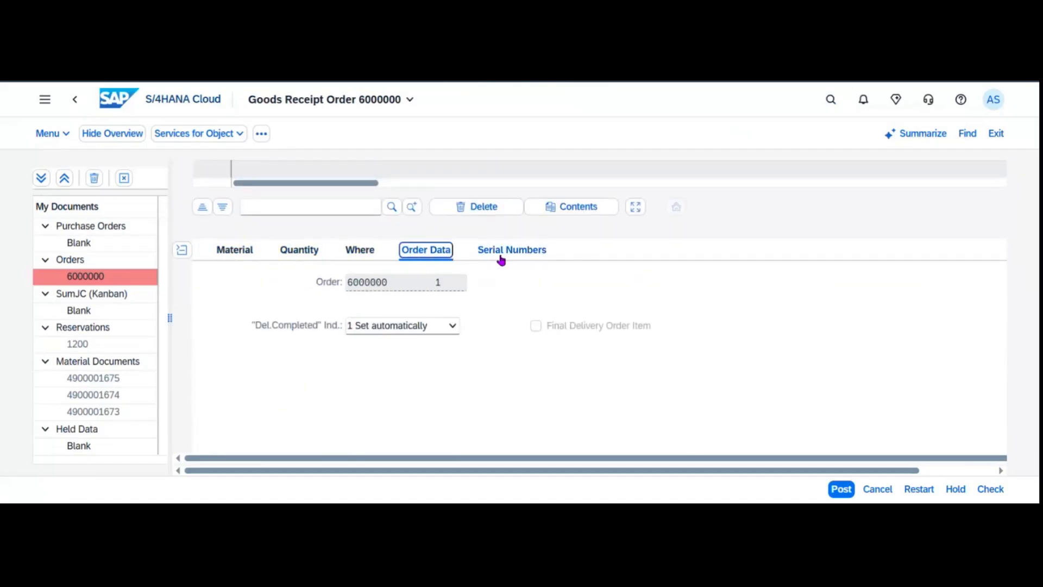
left_click(500, 258)
scroll(553, 326, "down", 2)
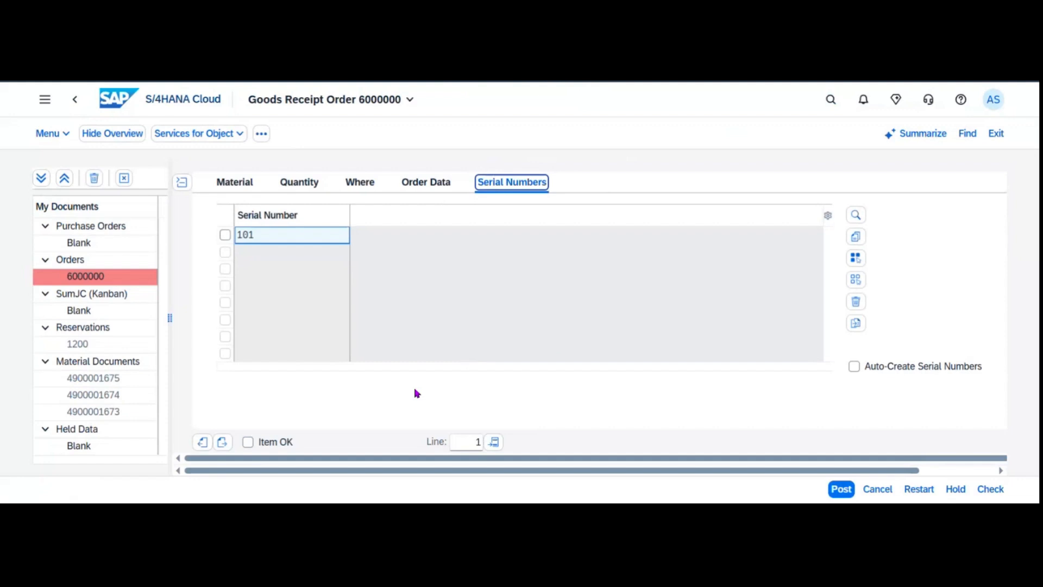
left_click(249, 442)
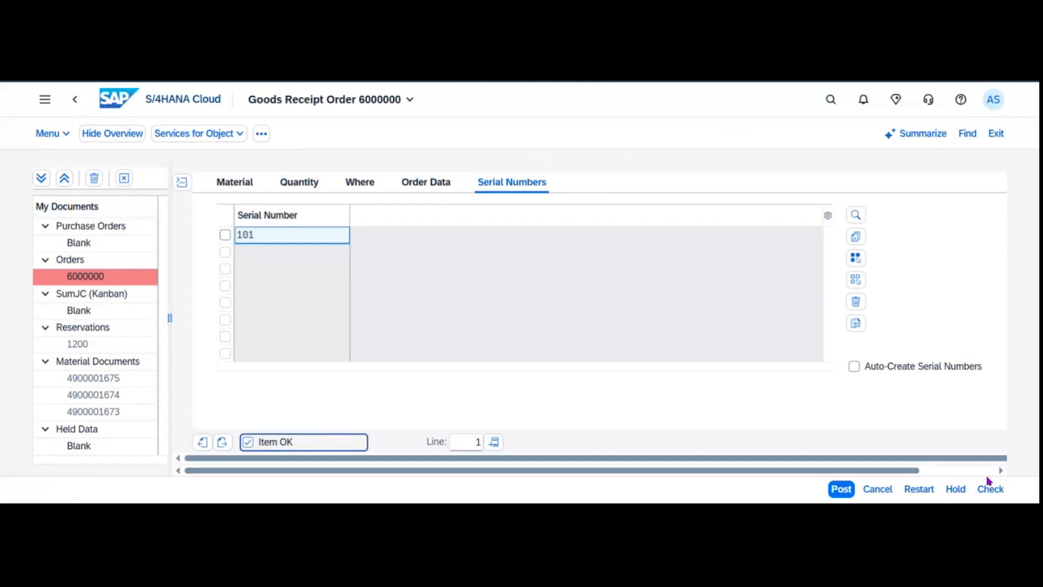
left_click(990, 488)
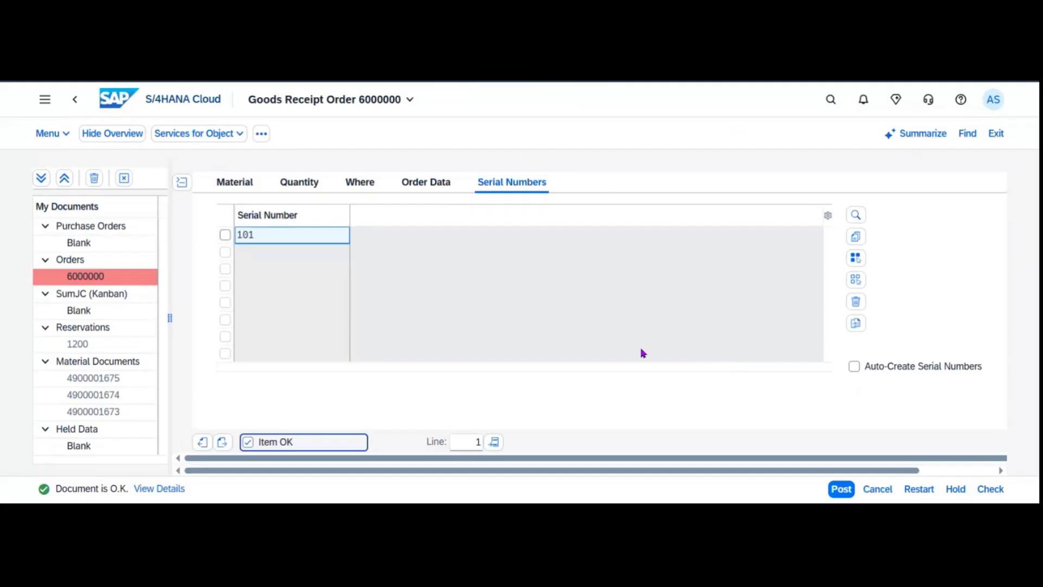
left_click(842, 487)
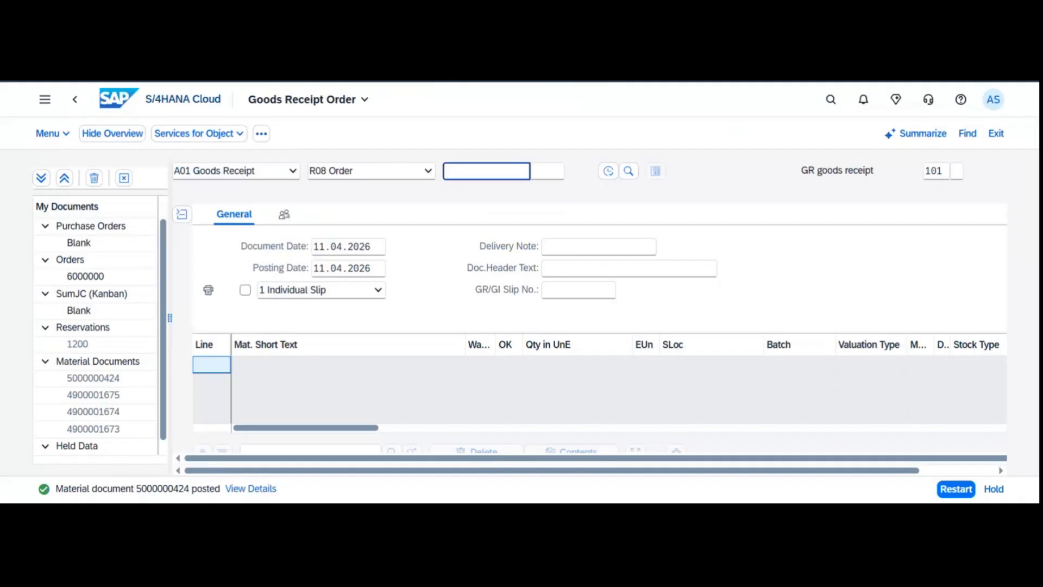
Display FG126 in Stock - Single Material: 100 PC unrestricted in Std. Storage 1.
left_click(829, 102)
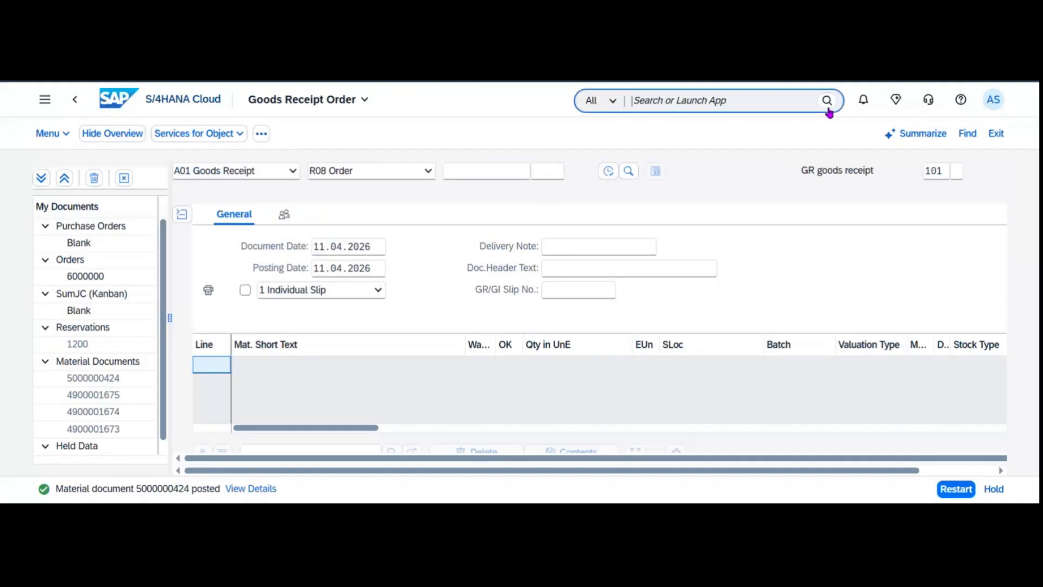
type("single")
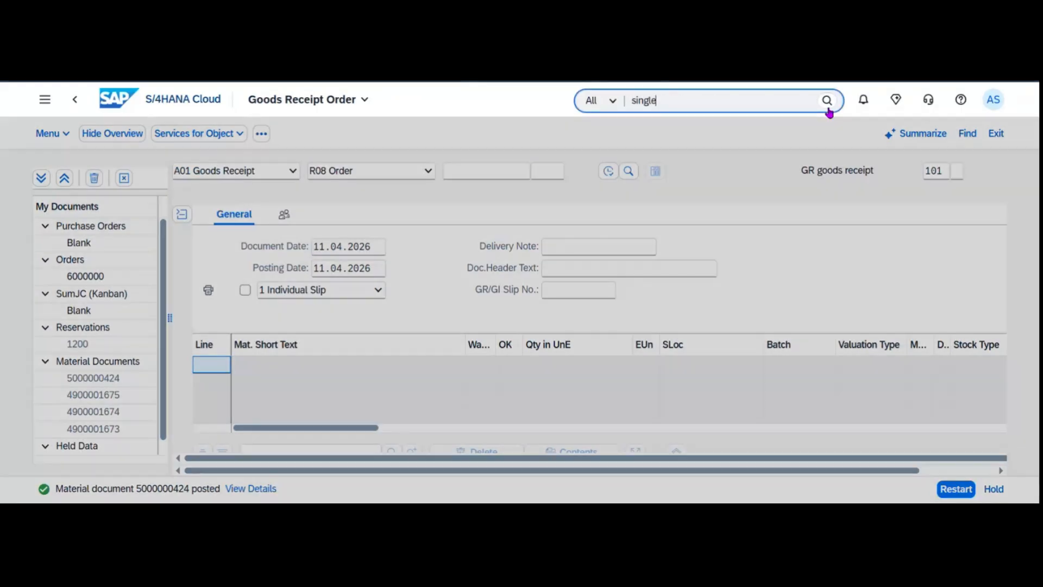
type(" stoc")
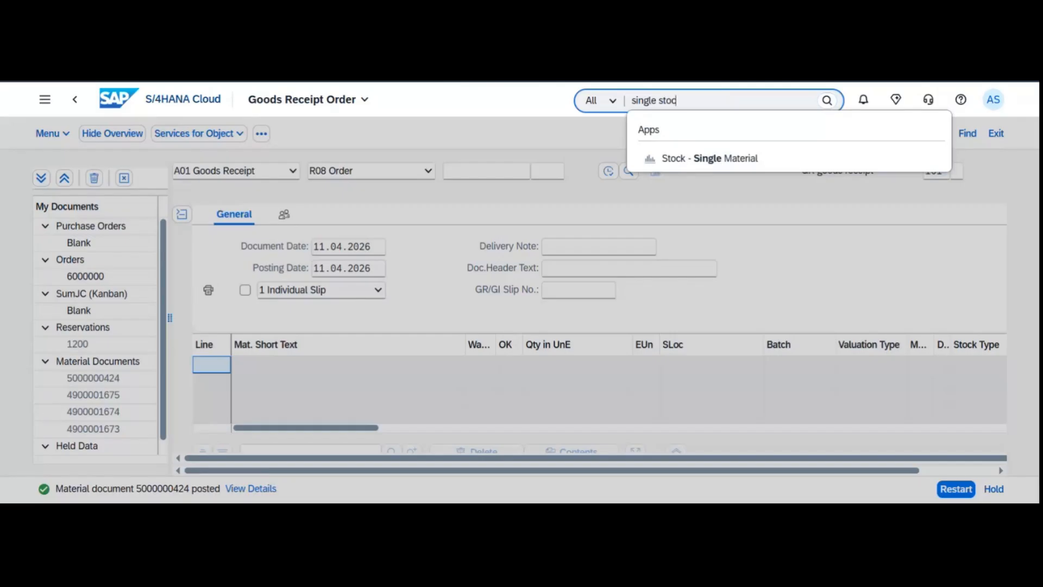
type("k")
left_click(762, 163)
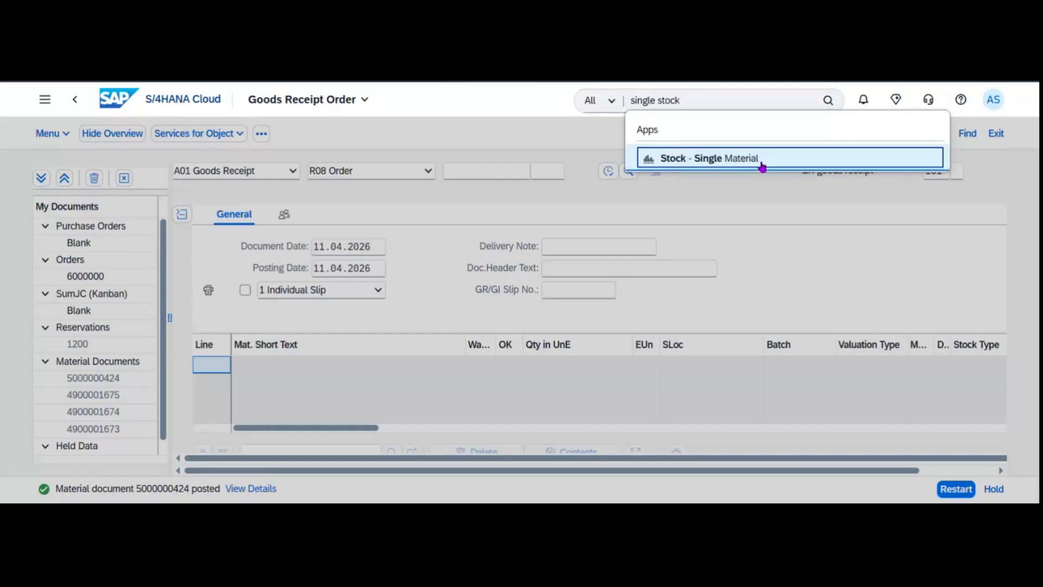
type("F")
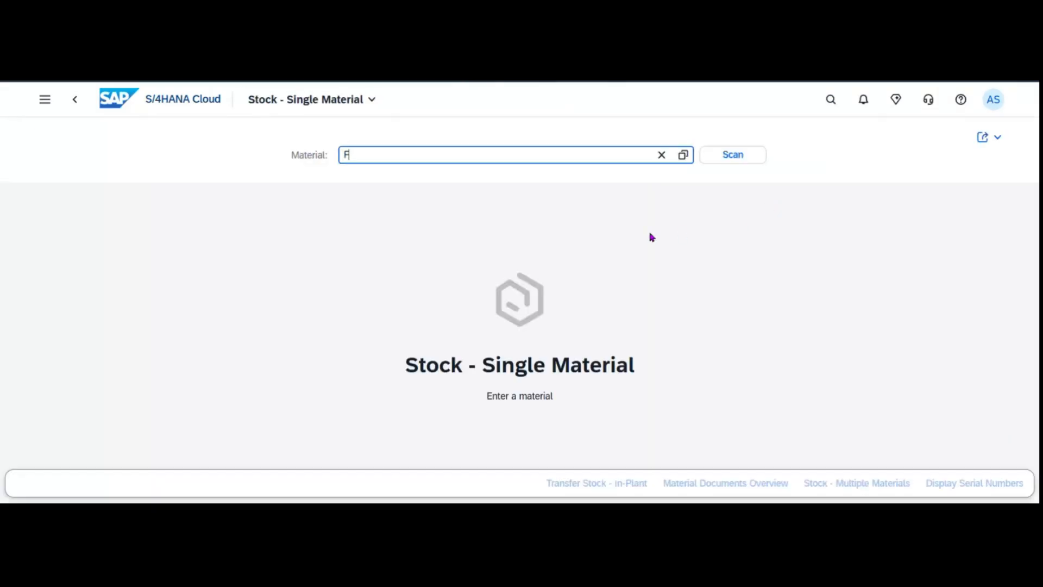
type("G126")
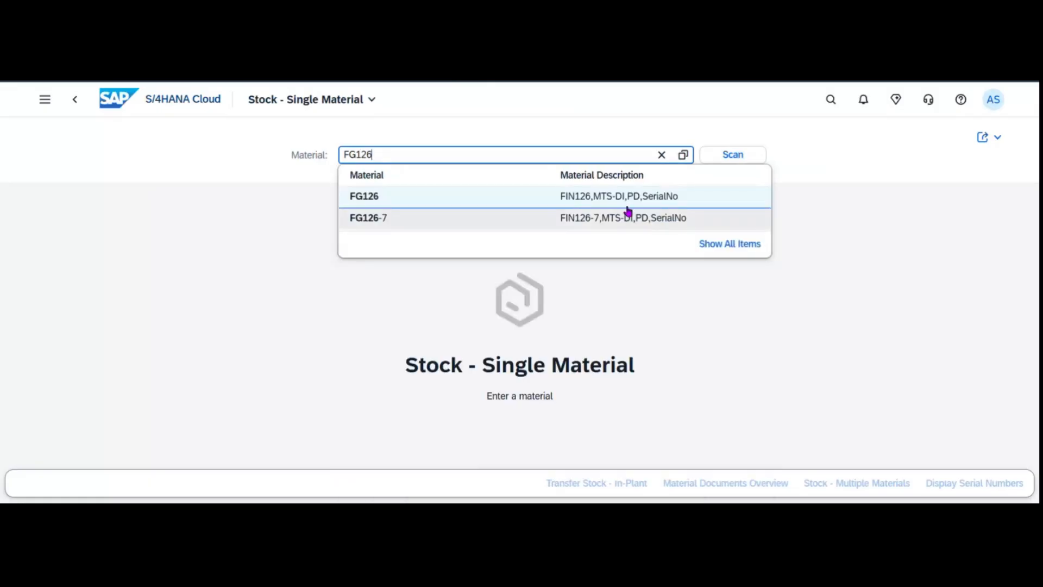
left_click(617, 201)
scroll(432, 367, "down", 4)
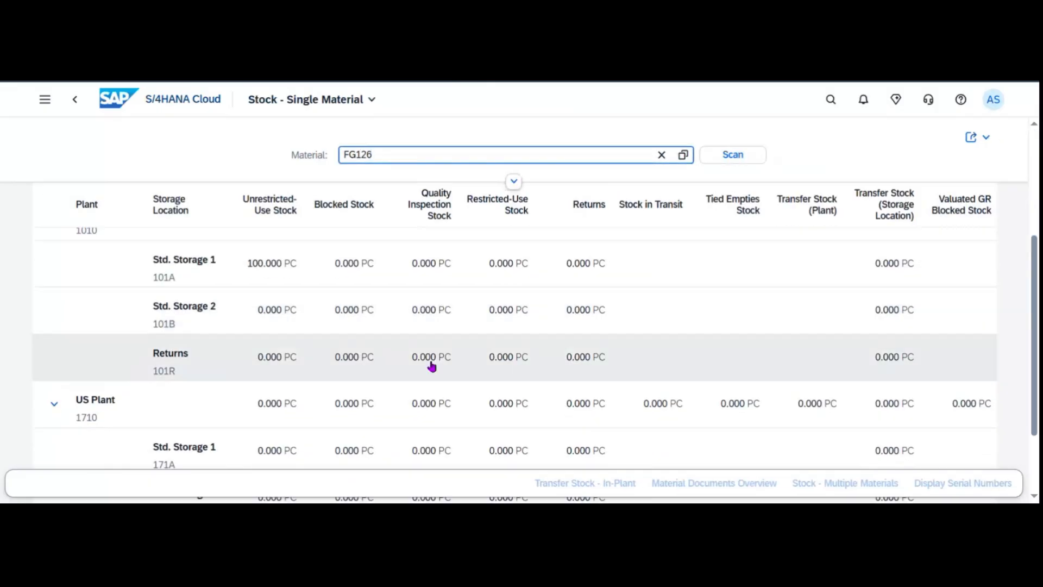
scroll(319, 347, "up", 2)
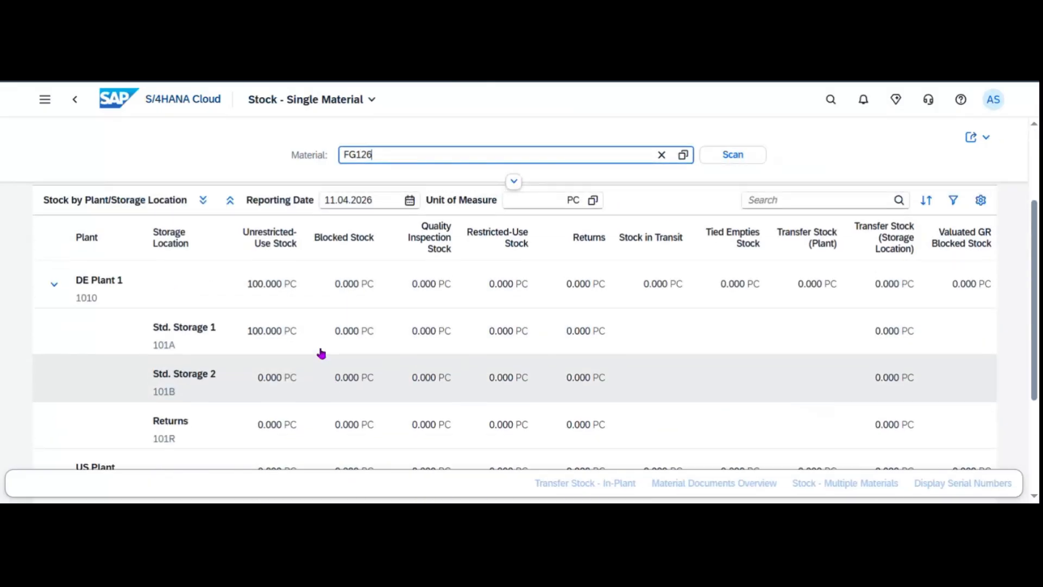
left_click(828, 99)
Search for and open the Material Documents Overview app.
type("m")
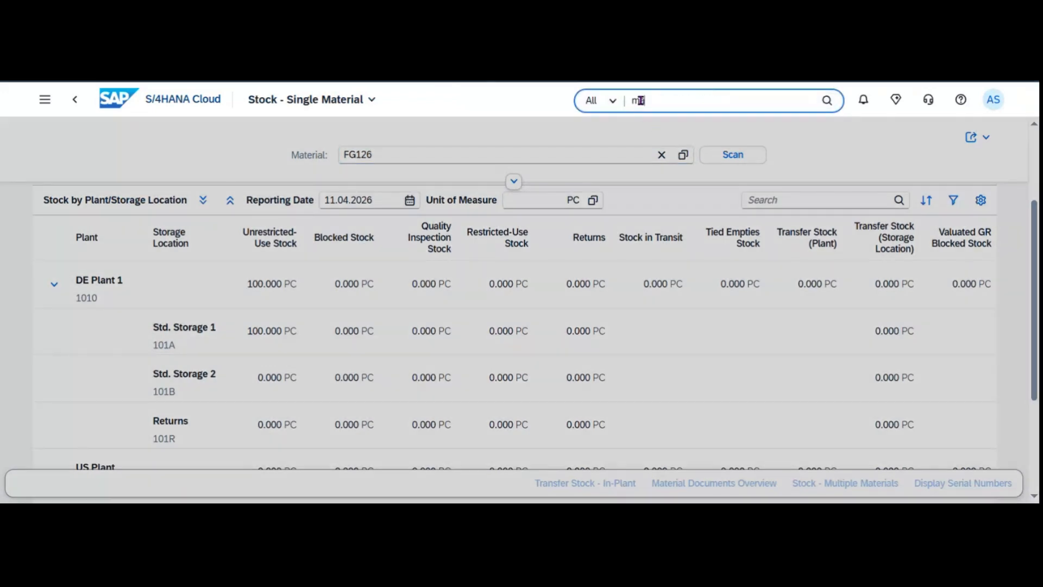
type("aterial")
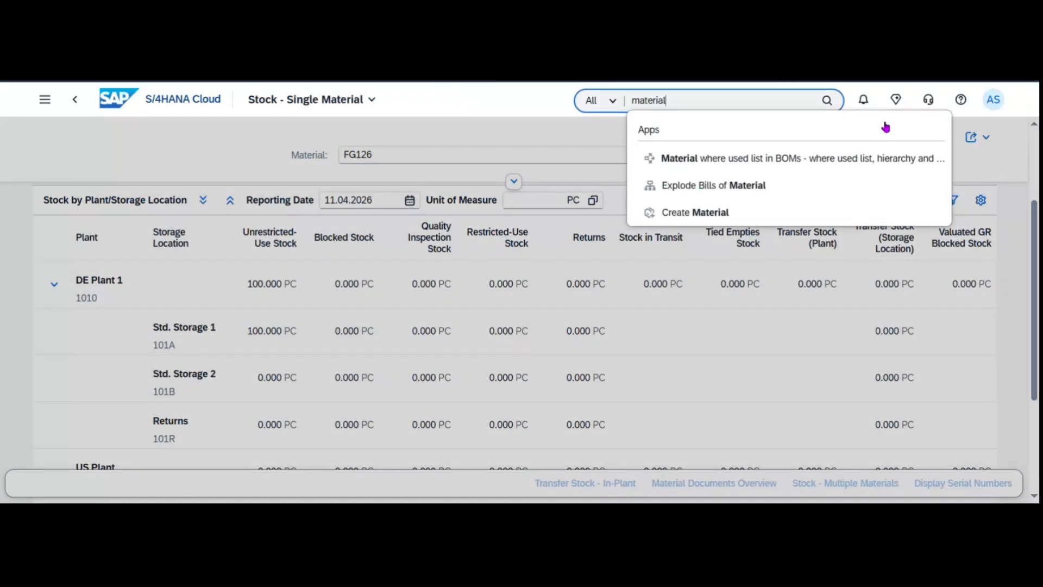
type(" dcument over")
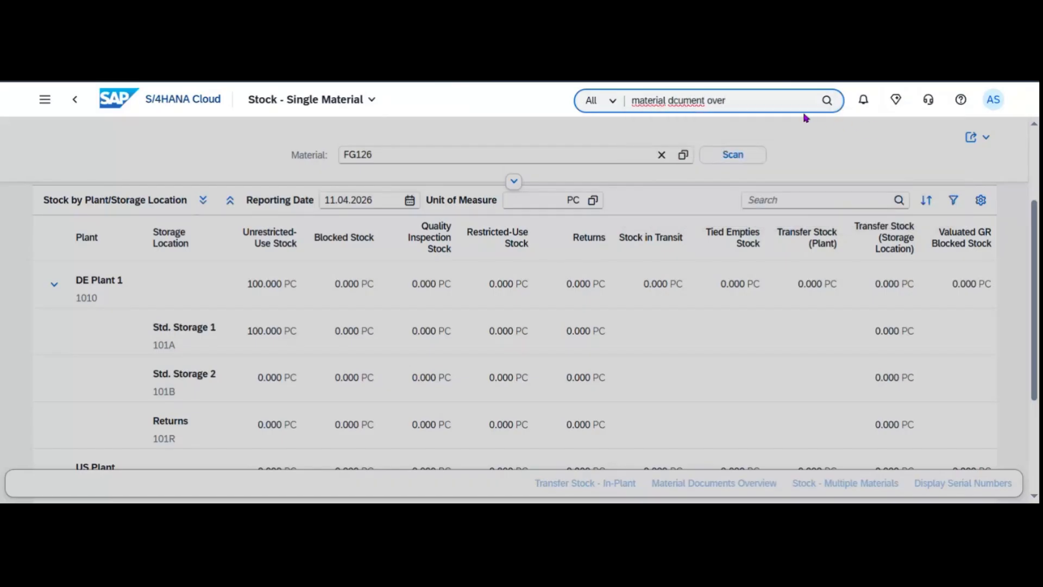
left_click(673, 101)
type("o")
left_click(755, 103)
left_click(757, 155)
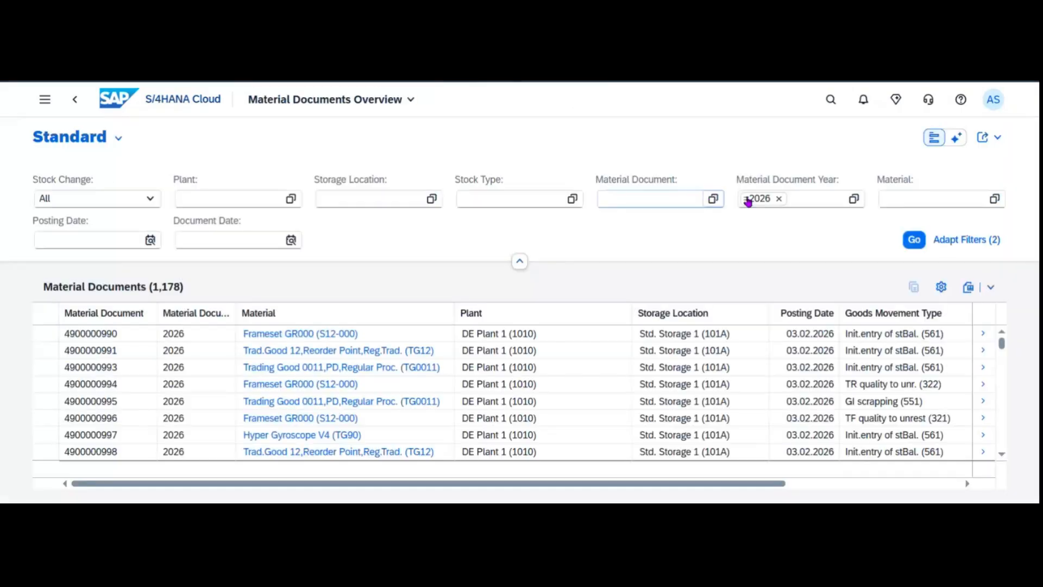
Filter documents to document date Today and plant 1010, then reload the list.
left_click(296, 244)
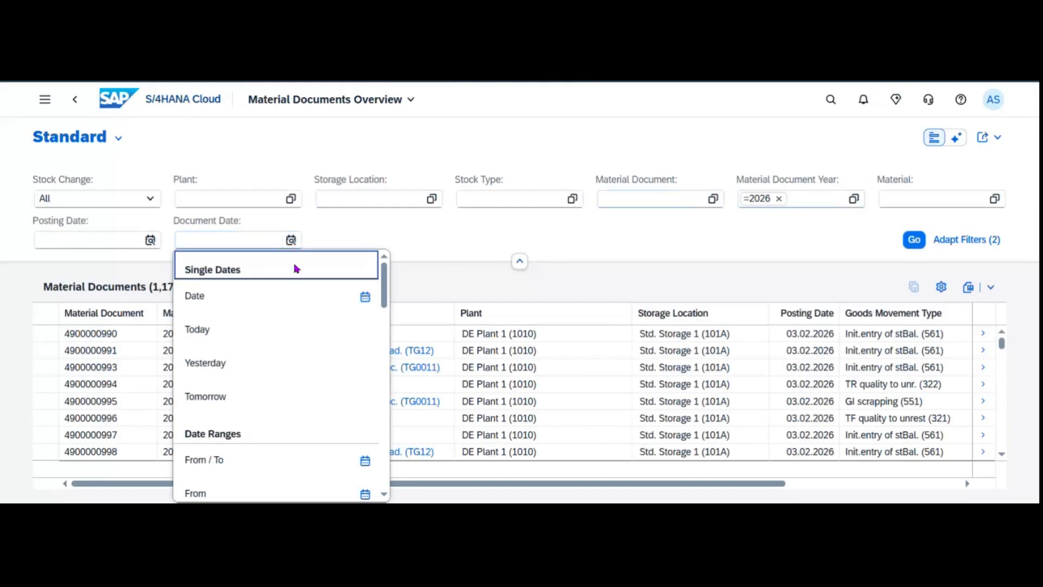
left_click(266, 330)
left_click(916, 244)
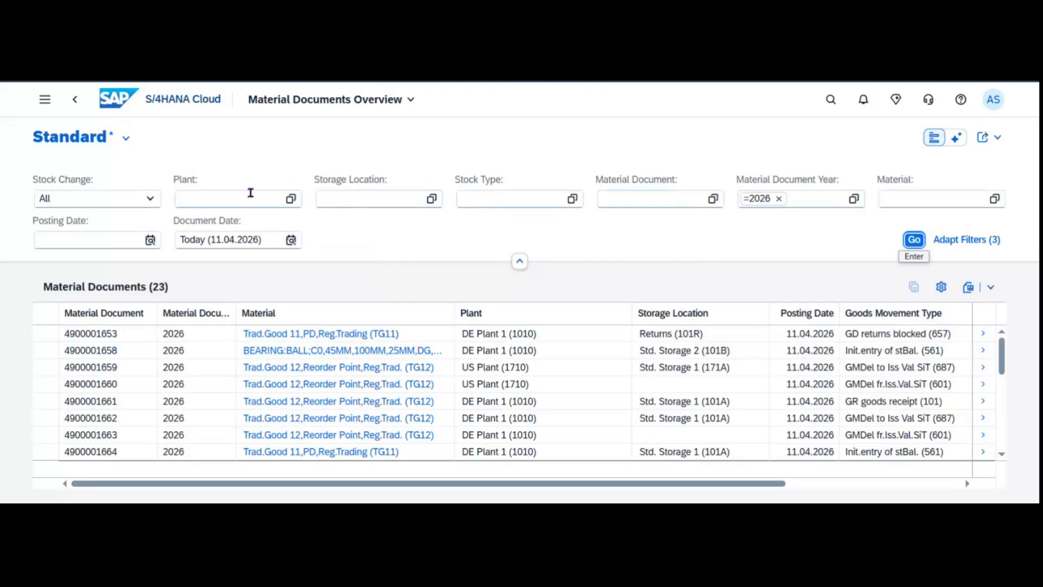
left_click(226, 193)
type("1010")
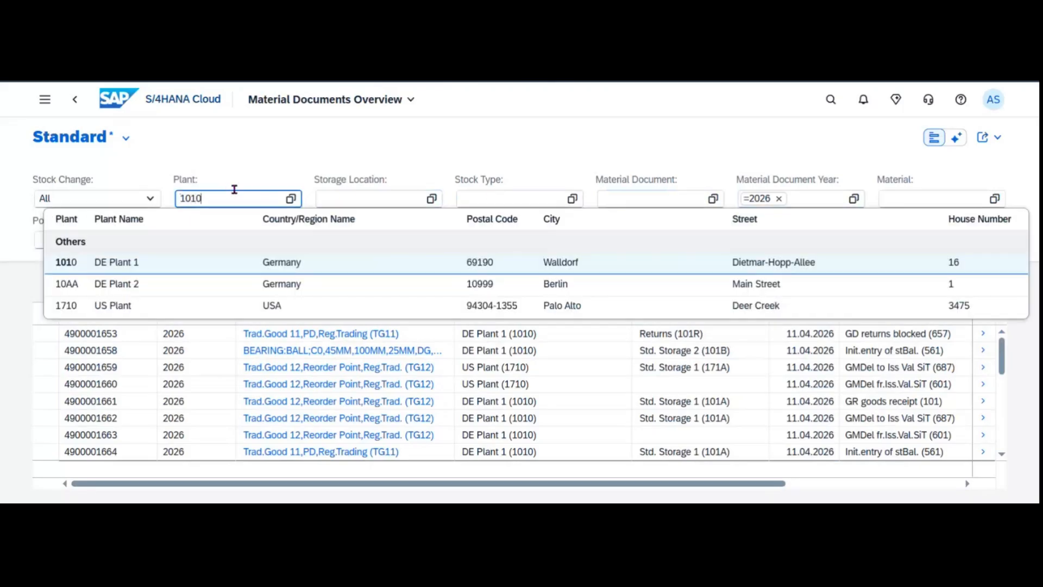
key("Return")
left_click(914, 240)
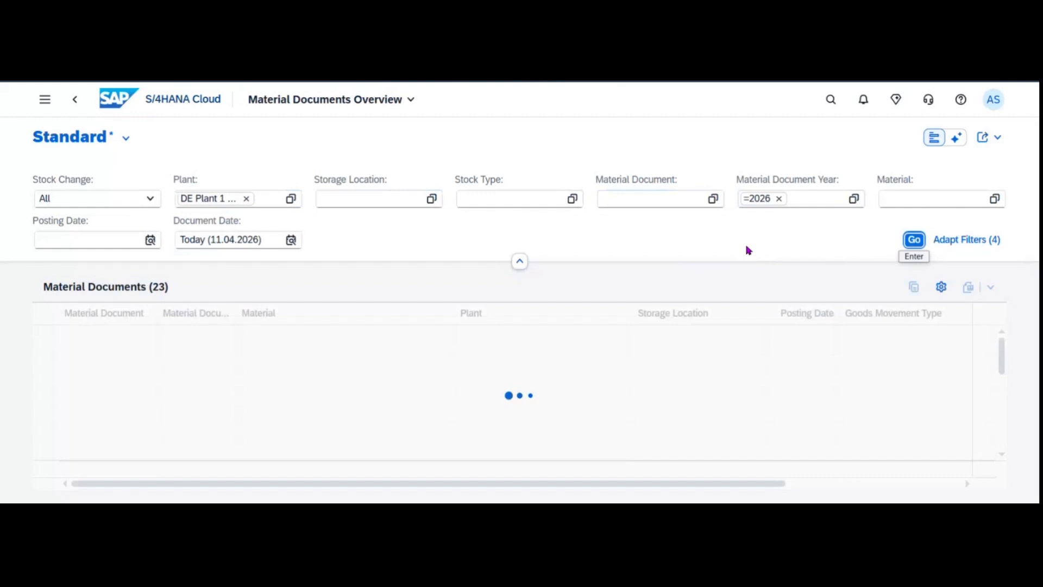
Add Created By as a filter field through Adapt Filters.
left_click(953, 241)
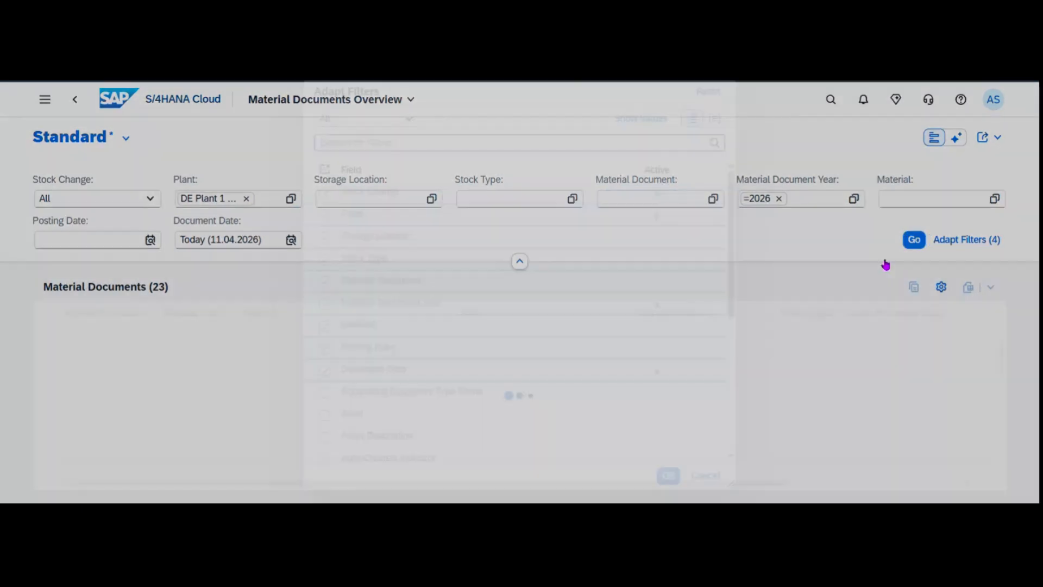
type("c")
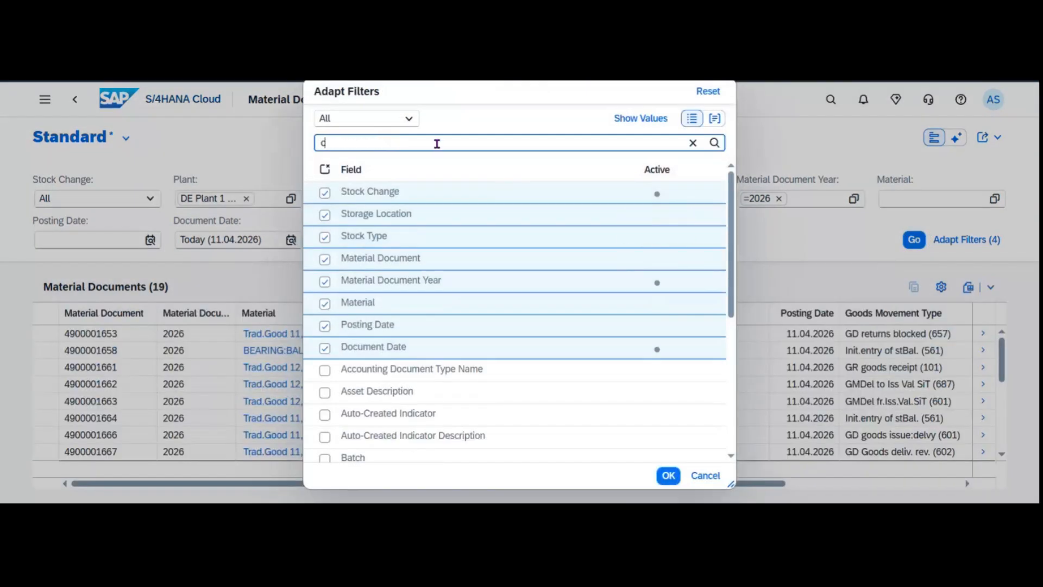
type("re")
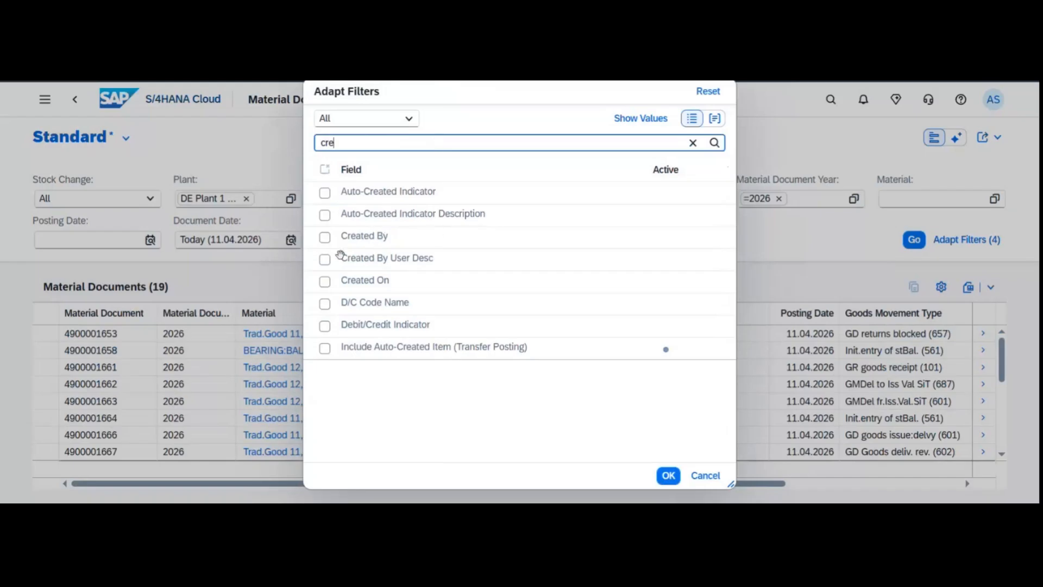
left_click(324, 239)
left_click(669, 475)
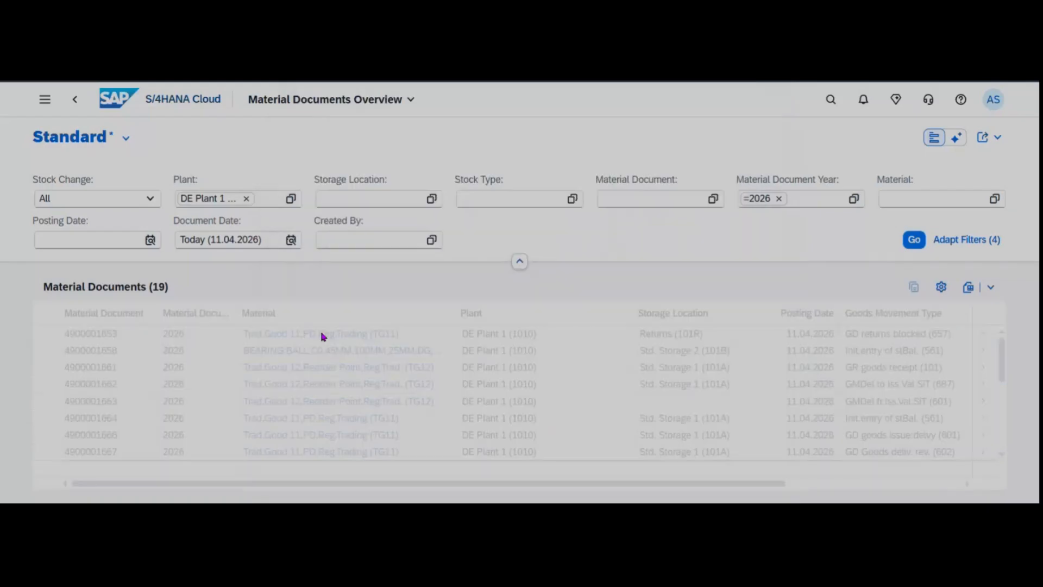
type("A06")
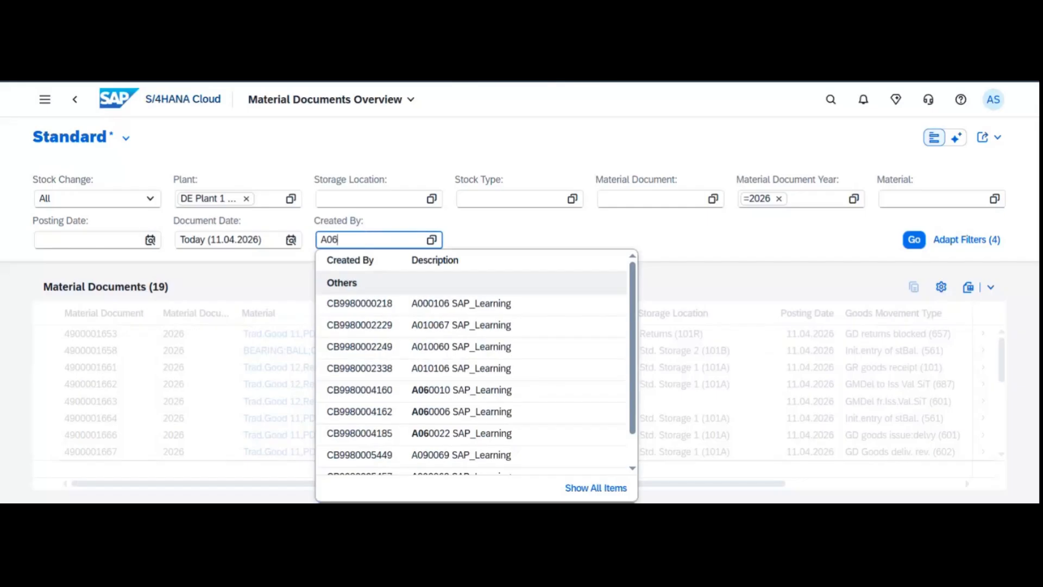
type("00")
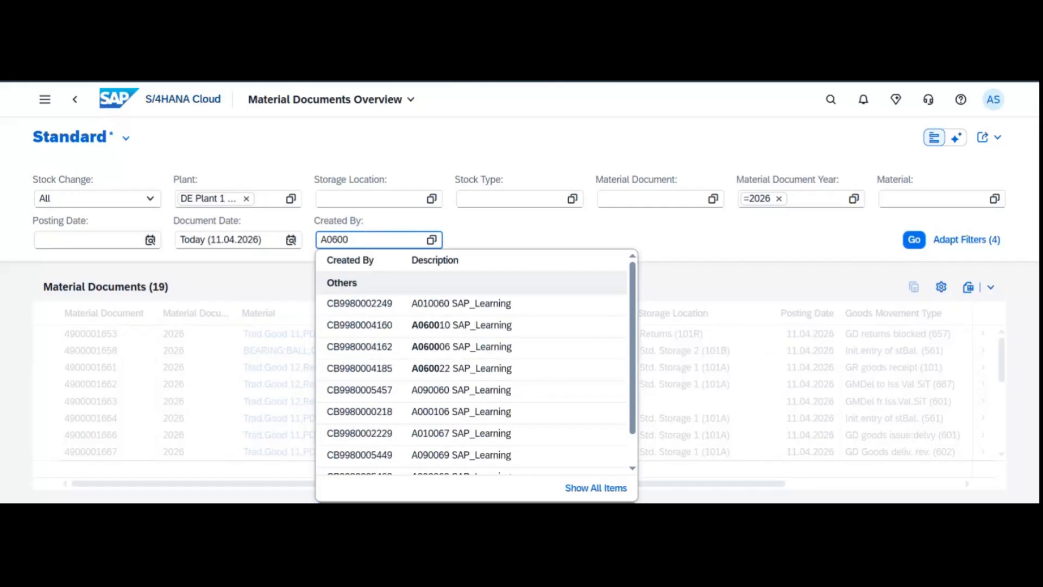
type("10")
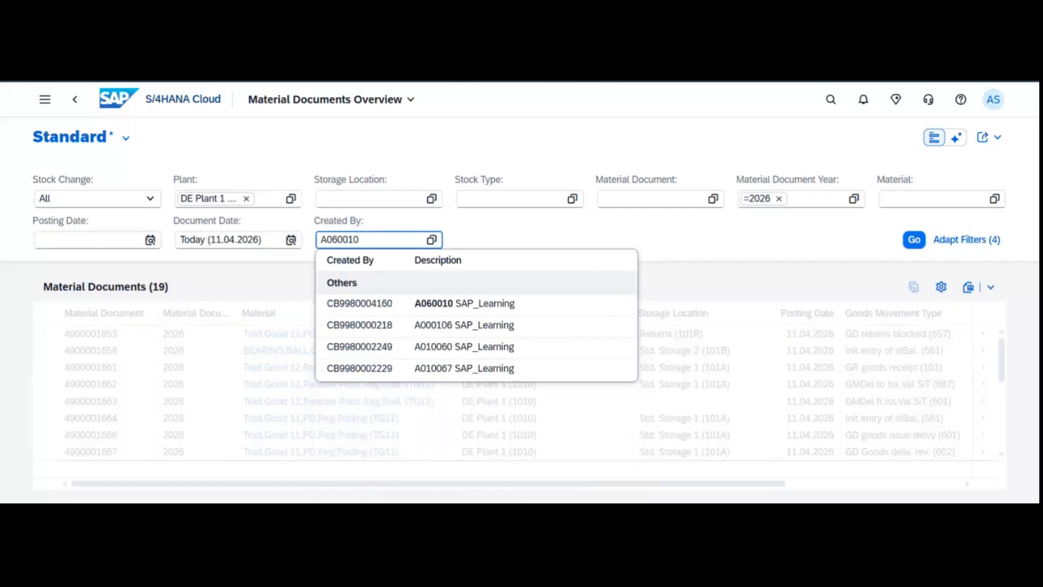
left_click(481, 302)
left_click(906, 240)
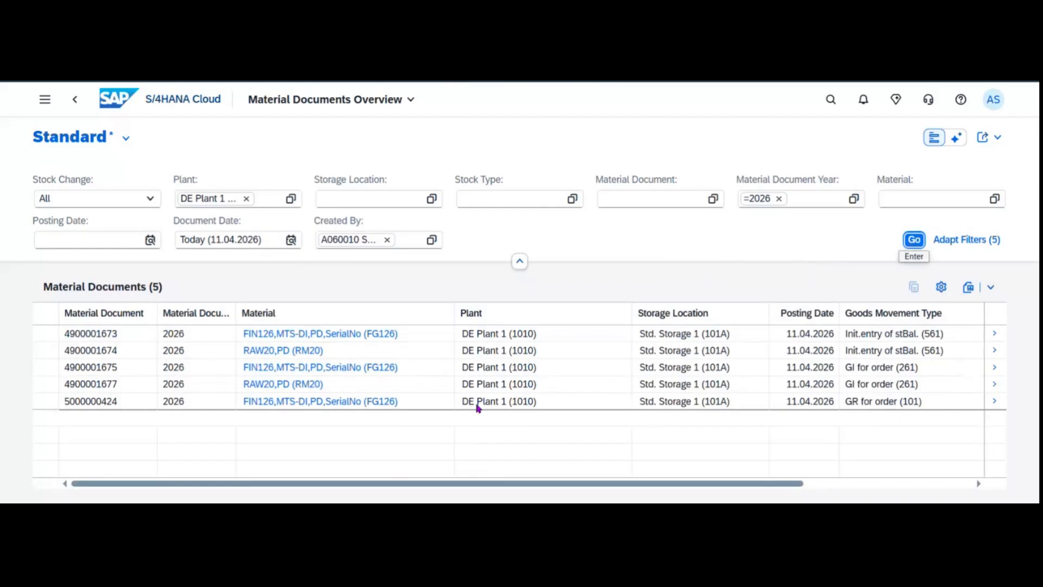
left_click(995, 386)
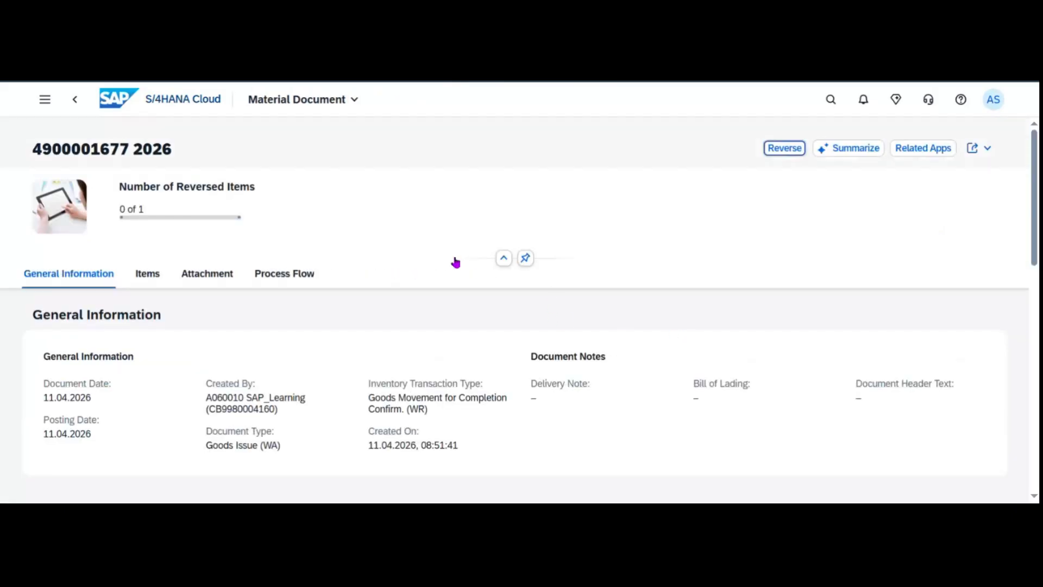
left_click(143, 276)
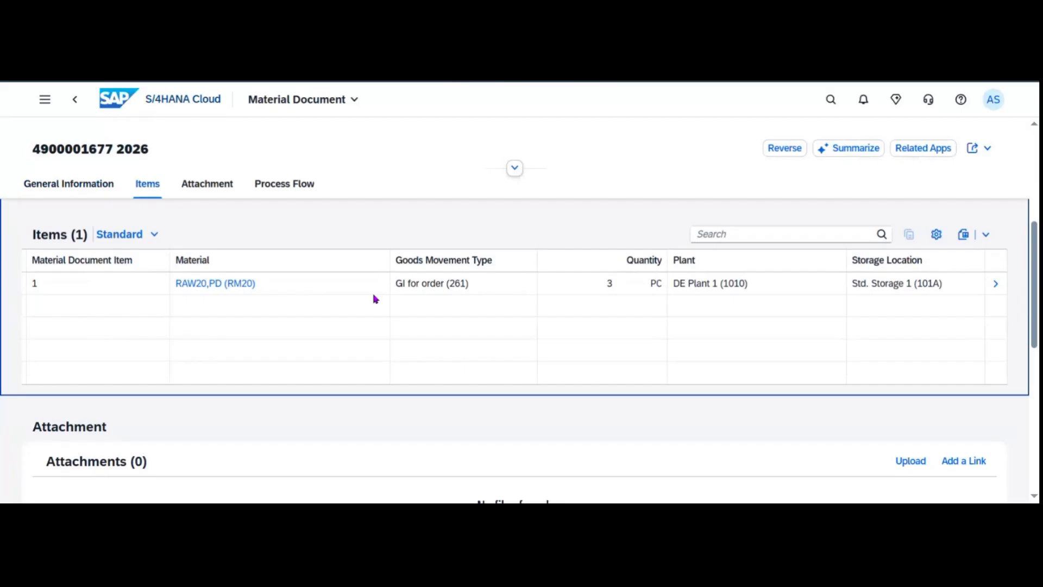
left_click(76, 105)
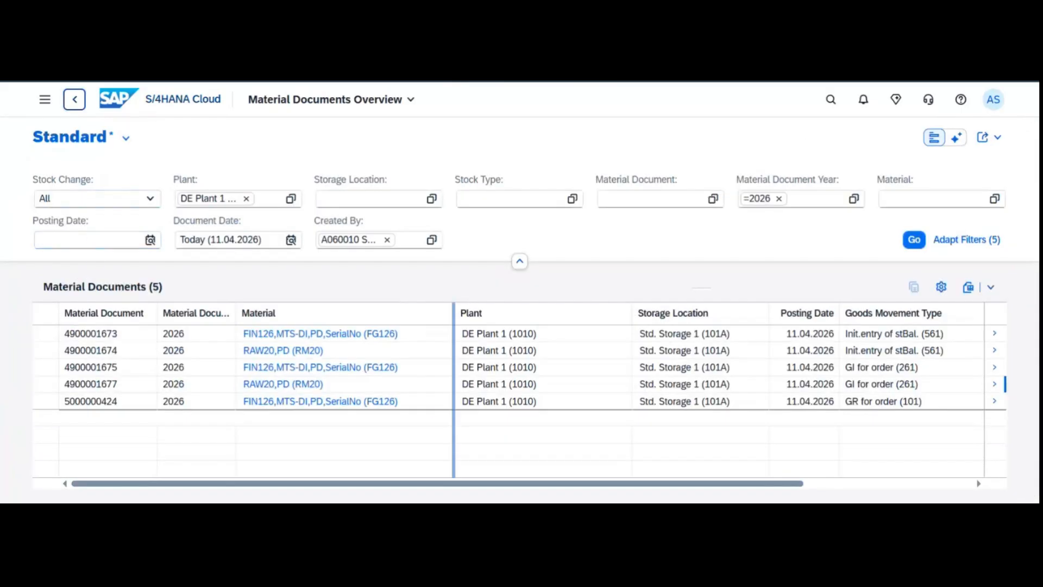